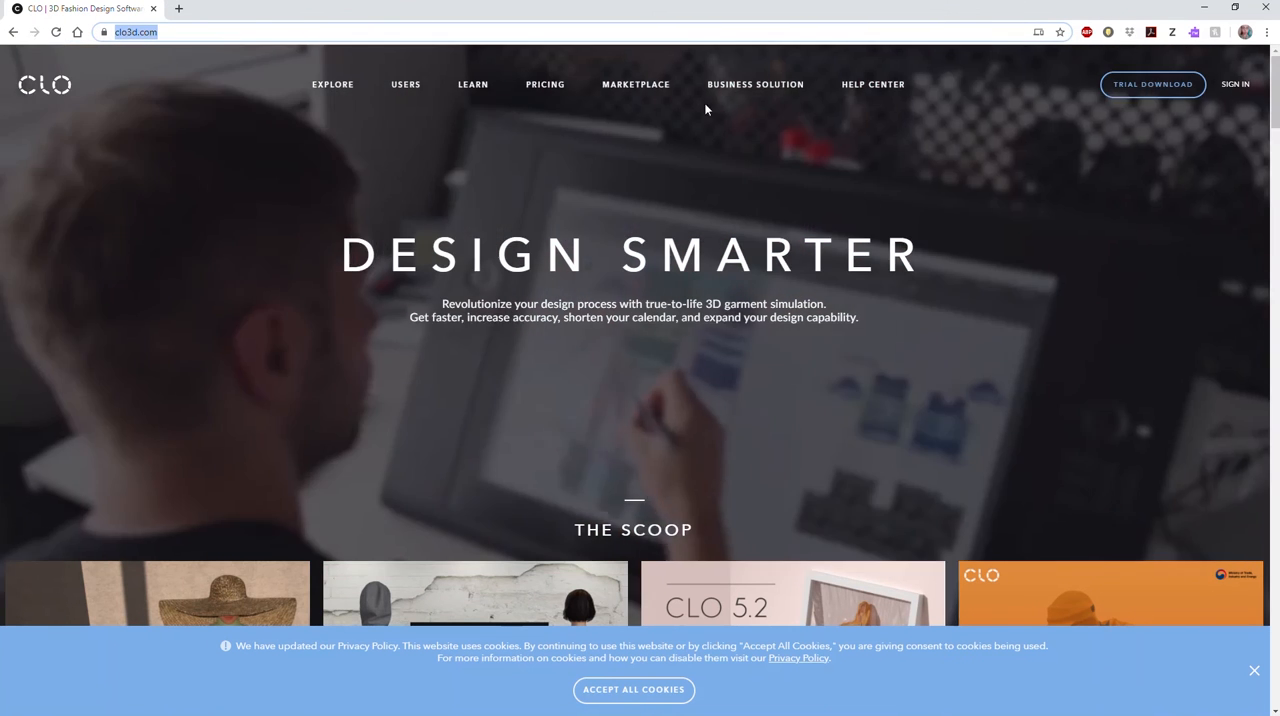
Step: Open the CLO pricing page and check the individual monthly plan price and the student discount
mouse_move(475, 92)
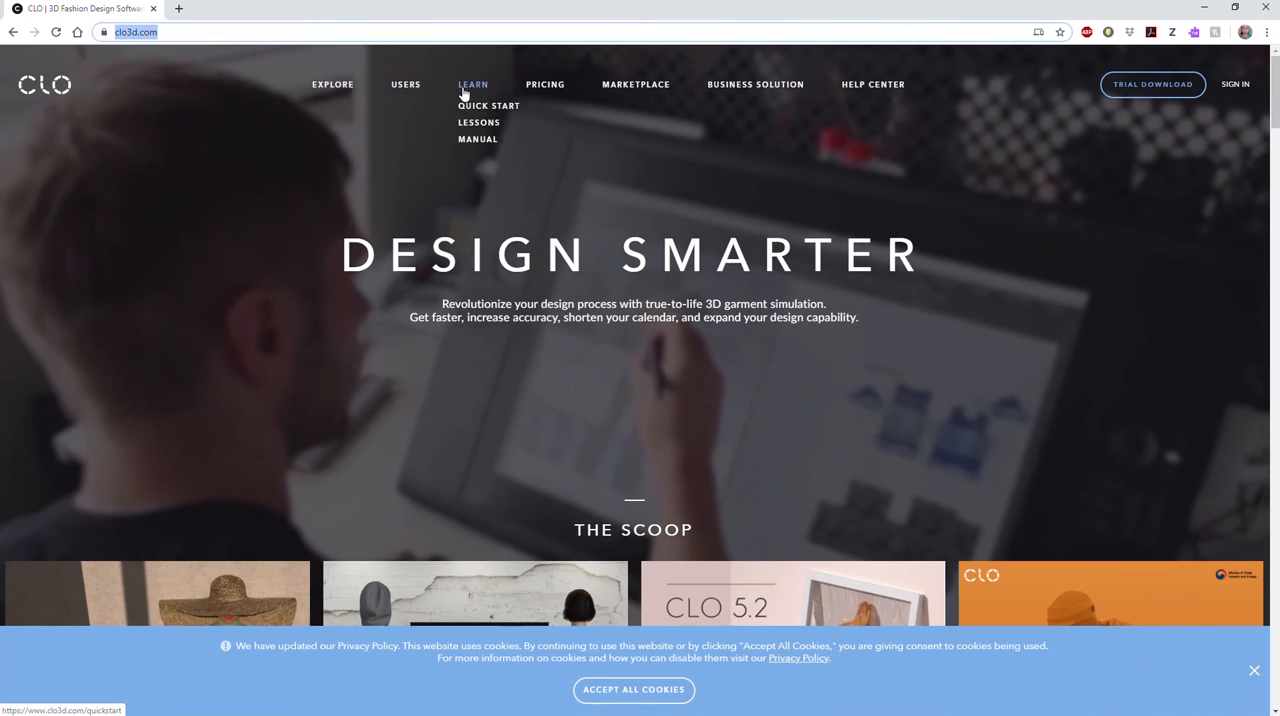
left_click(545, 84)
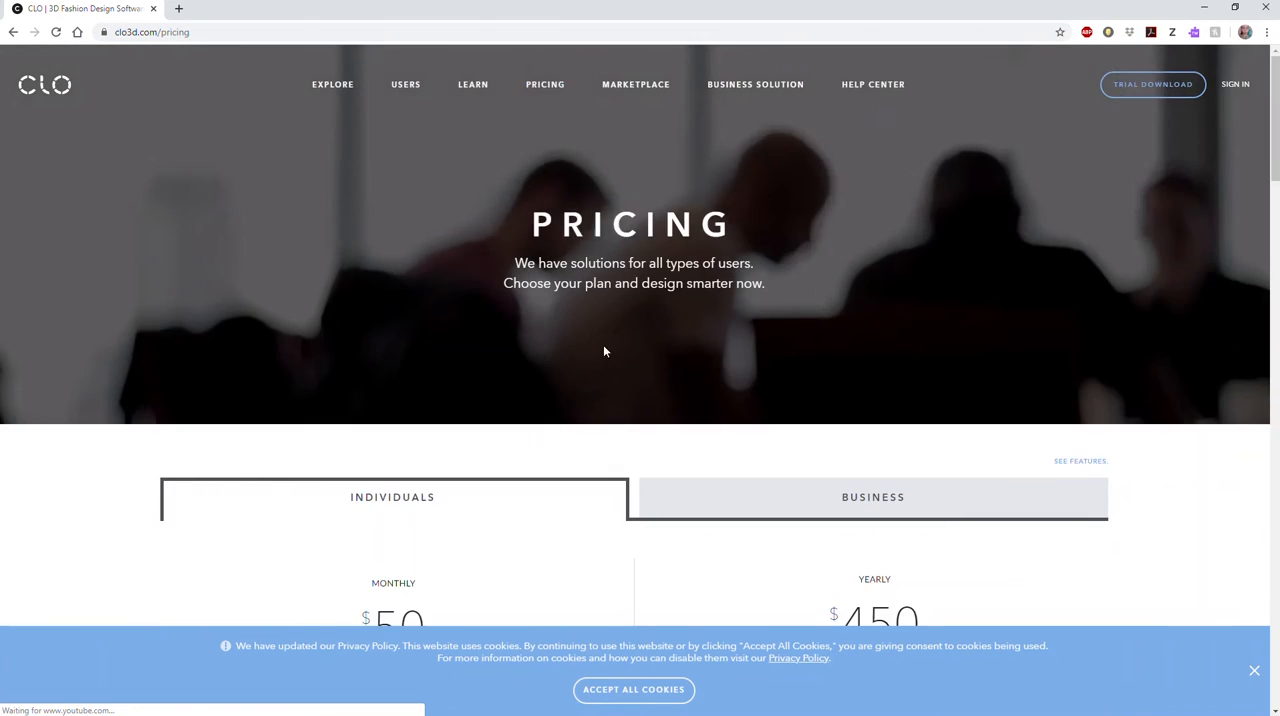
scroll(429, 440, "down", 2)
double_click(406, 433)
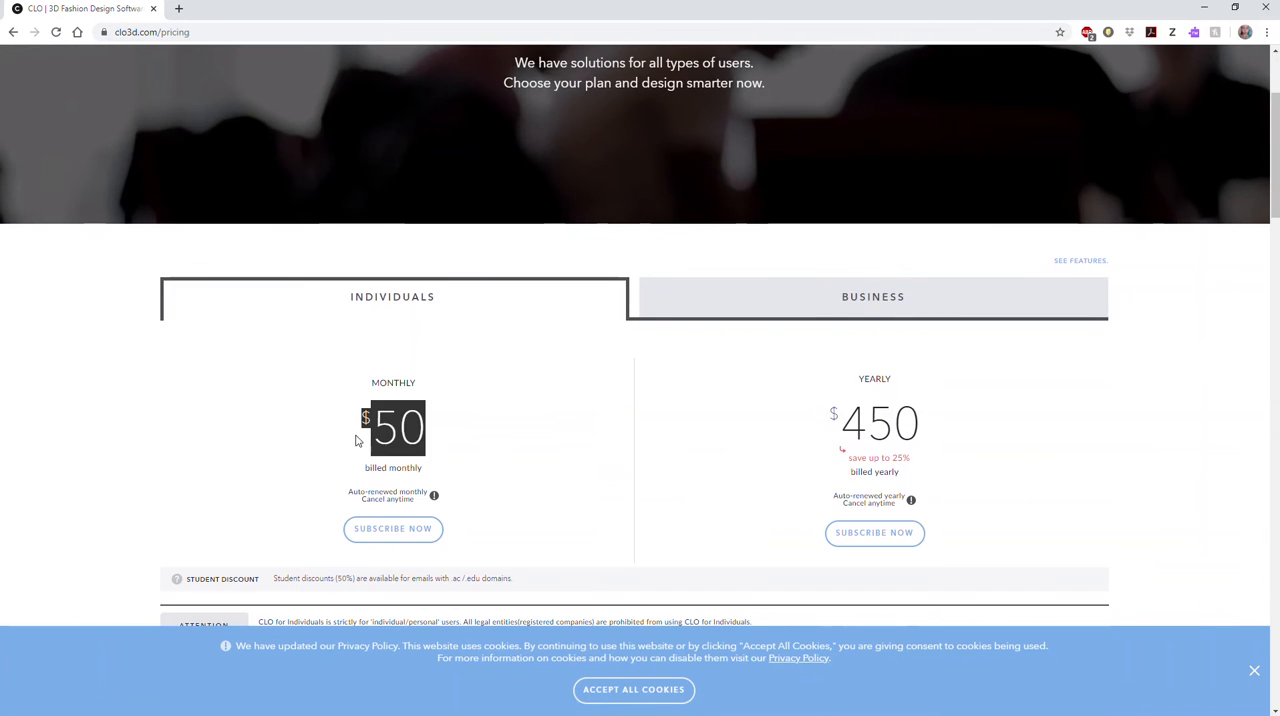
left_click(348, 578)
double_click(348, 578)
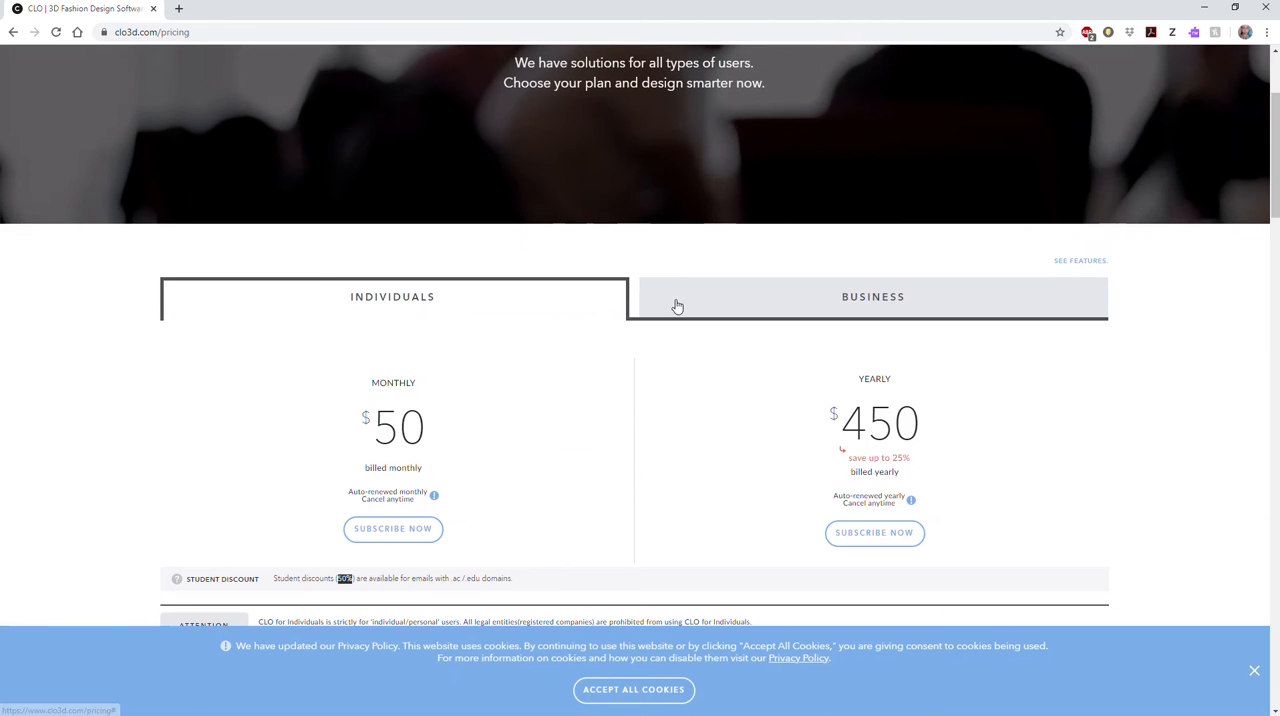
scroll(674, 306, "up", 2)
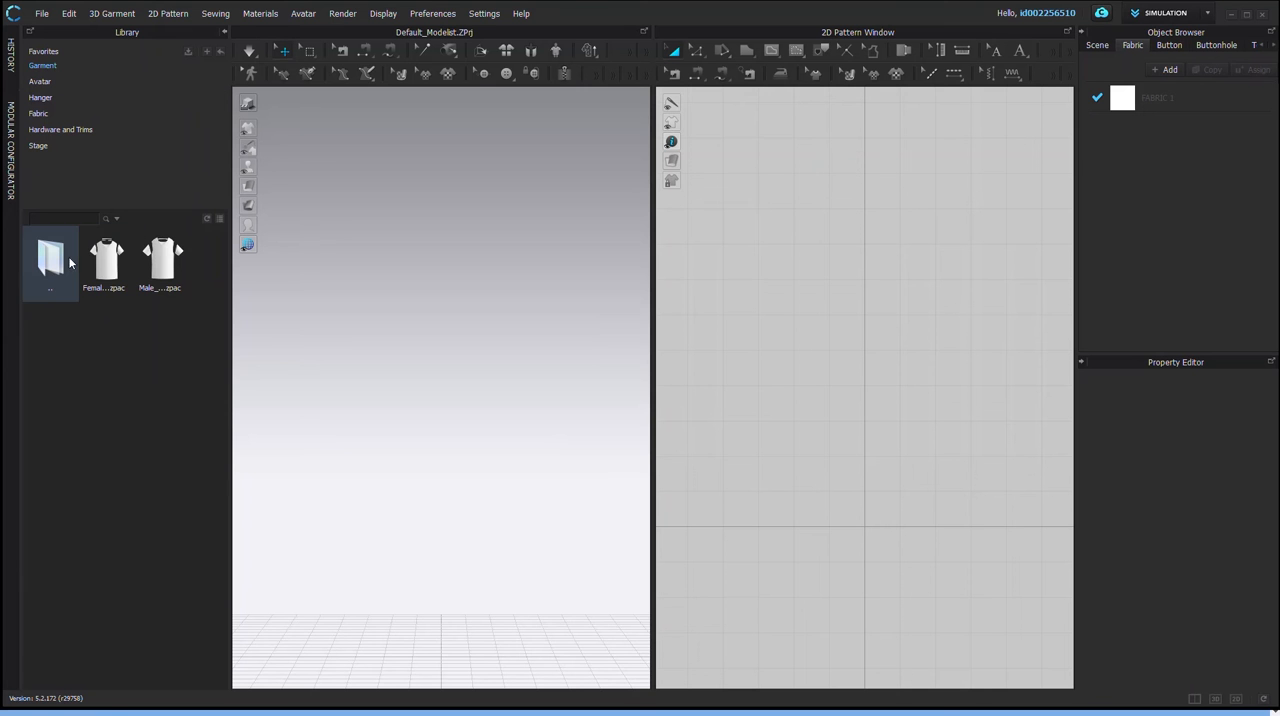
left_click(12, 64)
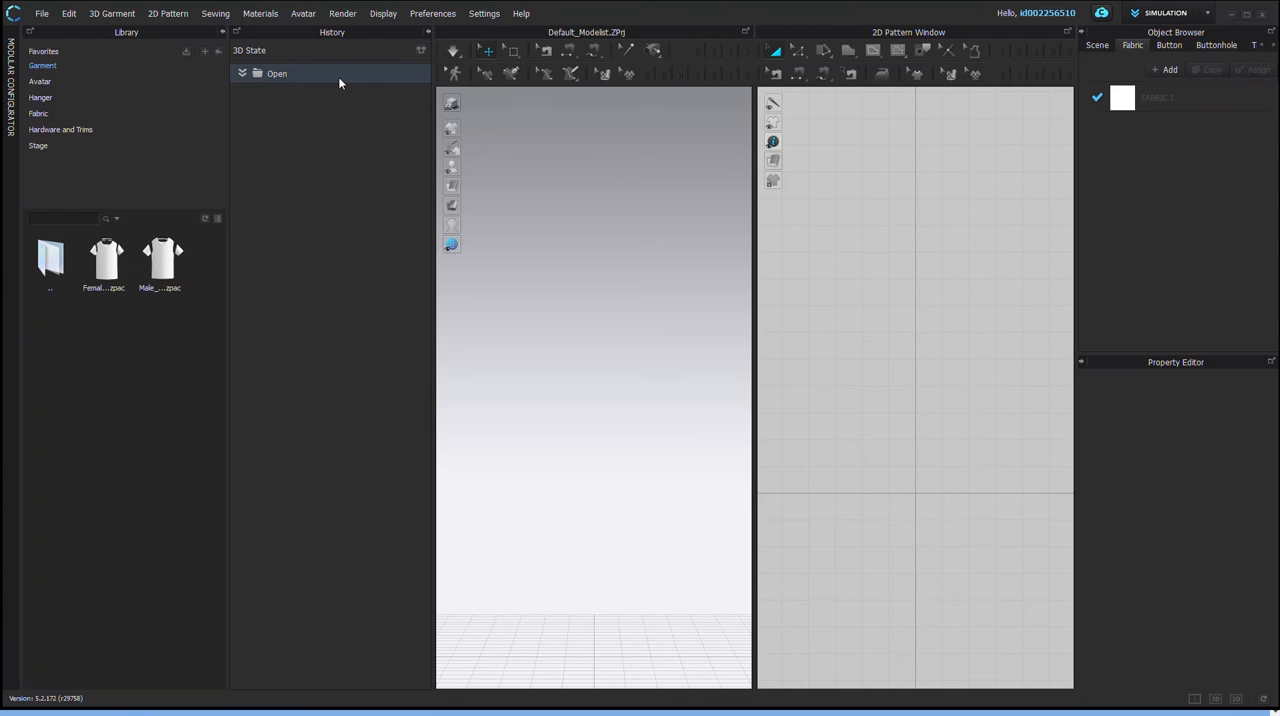
left_click(428, 33)
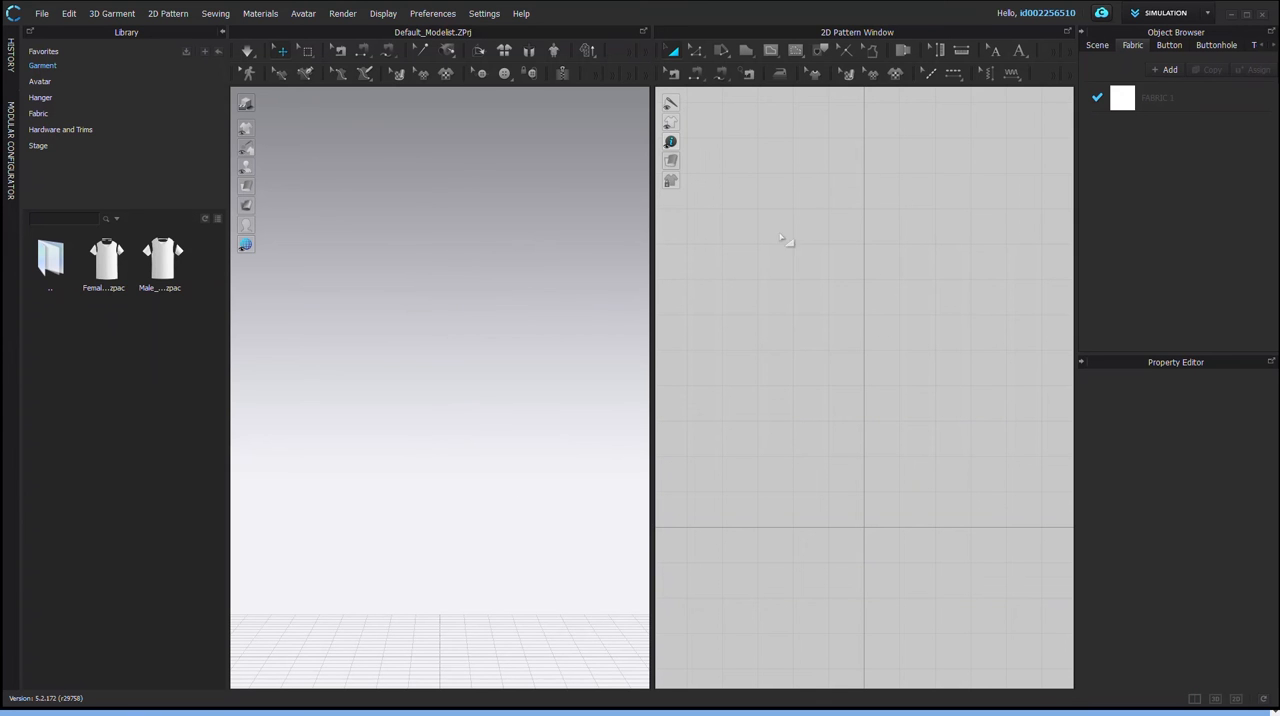
Step: Load the first avatar from the library's Female_V2 avatar folder into the scene
left_click(38, 82)
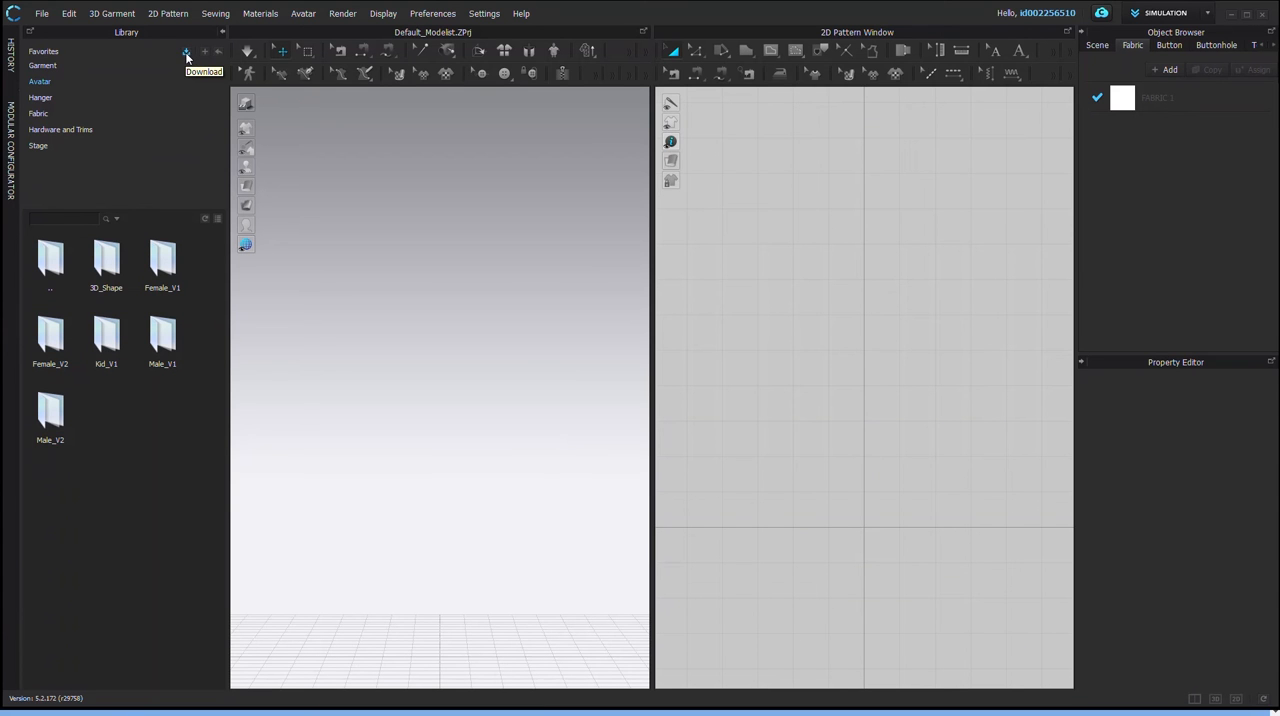
double_click(51, 355)
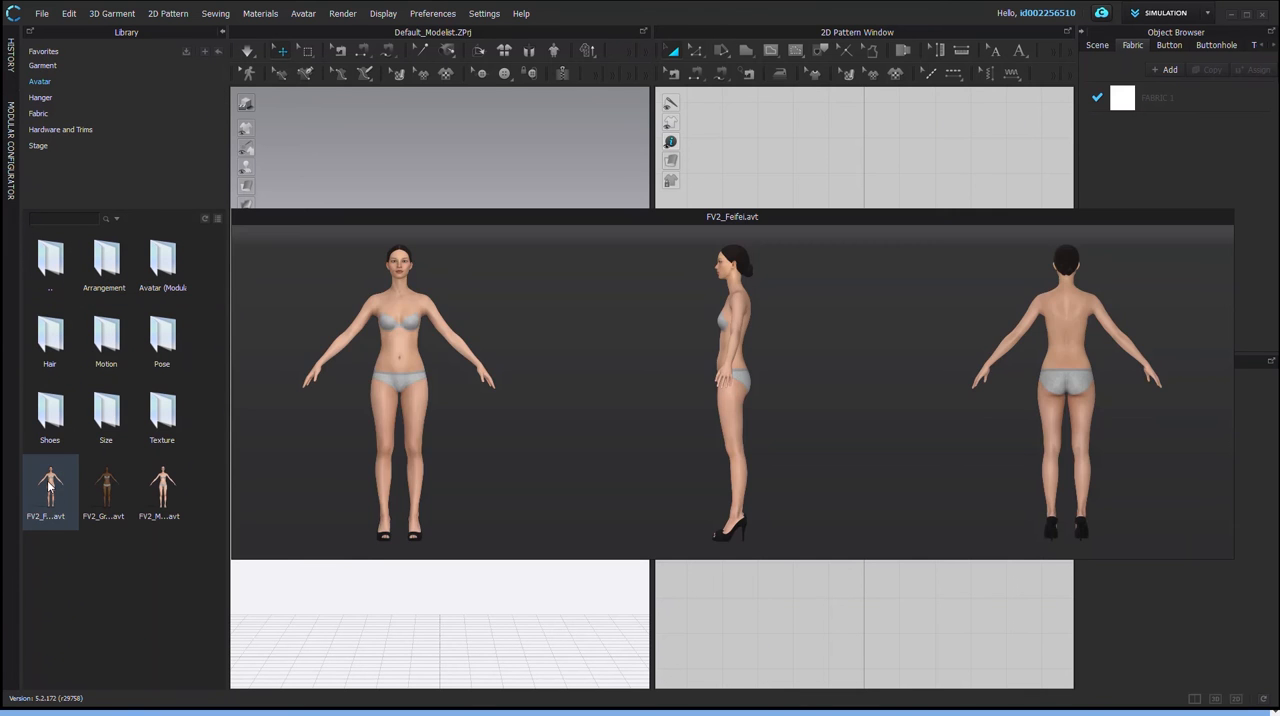
double_click(48, 487)
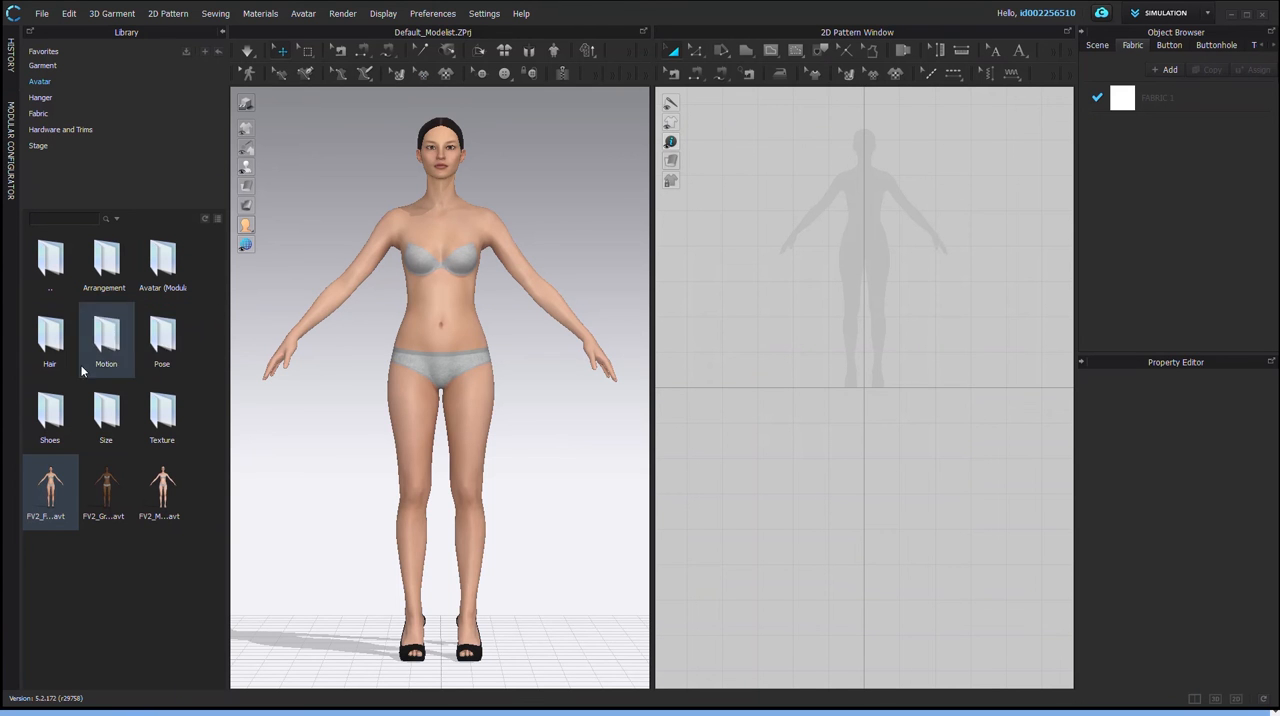
Step: Try the arms-raised pose and the FV2_05 pose on the female avatar, using Pose Only with the avatar size maintained
double_click(164, 340)
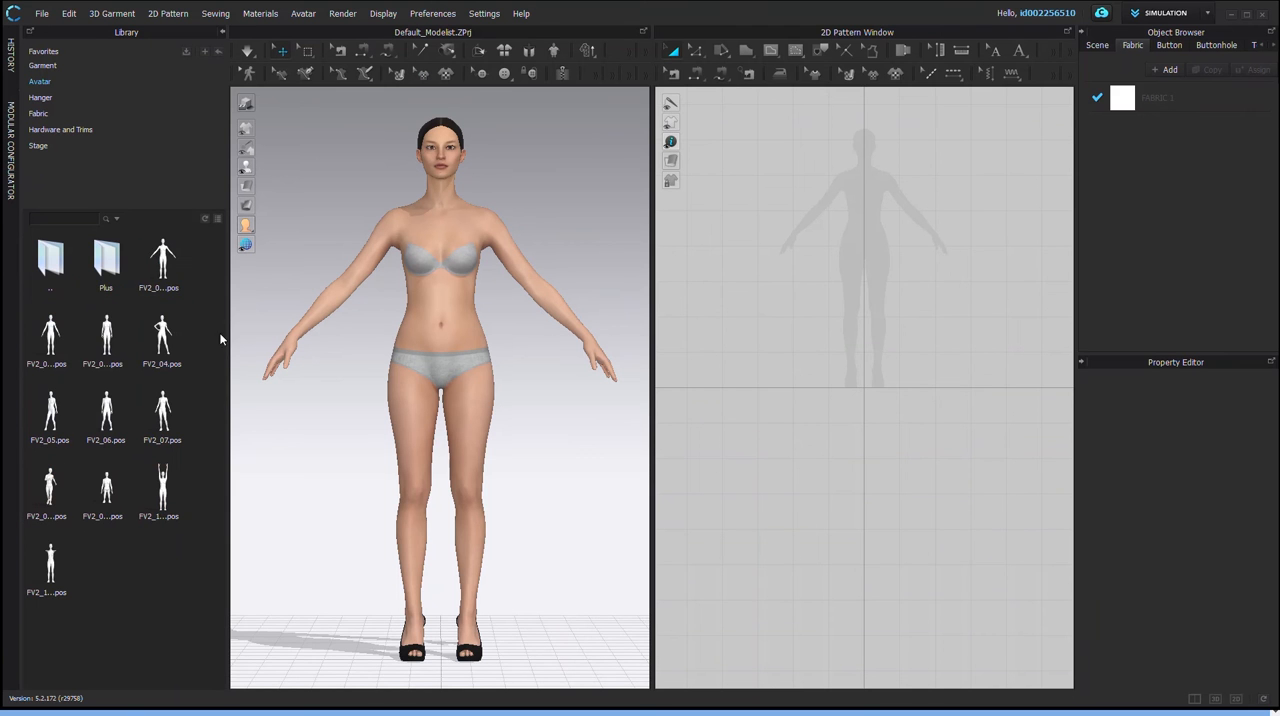
double_click(163, 480)
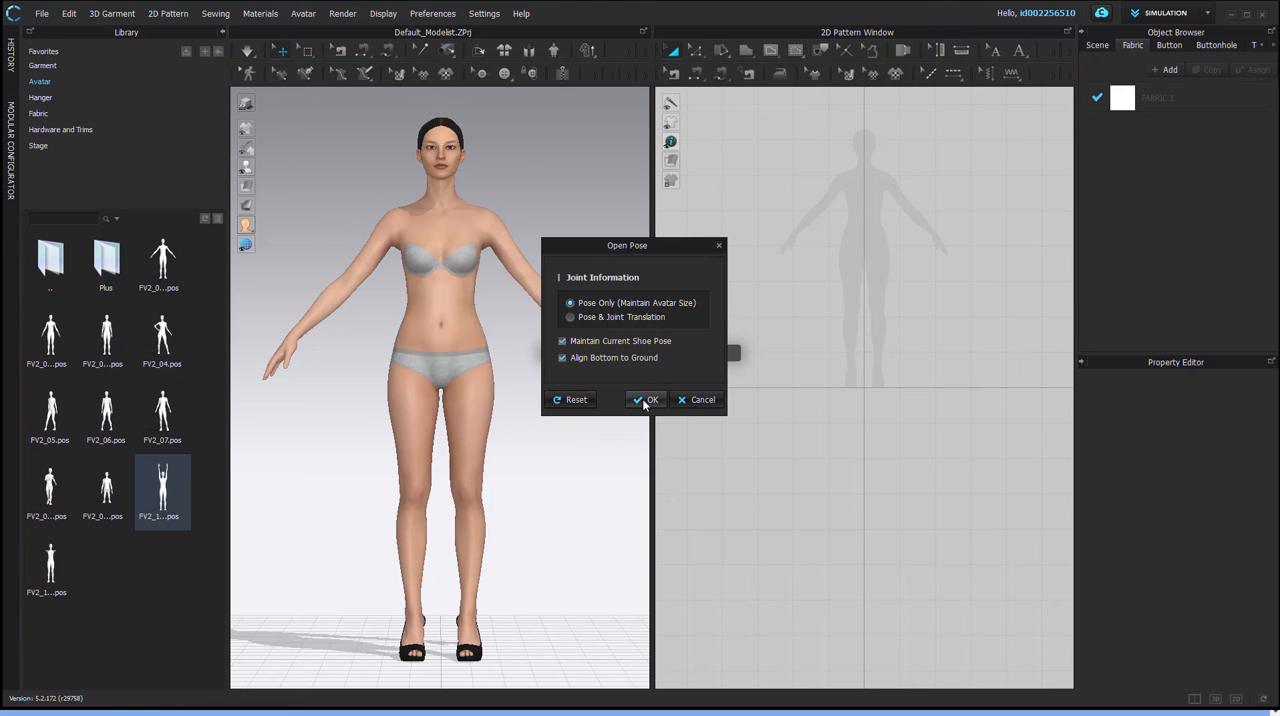
left_click(646, 399)
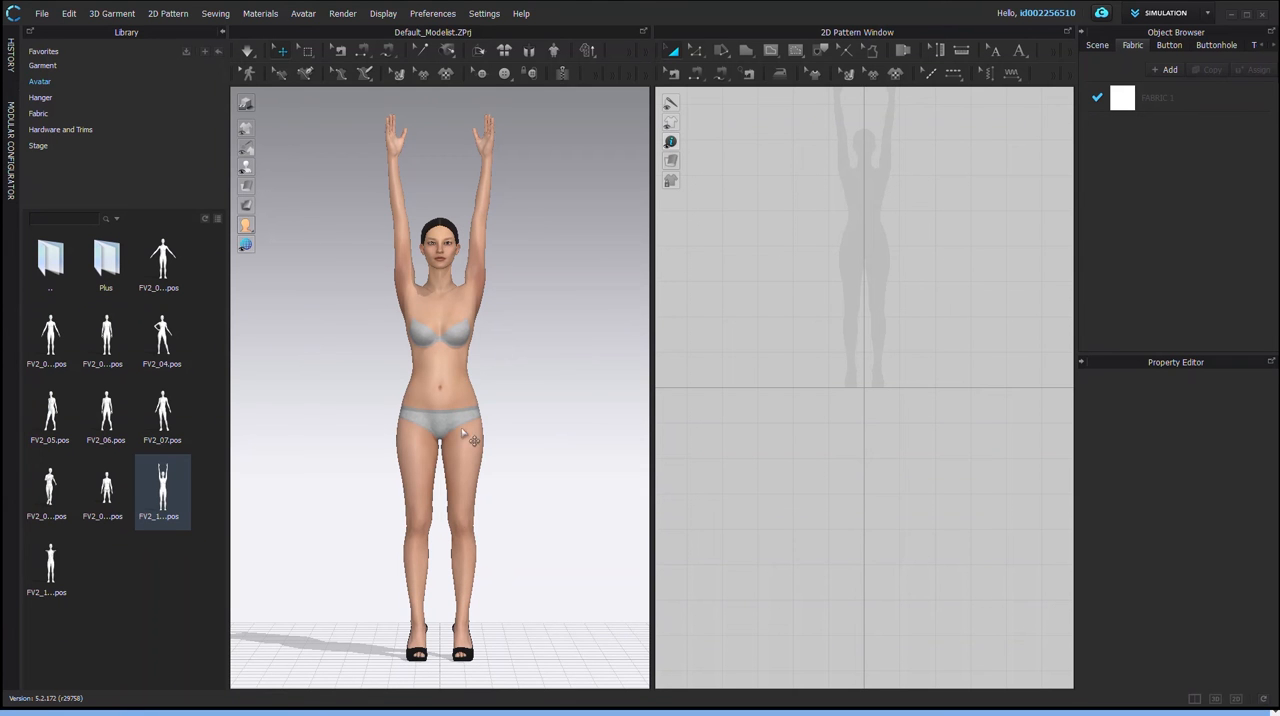
double_click(52, 418)
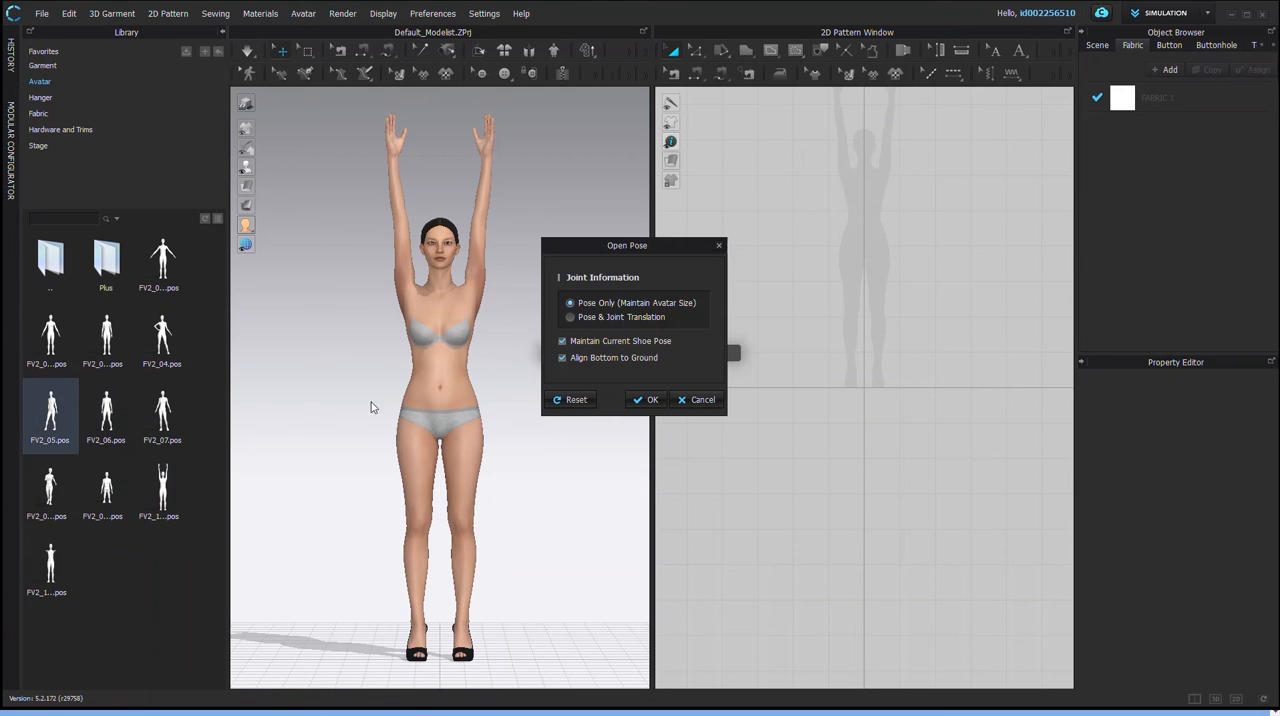
left_click(648, 400)
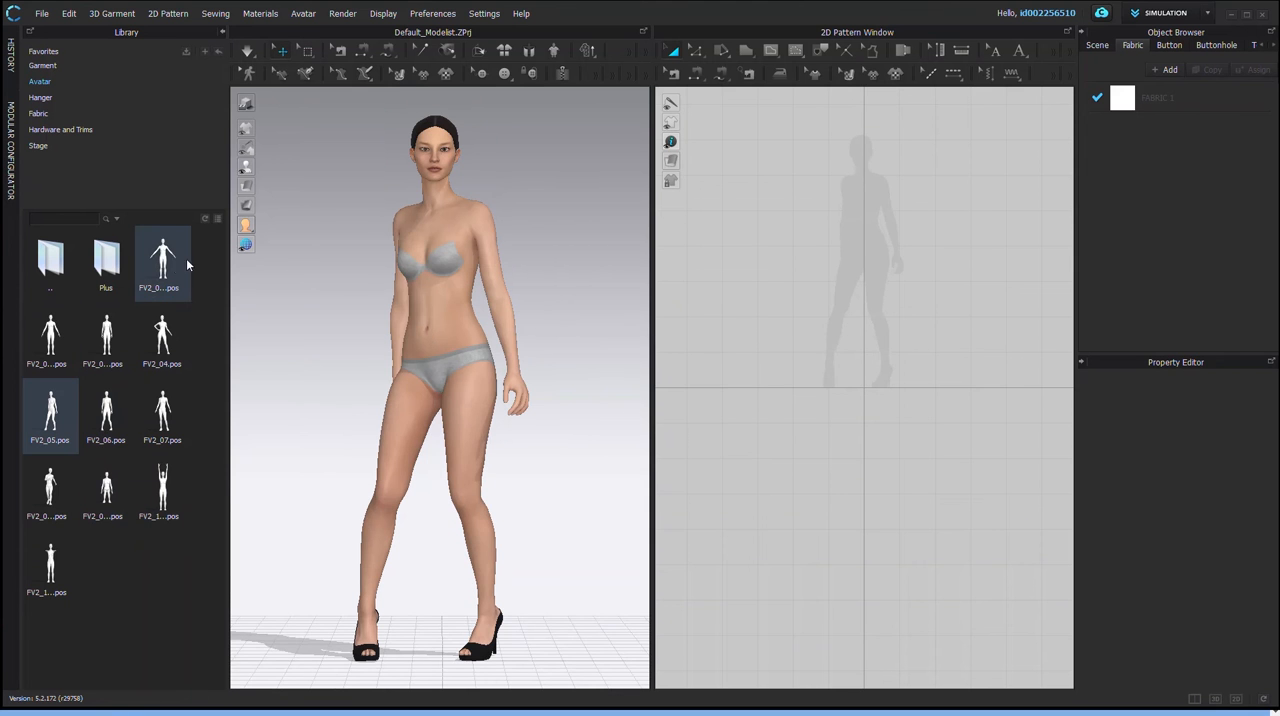
Step: Apply the first listed pose, standing with arms spread downward, using Pose Only, and return to the Female_V2 folder
double_click(170, 264)
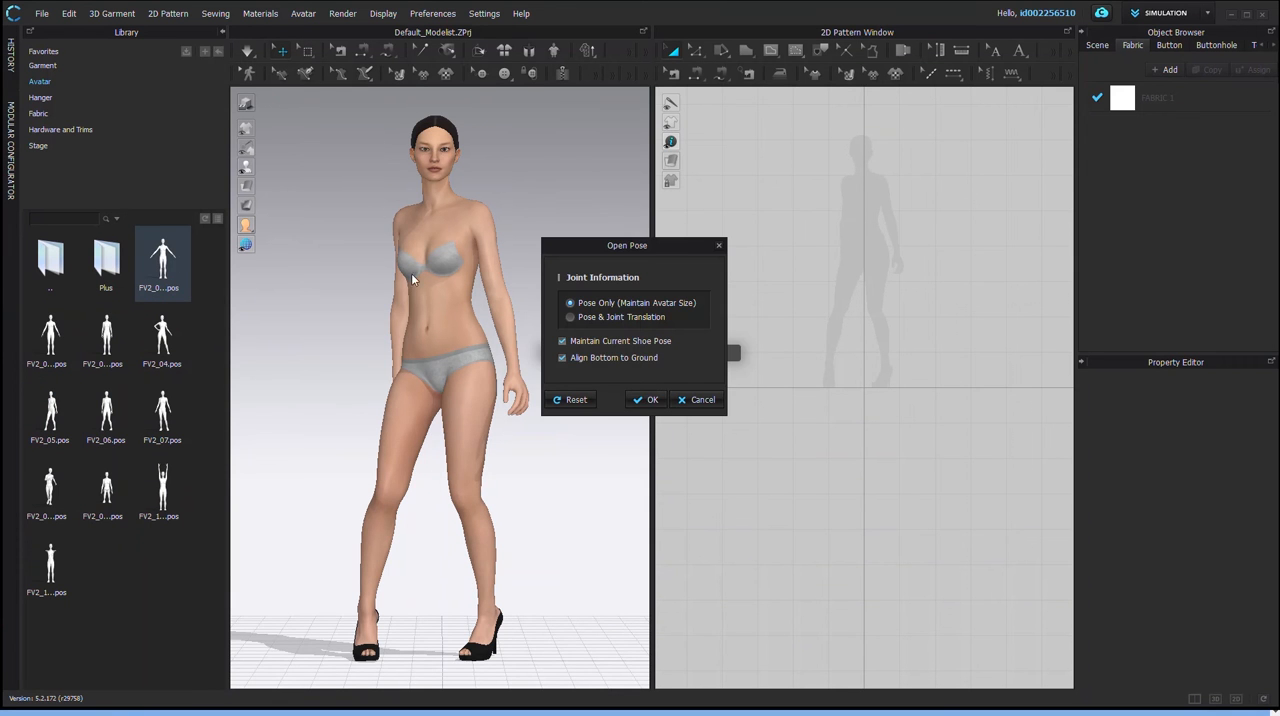
left_click(650, 400)
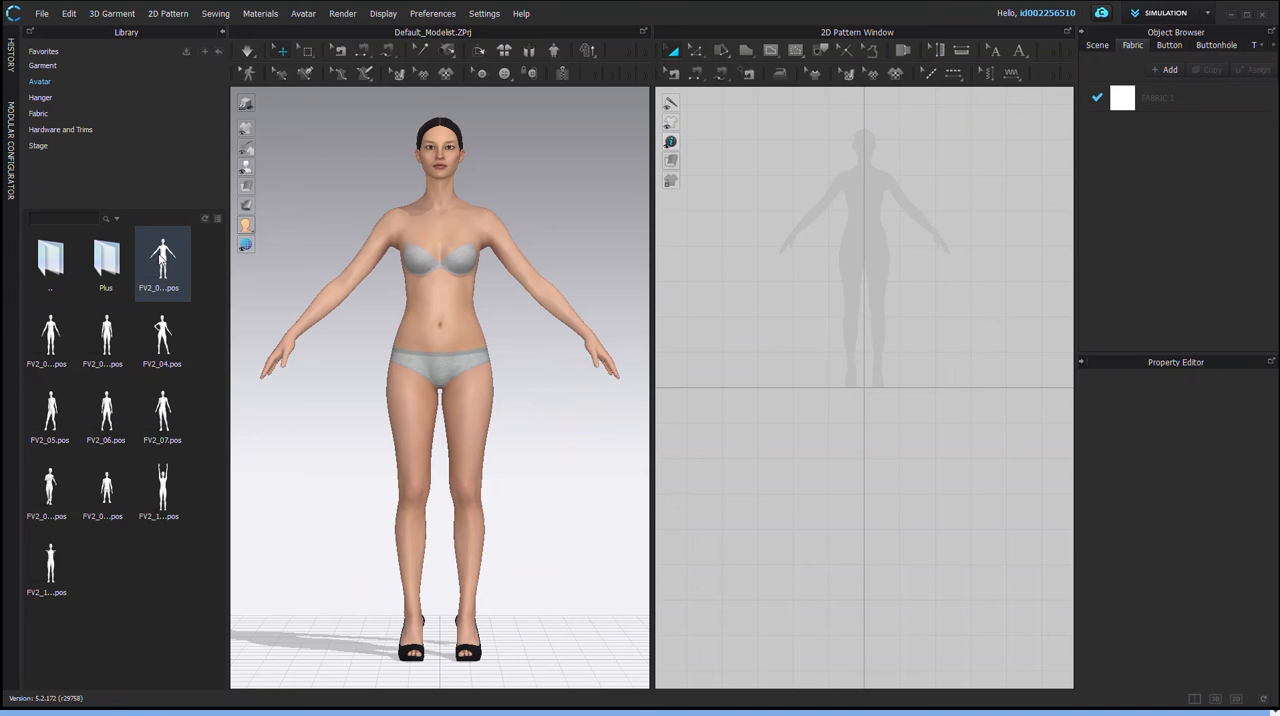
double_click(58, 272)
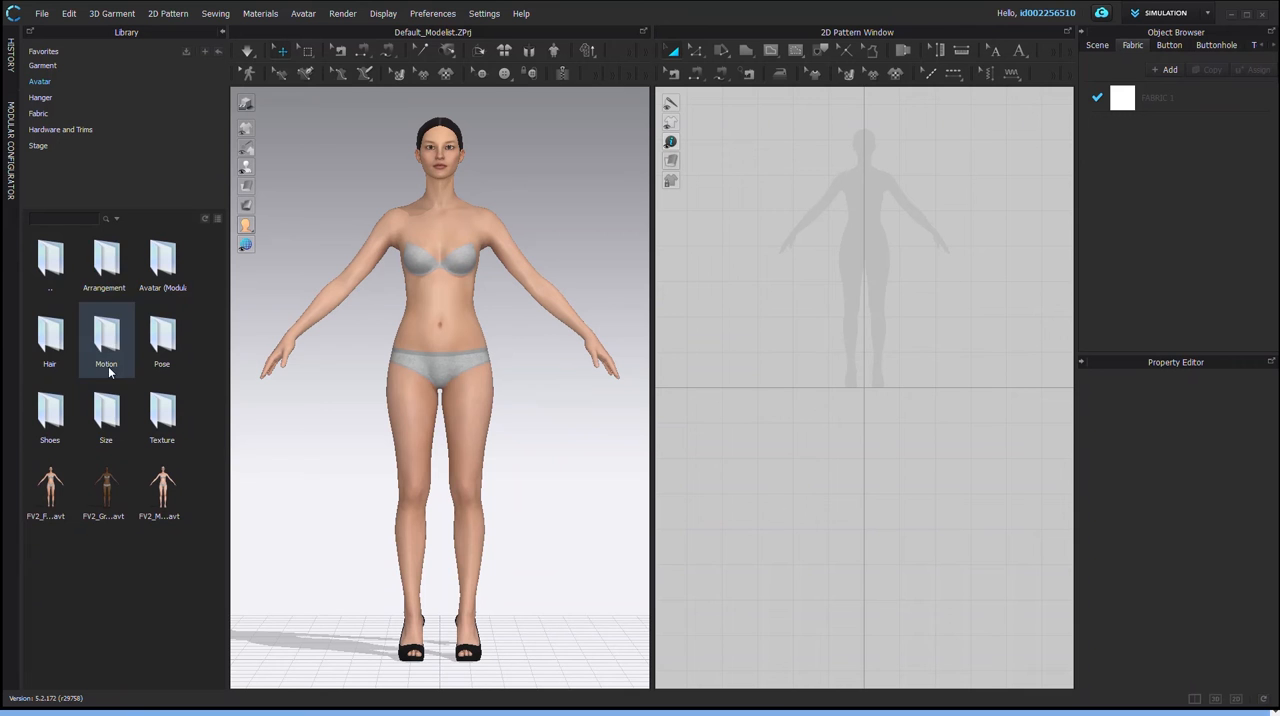
Step: Load the Female_T-shirt.zpac garment from the garment library onto the avatar, proceeding despite the memory warning
left_click(54, 67)
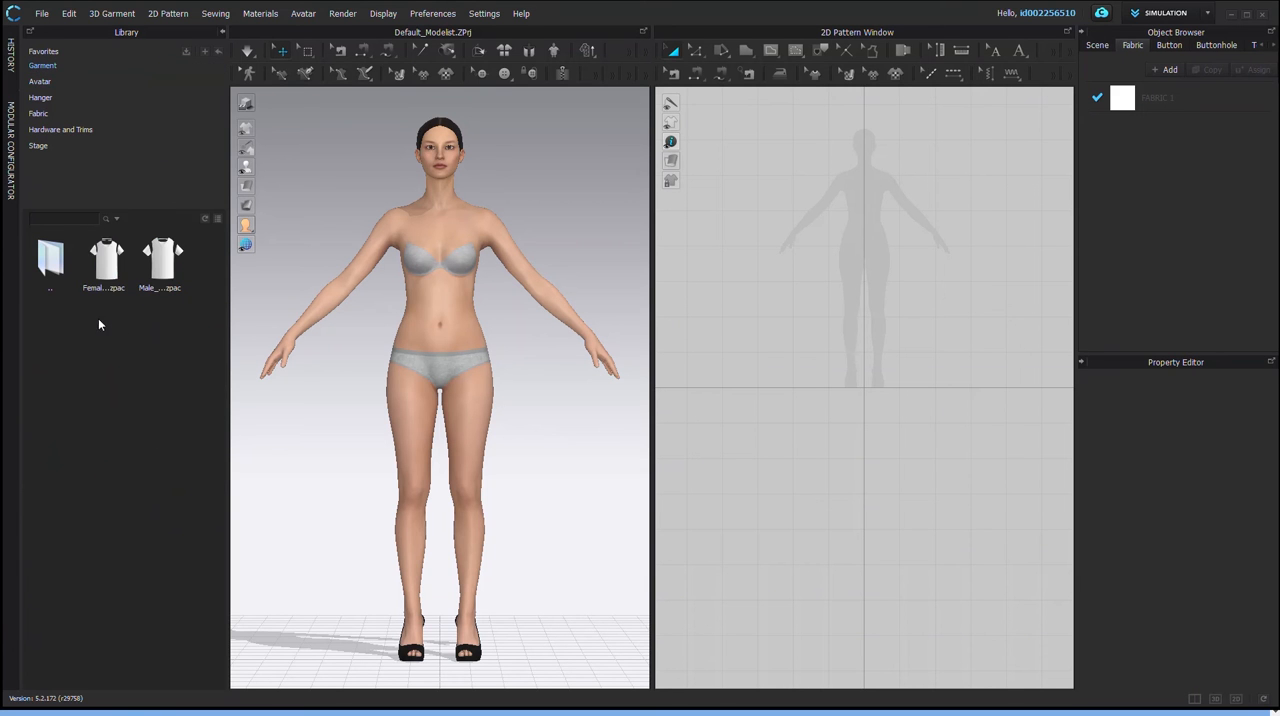
double_click(108, 266)
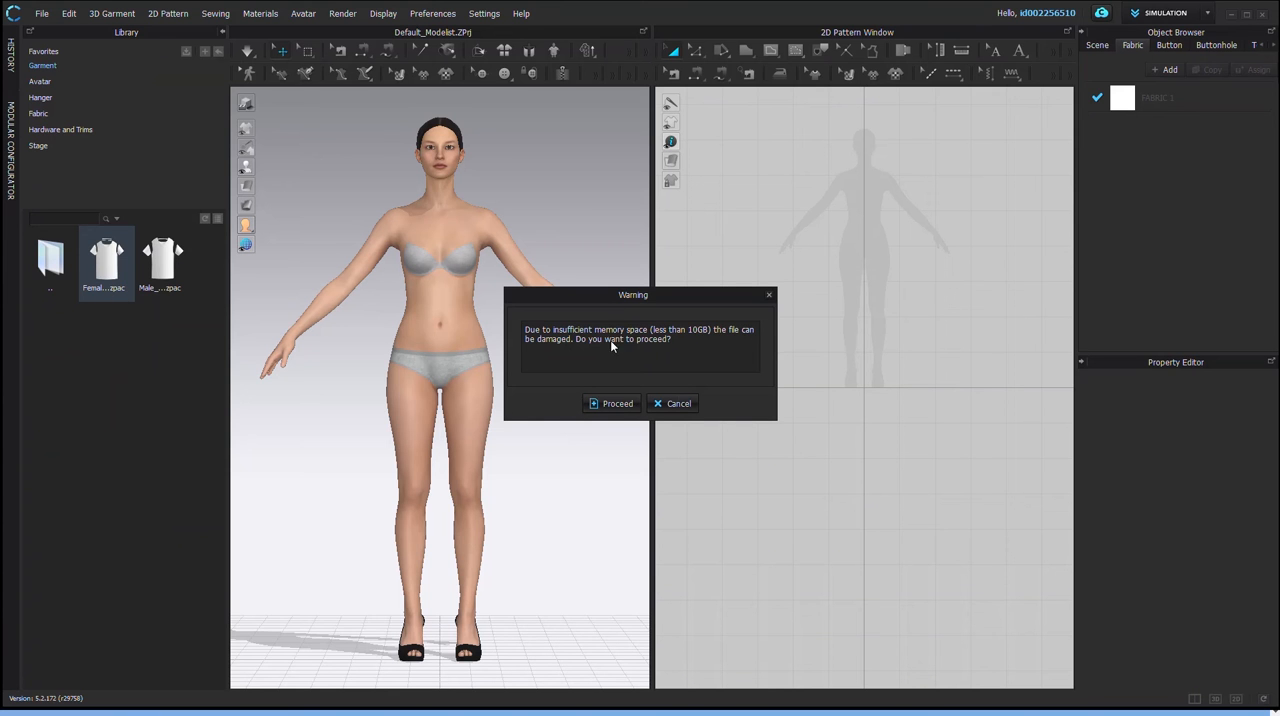
left_click(611, 405)
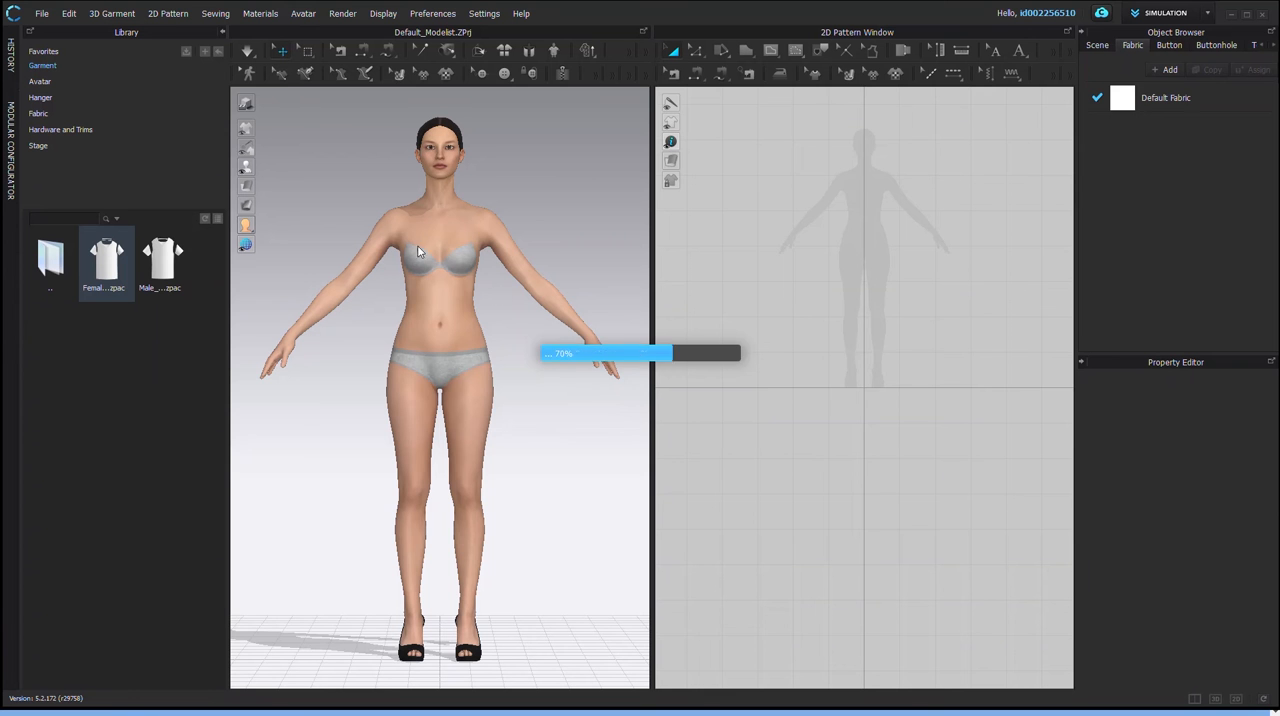
Step: Examine from several angles how the T-shirt's pattern pieces and seam lines are arranged around the avatar
right_click_drag(412, 362, 396, 508)
scroll(497, 354, "up", 4)
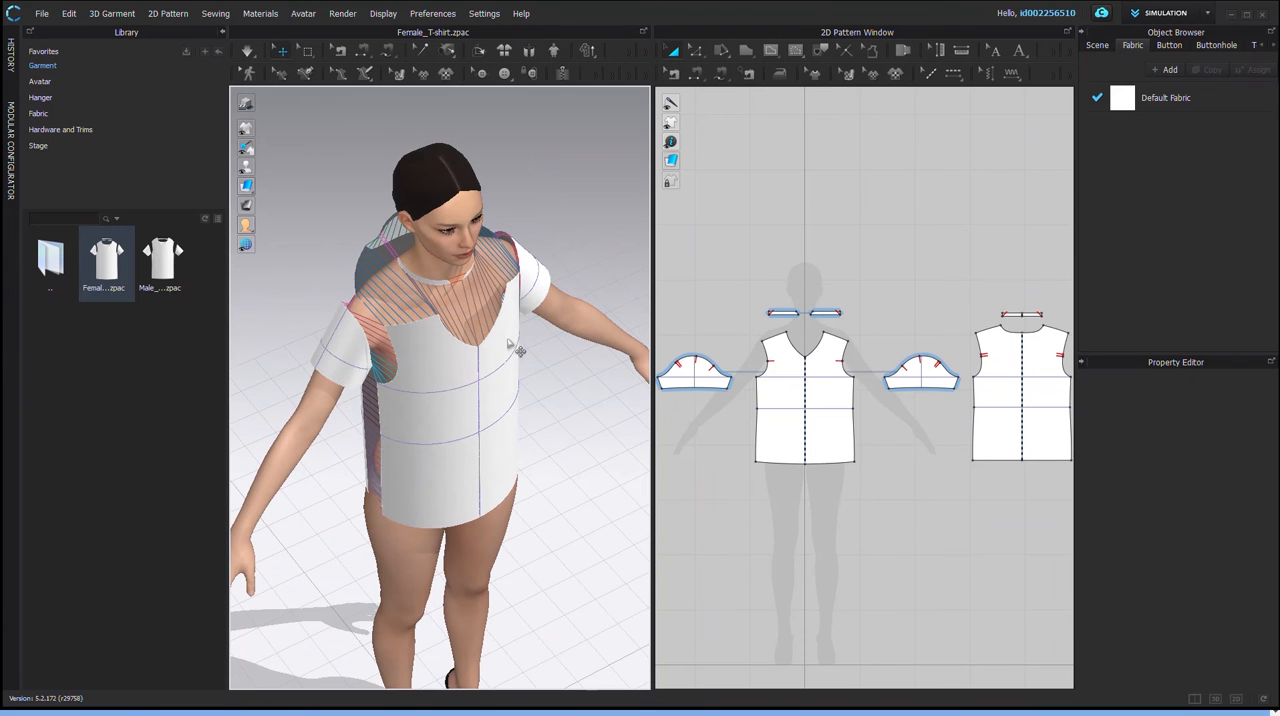
right_click_drag(509, 392, 486, 423)
scroll(500, 371, "up", 2)
right_click_drag(500, 371, 424, 248)
right_click_drag(449, 297, 329, 289)
right_click_drag(502, 297, 395, 280)
mouse_move(530, 312)
right_mouse_down()
mouse_move(566, 268)
mouse_move(524, 324)
mouse_move(447, 320)
mouse_move(521, 305)
right_mouse_up()
right_click_drag(460, 335, 503, 305)
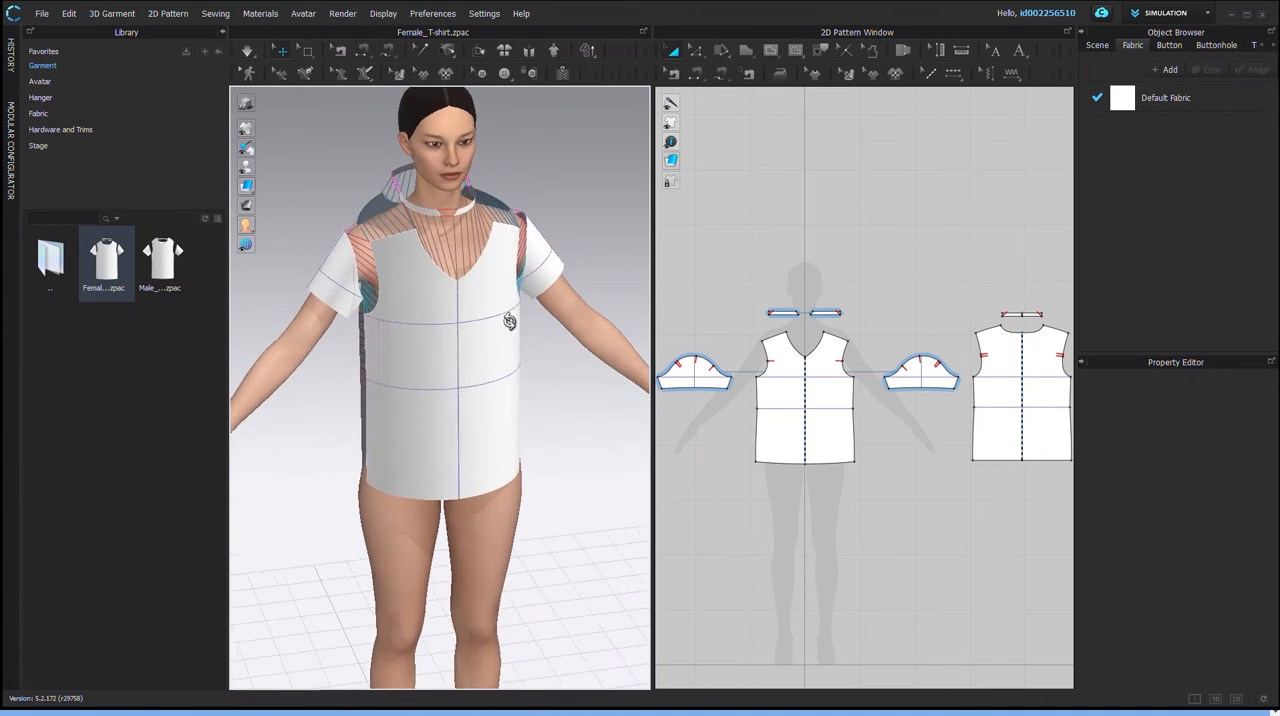
Step: Simulate the T-shirt so its pieces sew together and drape on the avatar, and check the fit from the side and front
left_click(829, 354)
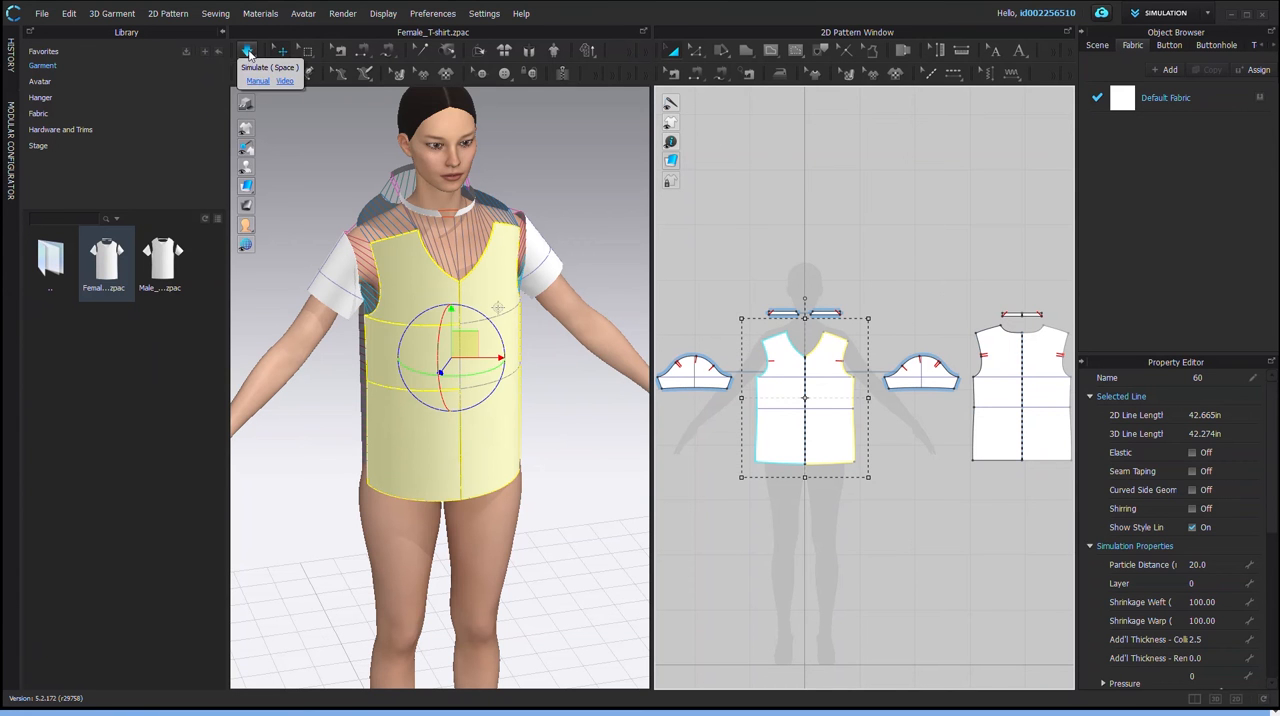
left_click(112, 13)
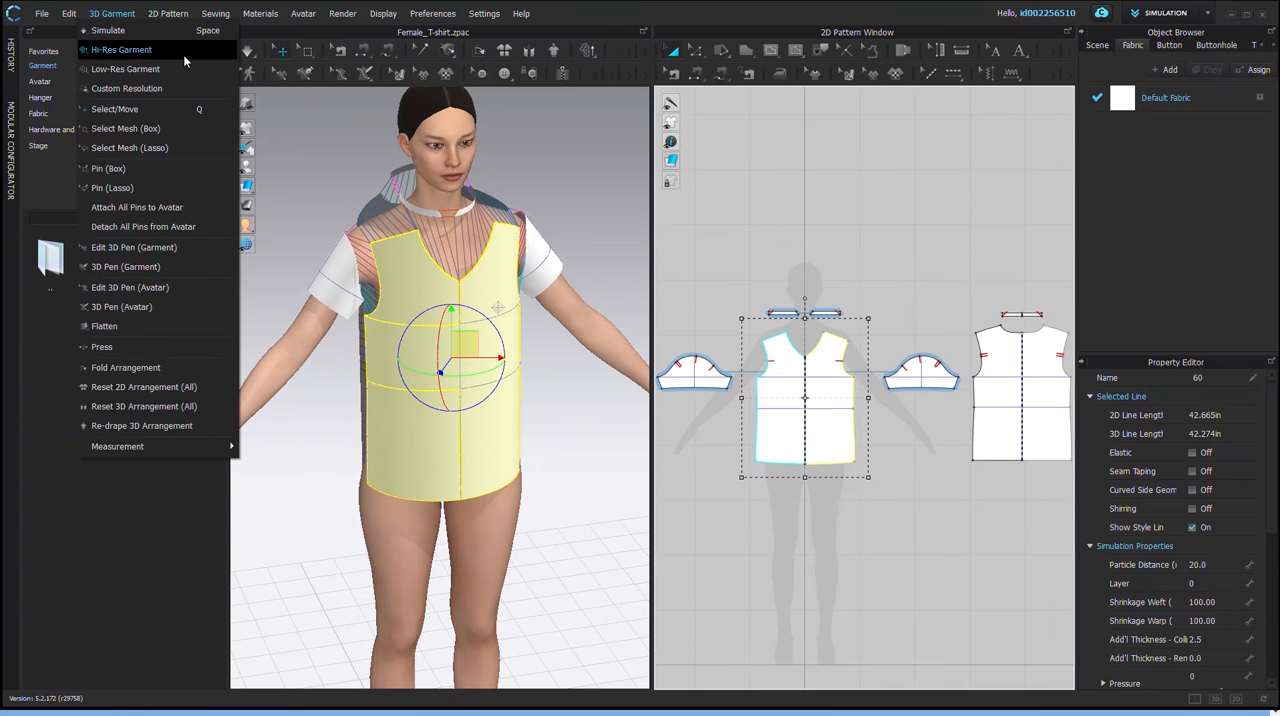
left_click(248, 51)
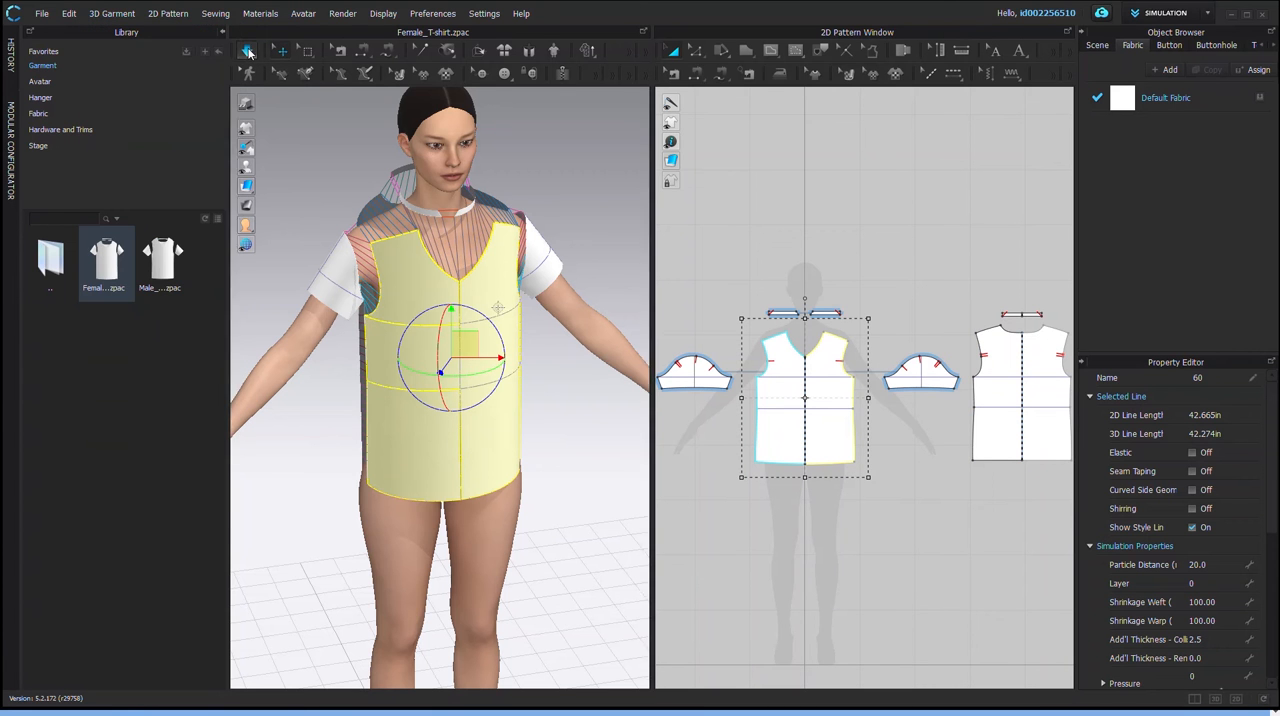
right_click_drag(405, 430, 461, 400)
left_click(295, 406)
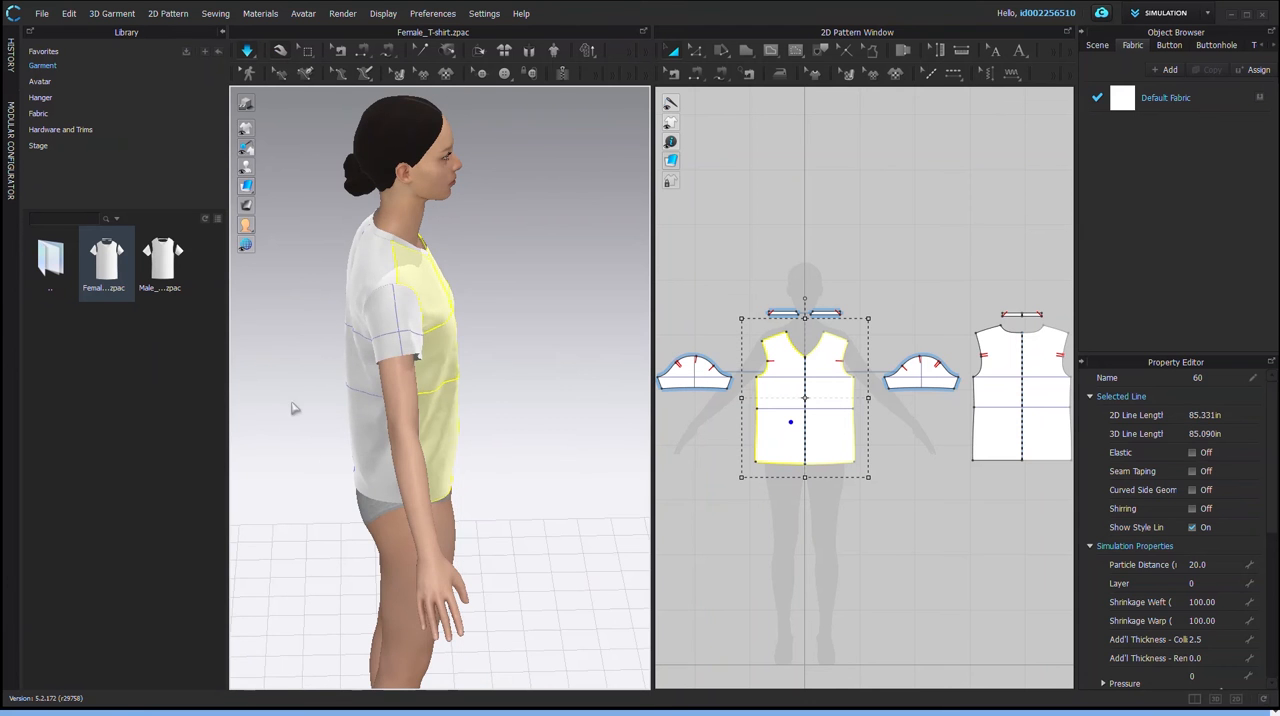
right_click_drag(331, 417, 523, 417)
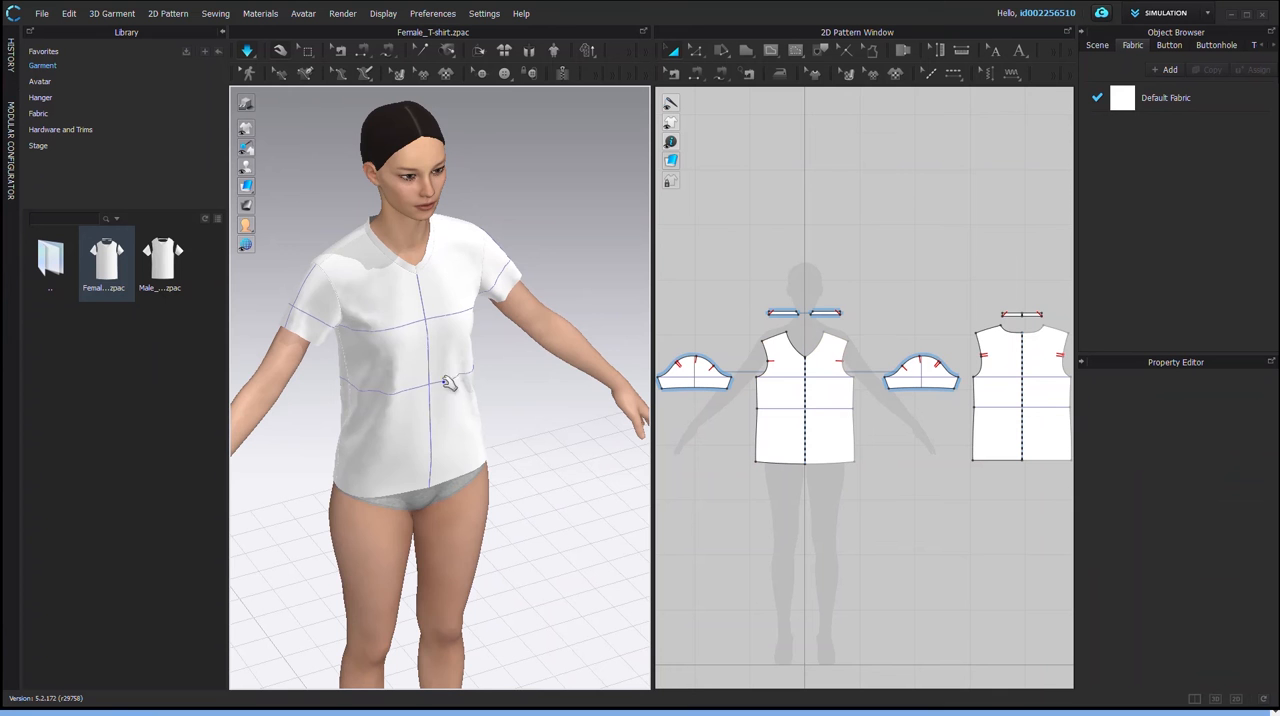
right_click_drag(381, 489, 362, 470)
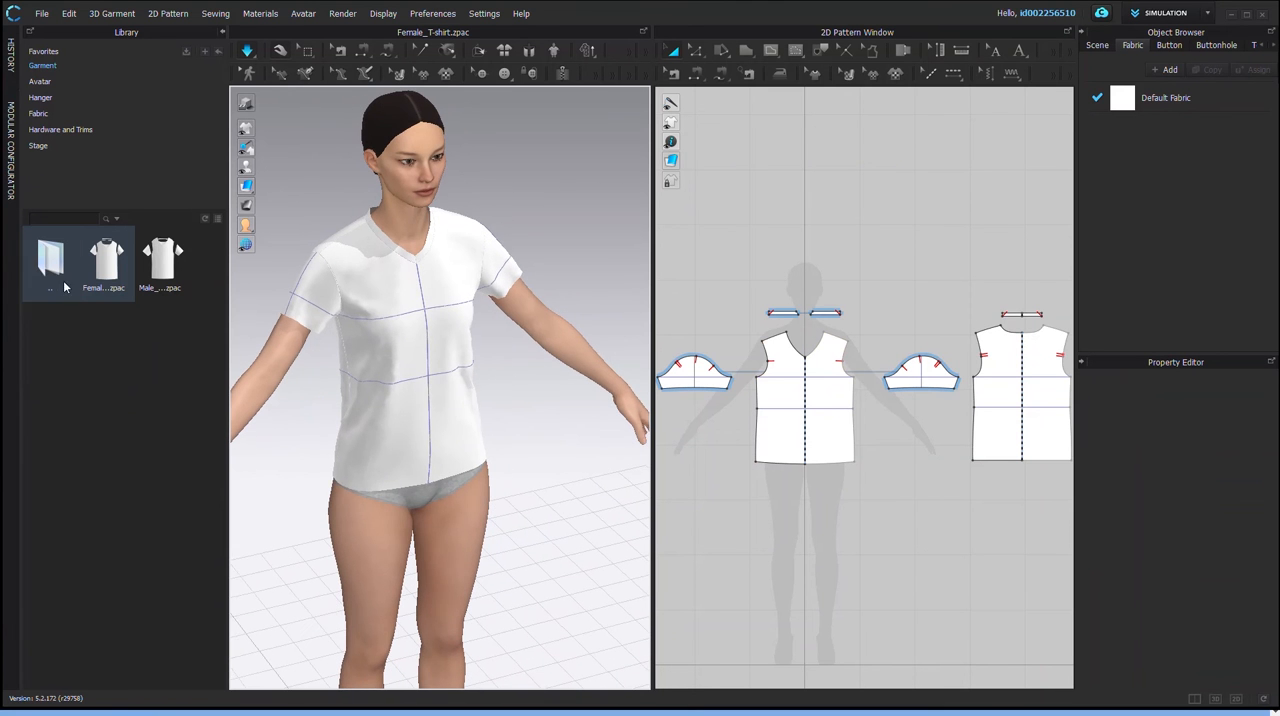
Step: Apply the FV2_05 pose from the Female_V2 folder to the dressed avatar, using Pose Only with the shoe pose maintained
double_click(55, 265)
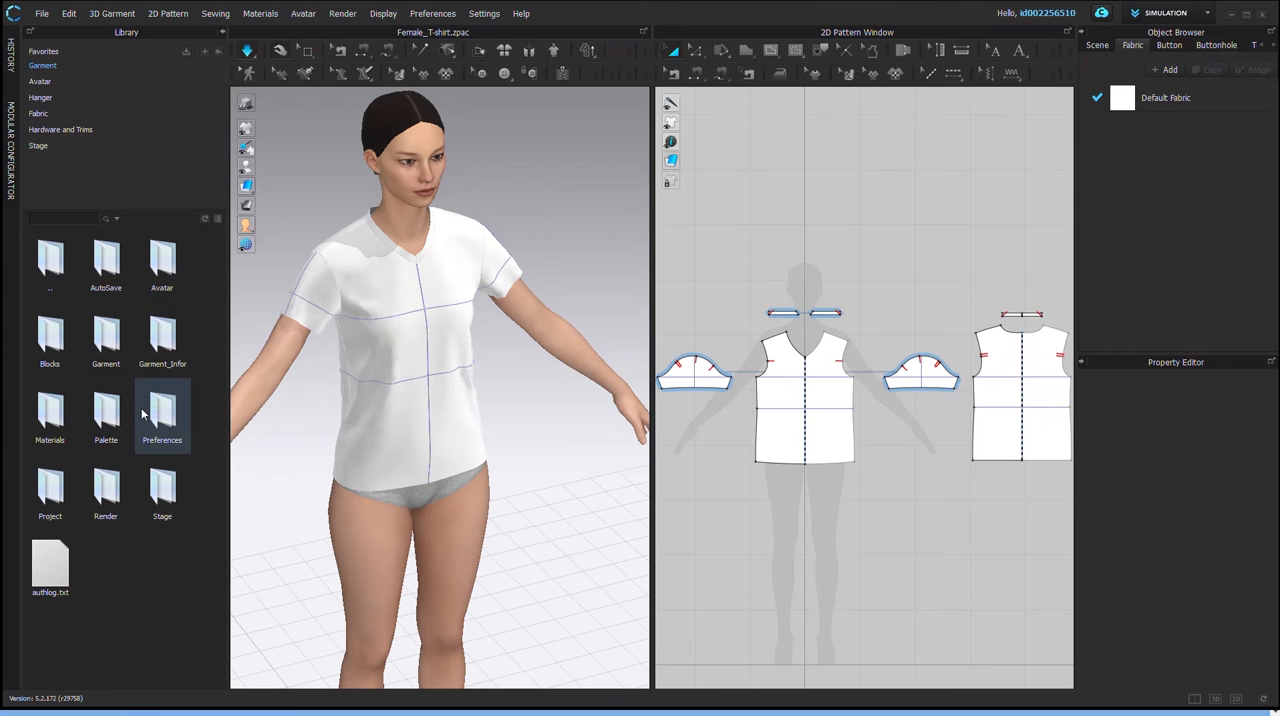
left_click(39, 83)
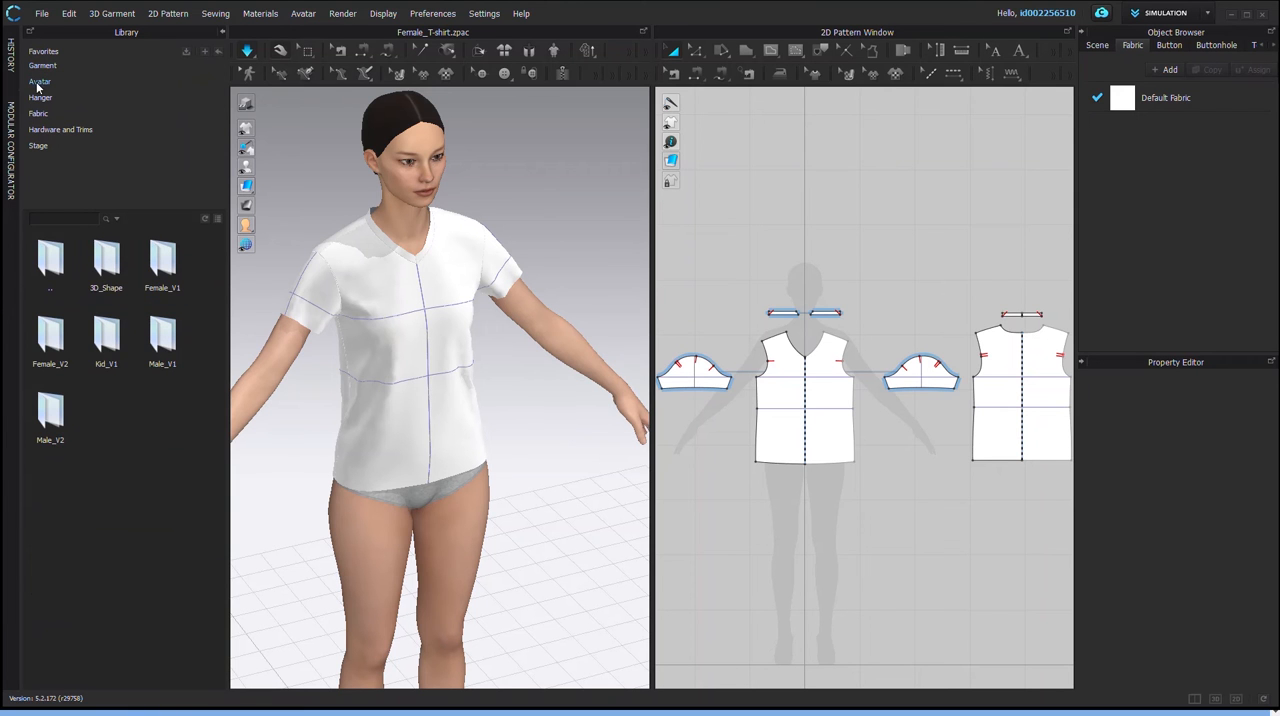
double_click(51, 335)
double_click(164, 343)
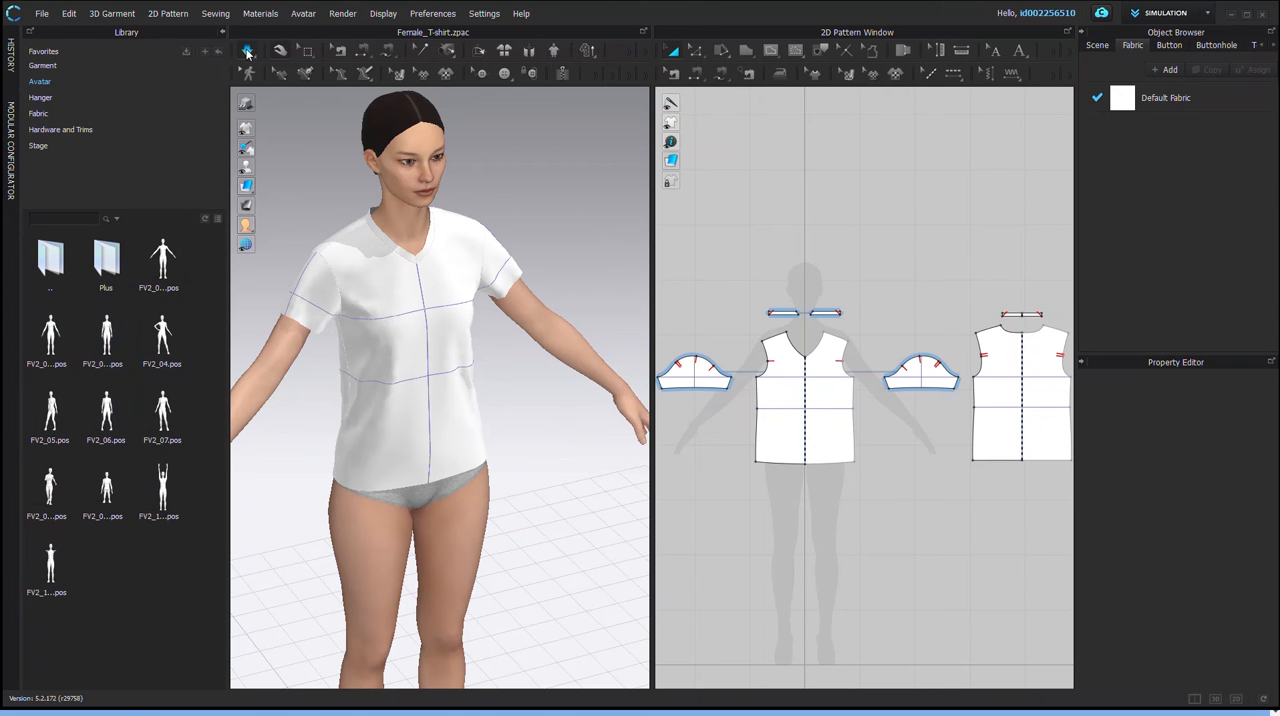
double_click(50, 412)
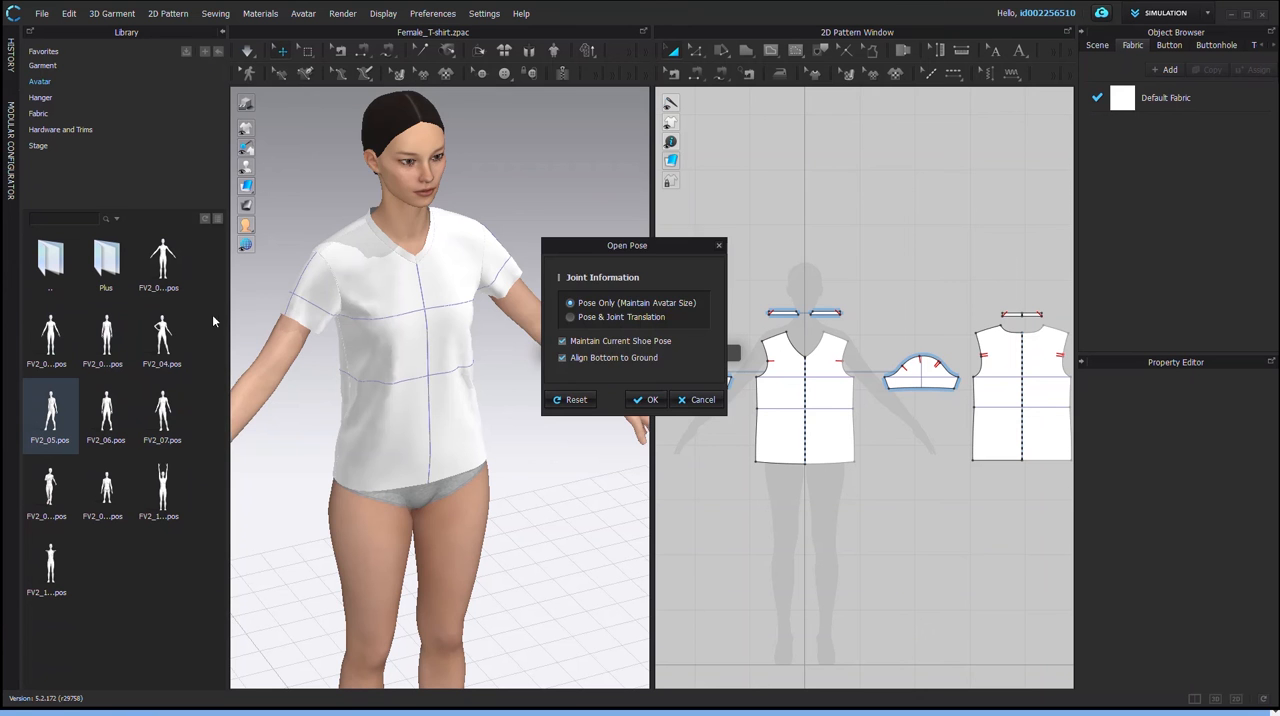
left_click(650, 400)
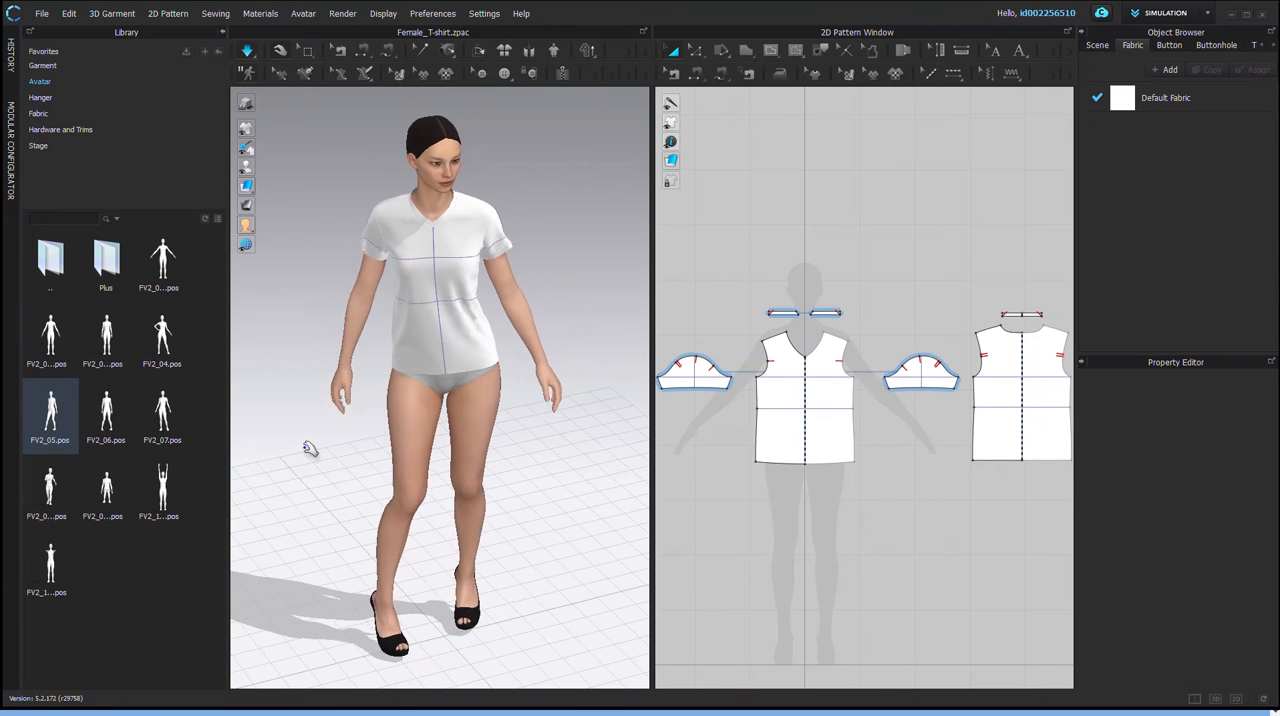
right_click_drag(521, 474, 383, 415)
mouse_move(430, 315)
right_mouse_down()
mouse_move(481, 316)
mouse_move(450, 310)
right_mouse_up()
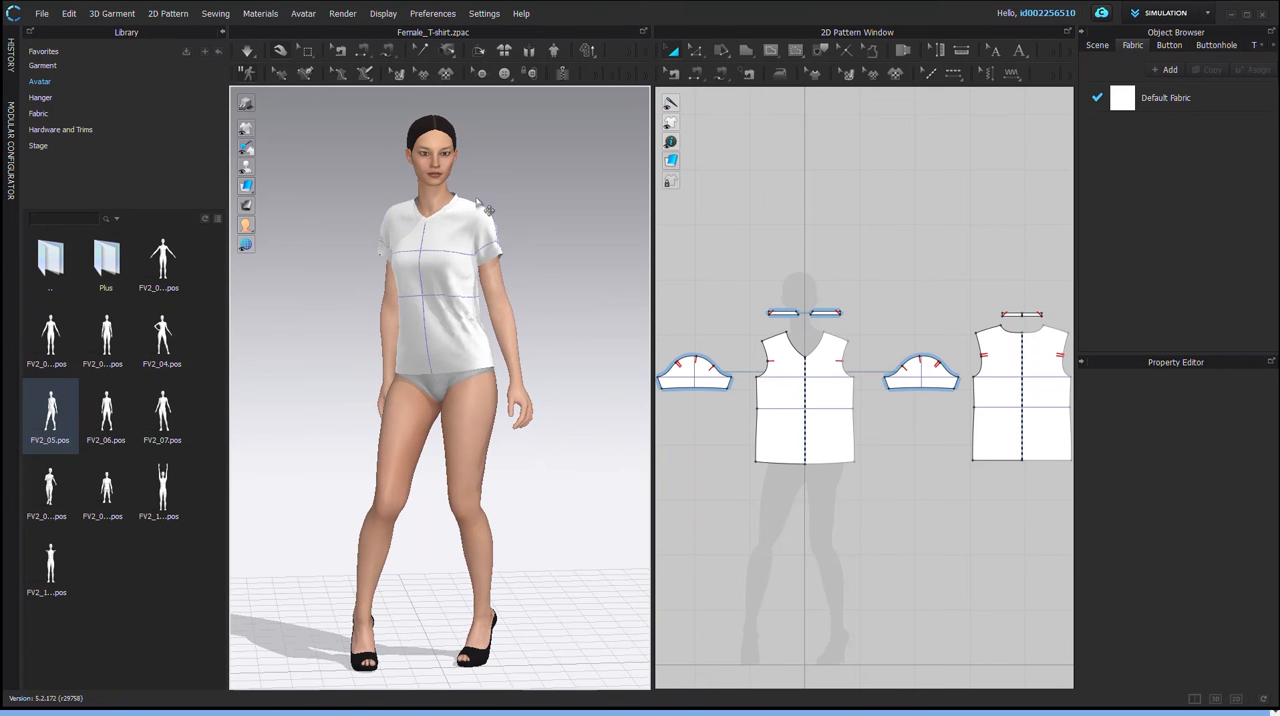
Step: Apply the FV2_04 pose to the dressed avatar using Pose Only, maintaining the shoe pose and aligning the bottom to the ground
left_click_drag(163, 345, 532, 369)
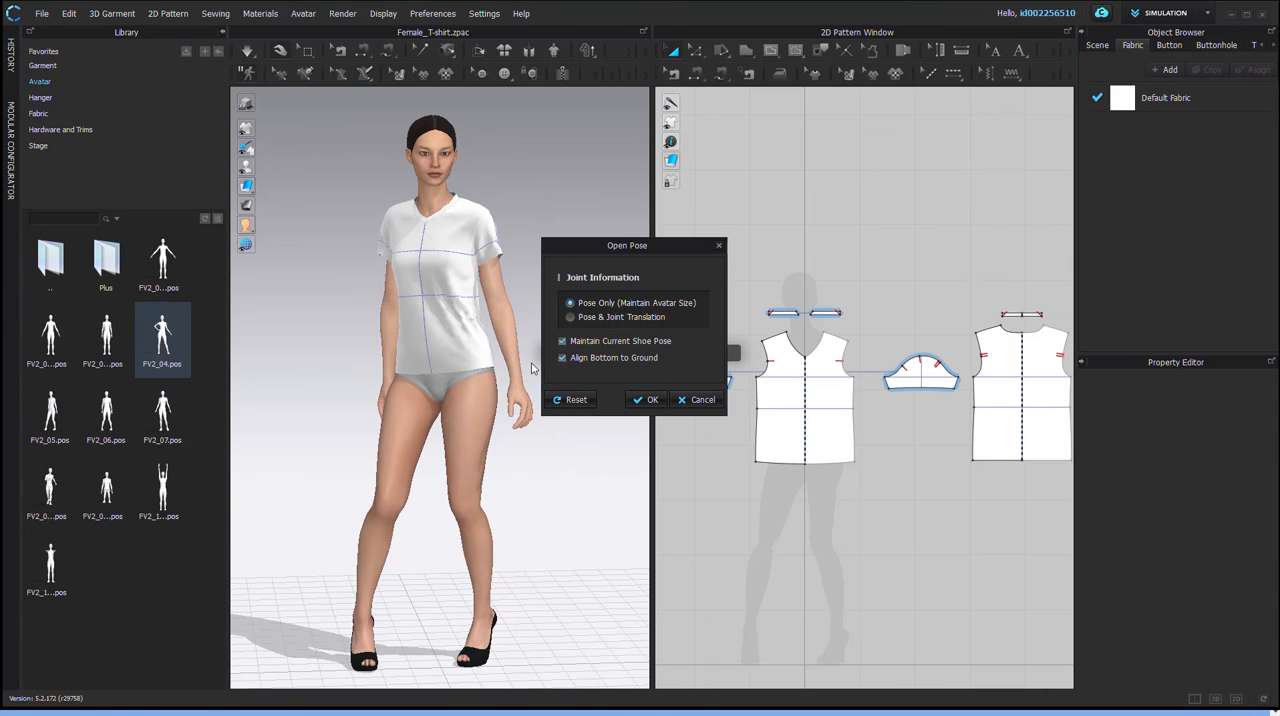
left_click(648, 399)
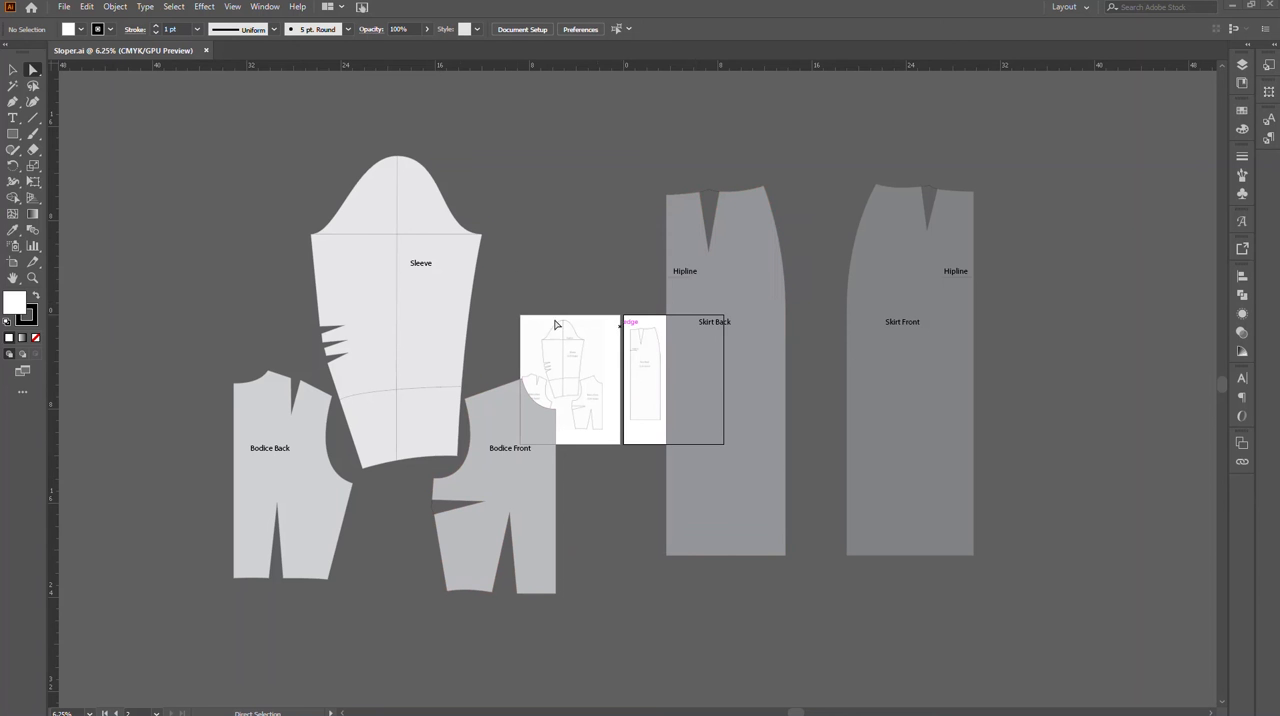
Step: Delete Artboard 2 of Sloper.ai and enlarge Artboard 1 to about 70 x 39 in so it encloses all the pattern pieces
left_click(13, 262)
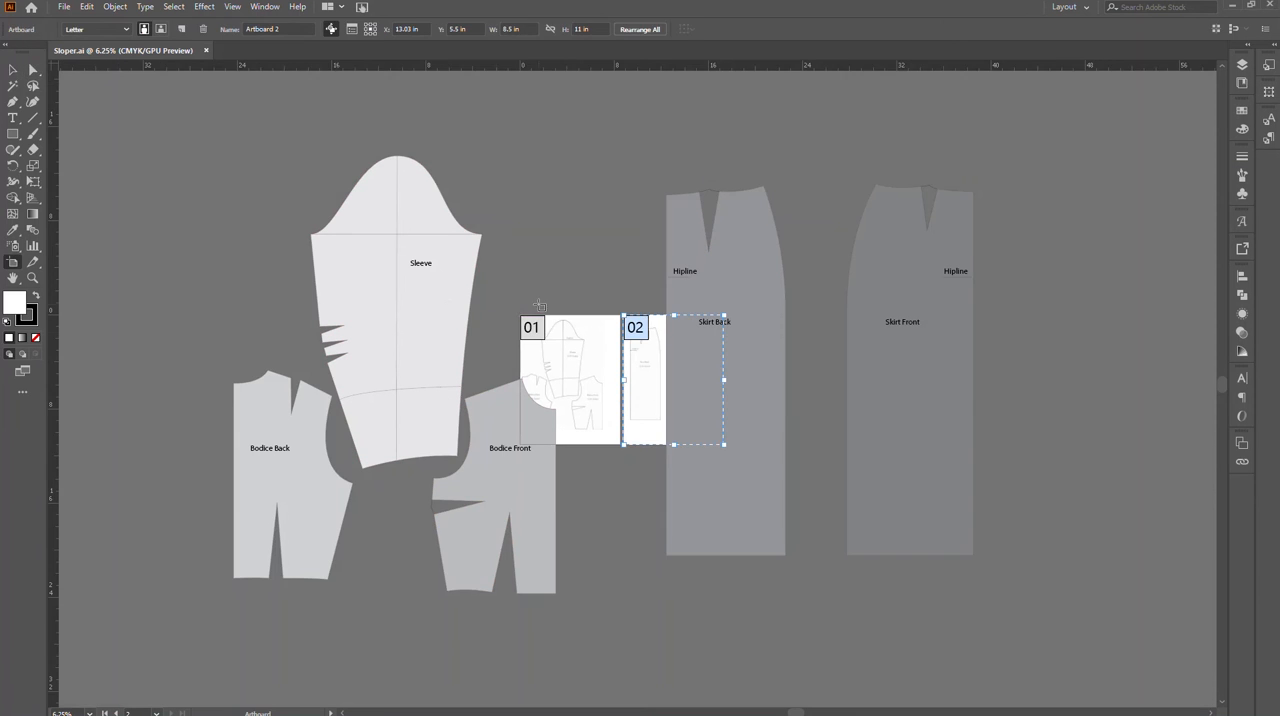
key("Delete")
left_click_drag(522, 316, 216, 152)
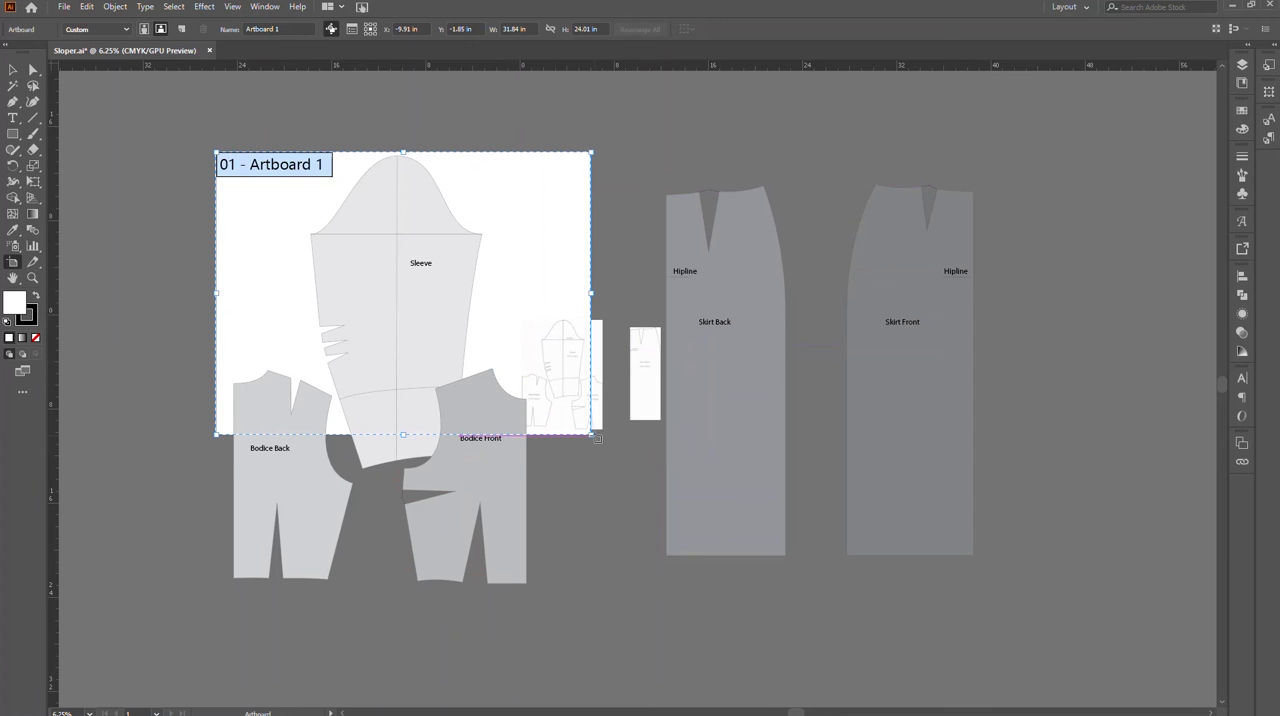
left_click_drag(591, 436, 1041, 609)
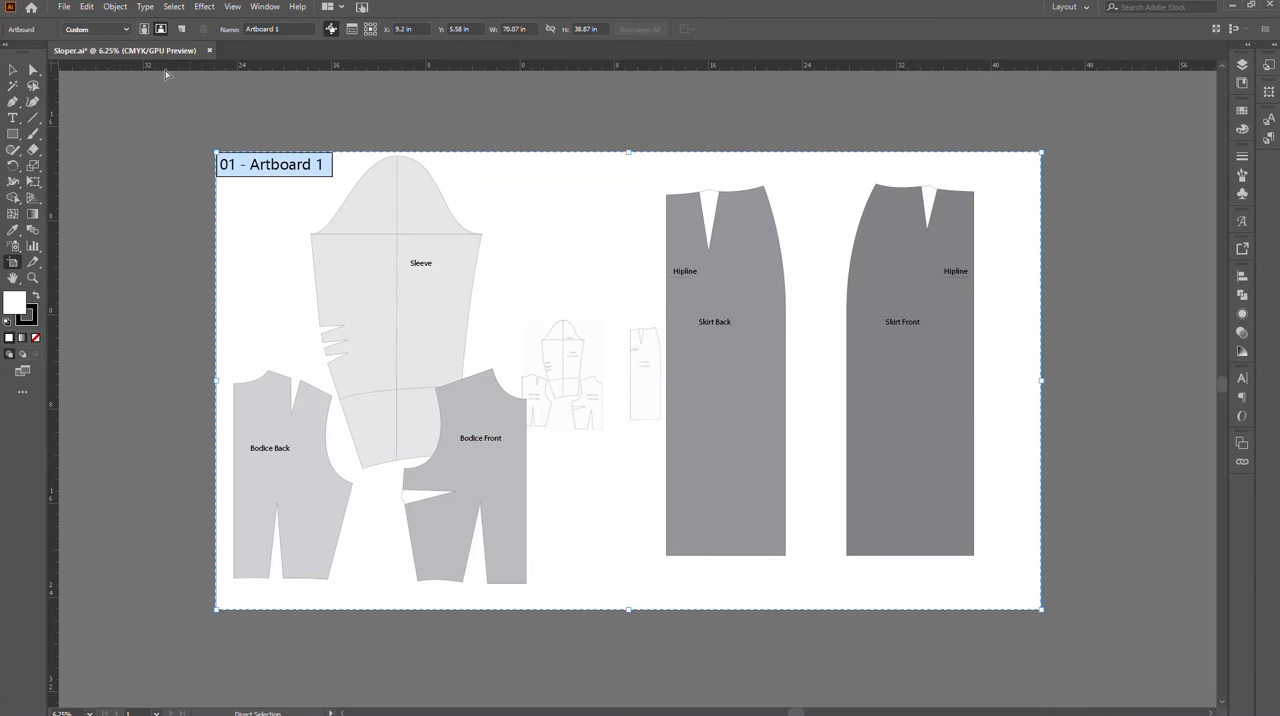
left_click(13, 69)
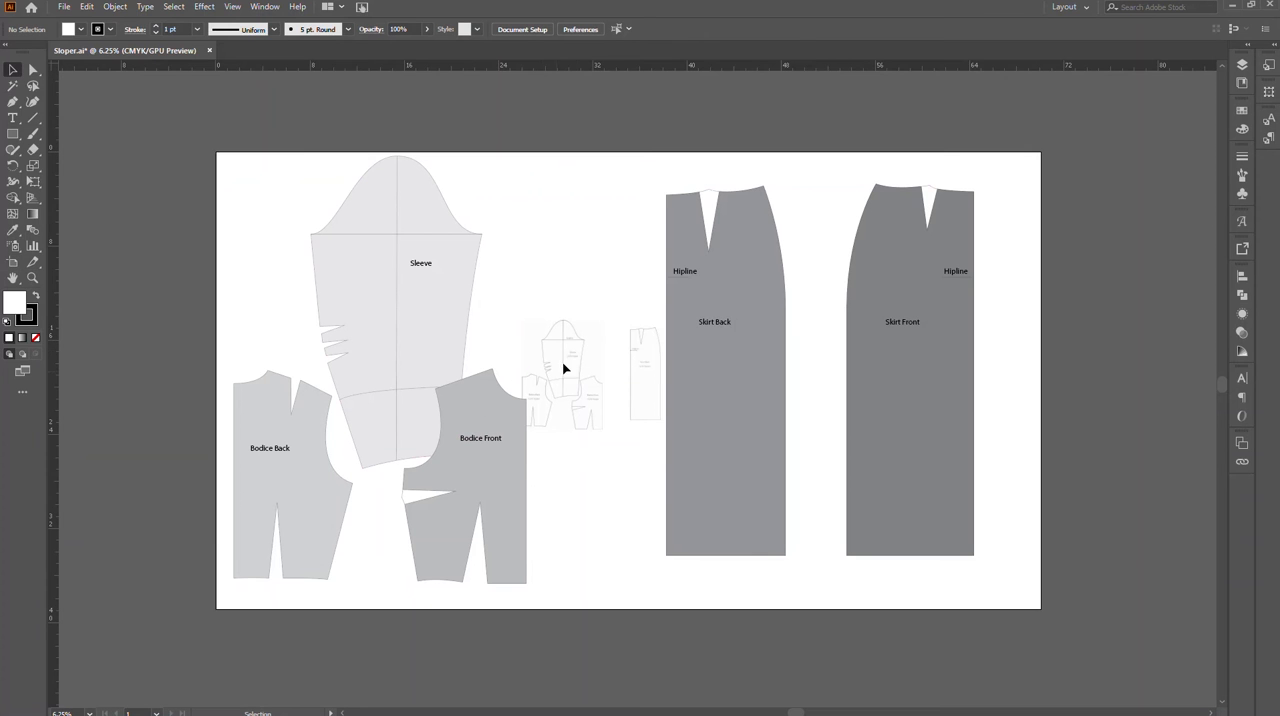
Step: Delete Layer 1 together with its small-scale reference artwork
left_click(1242, 64)
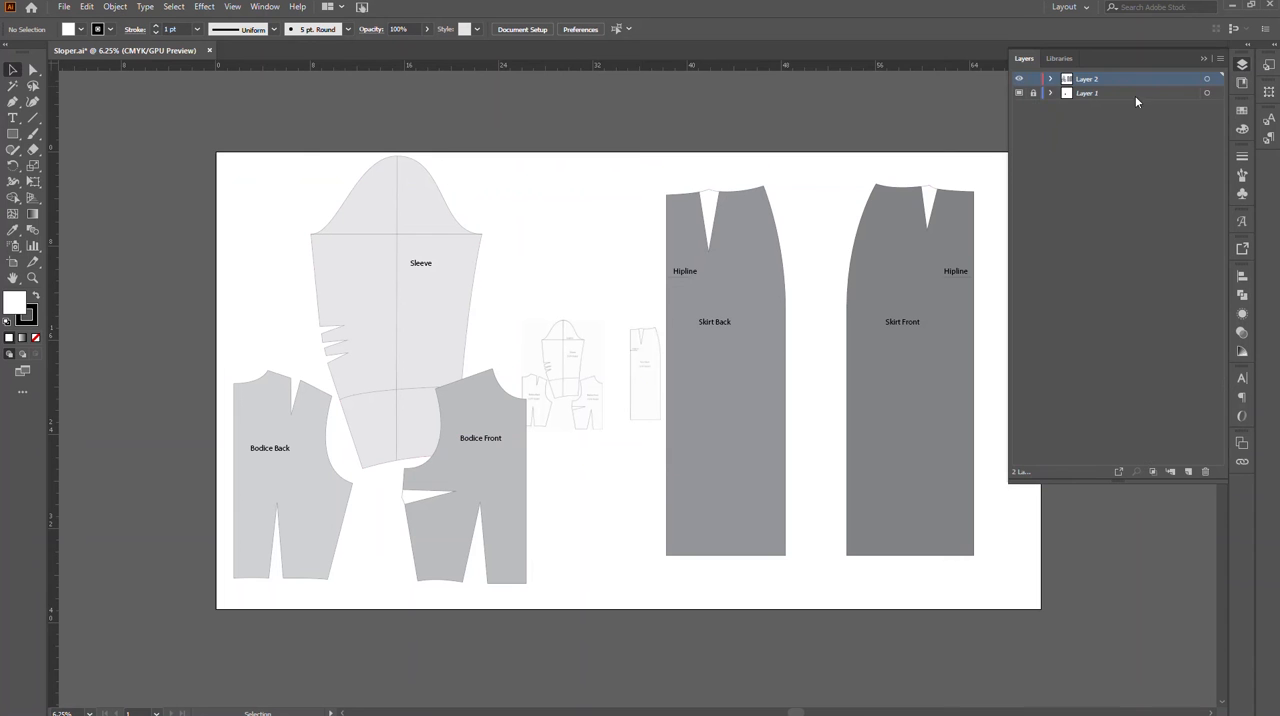
left_click(1205, 472)
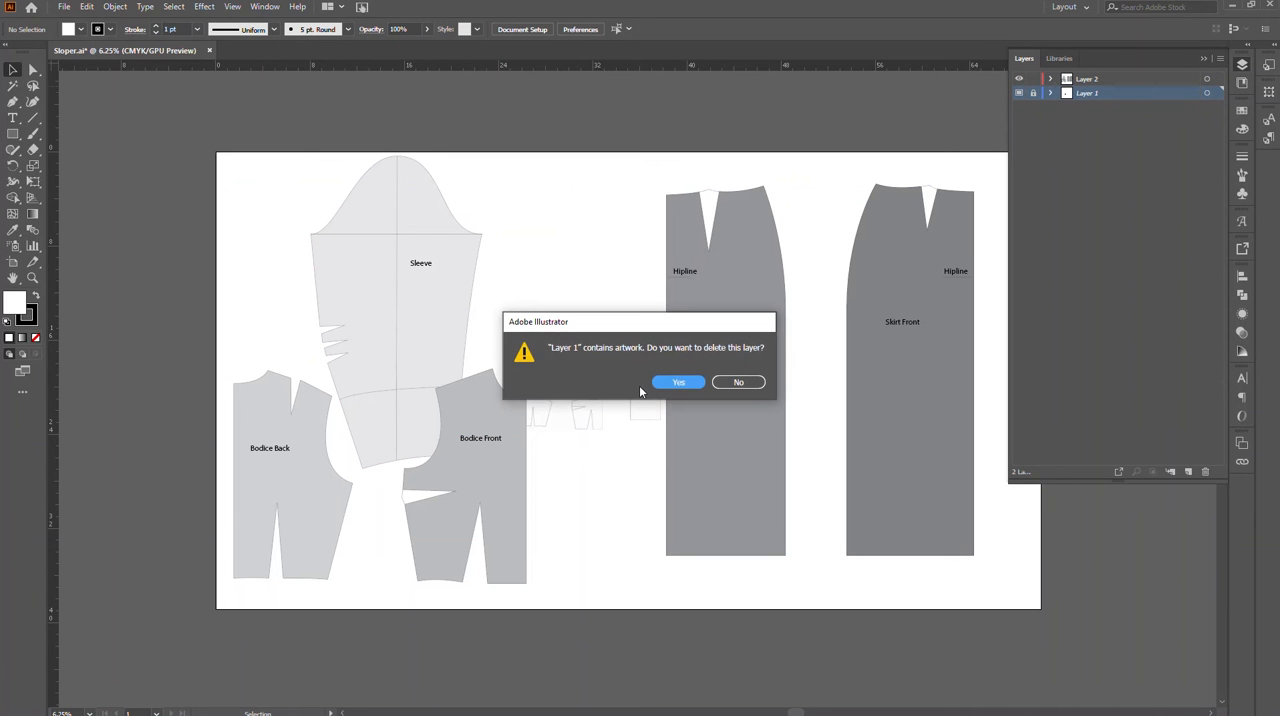
left_click(678, 383)
Step: Move the Bodice Front, Sleeve and Bodice Back pieces apart so that they do not overlap
left_click_drag(491, 474, 589, 358)
mouse_move(426, 374)
left_mouse_down()
mouse_move(443, 334)
mouse_move(444, 374)
left_mouse_up()
left_click_drag(310, 508, 314, 476)
Step: Delete the lines closing the waist darts on the Skirt Front and Skirt Back pieces
left_click_drag(180, 163, 898, 409)
right_click(898, 409)
left_click(965, 520)
key("ctrl+h")
left_click(946, 153)
left_click(934, 188)
key("Delete")
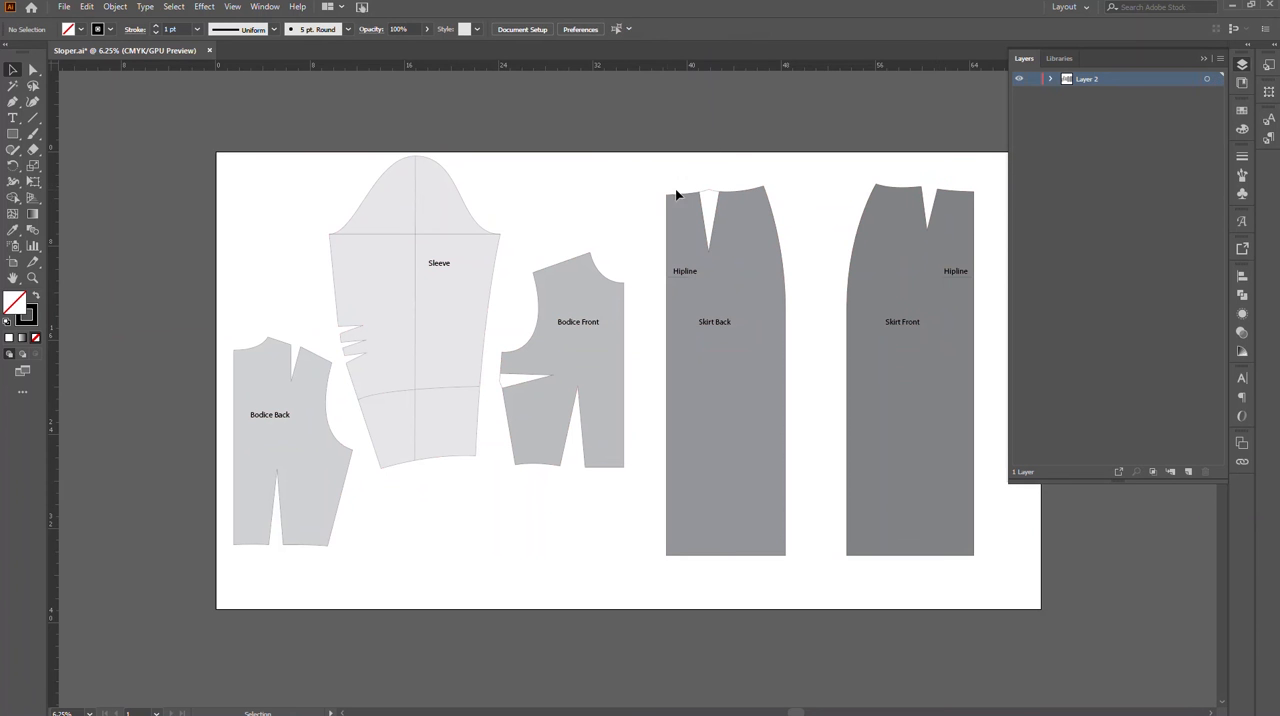
left_click(712, 190)
key("Delete")
Step: Delete all text labels and internal guide lines, keeping only the five pattern piece outlines
left_click(690, 272)
key("Delete")
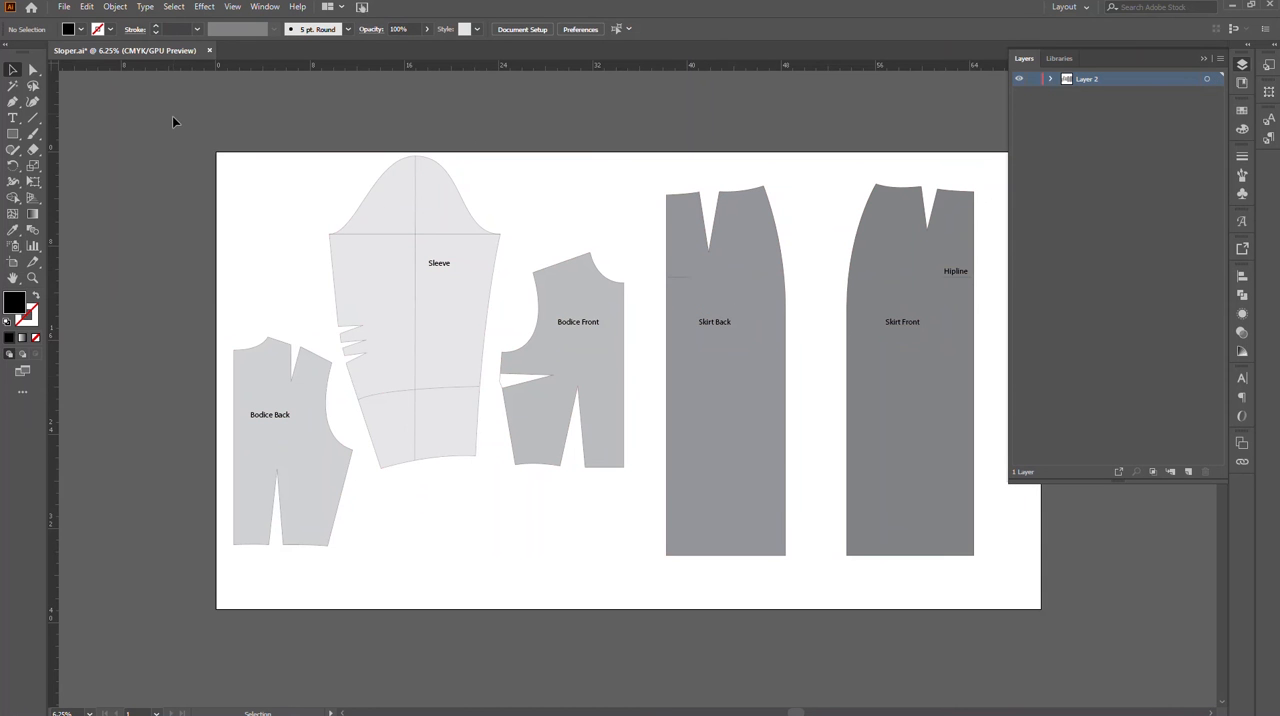
key("ctrl+a")
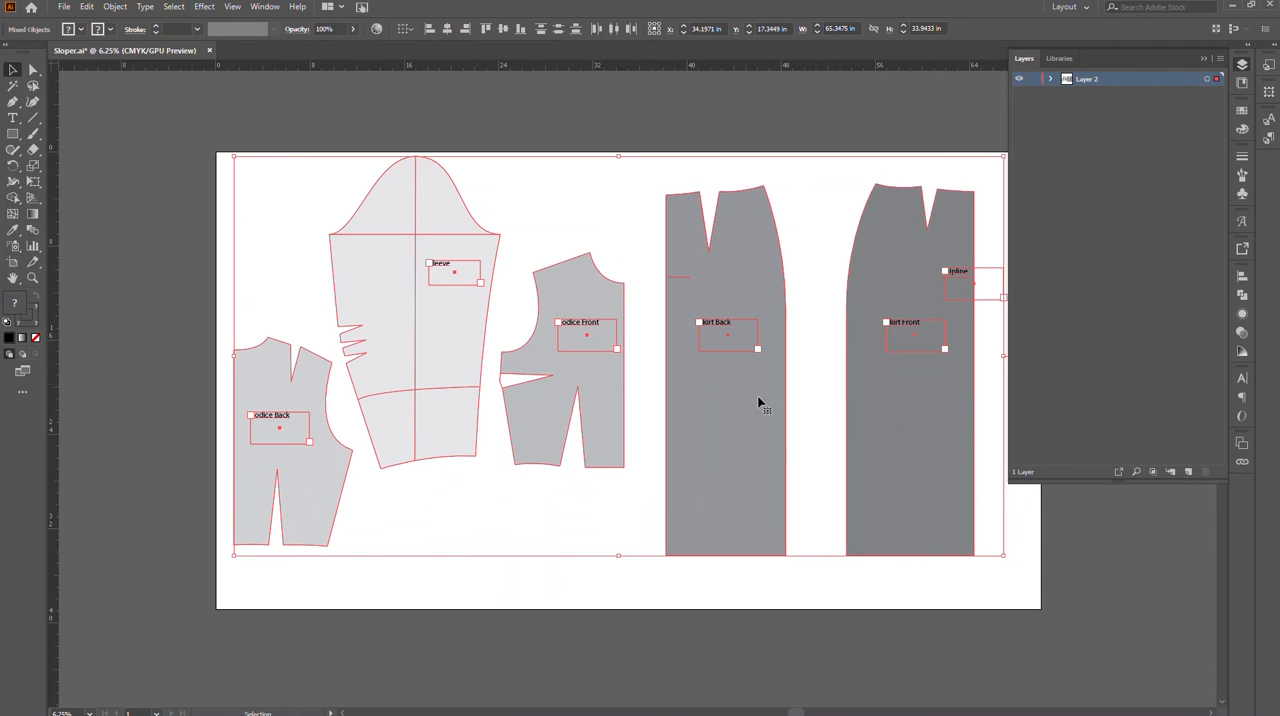
left_click(943, 435, "shift")
left_click(775, 455, "shift")
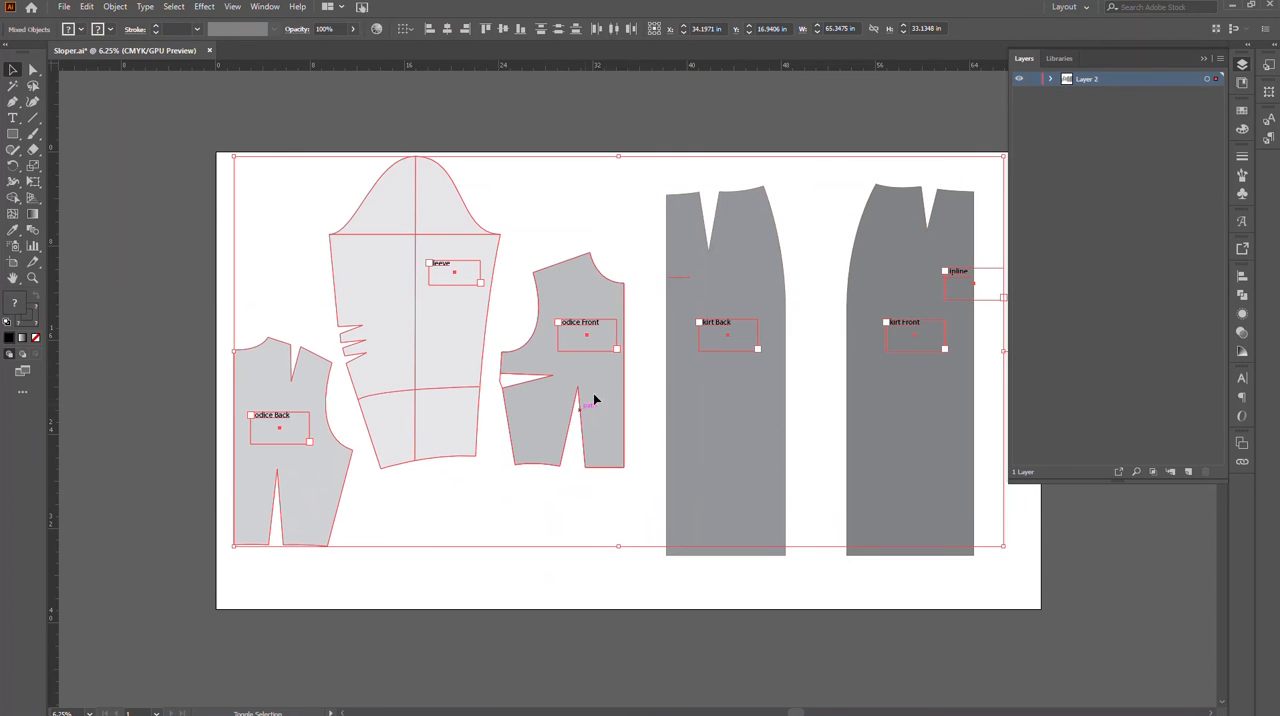
left_click(510, 378, "shift")
left_click(281, 480, "shift")
scroll(877, 391, "up", 4)
left_click(877, 391)
scroll(873, 546, "down", 3)
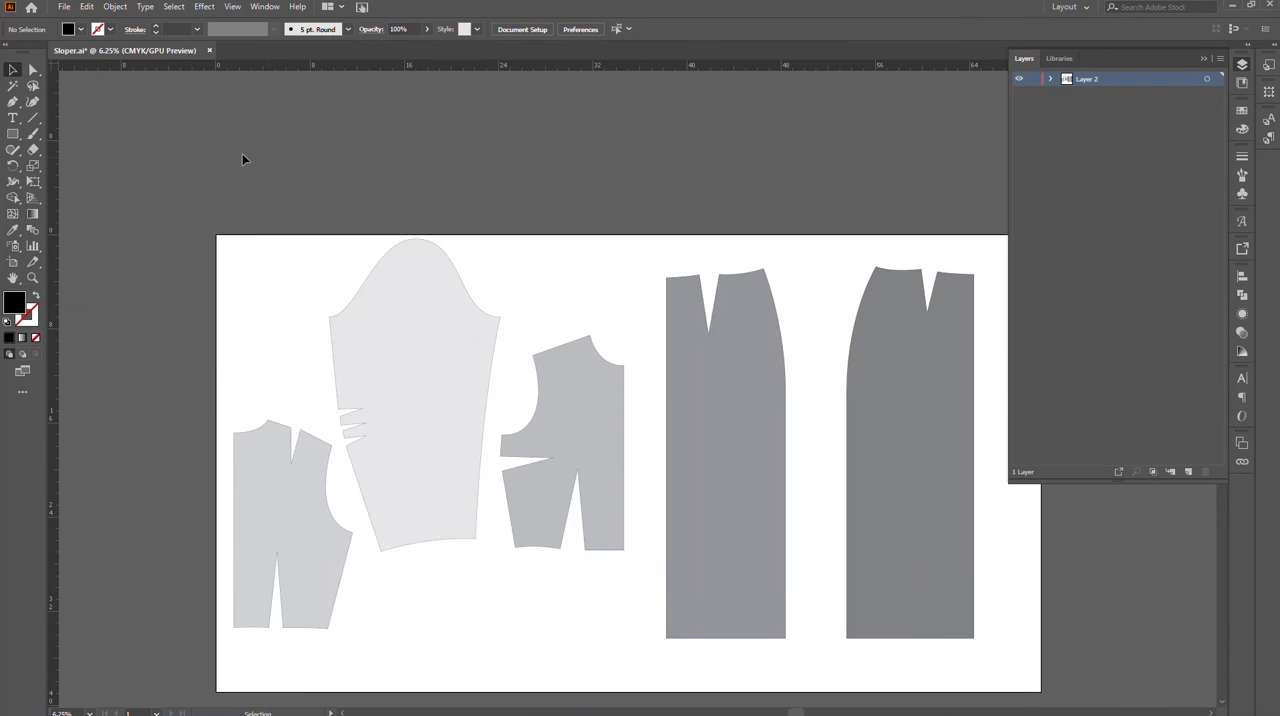
Step: Save Sloper.ai and check the measurement units in the preferences, leaving them as they are
left_click(63, 7)
left_click(78, 113)
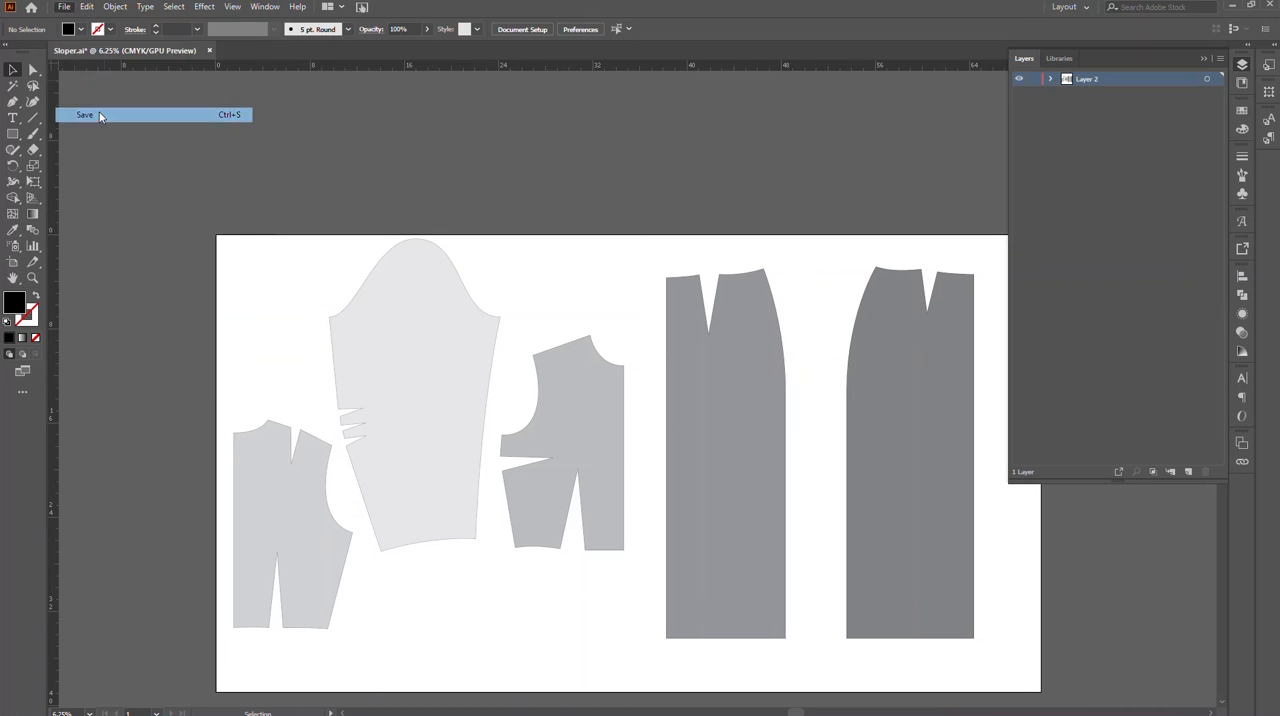
left_click(63, 7)
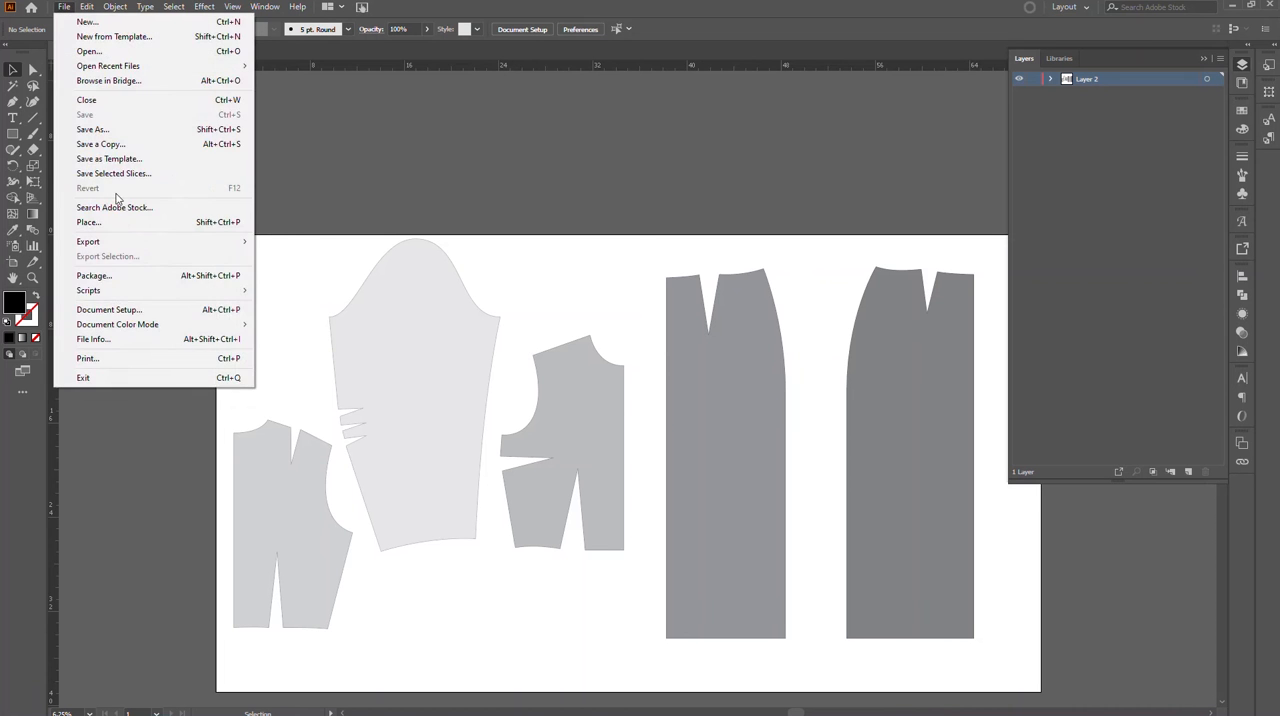
mouse_move(80, 8)
mouse_move(228, 431)
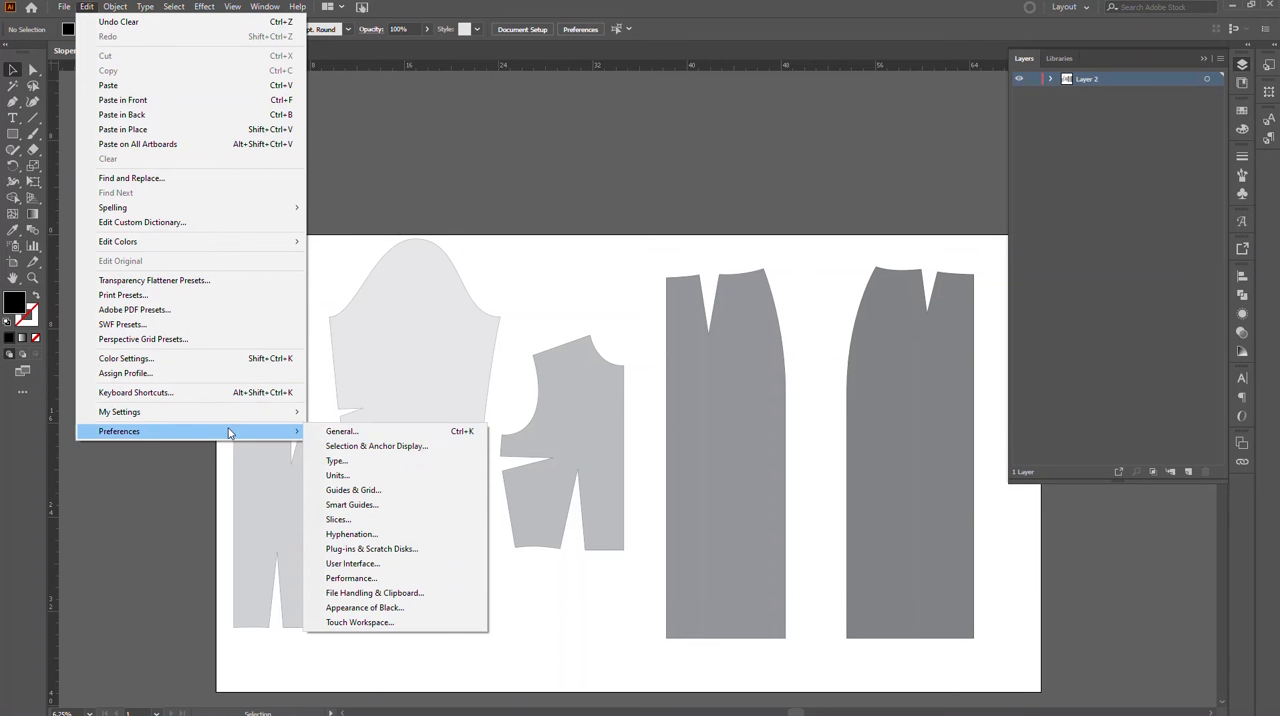
left_click(365, 475)
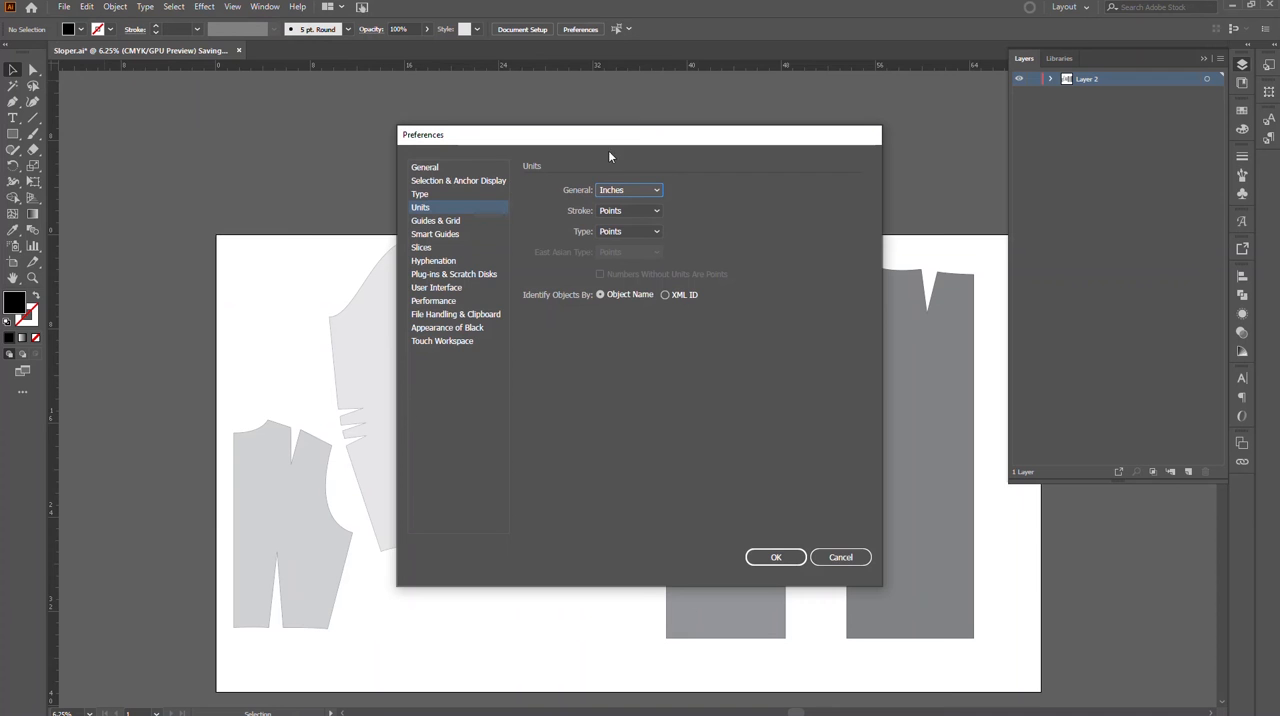
left_click(836, 558)
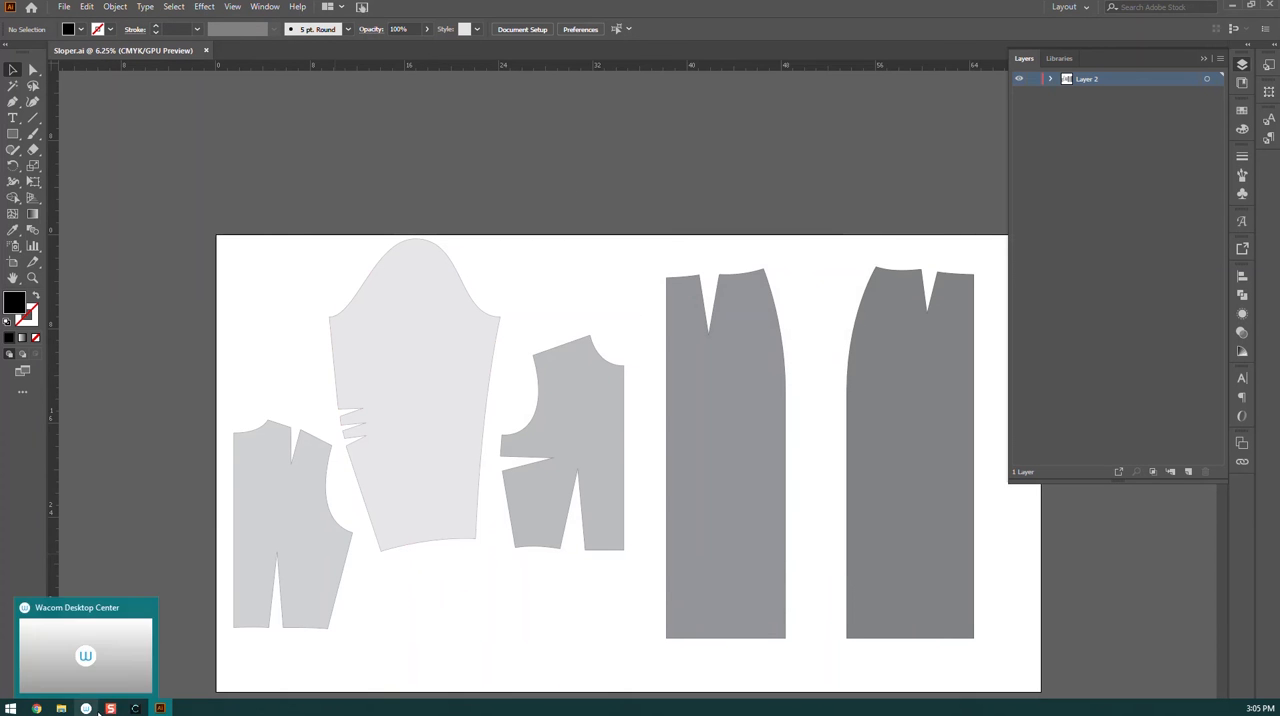
Step: Switch to CLO and start a new project, discarding the unsaved Sloper.dxf project
left_click(135, 708)
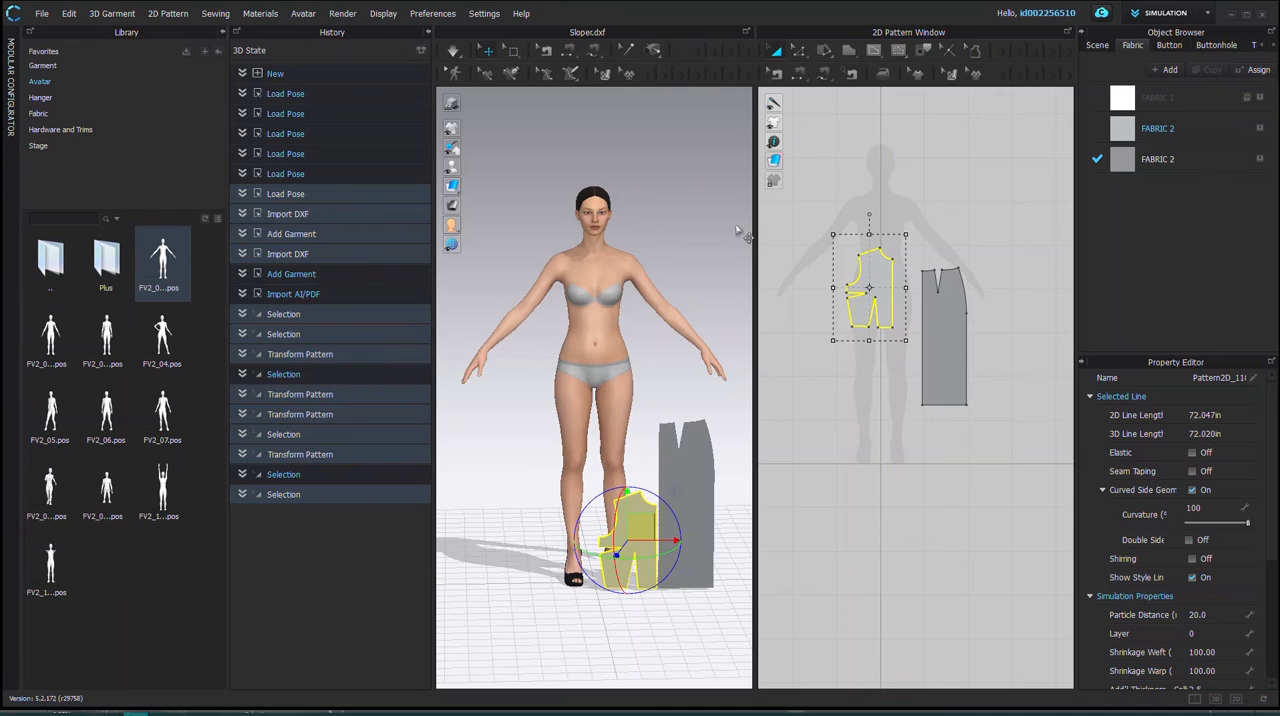
scroll(848, 425, "down", 10)
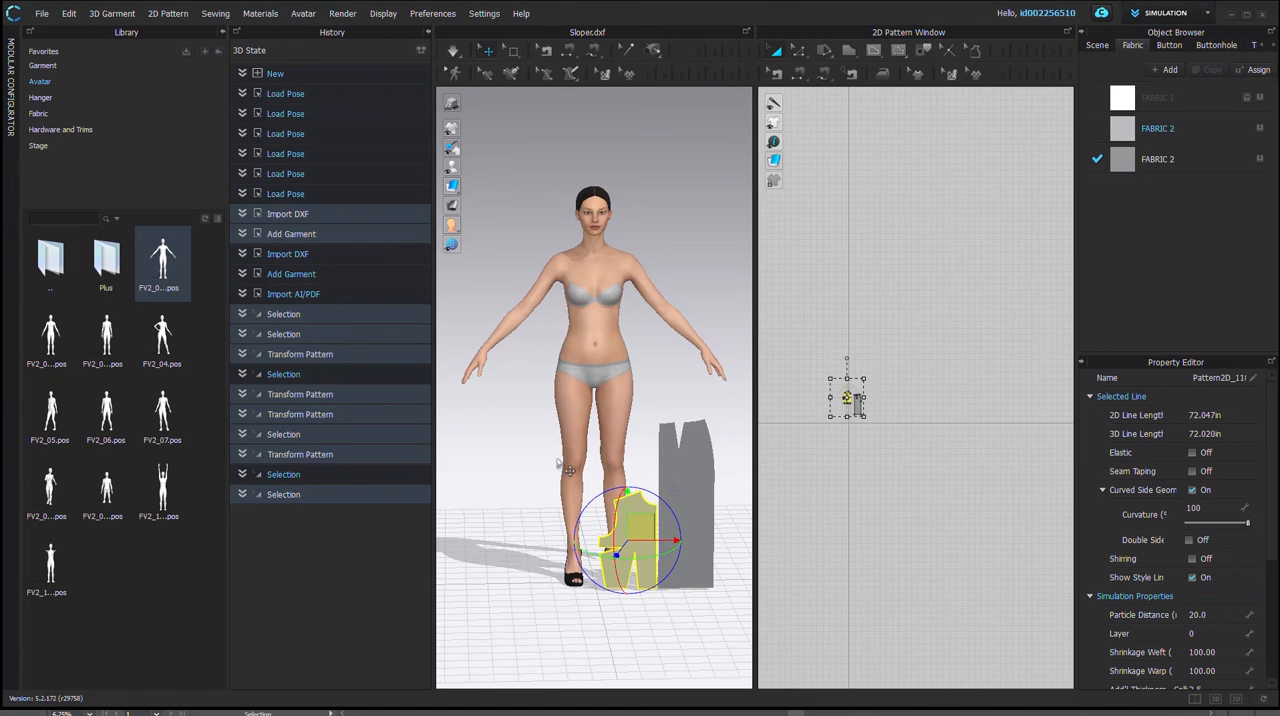
scroll(592, 620, "down", 1)
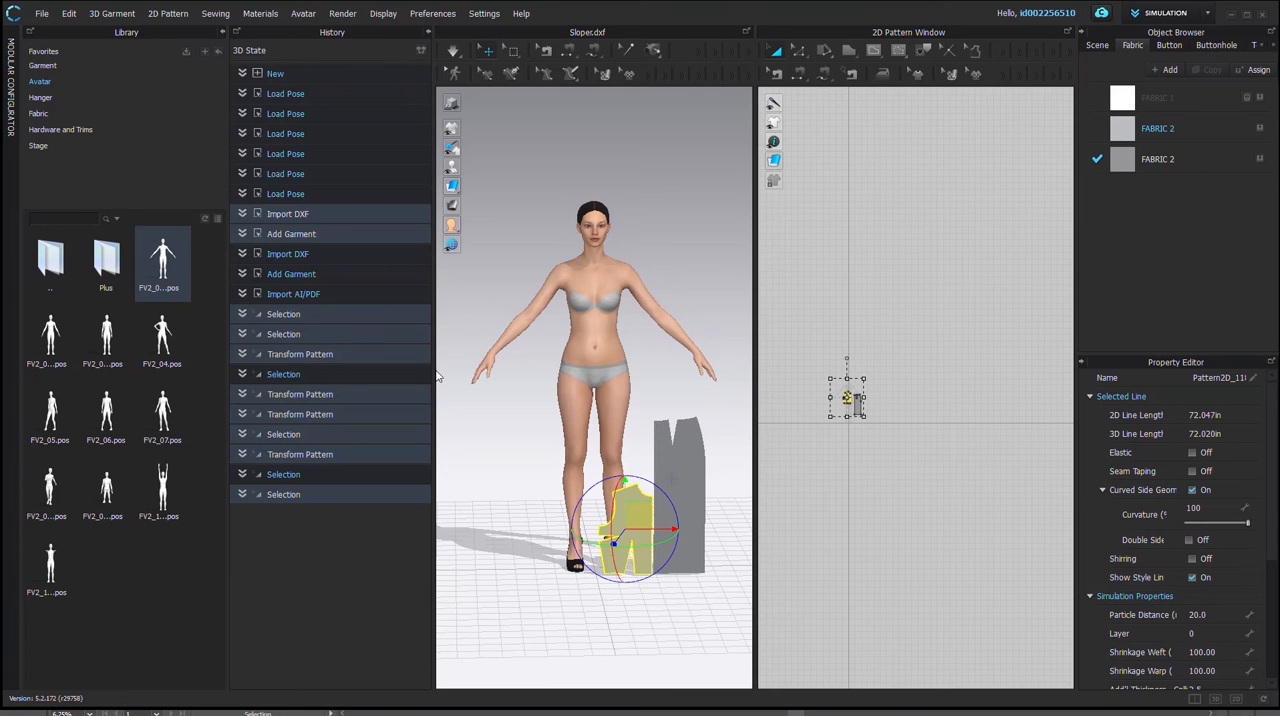
left_click(689, 527)
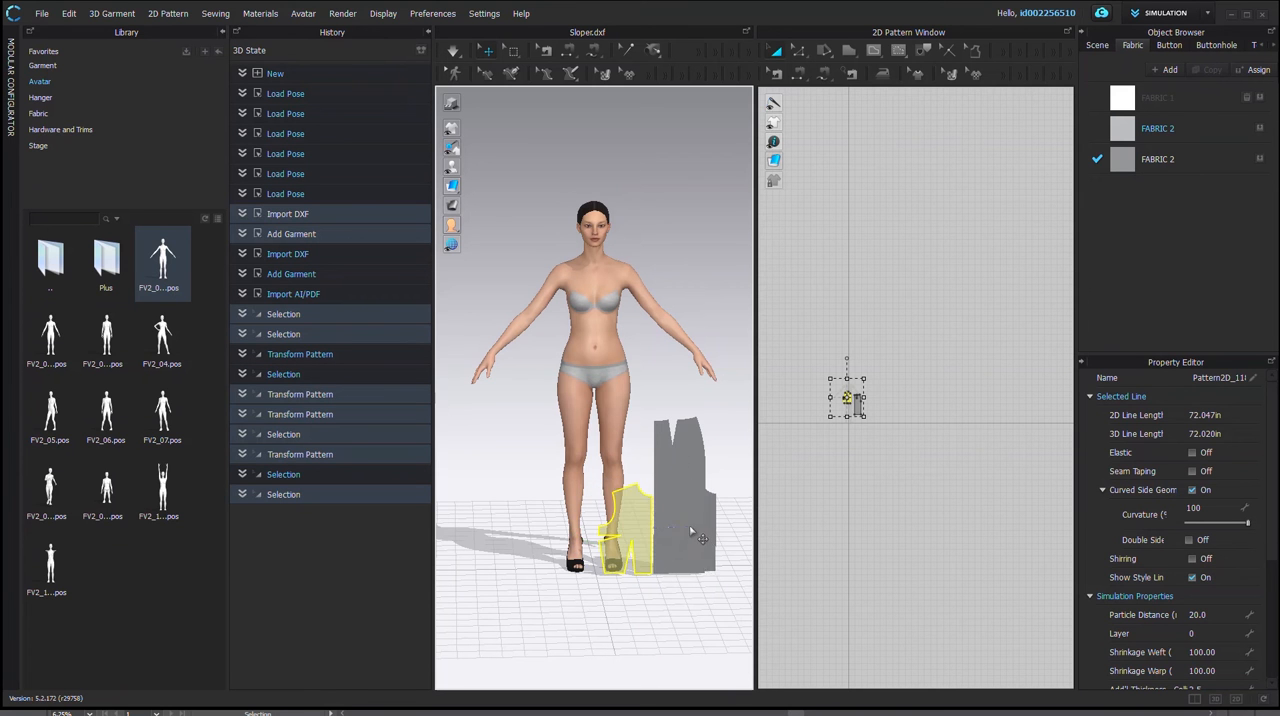
left_click(42, 14)
left_click(46, 44)
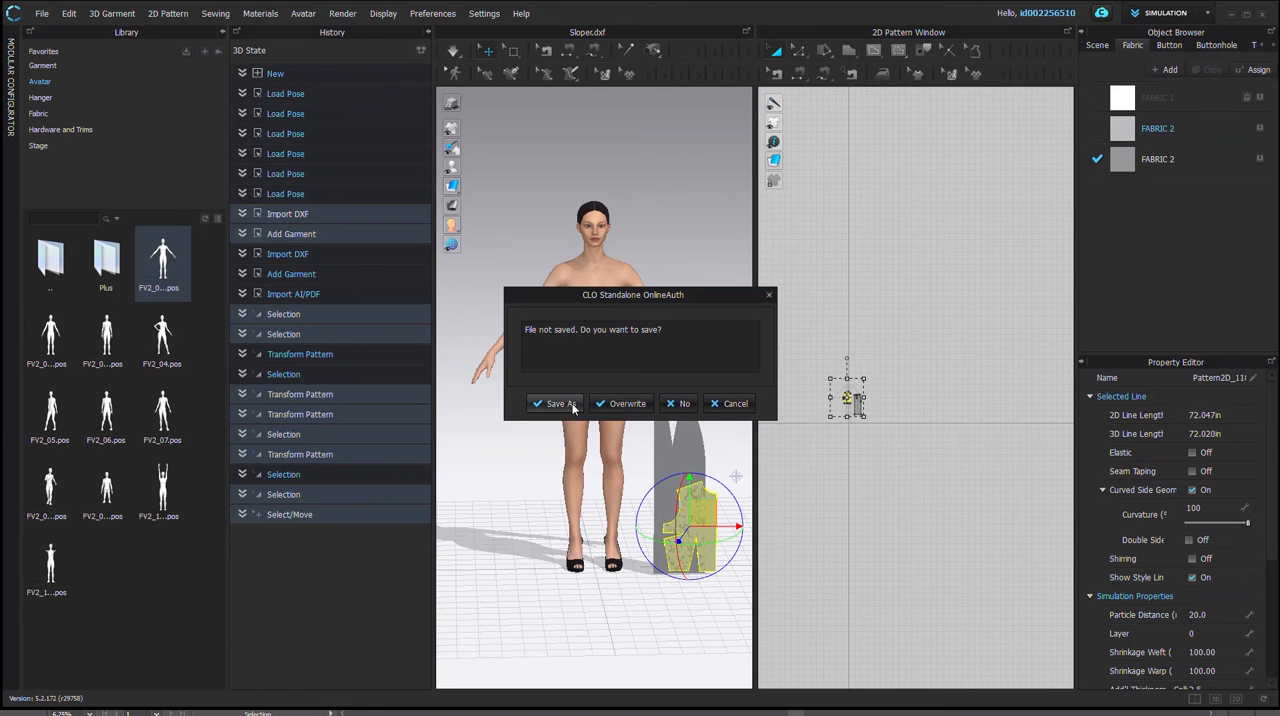
left_click(677, 405)
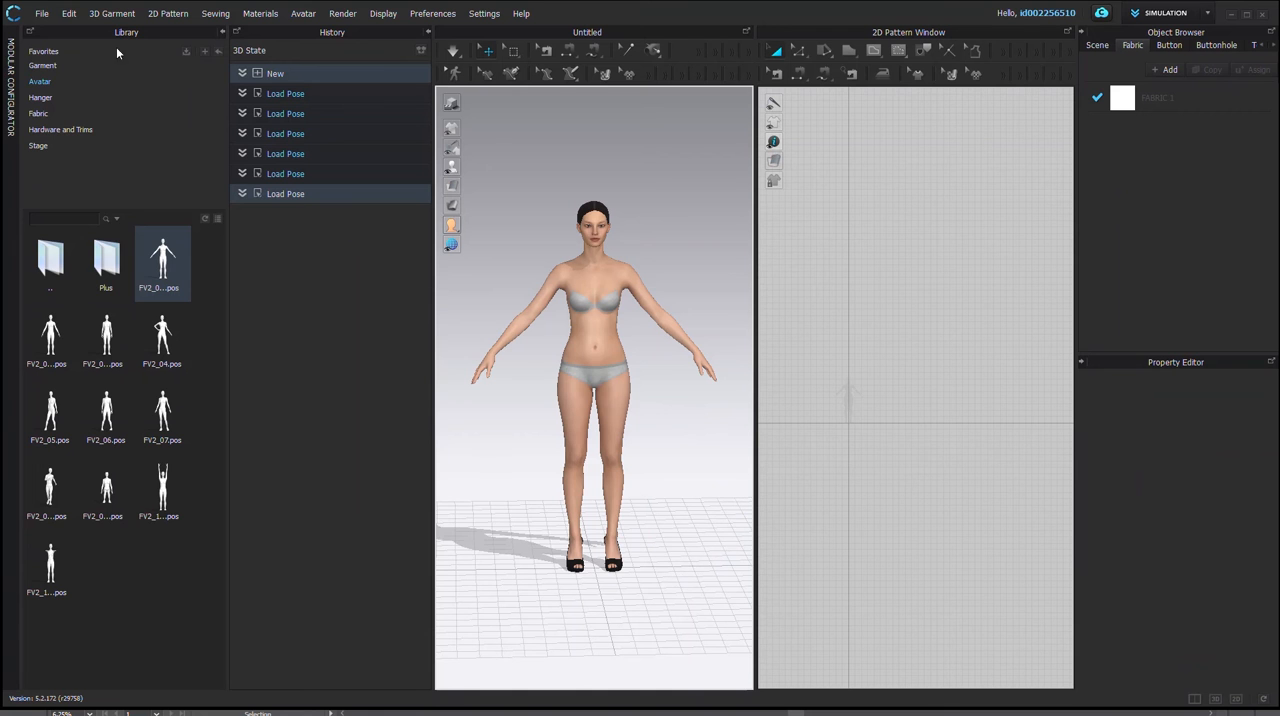
Step: Choose Sloper.ai from the Week 3 CAD II folder to add to the project as an Adobe AI/PDF import
left_click(41, 14)
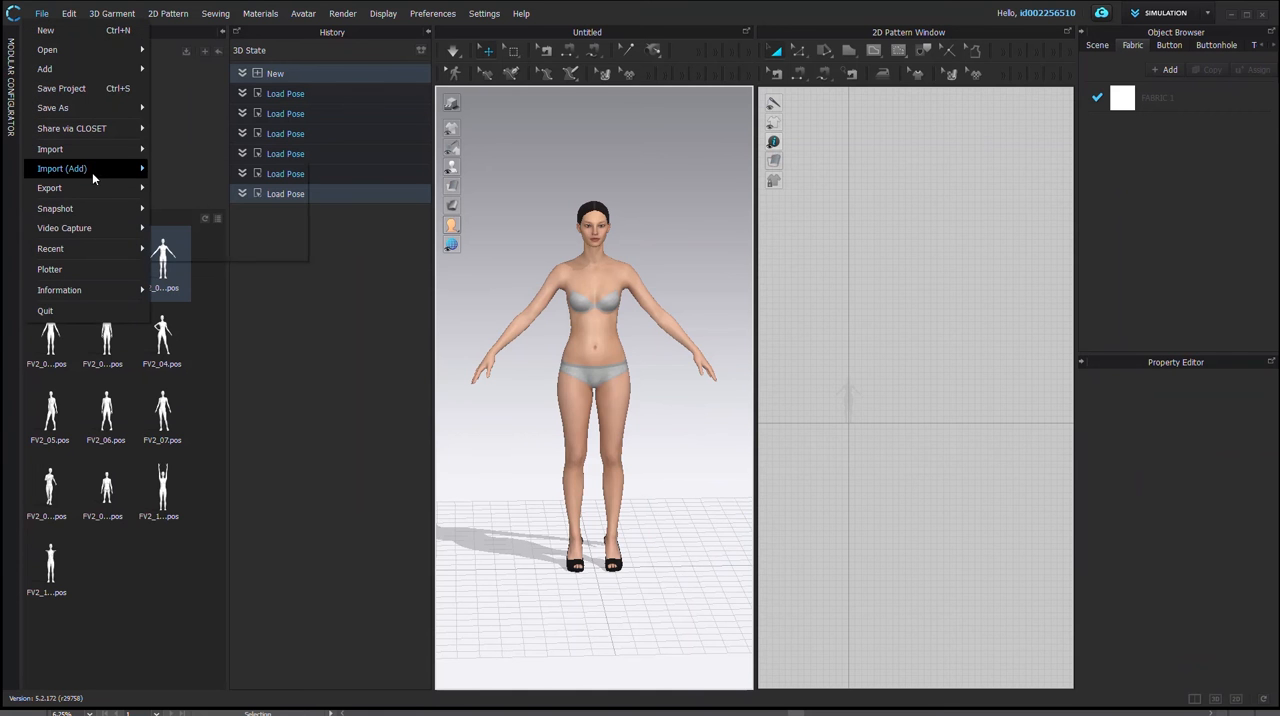
mouse_move(88, 172)
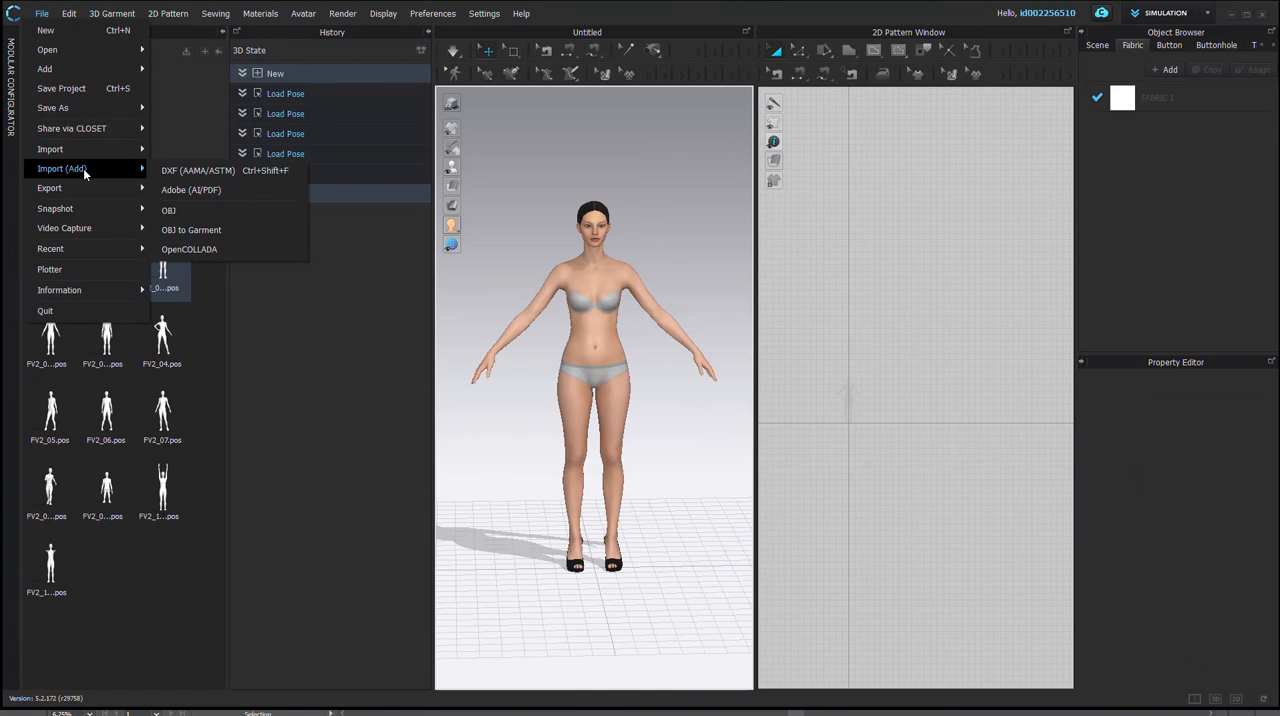
left_click(186, 190)
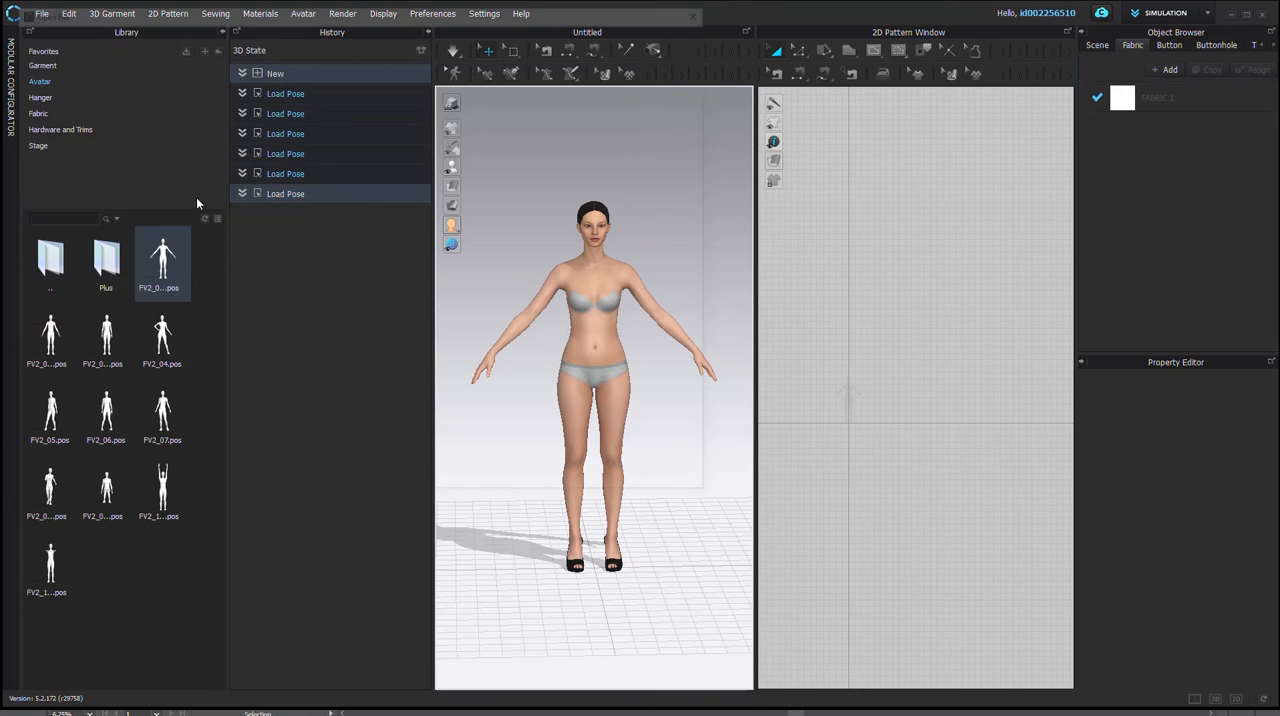
left_click(313, 105)
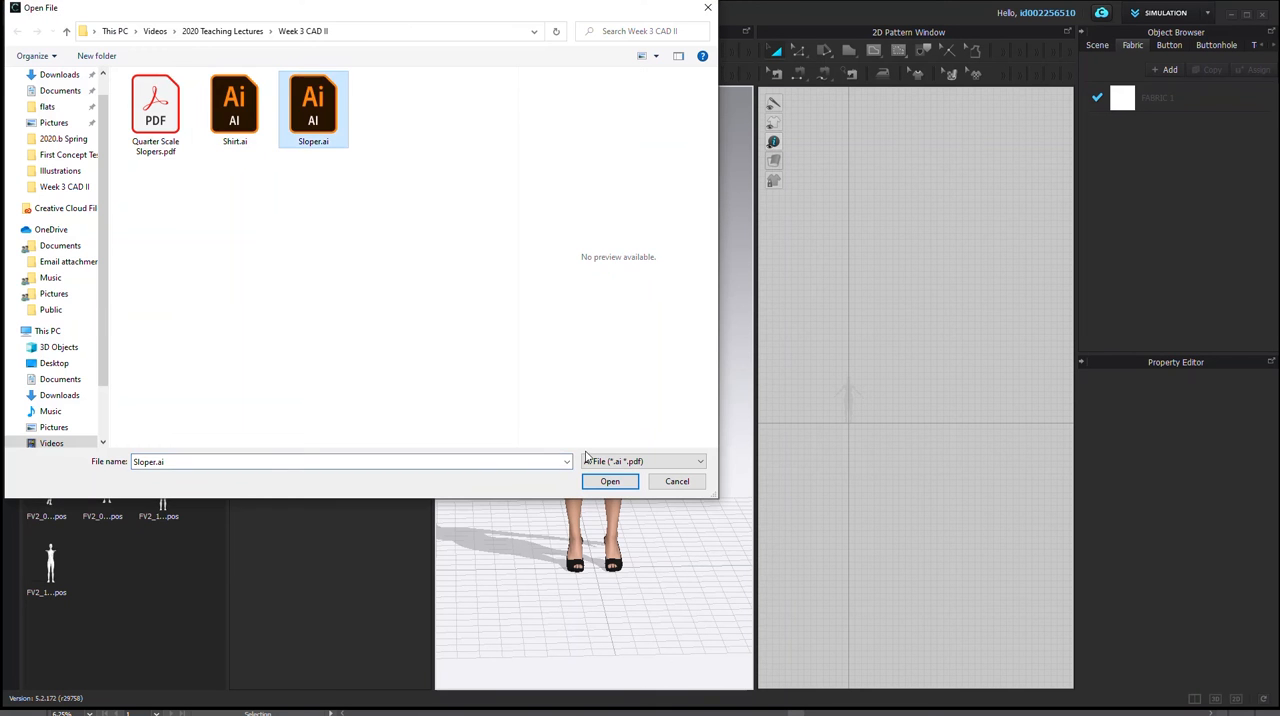
left_click(600, 483)
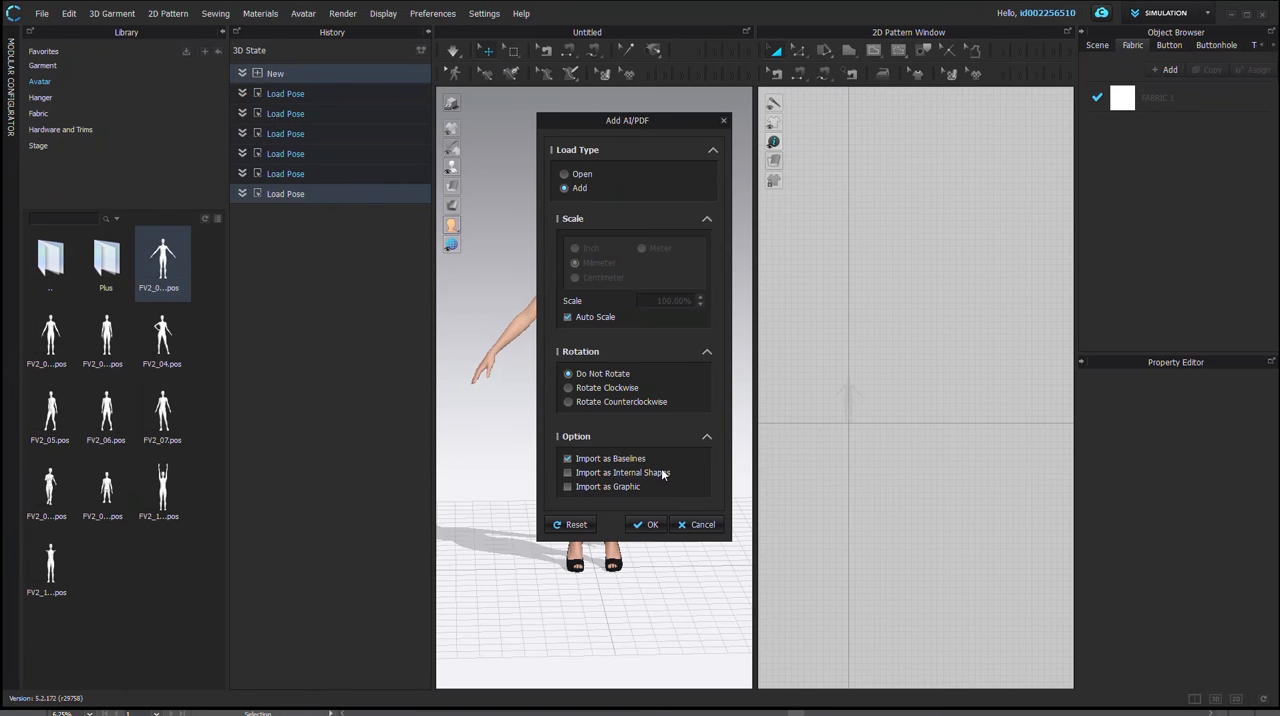
Step: Import the sloper with Auto Scale off, in millimeters at 100% scale, without rotation and as baselines
left_click(567, 317)
left_click_drag(658, 304, 731, 301)
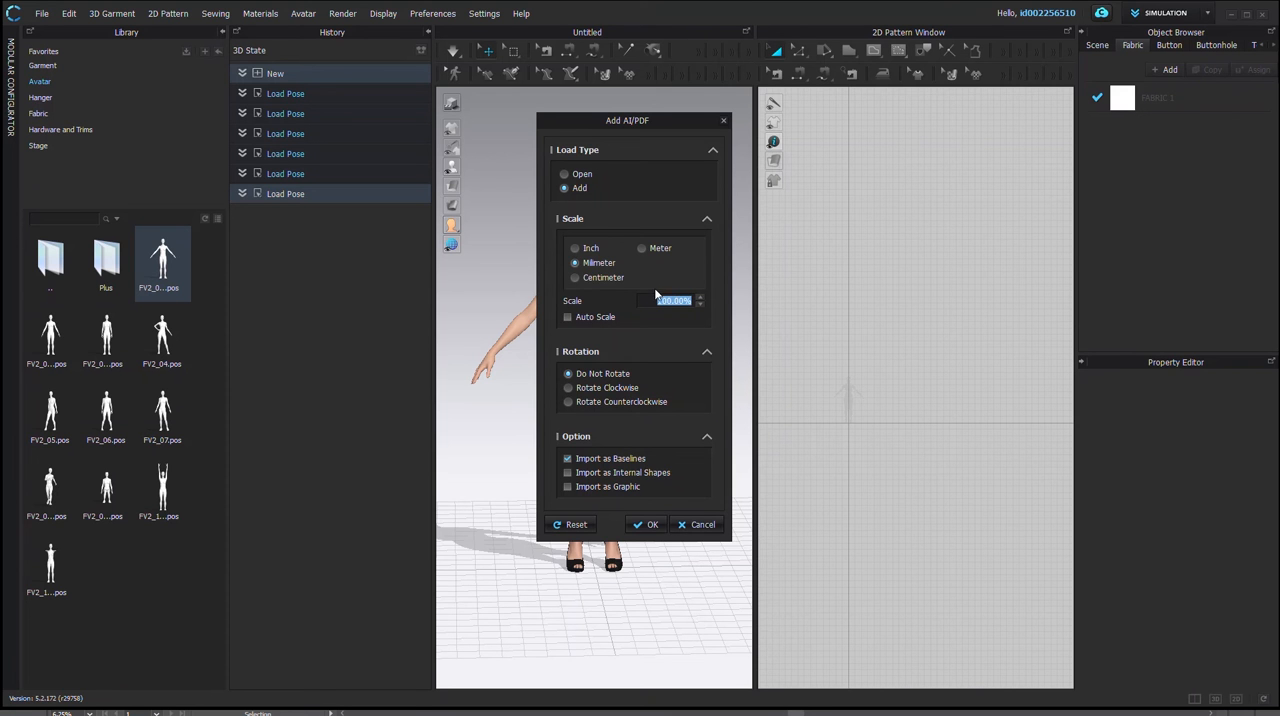
left_click(576, 248)
left_click(645, 525)
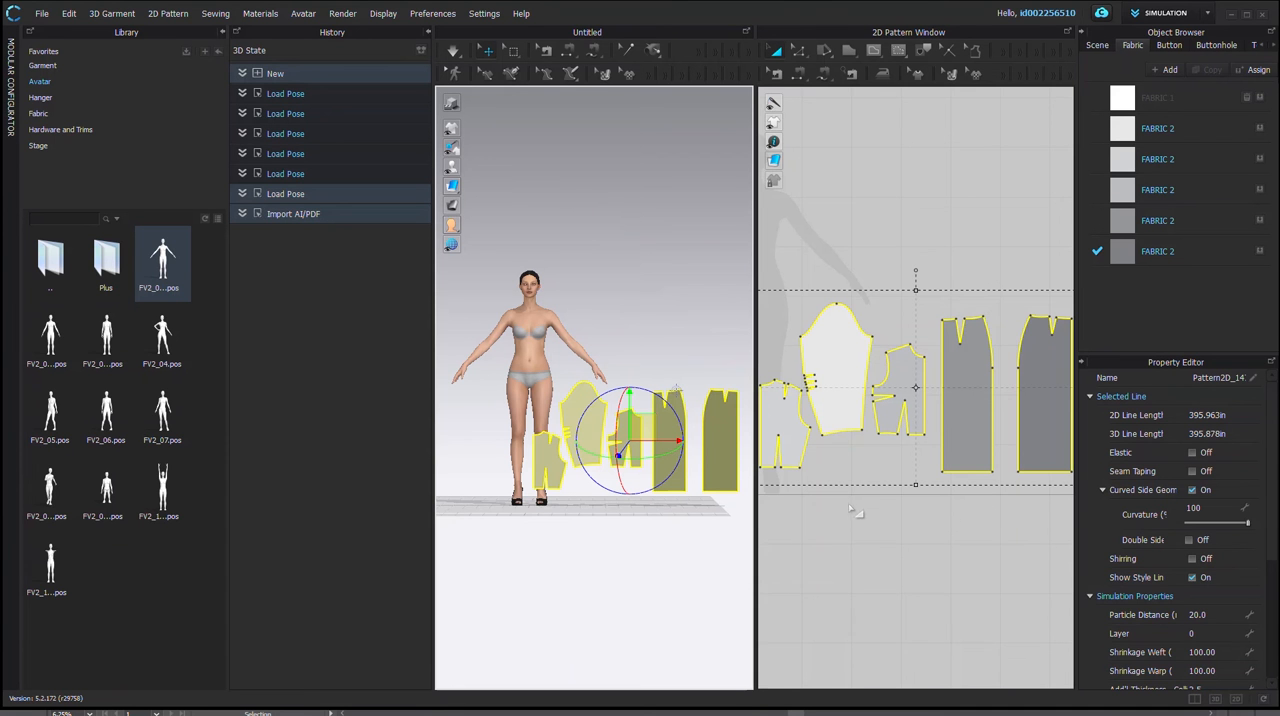
Step: Move the front and back bodice pieces above their matching skirt pieces in the 2D pattern layout
scroll(853, 512, "down", 3)
scroll(850, 509, "up", 1)
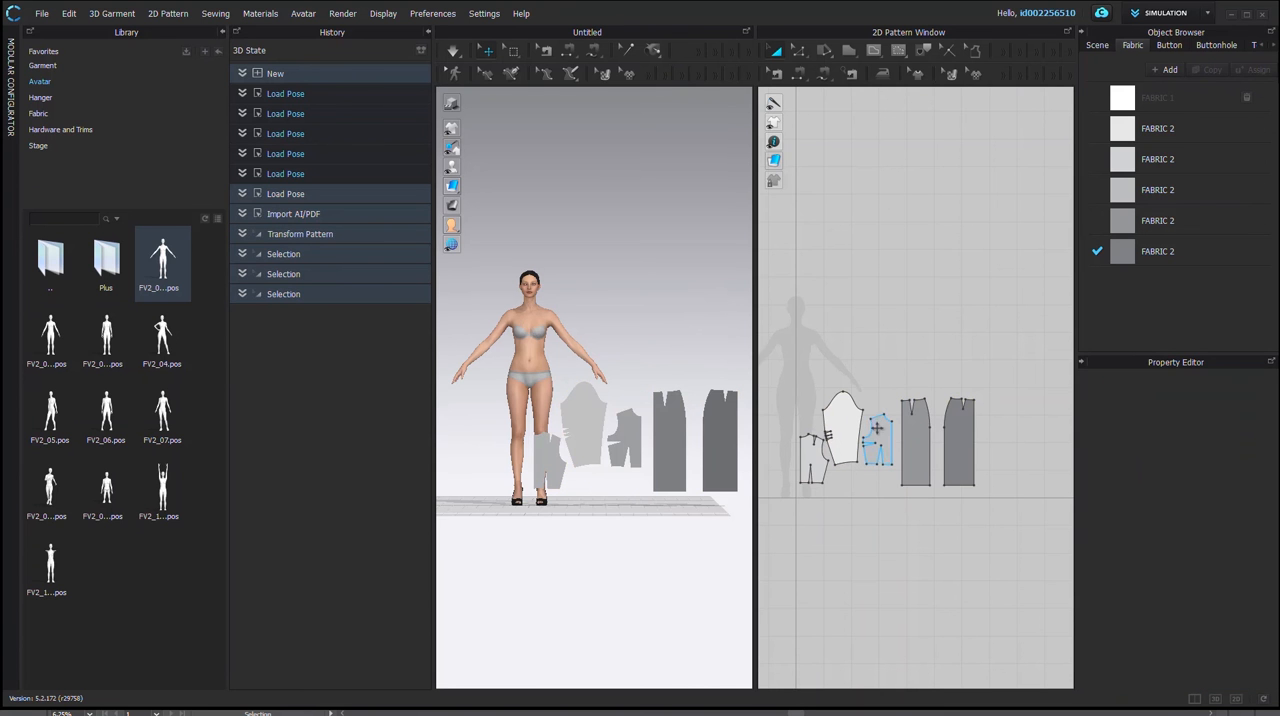
left_click_drag(878, 433, 914, 363)
left_click(815, 457)
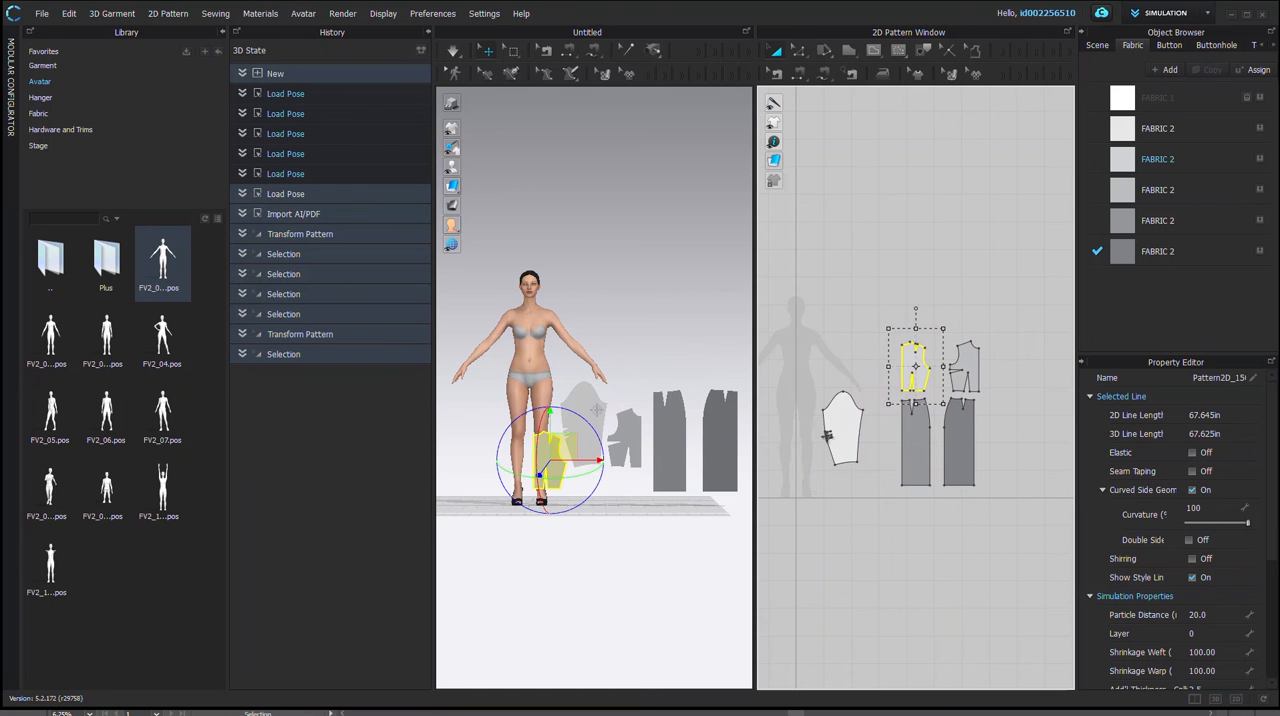
scroll(806, 468, "down", 3)
scroll(806, 468, "up", 5)
scroll(913, 458, "down", 3)
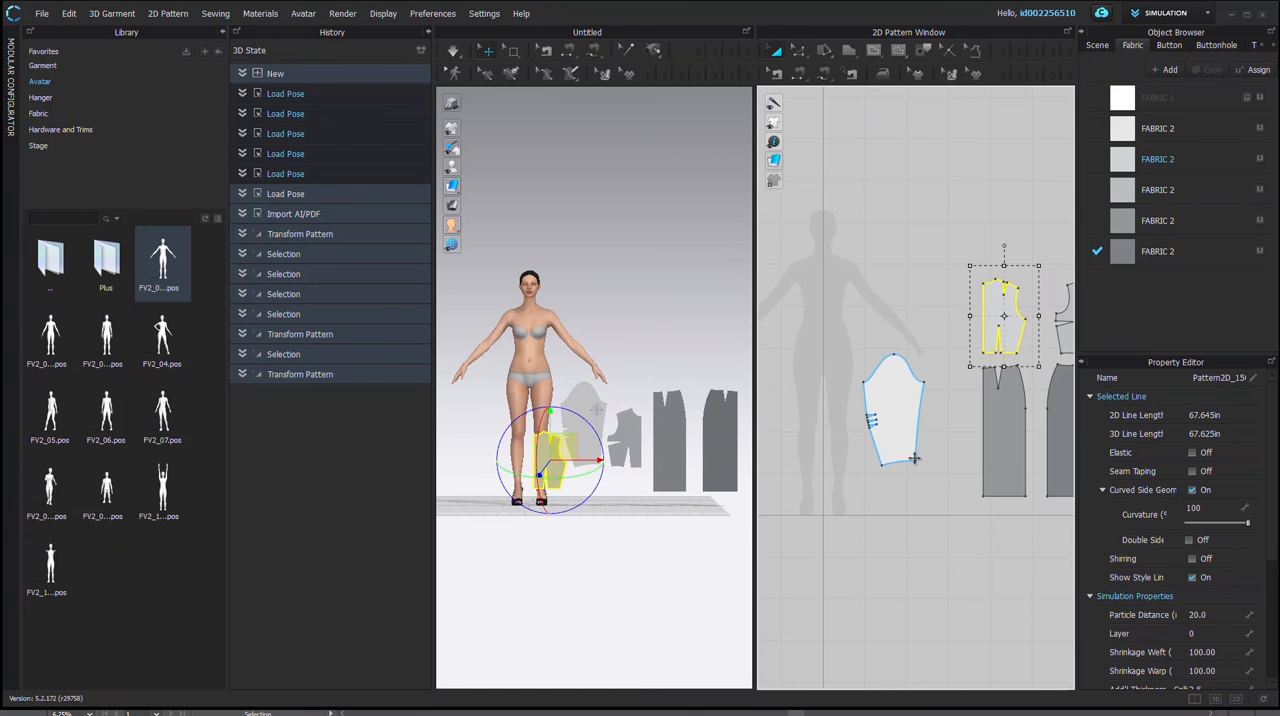
Step: Collapse the History panel to give the 3D and 2D windows more room
middle_click_drag(964, 483, 853, 477)
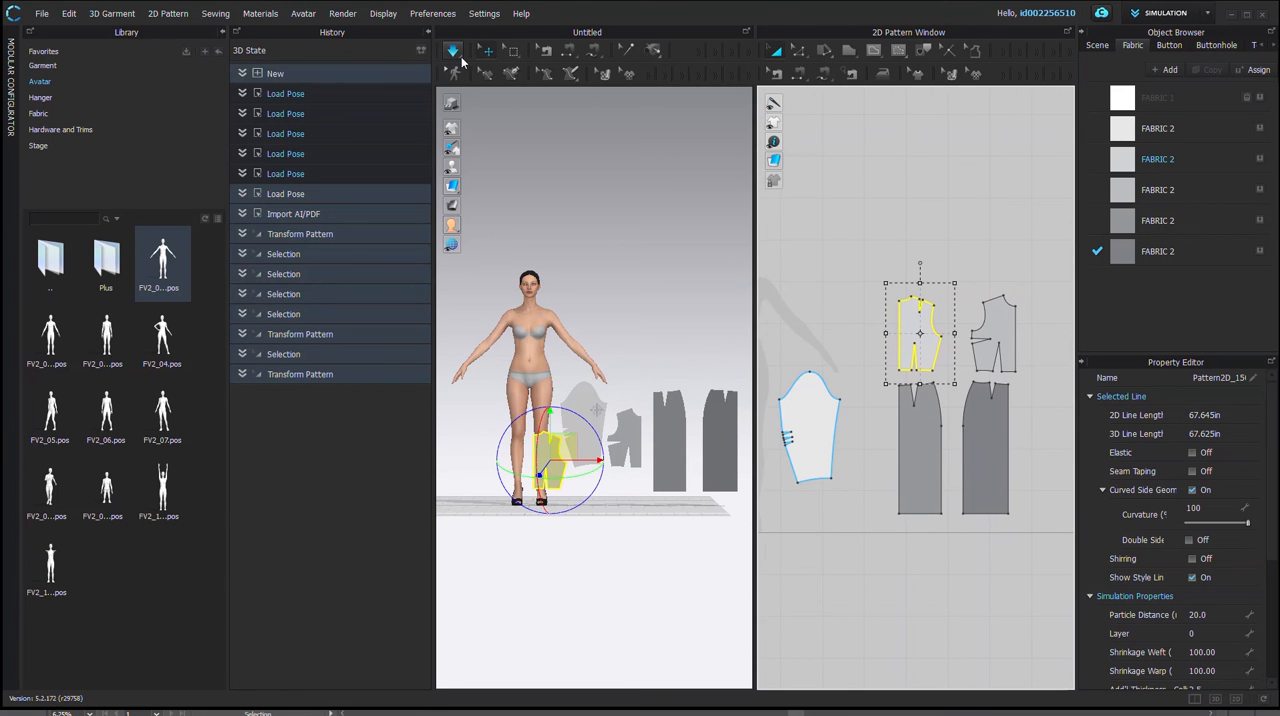
left_click(427, 35)
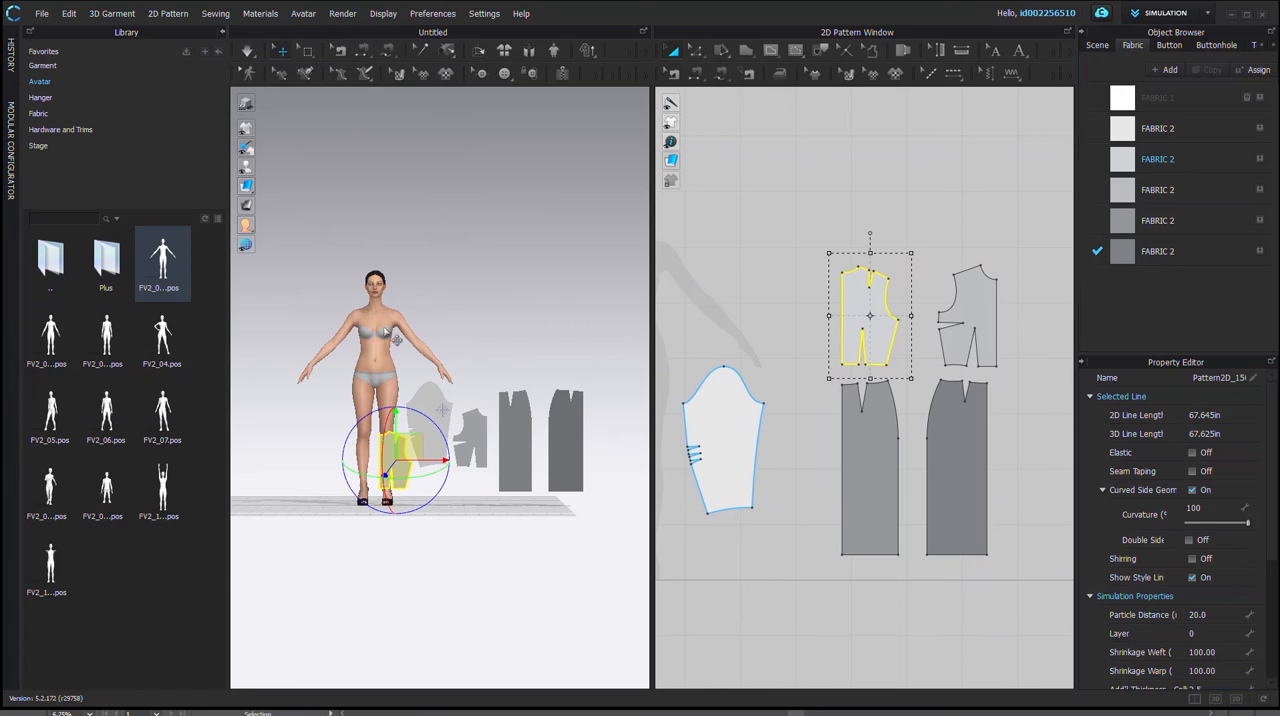
middle_click_drag(979, 320, 962, 325)
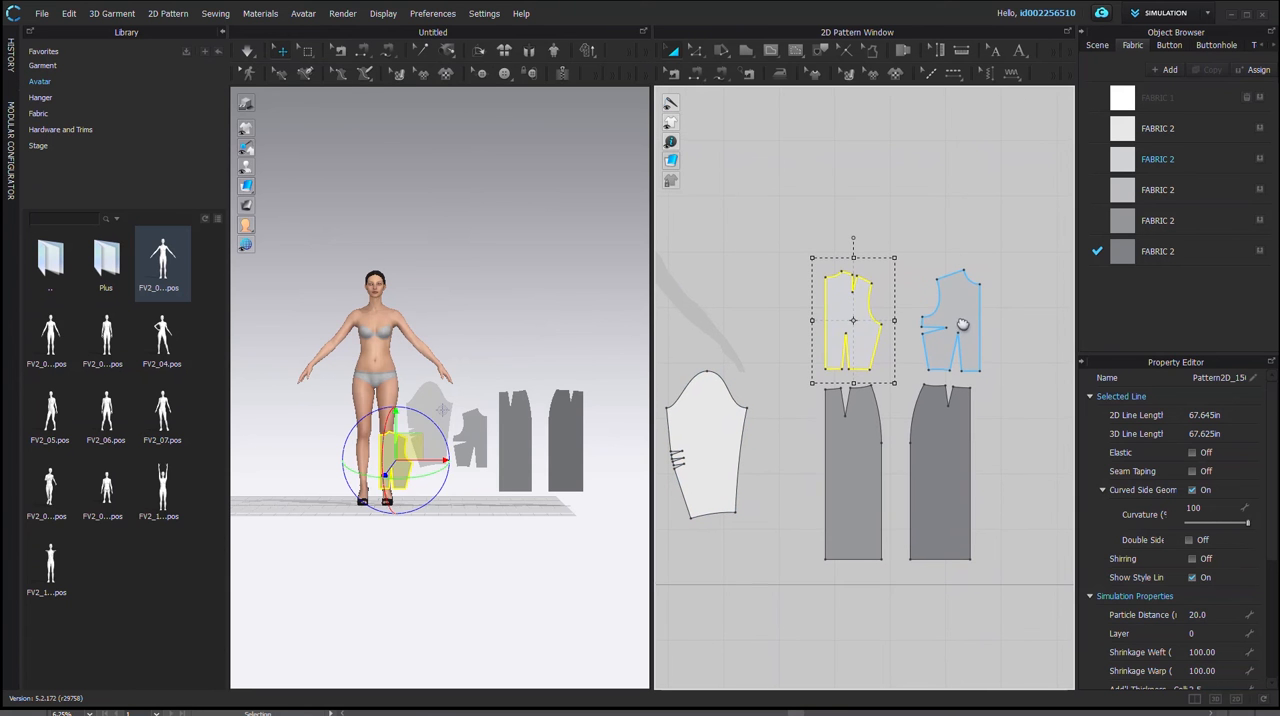
Step: Move both bodice pieces down against their matching skirt pieces and bring the sleeve up beside them in the 2D layout
left_click(966, 302)
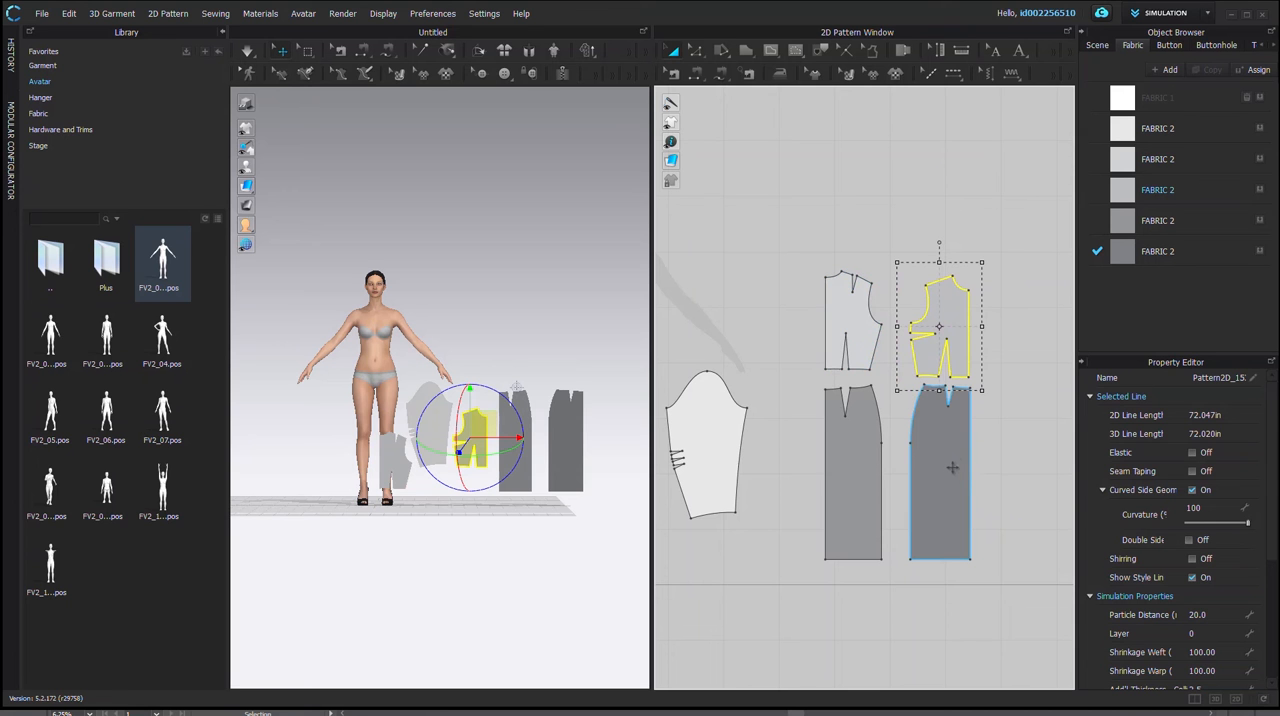
left_click(949, 459, "shift")
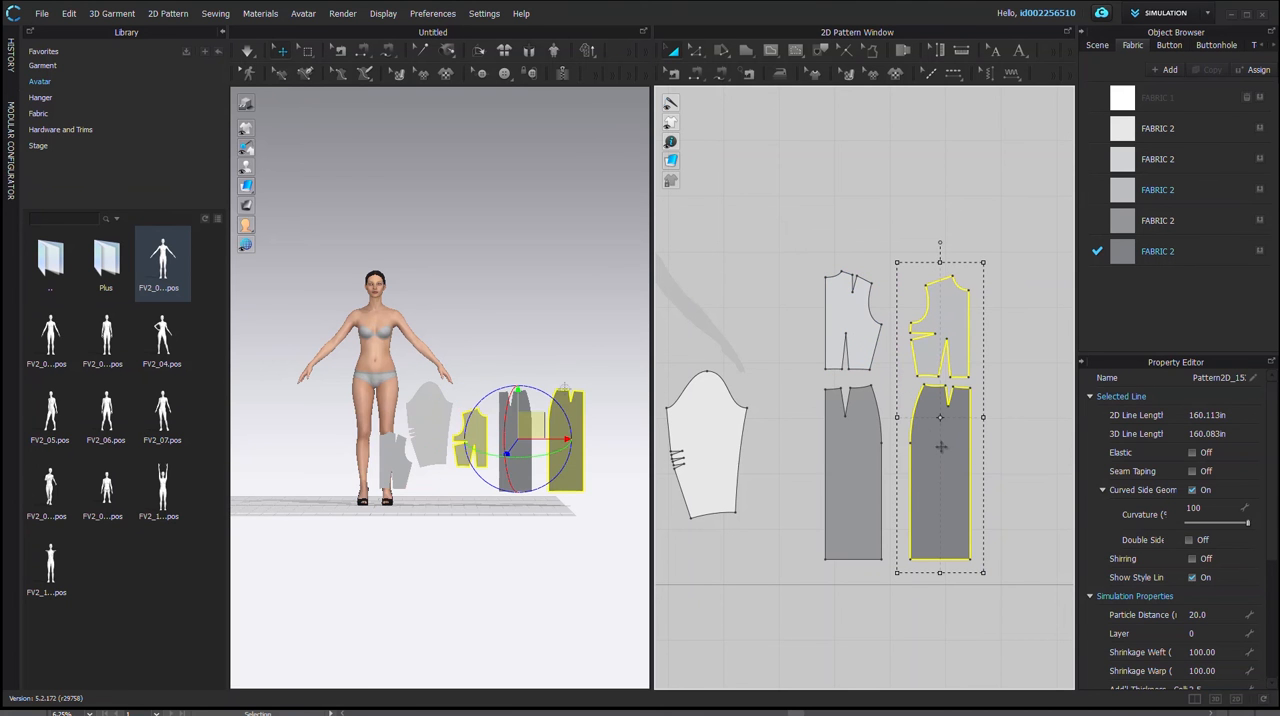
left_click(838, 447, "shift")
left_click(1023, 334)
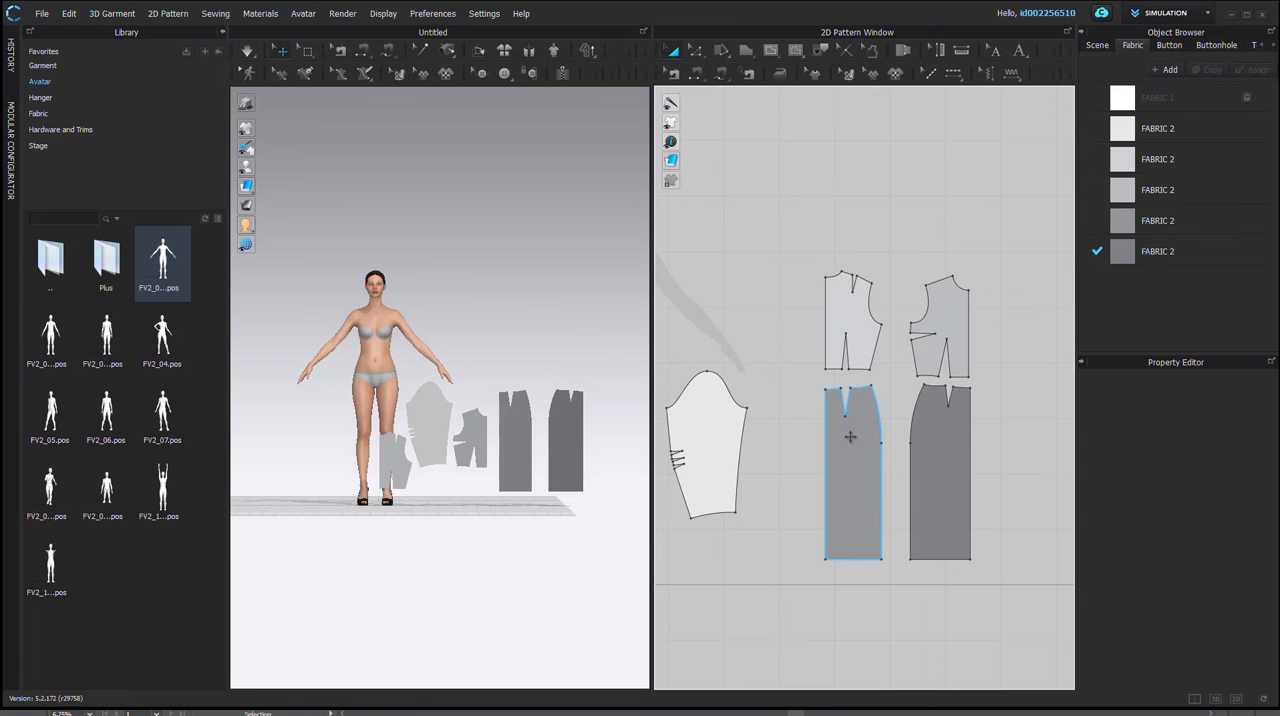
left_click(856, 324)
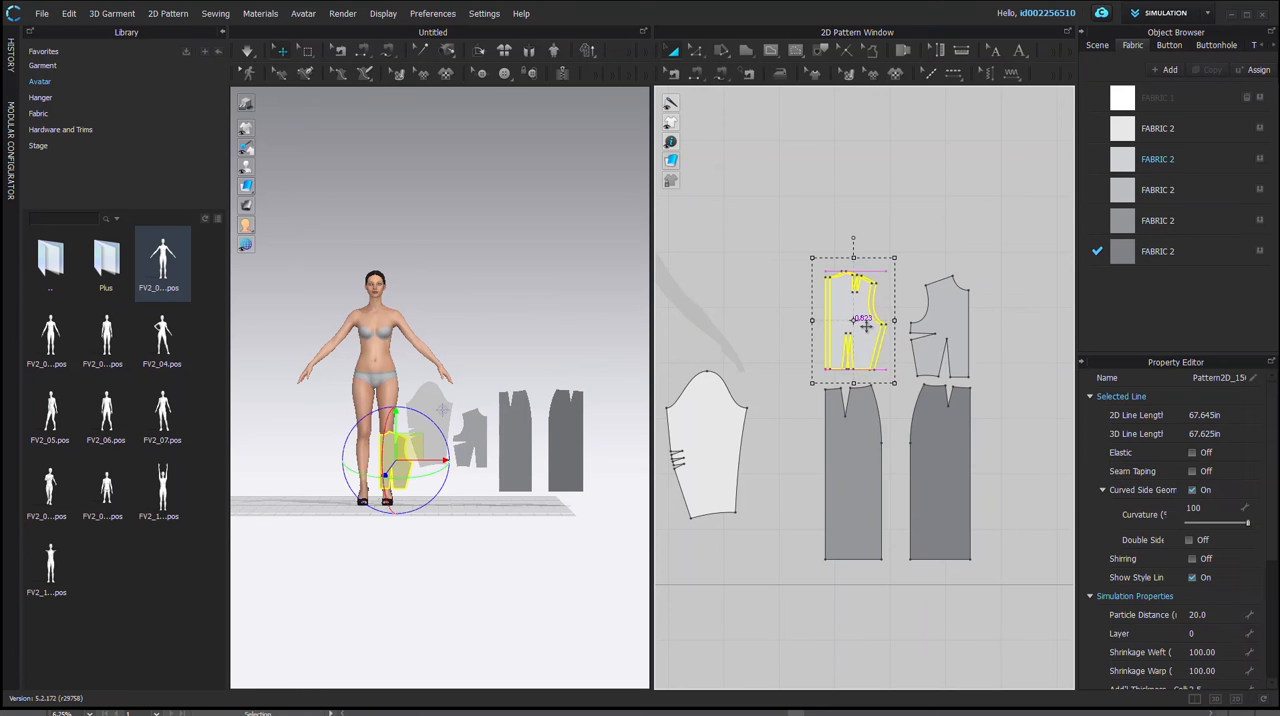
left_click(866, 444)
left_click_drag(729, 437, 777, 369)
Step: Clone all five pattern pieces as a Symmetric Pattern (with Sewing) and place the mirrored set beside the originals
scroll(875, 438, "down", 2)
scroll(436, 470, "down", 1)
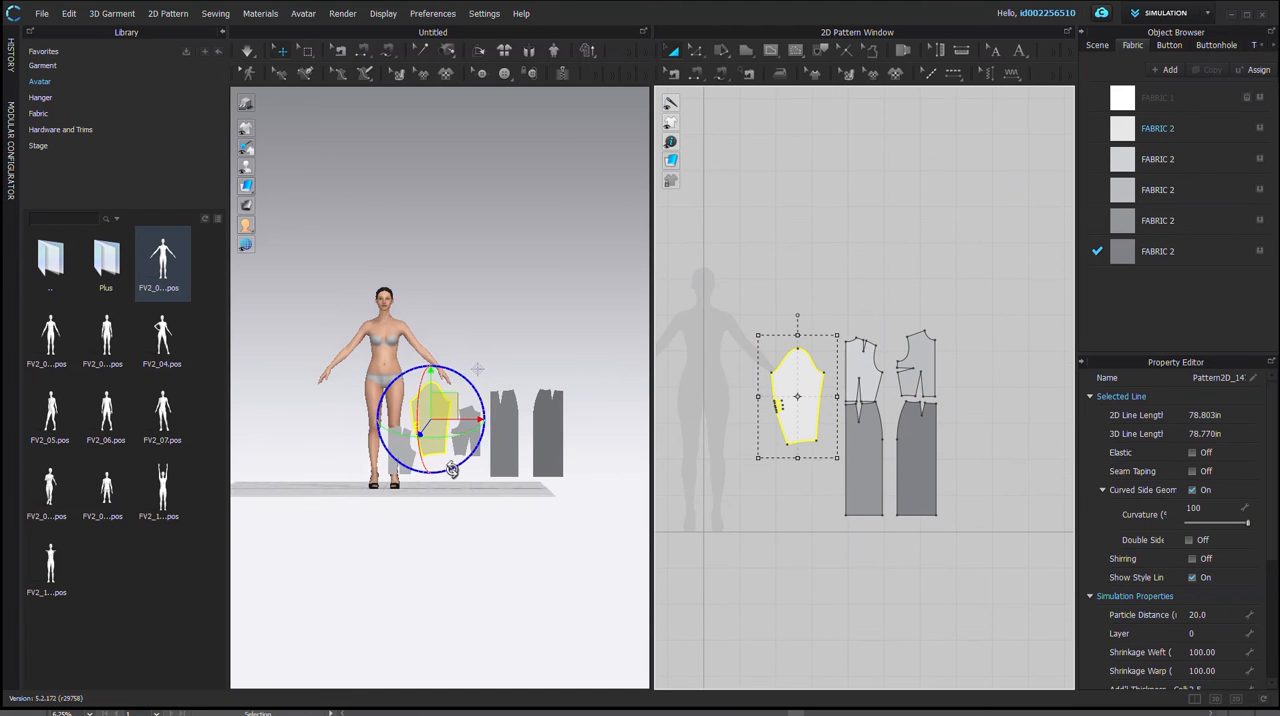
scroll(452, 470, "down", 1)
left_click_drag(748, 273, 942, 468)
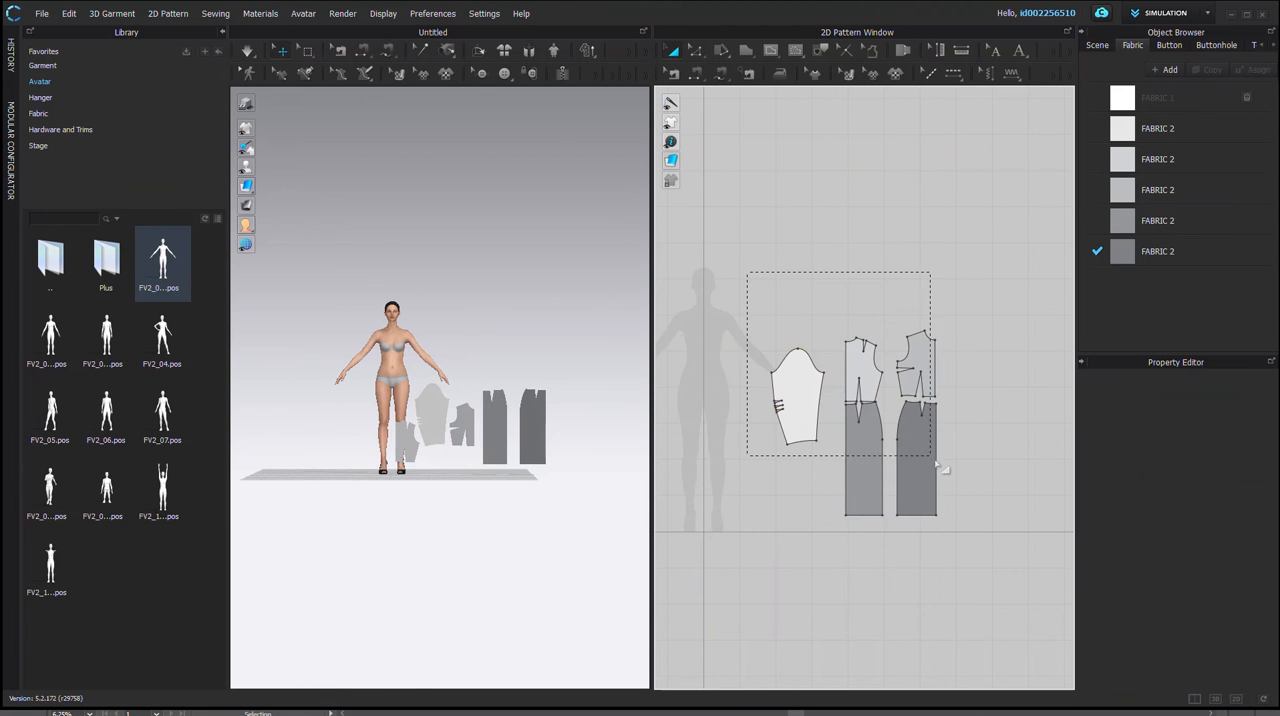
left_click_drag(855, 528, 856, 530)
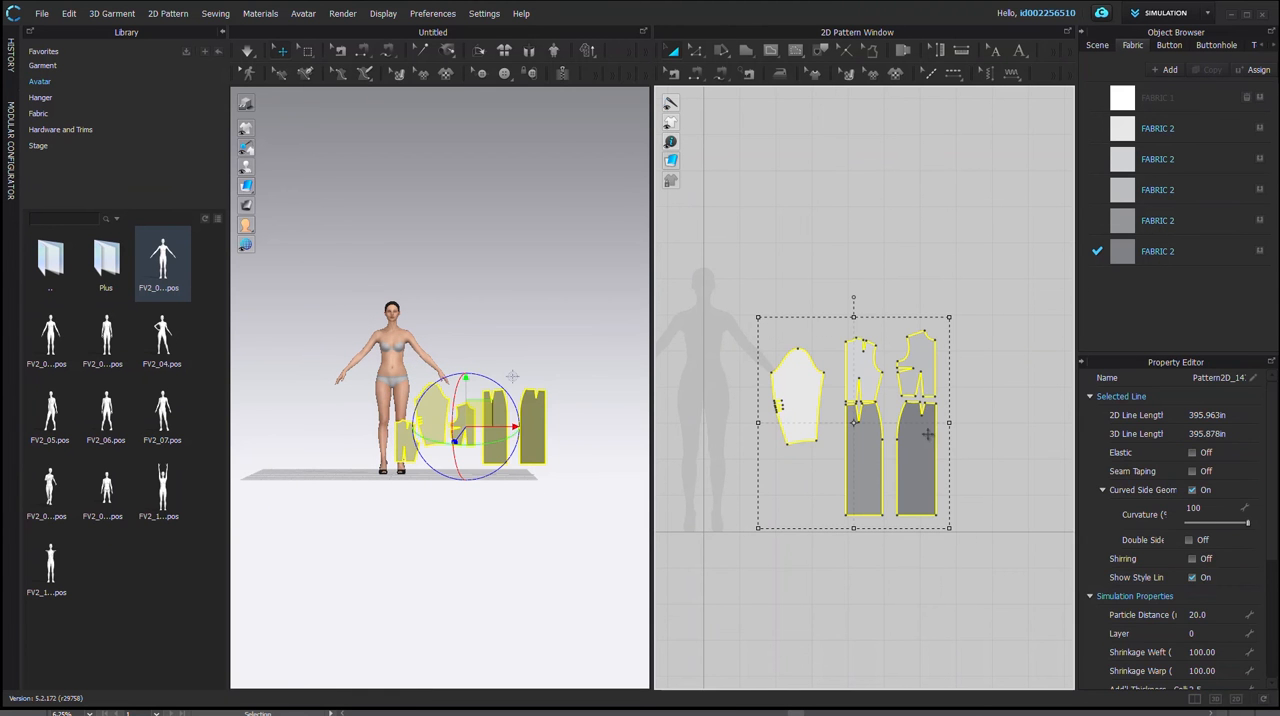
right_click(925, 384)
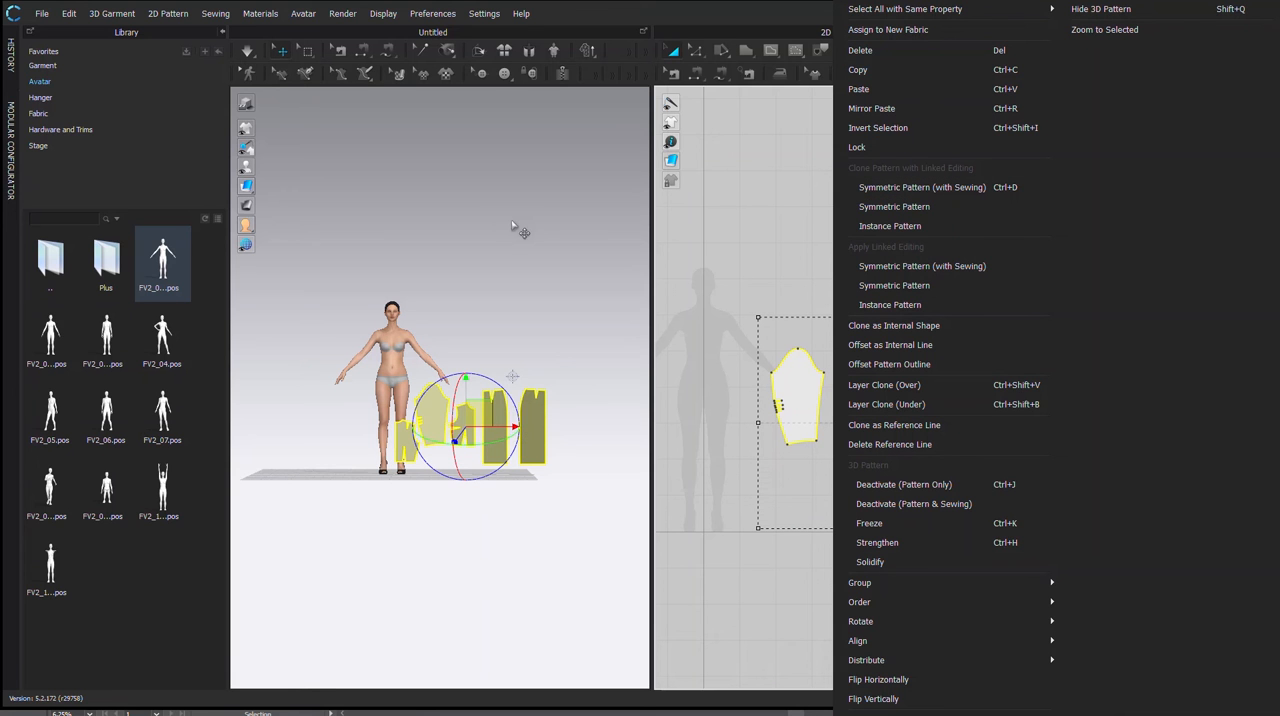
left_click(901, 189)
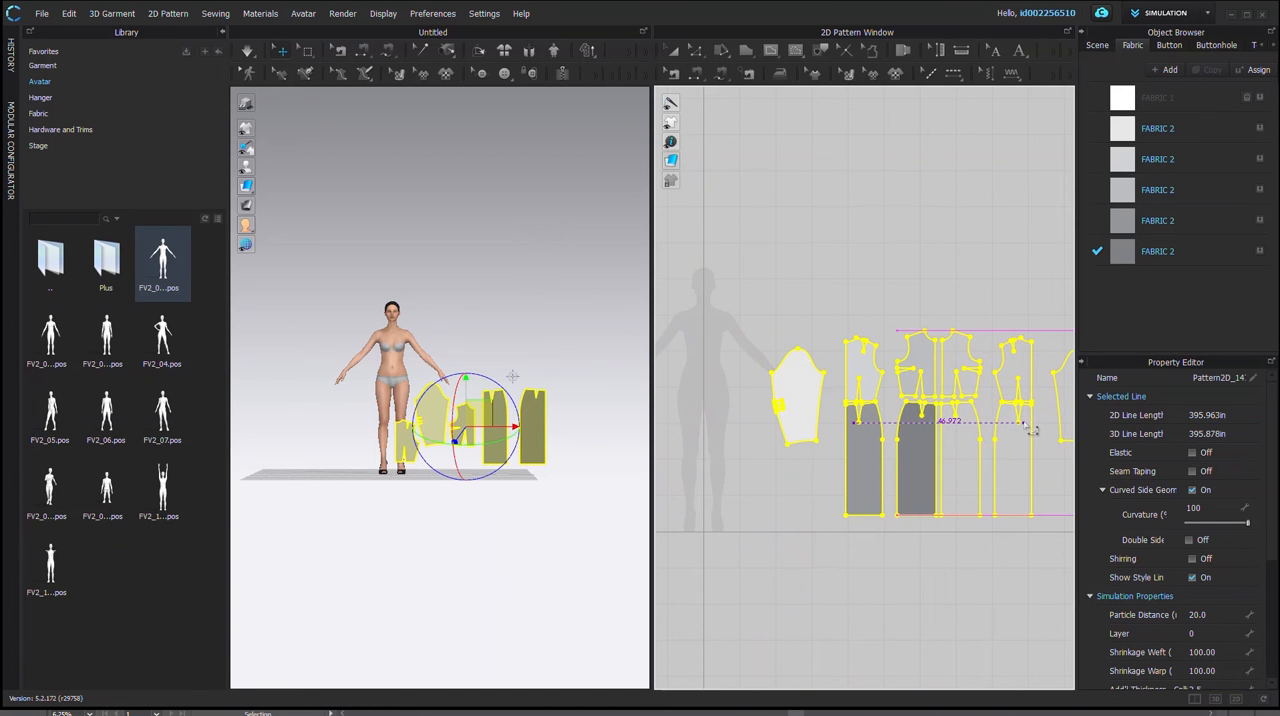
left_click(1022, 421)
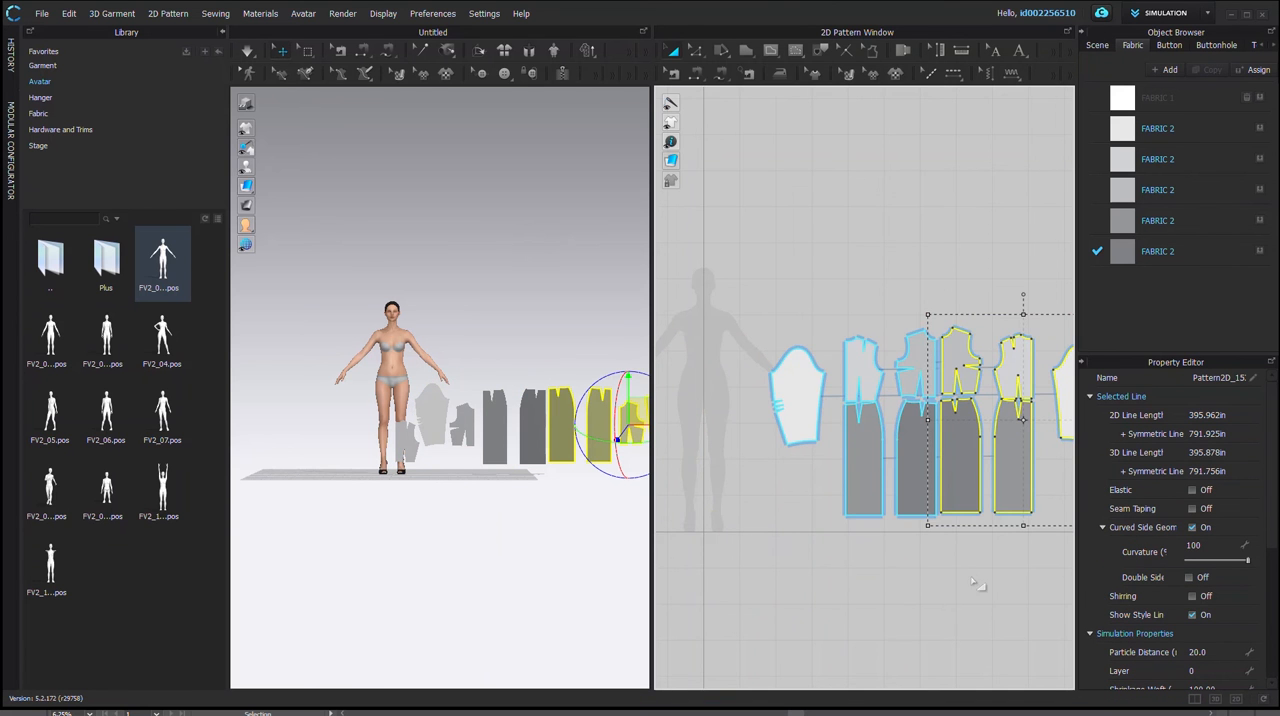
Step: Move all bodice and skirt pieces and the mirrored sleeve together over the avatar silhouette in the 2D layout
scroll(987, 582, "down", 2)
middle_click_drag(1003, 581, 817, 597)
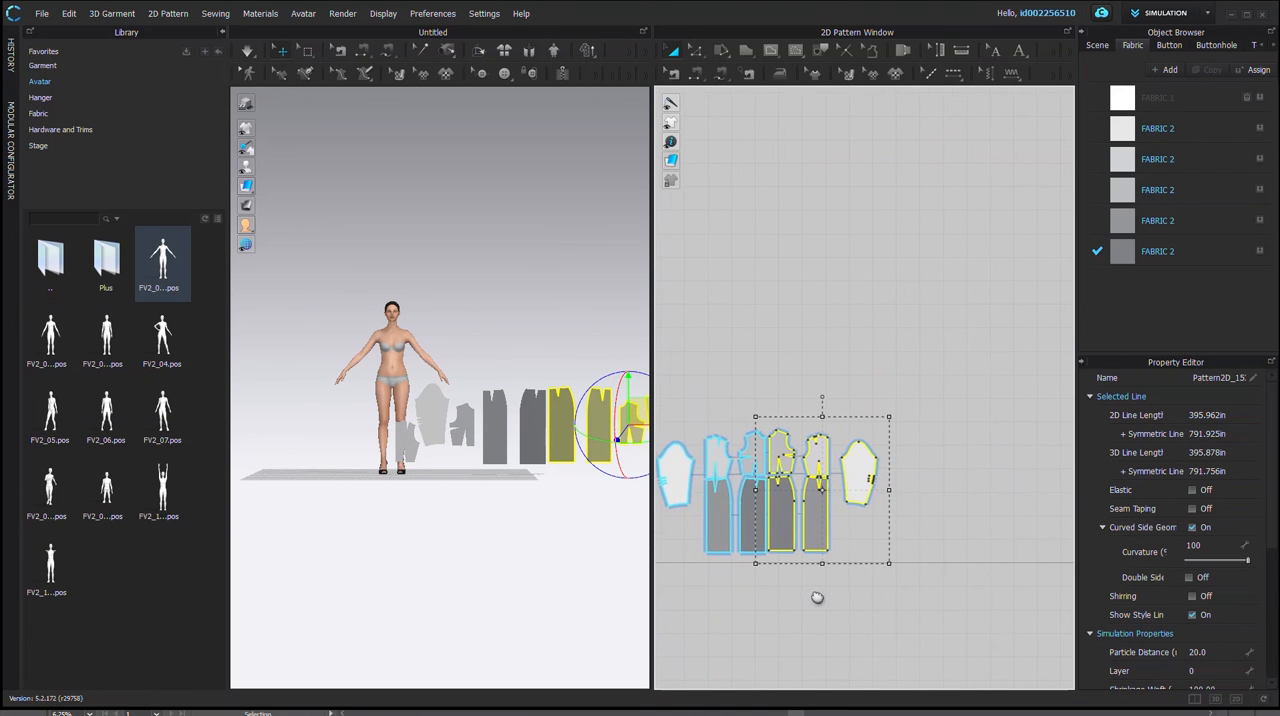
left_click_drag(891, 602, 665, 381)
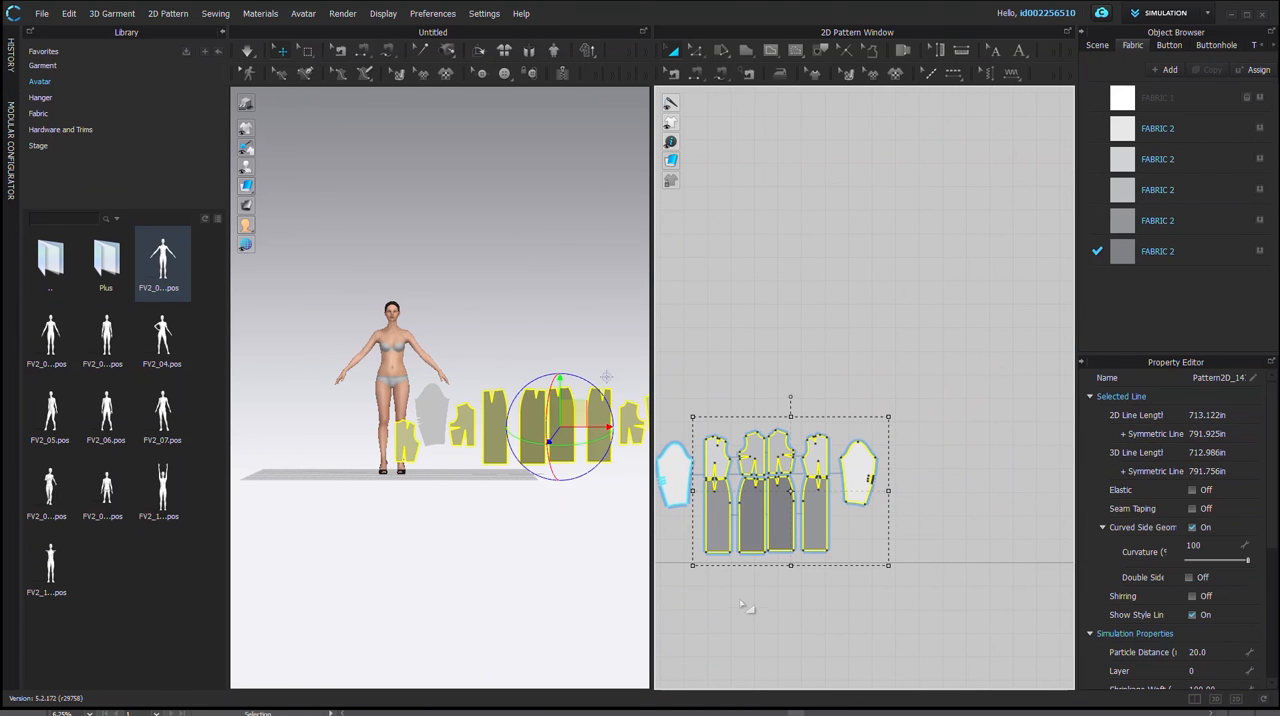
middle_click_drag(697, 600, 915, 541)
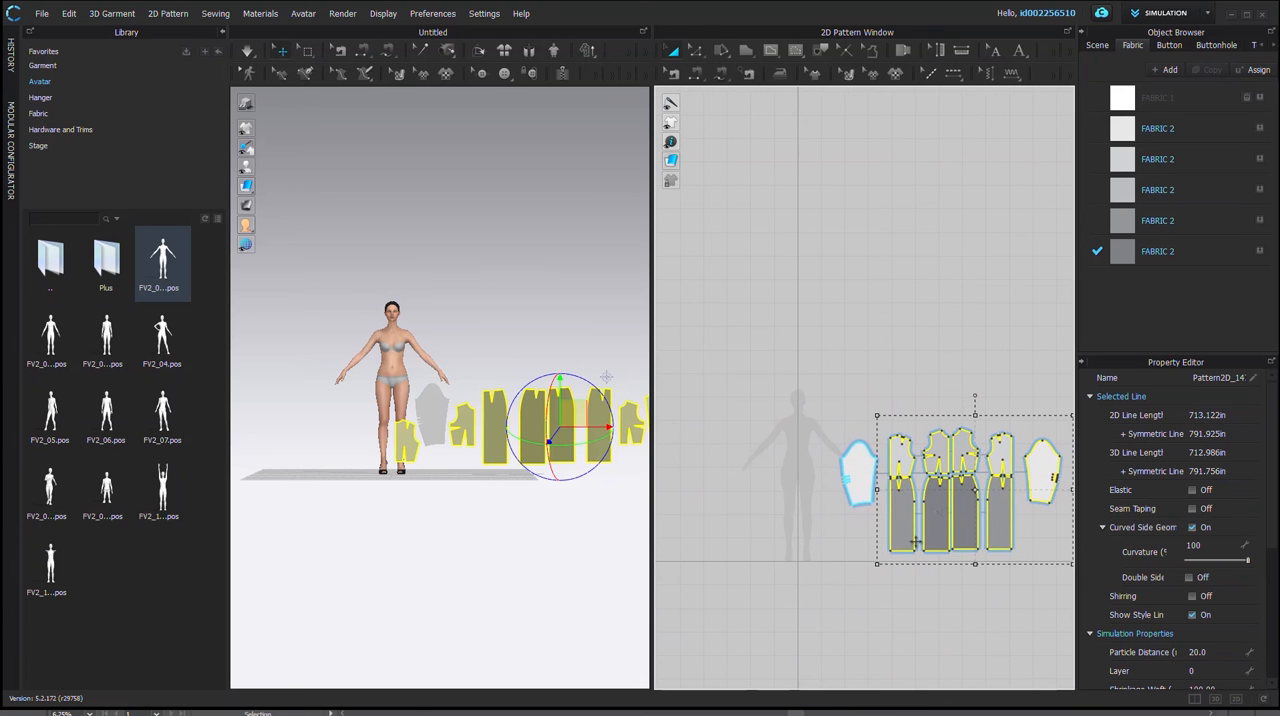
left_click_drag(941, 511, 780, 508)
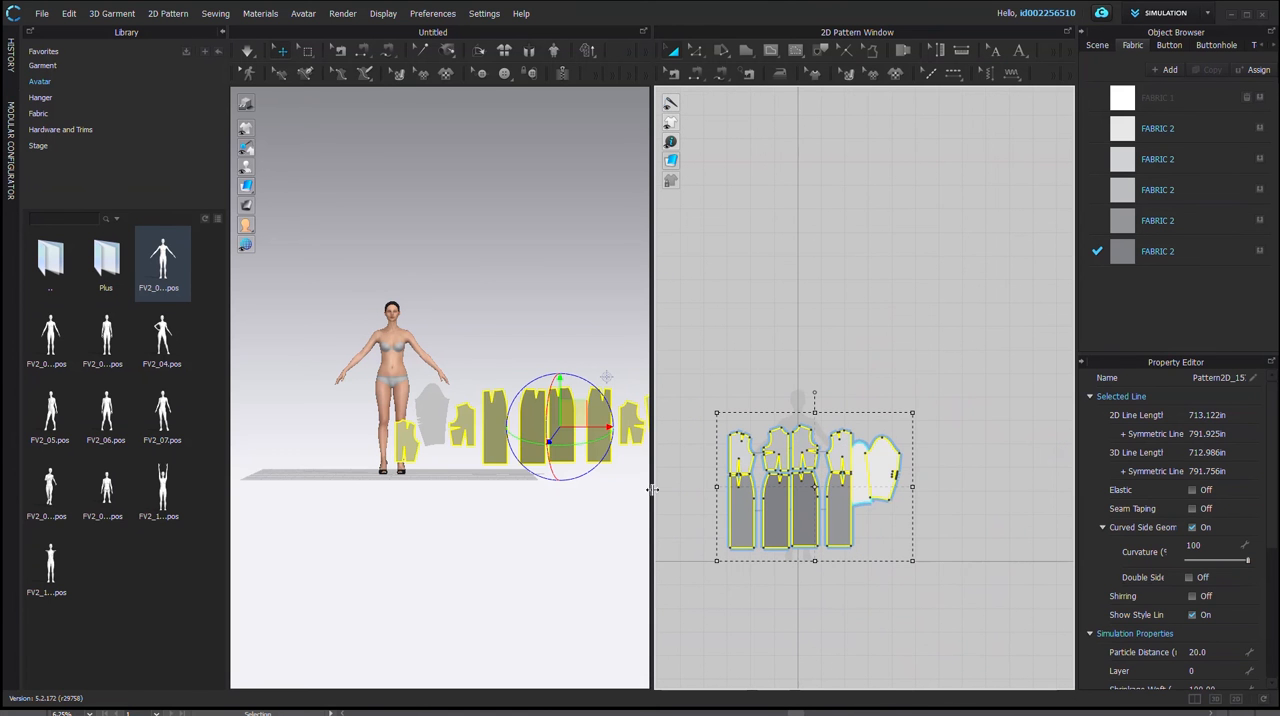
Step: Examine the row of original and mirrored pieces beside the avatar from an angle in 3D
scroll(492, 501, "down", 1)
scroll(508, 505, "down", 2)
scroll(545, 500, "down", 1)
middle_click_drag(452, 502, 354, 503)
right_click_drag(354, 503, 367, 437)
right_click(349, 437)
left_click(343, 500)
left_click(367, 437)
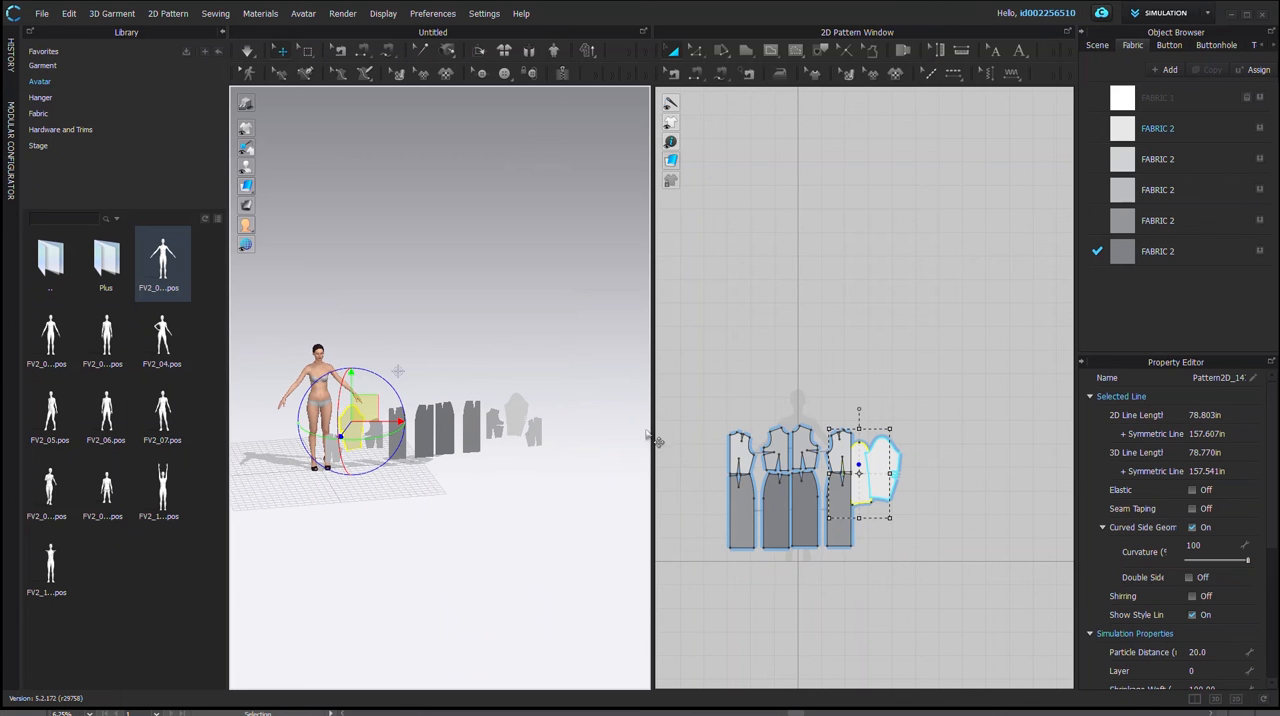
Step: Try deleting the mirrored bodice piece at the far end of the row in 3D
left_click(540, 440)
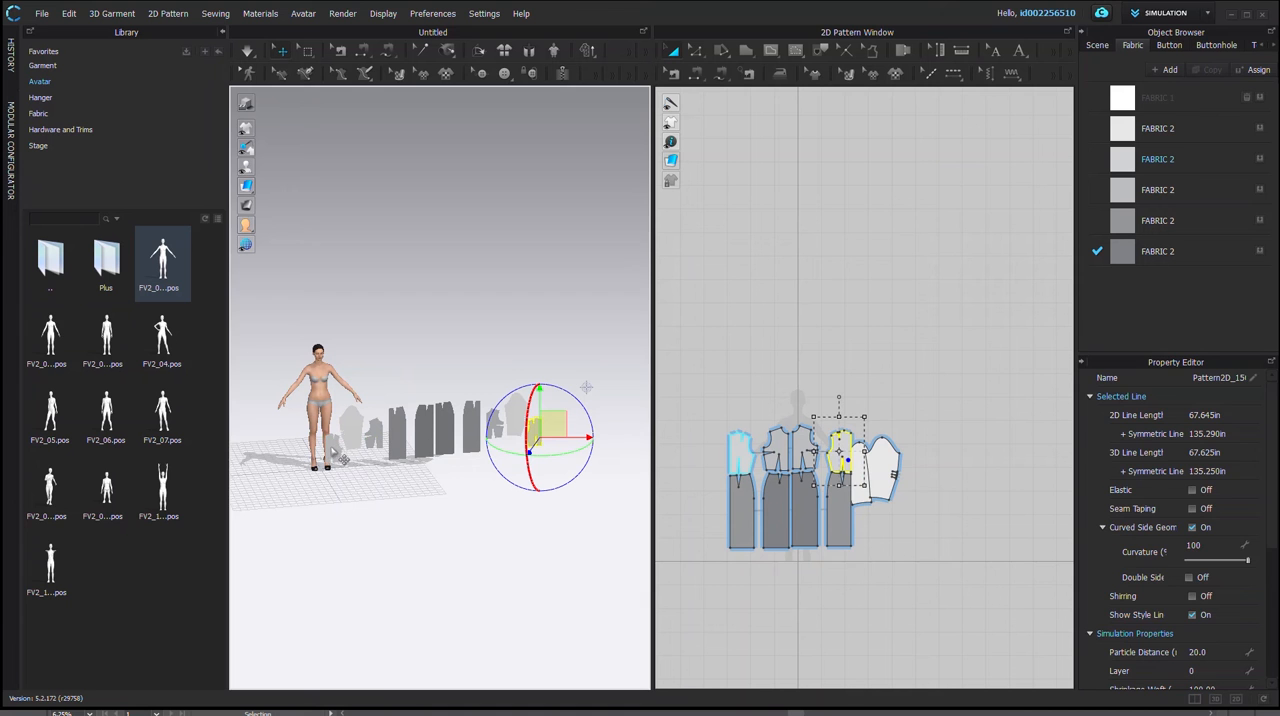
key("ctrl+z")
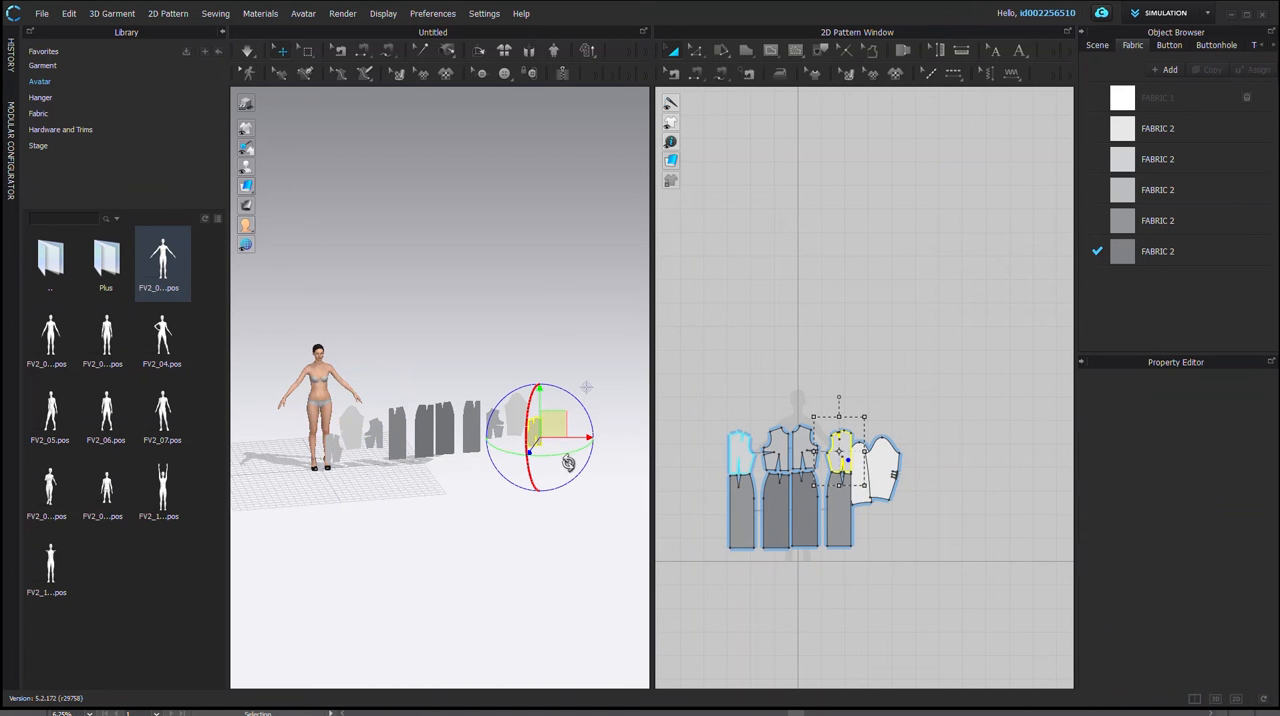
right_click(331, 440)
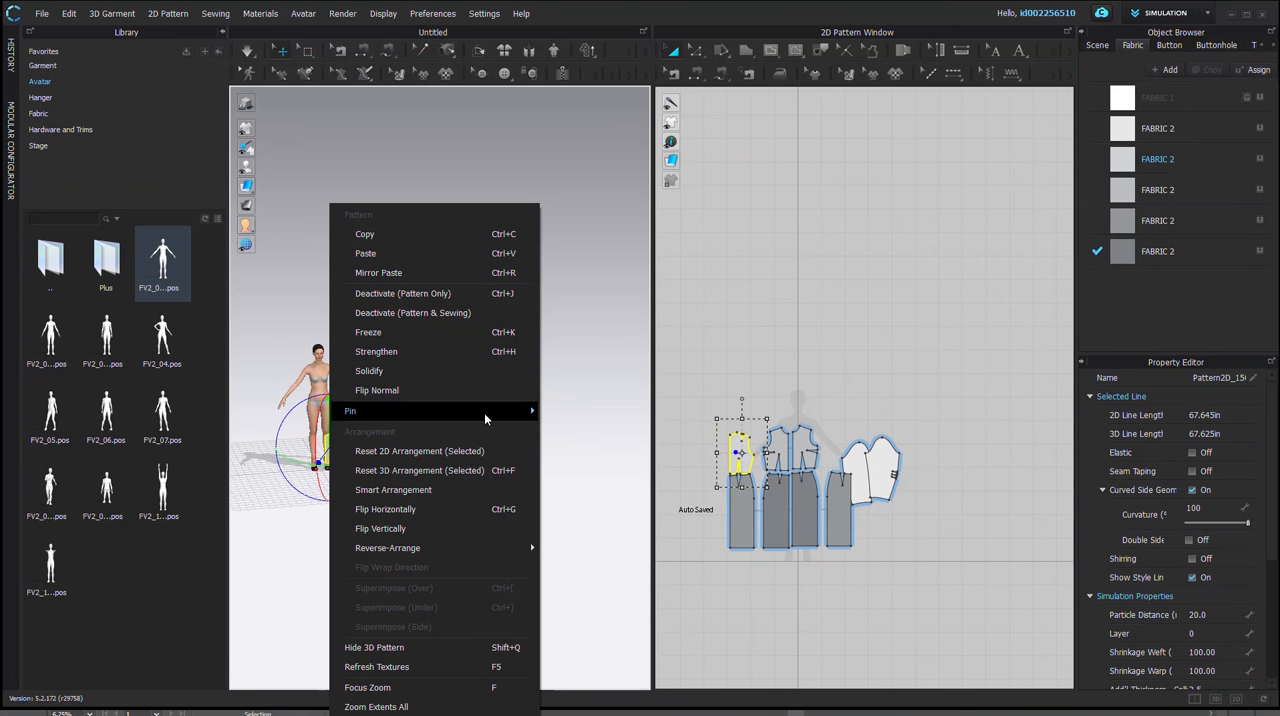
left_click(573, 405)
left_click(333, 443)
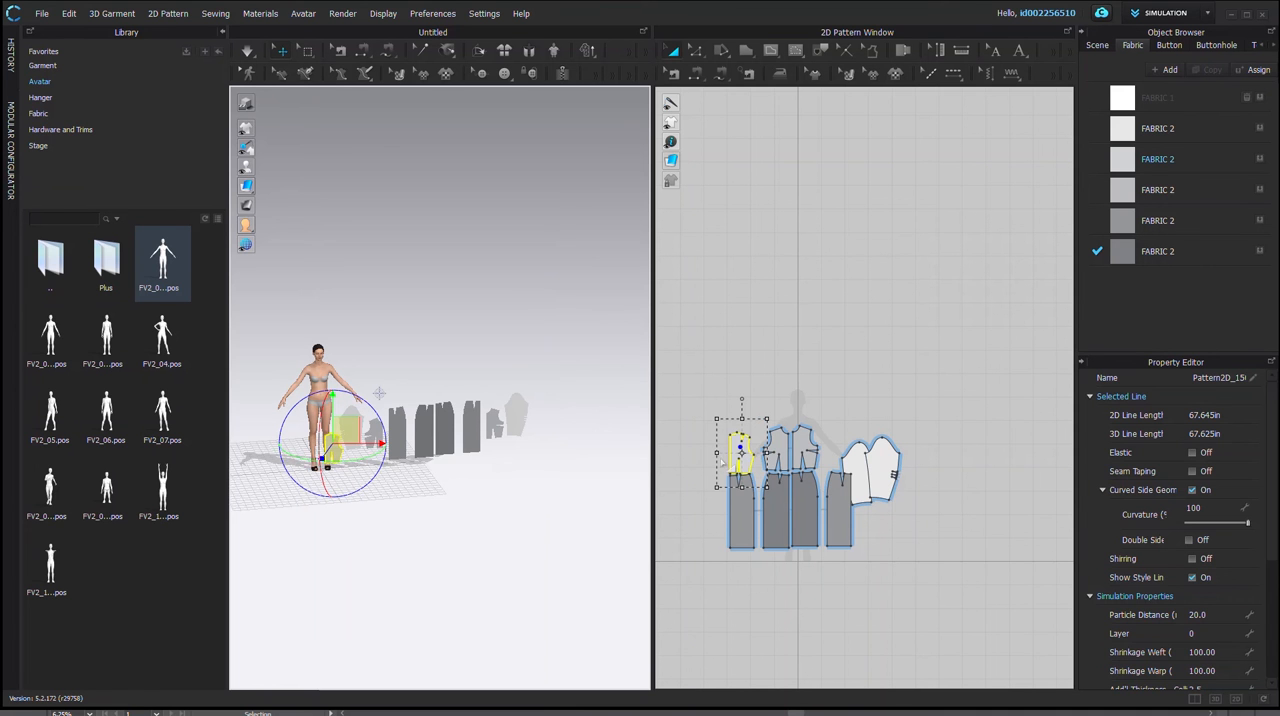
left_click(518, 455)
key("ctrl+z")
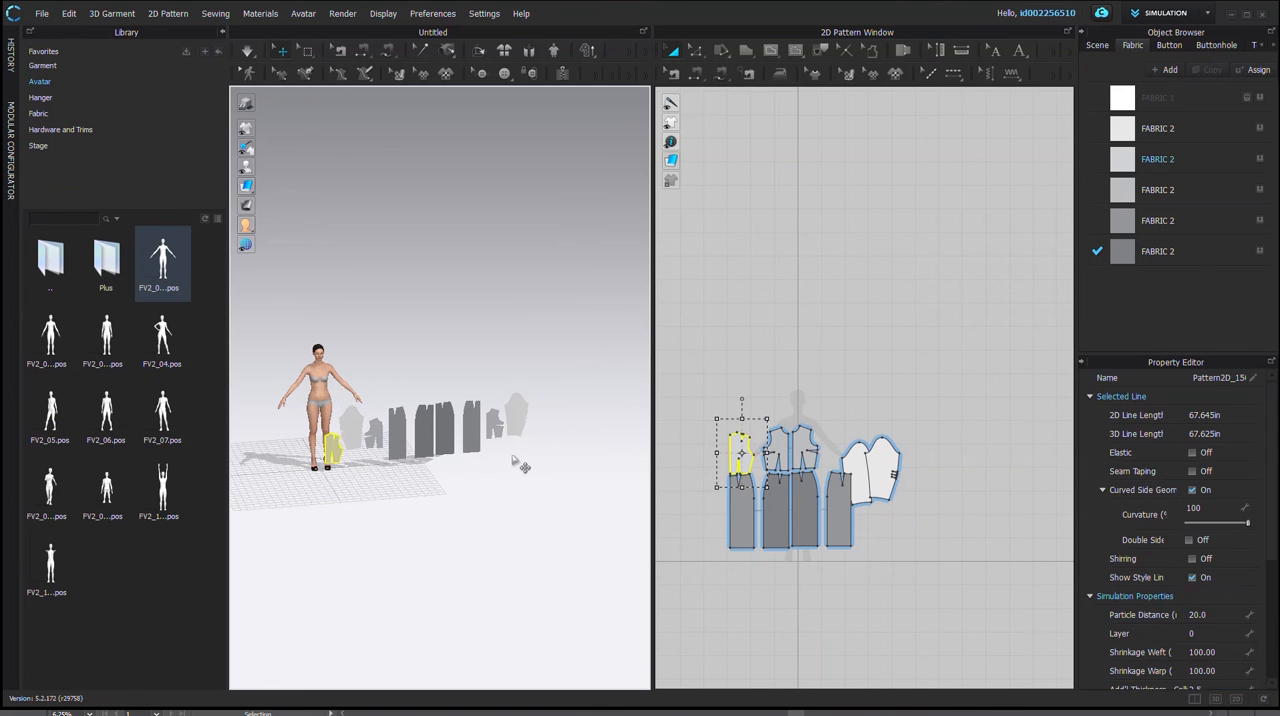
left_click(430, 458)
right_click_drag(428, 476, 397, 513)
scroll(394, 455, "down", 3)
scroll(396, 461, "up", 7)
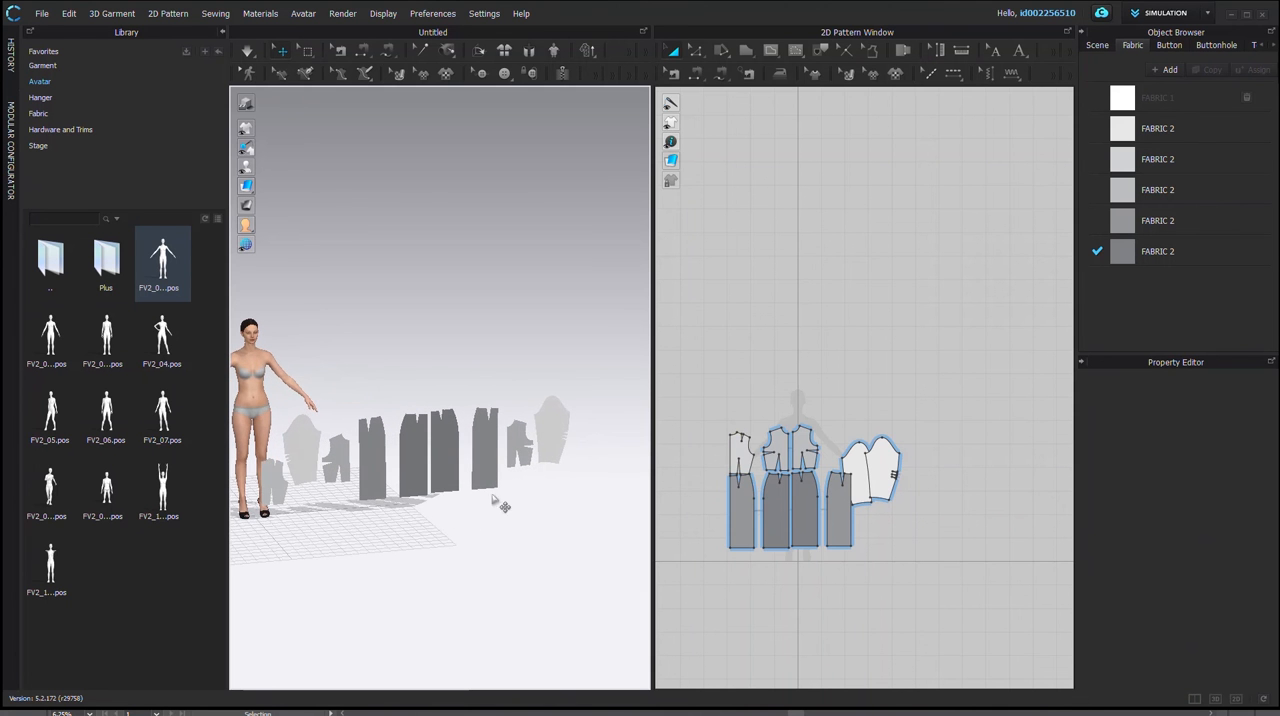
Step: Move the two sleeves apart to opposite outer sides of the bodice and skirt pieces in the 2D layout
left_click(852, 484)
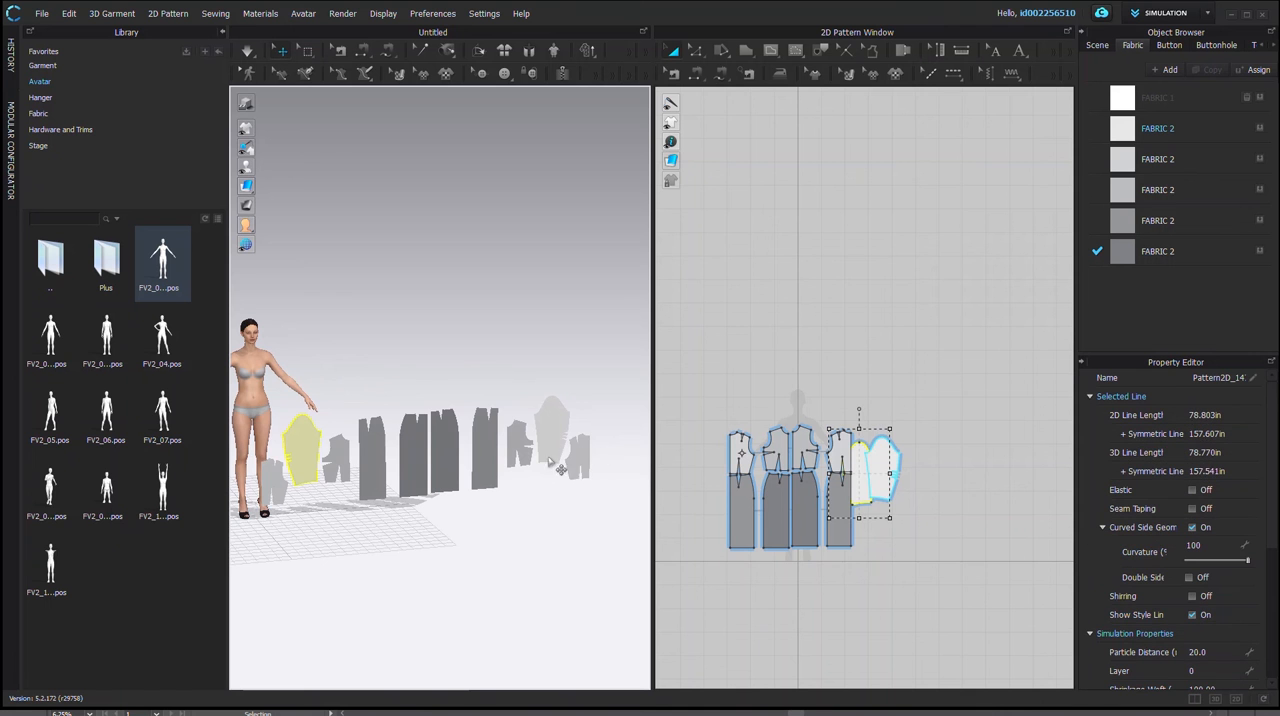
left_click(586, 468)
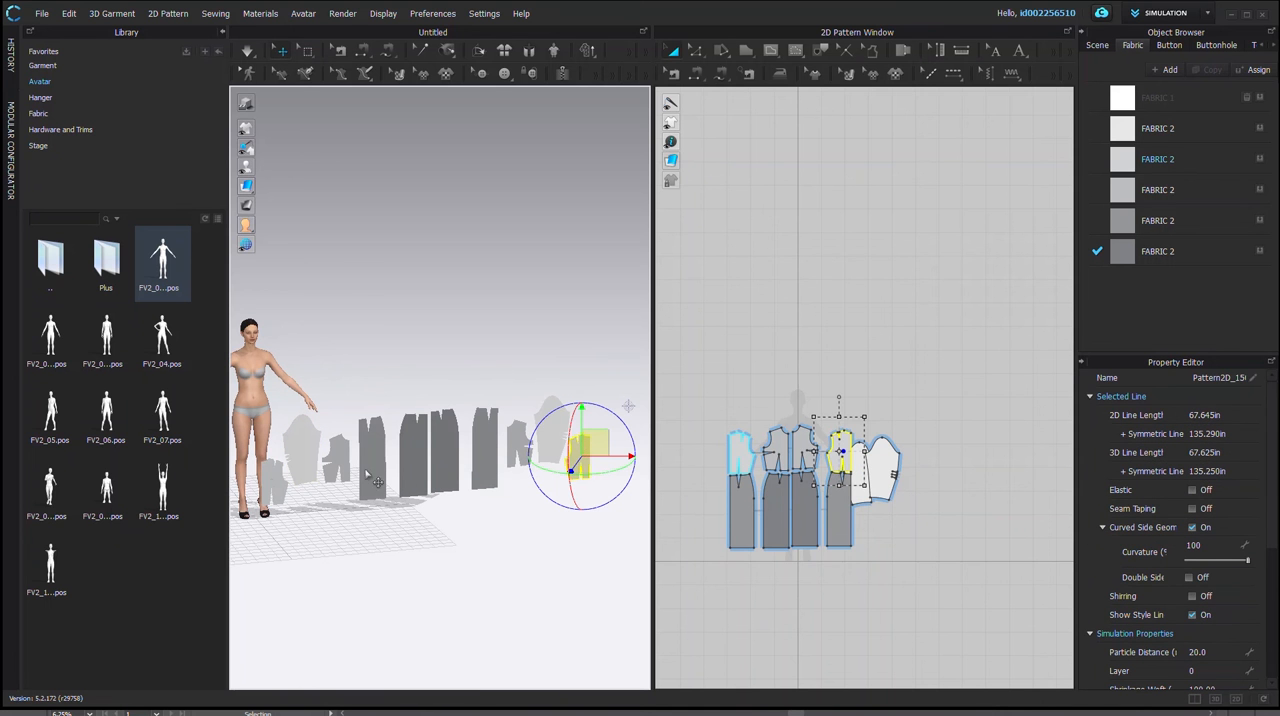
left_click(267, 483)
left_click(581, 459)
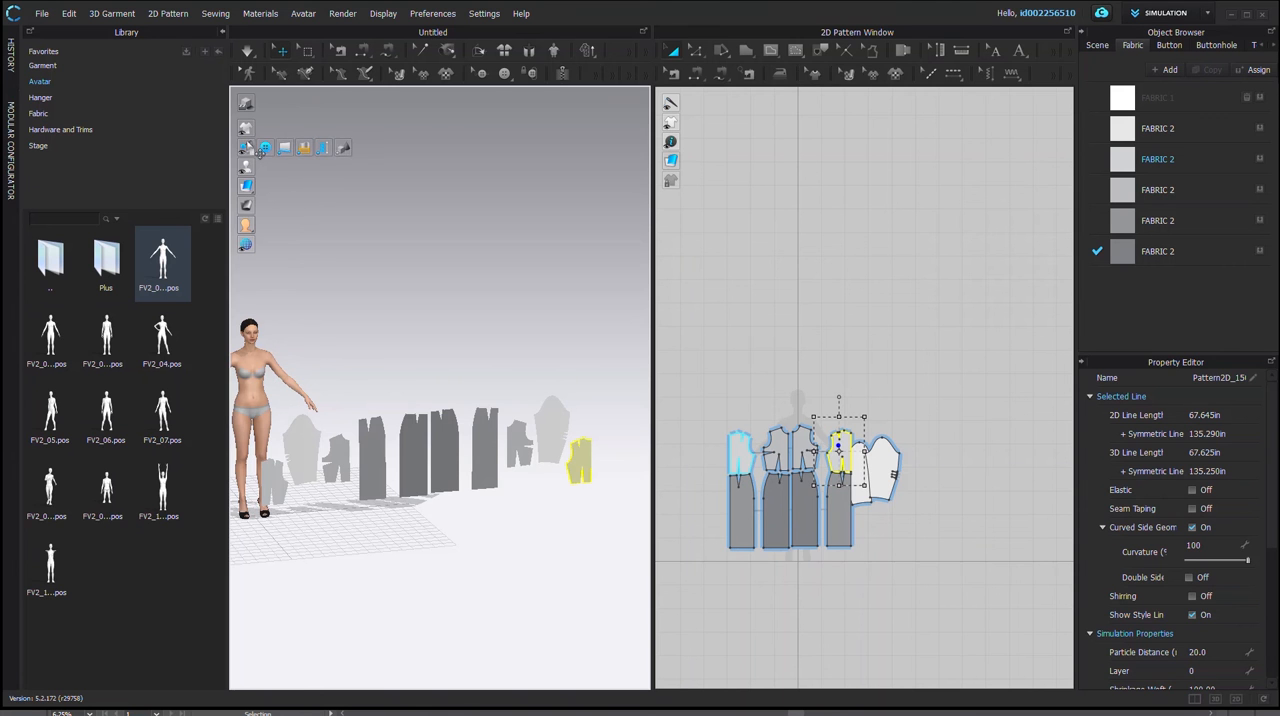
mouse_move(248, 133)
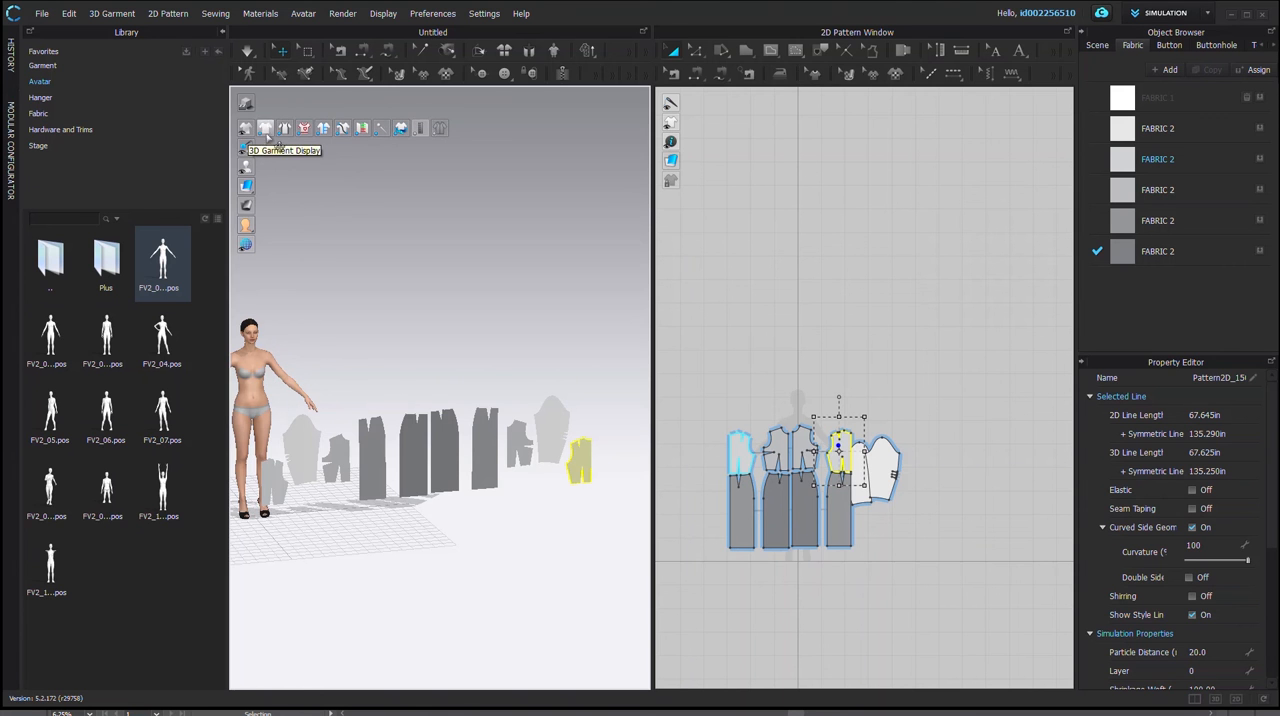
Step: Show the arrangement points around the avatar in 3D
mouse_move(248, 229)
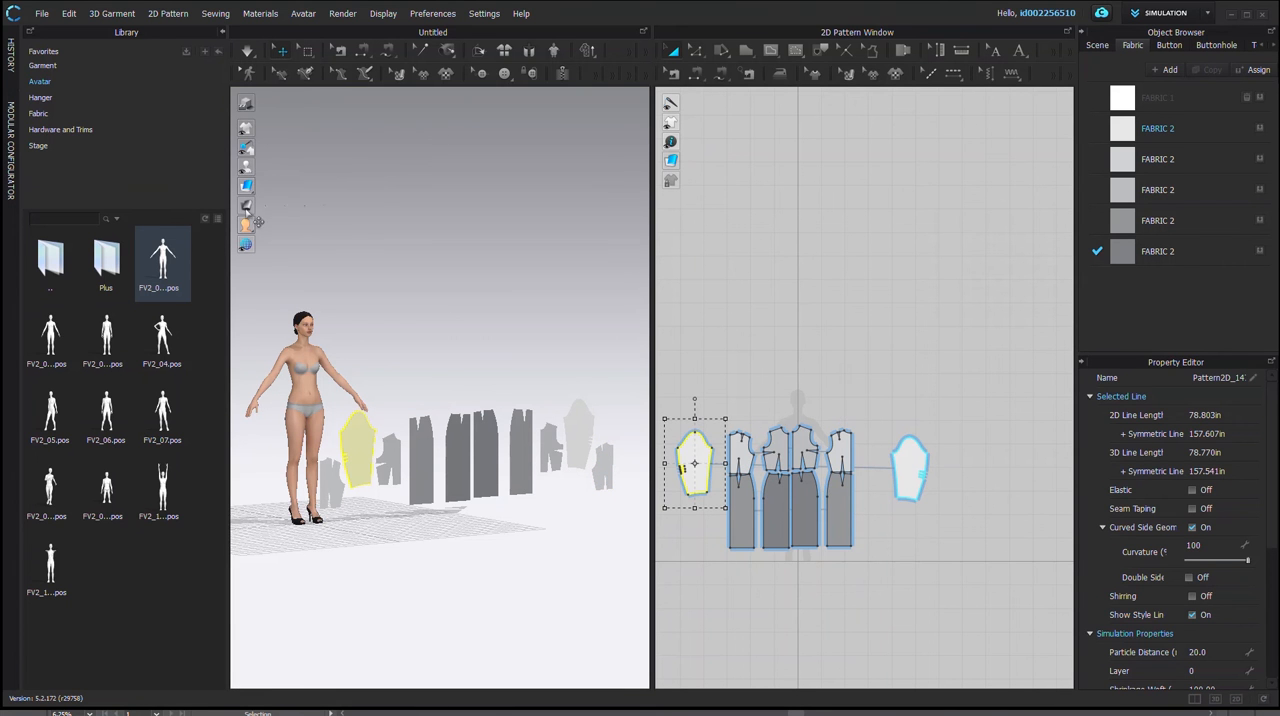
mouse_move(258, 170)
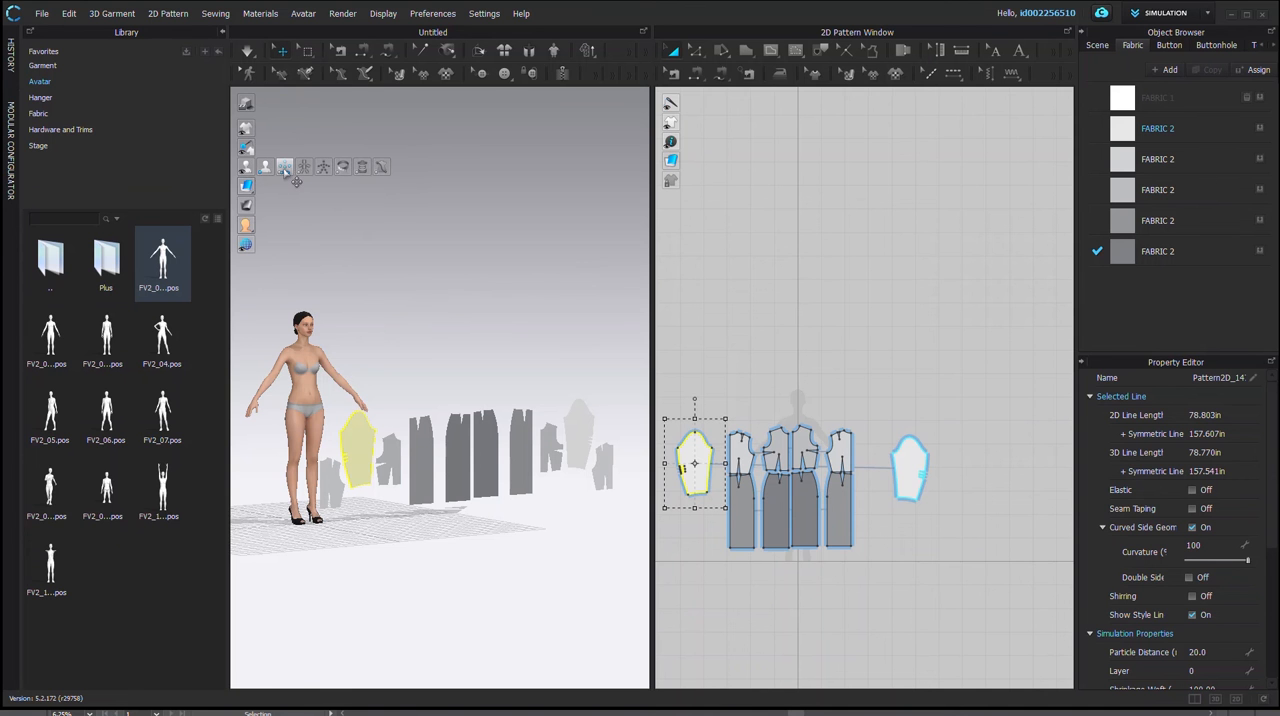
left_click(285, 169)
scroll(296, 393, "down", 4)
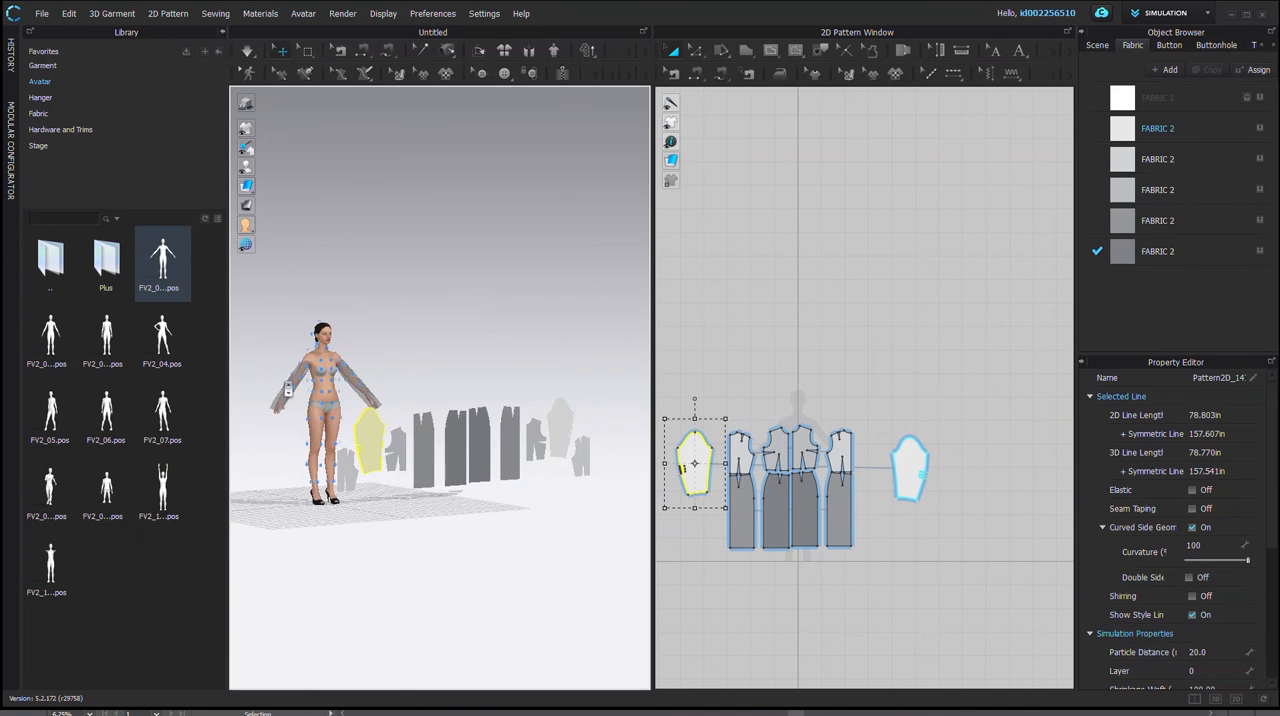
scroll(296, 393, "up", 3)
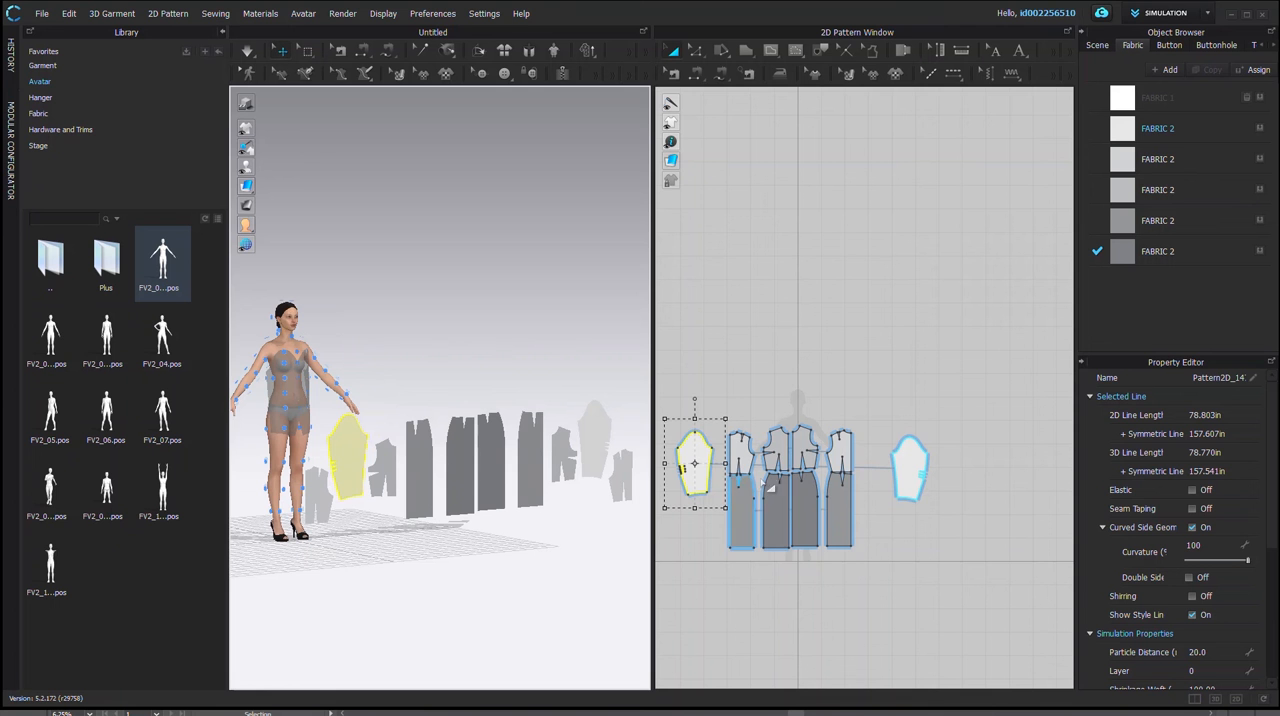
Step: Place the symmetric back skirt pieces behind the avatar at a hip-level arrangement point
left_click(746, 516)
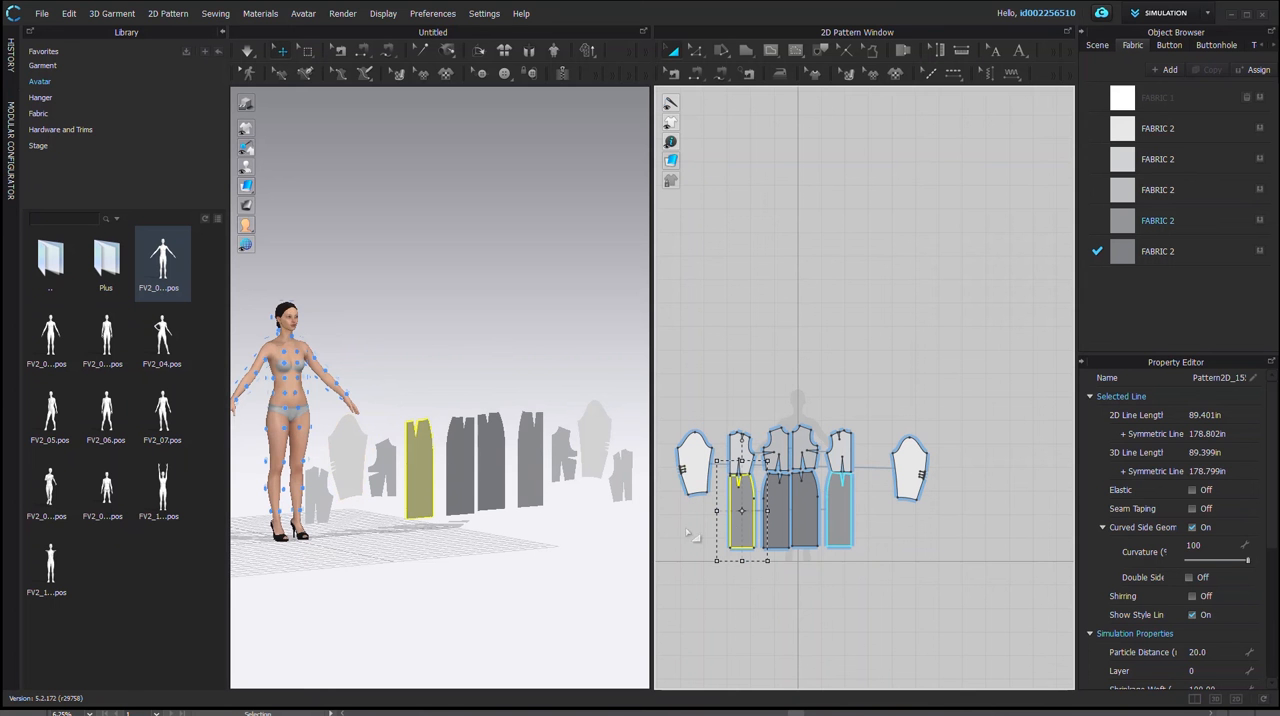
scroll(290, 485, "down", 3)
scroll(310, 490, "up", 4)
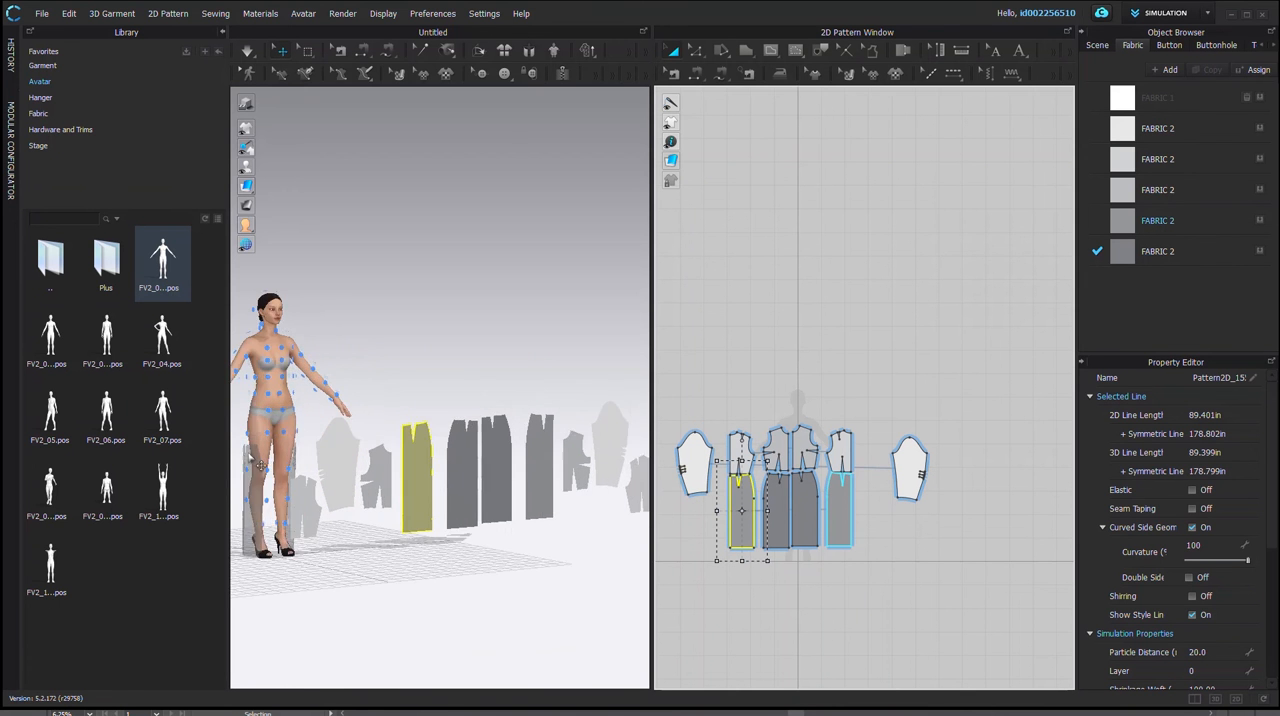
middle_click_drag(328, 497, 419, 450)
scroll(527, 435, "up", 2)
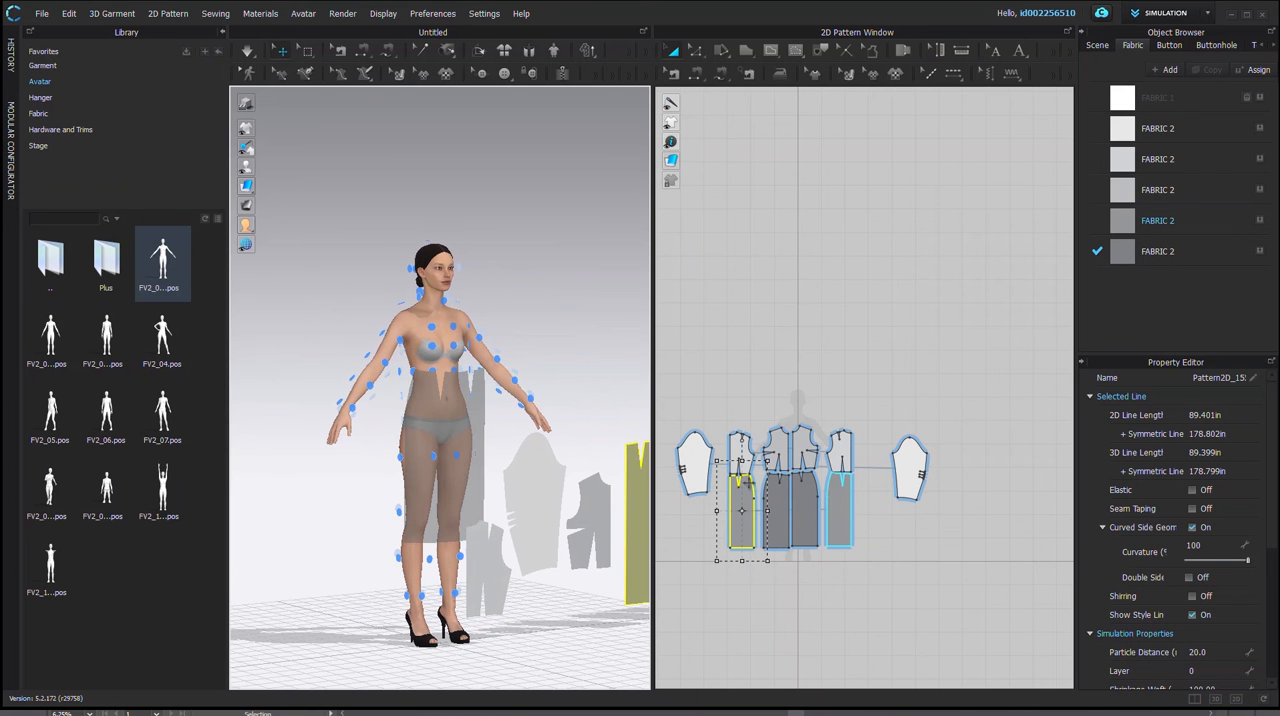
right_click_drag(374, 456, 578, 452)
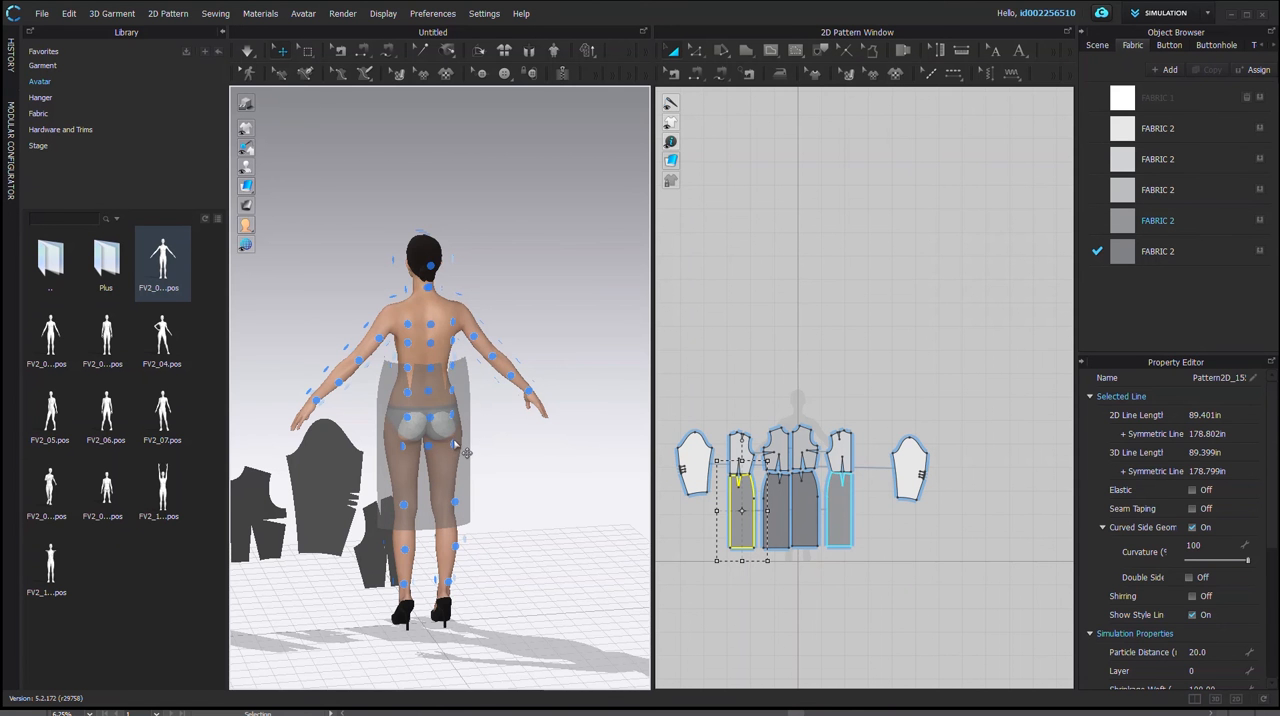
left_click(455, 443)
right_click_drag(545, 468, 472, 427)
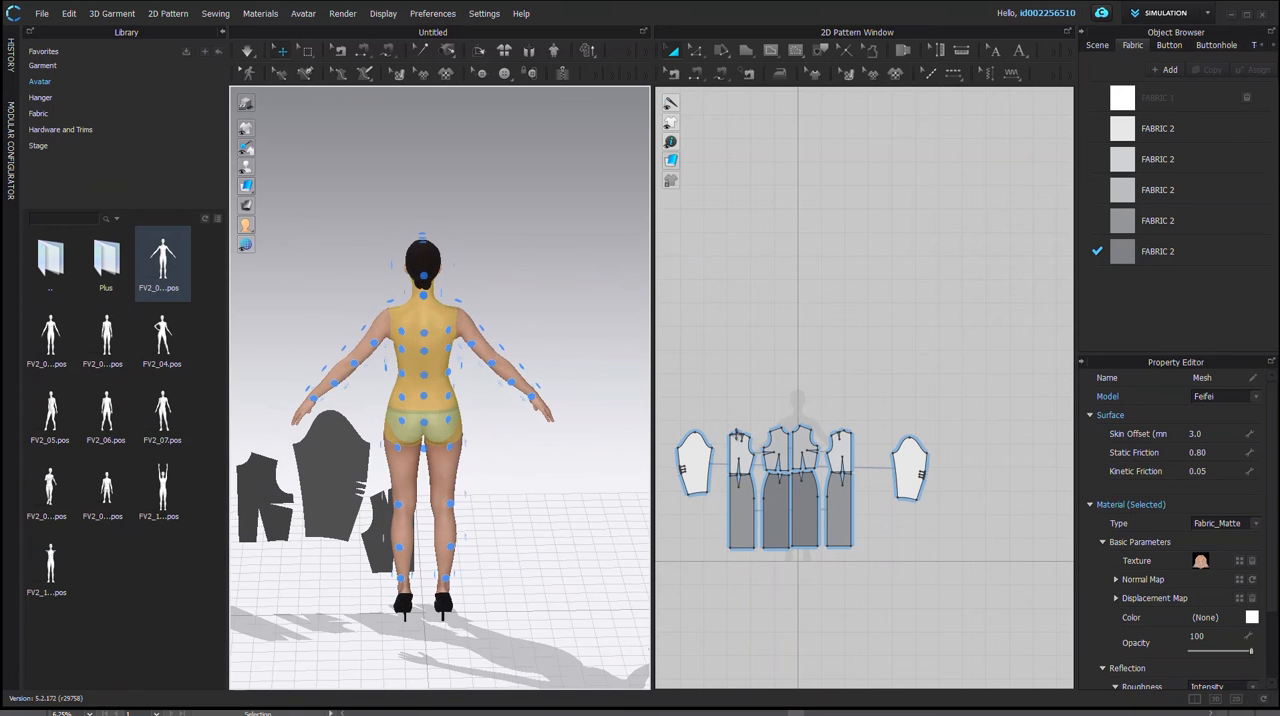
left_click(742, 510)
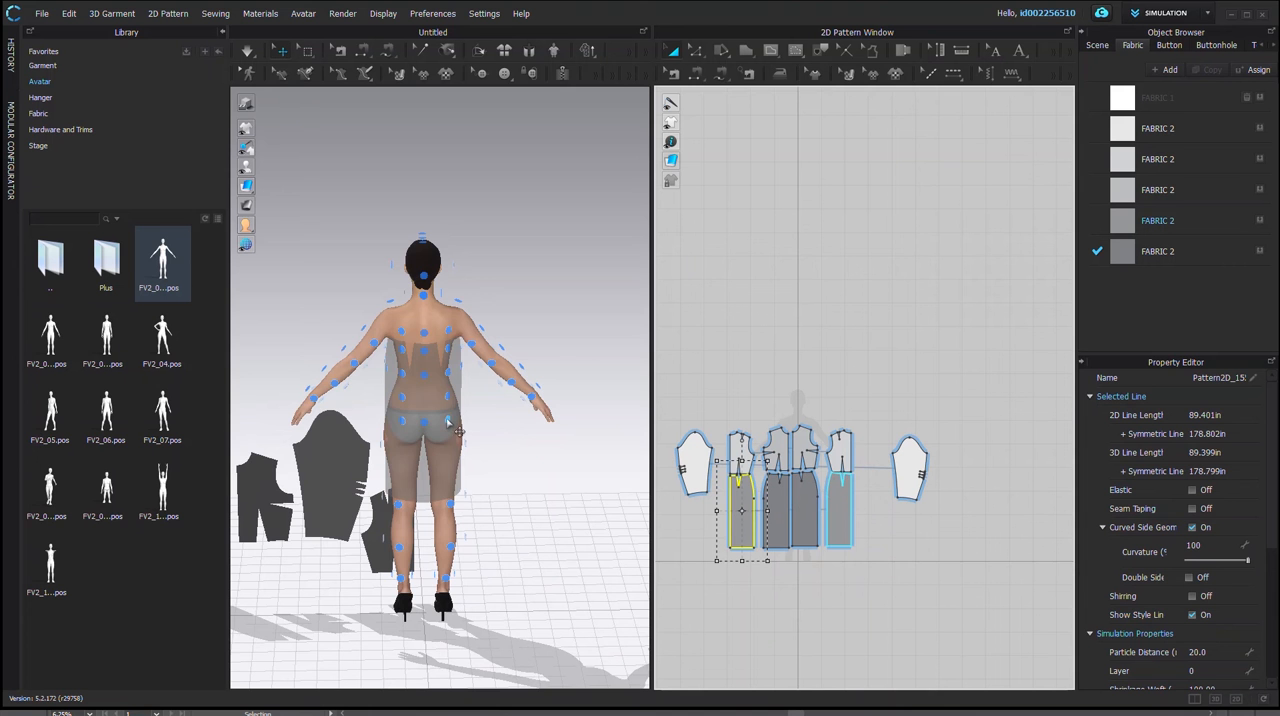
left_click(457, 430)
right_click_drag(457, 431, 373, 468)
left_click(438, 417)
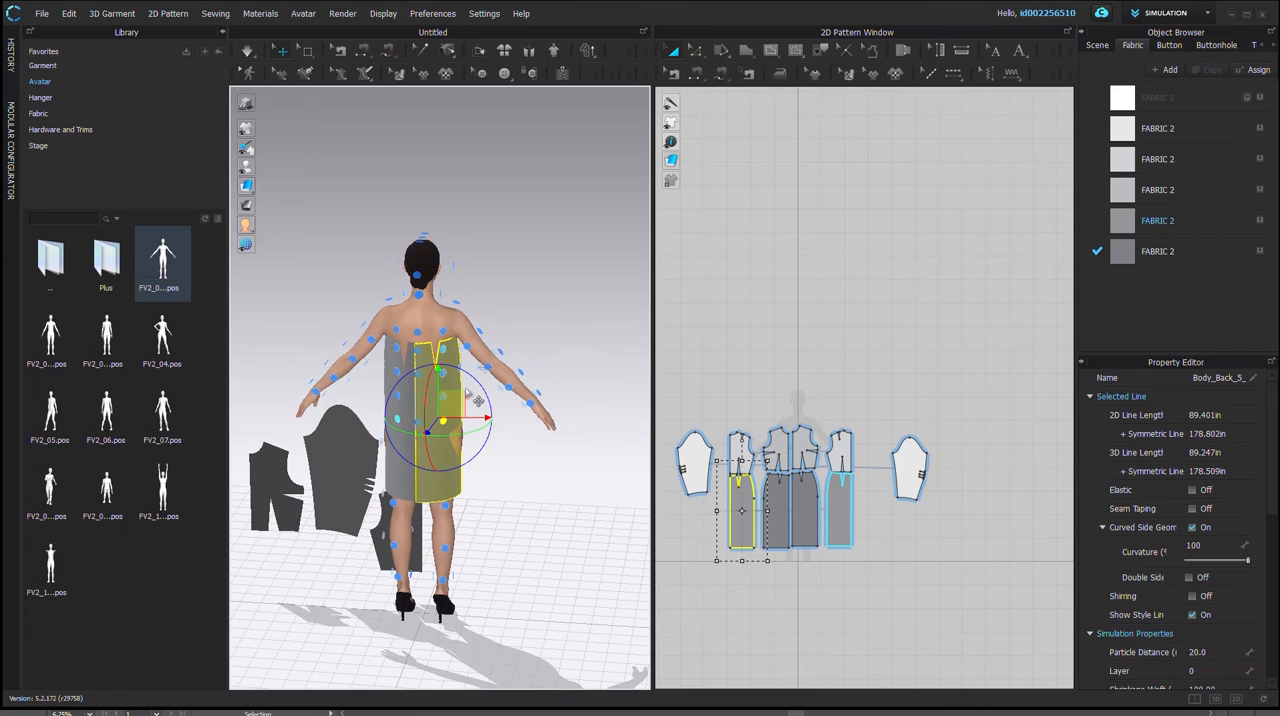
Step: Try to shift the back skirt piece vertically in 3D, declining to delete the avatar's current motion
right_click_drag(463, 410, 419, 403)
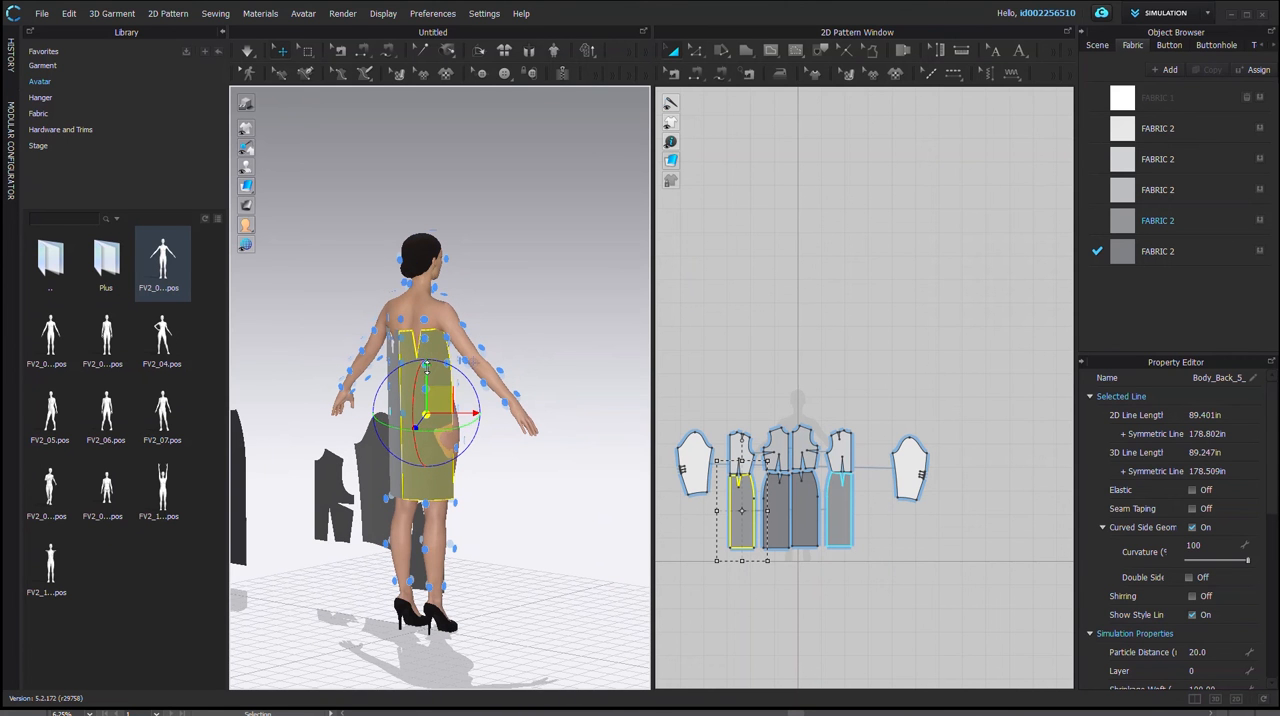
left_click(431, 391)
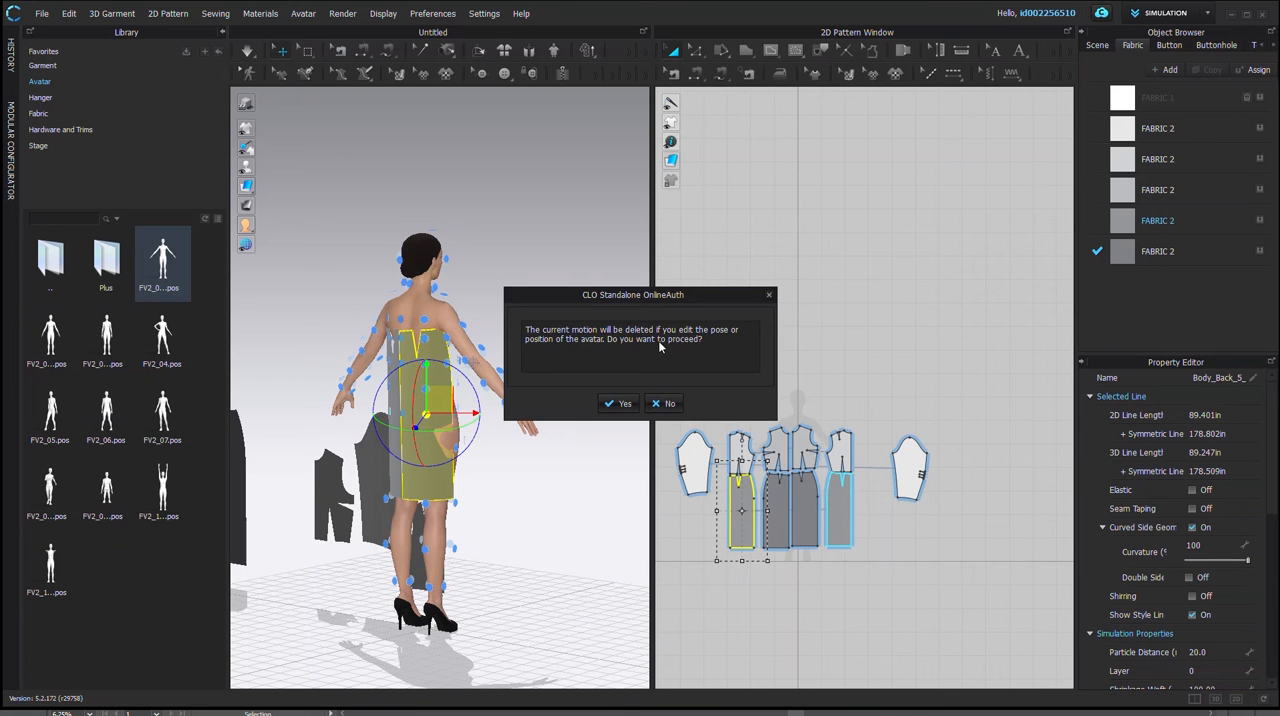
left_click(660, 405)
left_click(527, 488)
right_click_drag(349, 536, 461, 506)
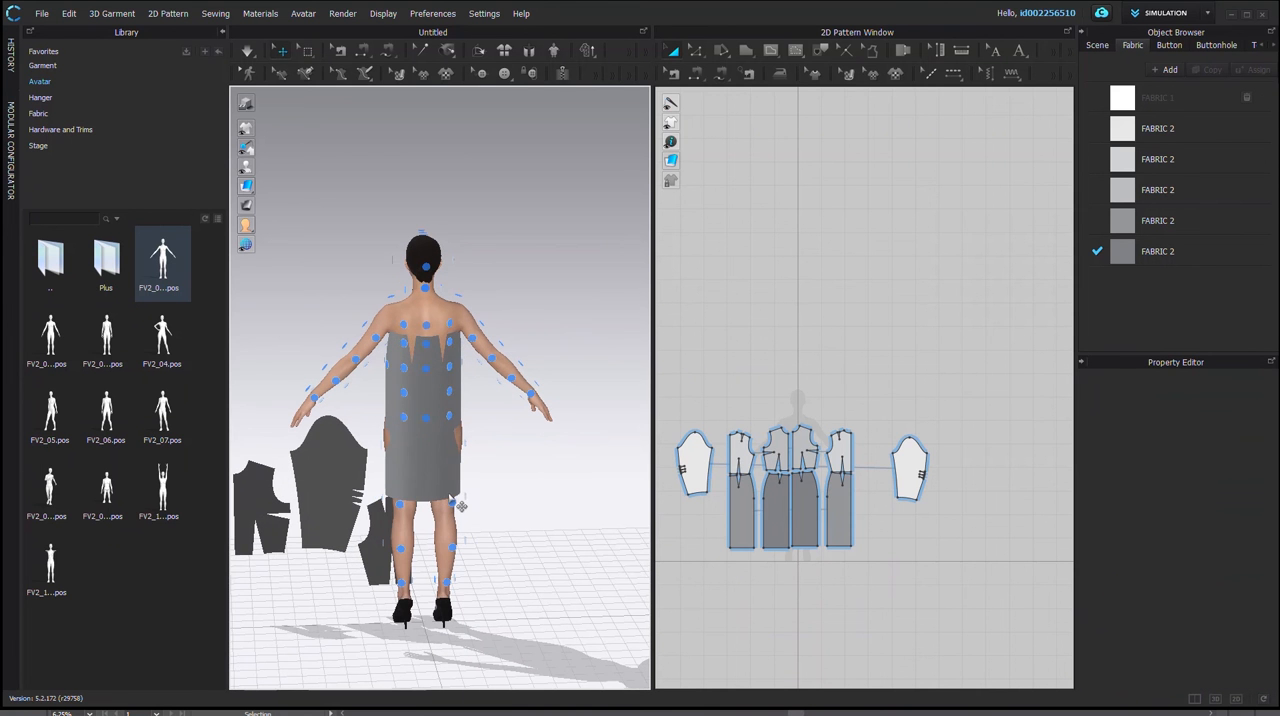
Step: Move the two back skirt pieces down one at a time behind the avatar in 3D
left_click(444, 477)
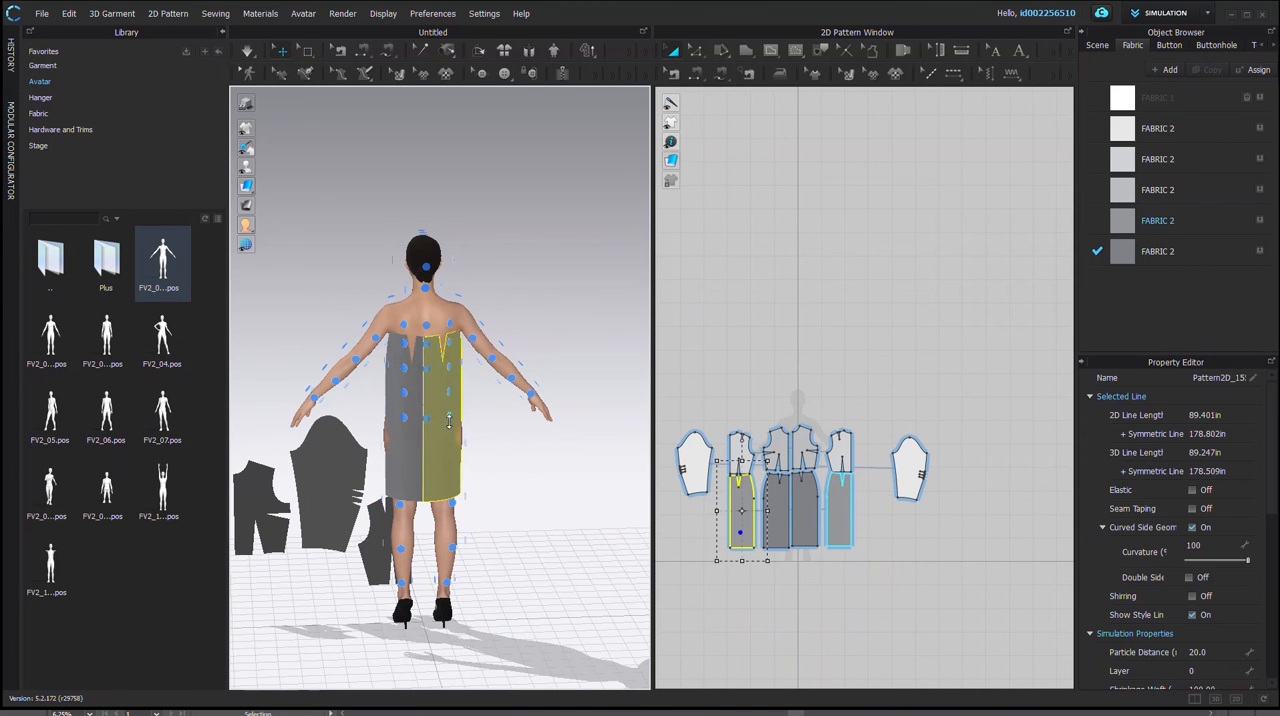
left_click(505, 478)
right_click_drag(491, 491, 571, 499)
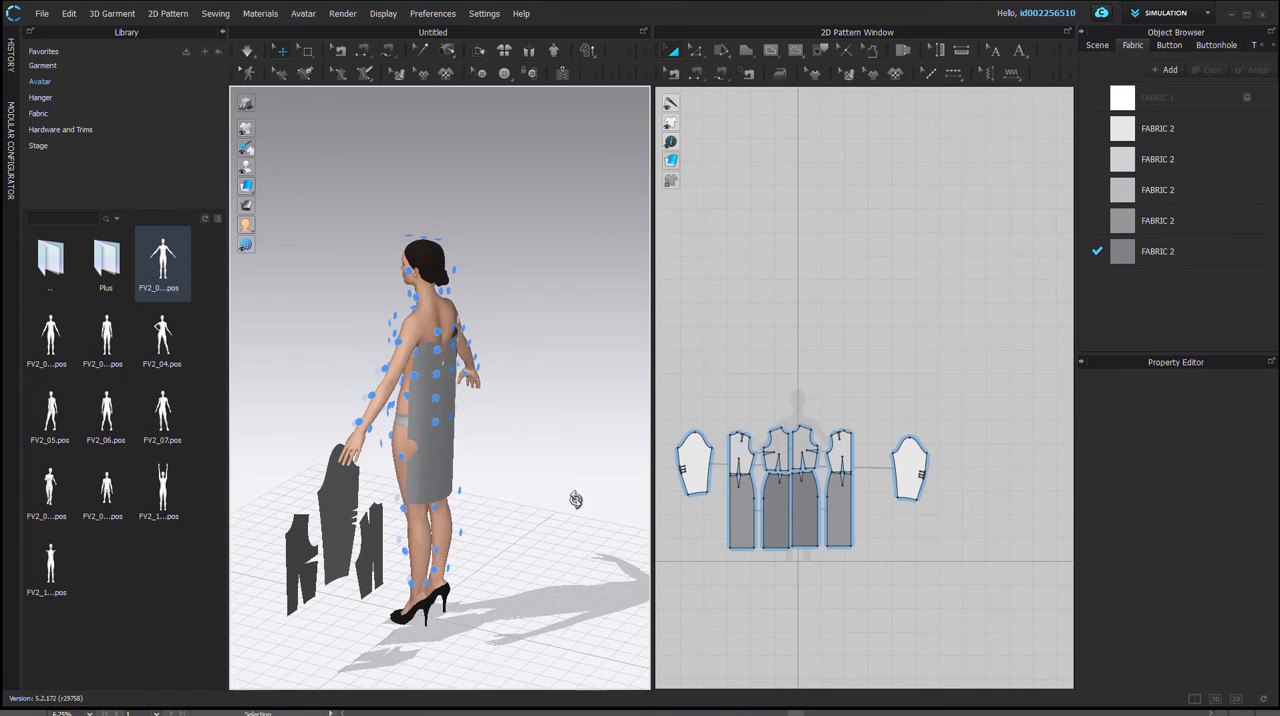
left_click(443, 437)
left_click_drag(443, 437, 462, 394)
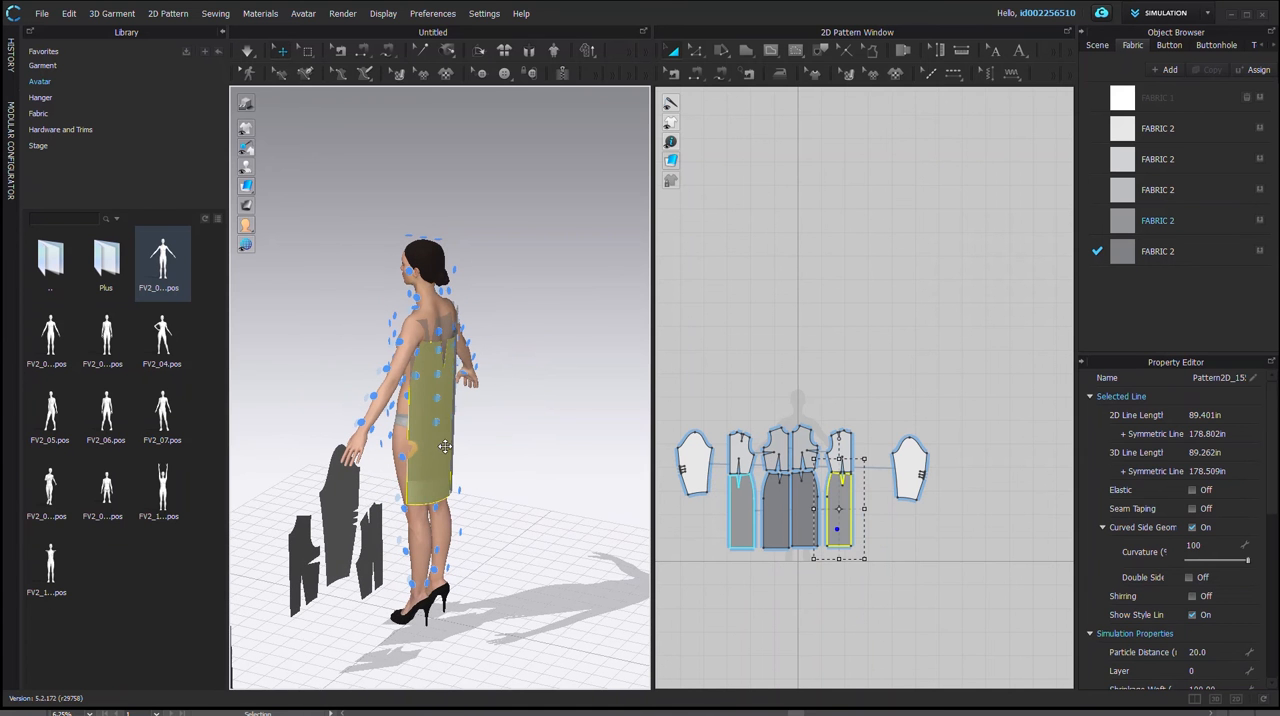
left_click_drag(437, 447, 432, 509)
right_click_drag(432, 509, 423, 456)
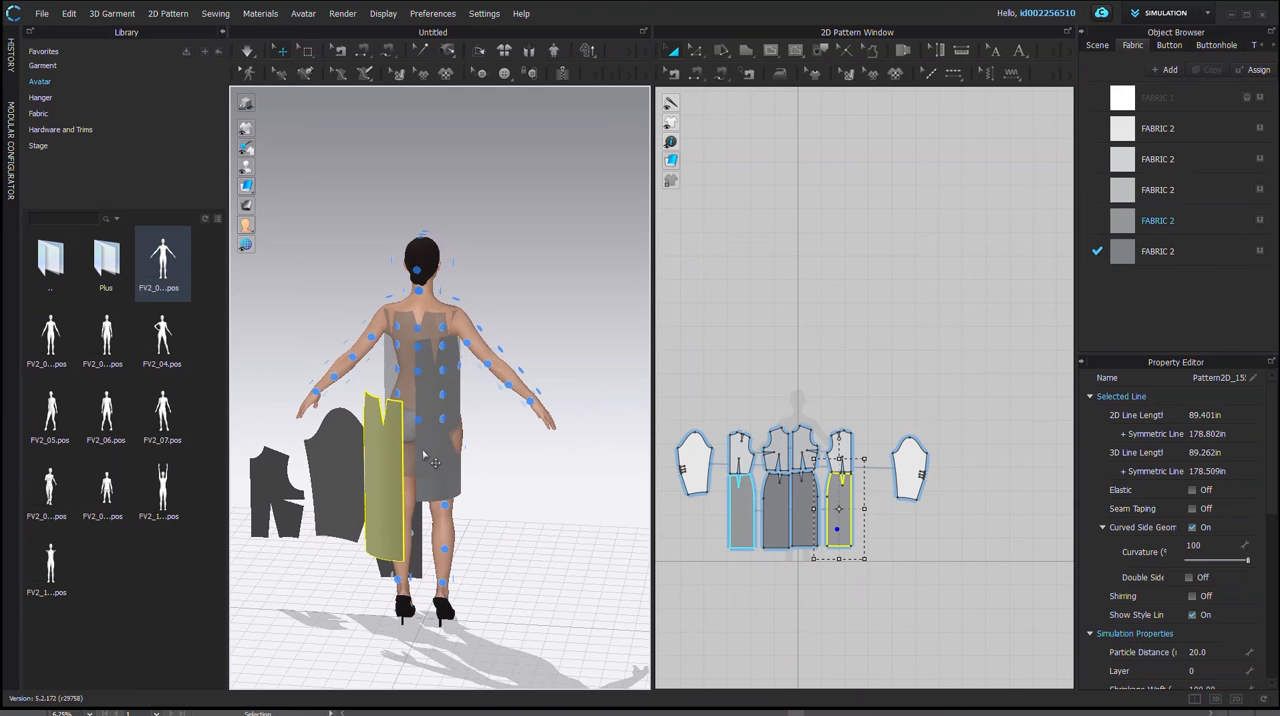
left_click(444, 465)
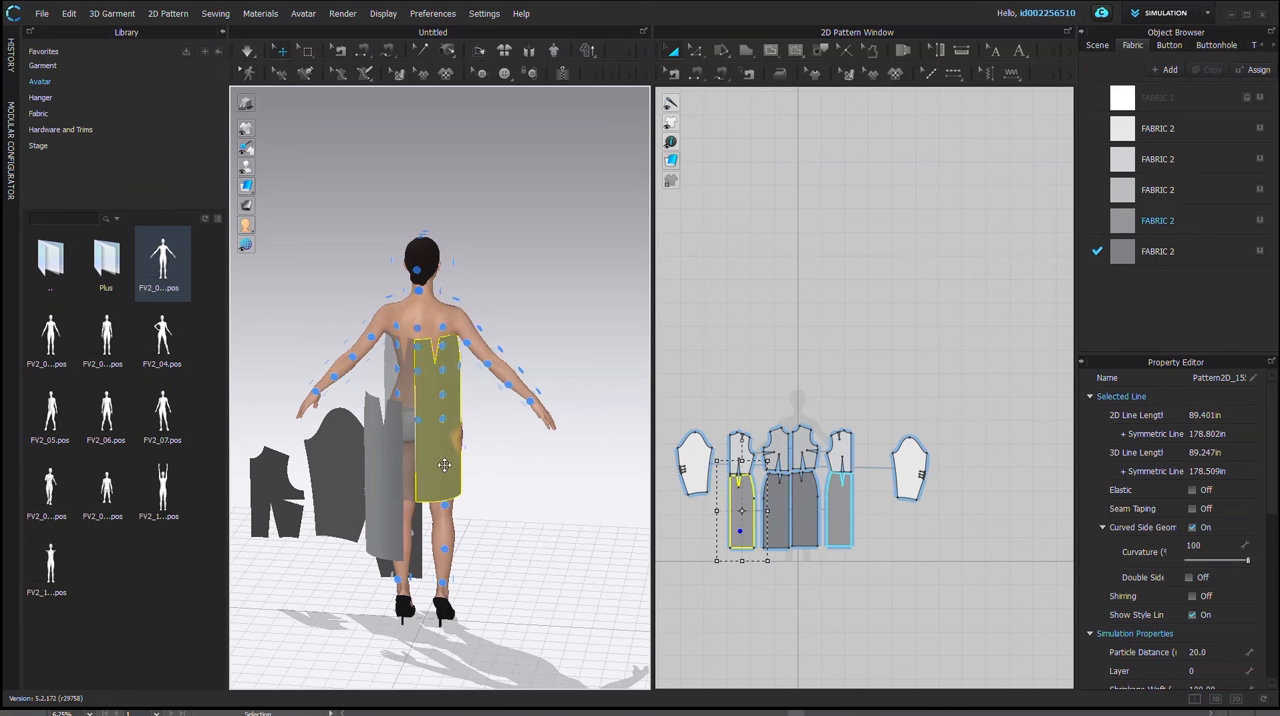
left_click_drag(439, 456, 438, 504)
right_click_drag(438, 504, 441, 540)
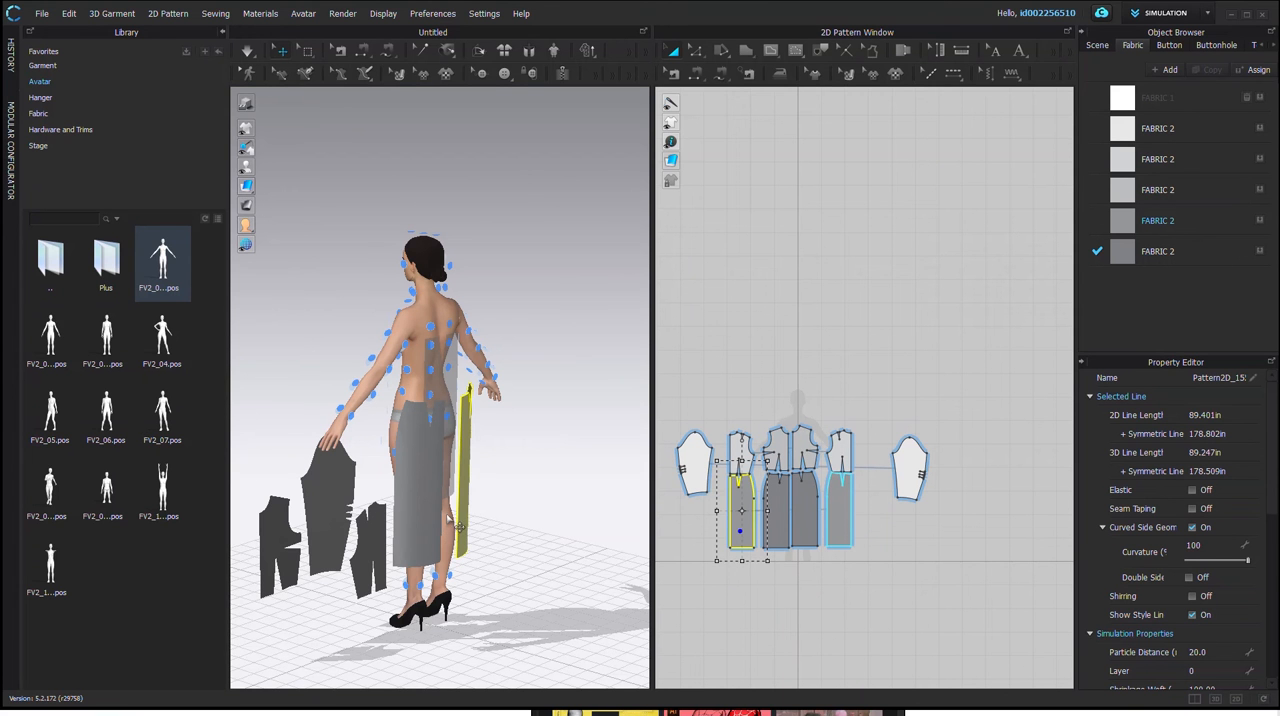
Step: Hide the arrangement points around the avatar in 3D
left_click(507, 421)
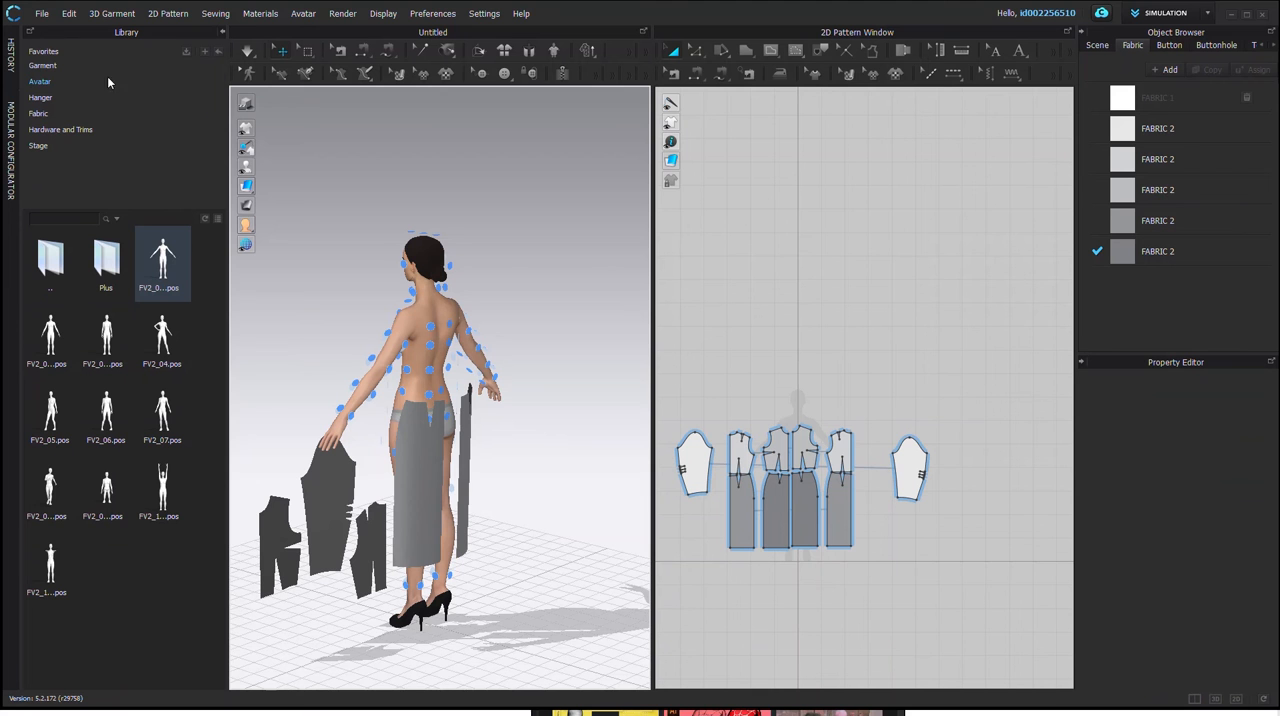
left_click(507, 392)
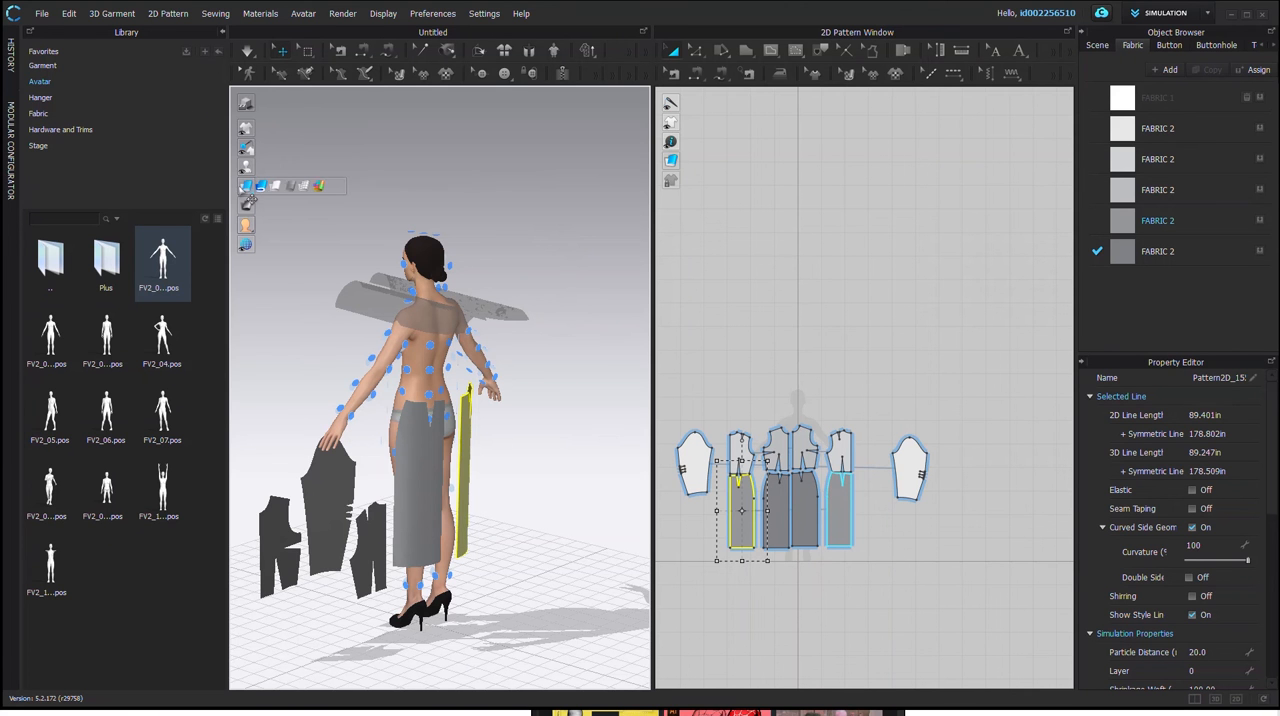
mouse_move(246, 169)
left_click(285, 168)
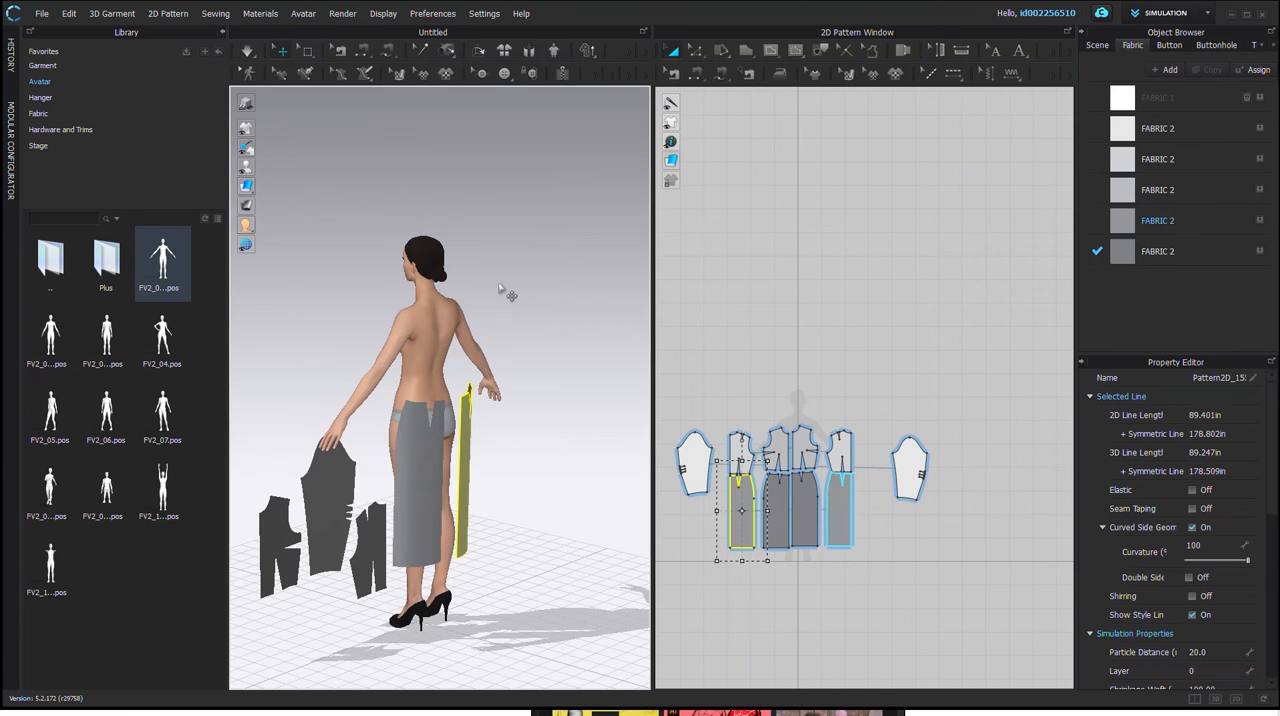
Step: Undo the separate downward moves of the two back skirt pieces
key("ctrl+z")
key("ctrl+z")
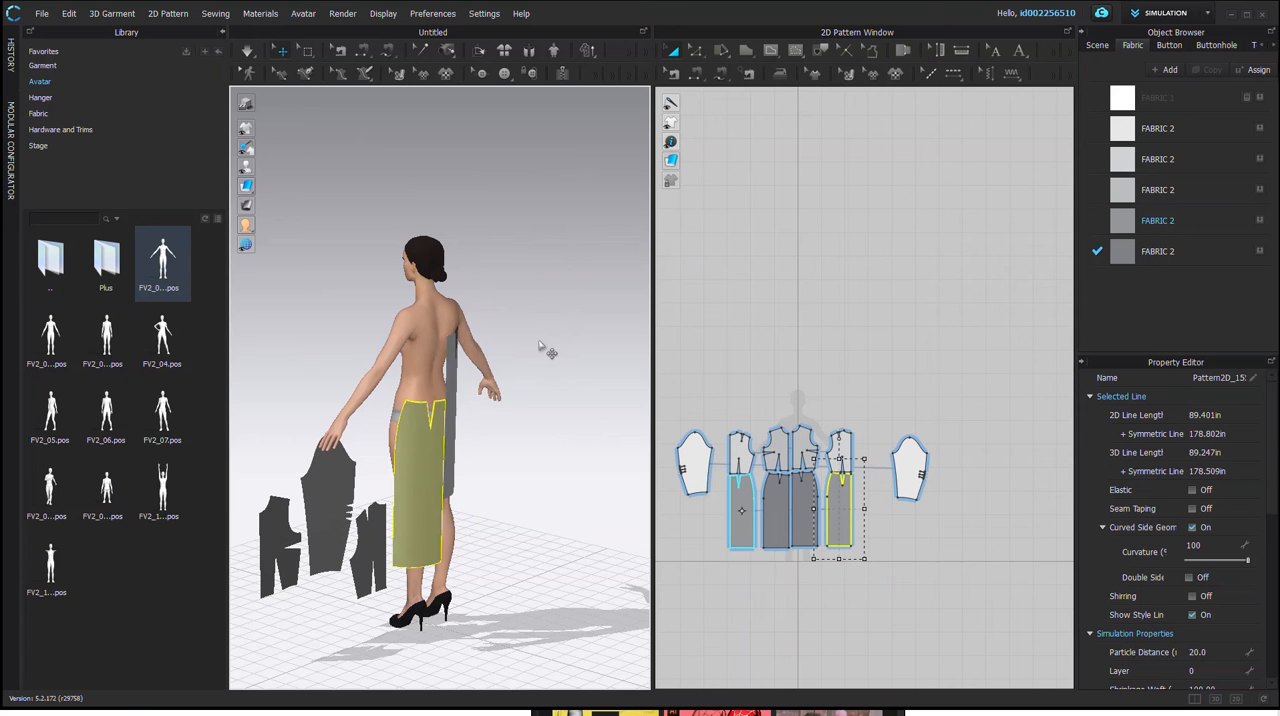
key("ctrl+z")
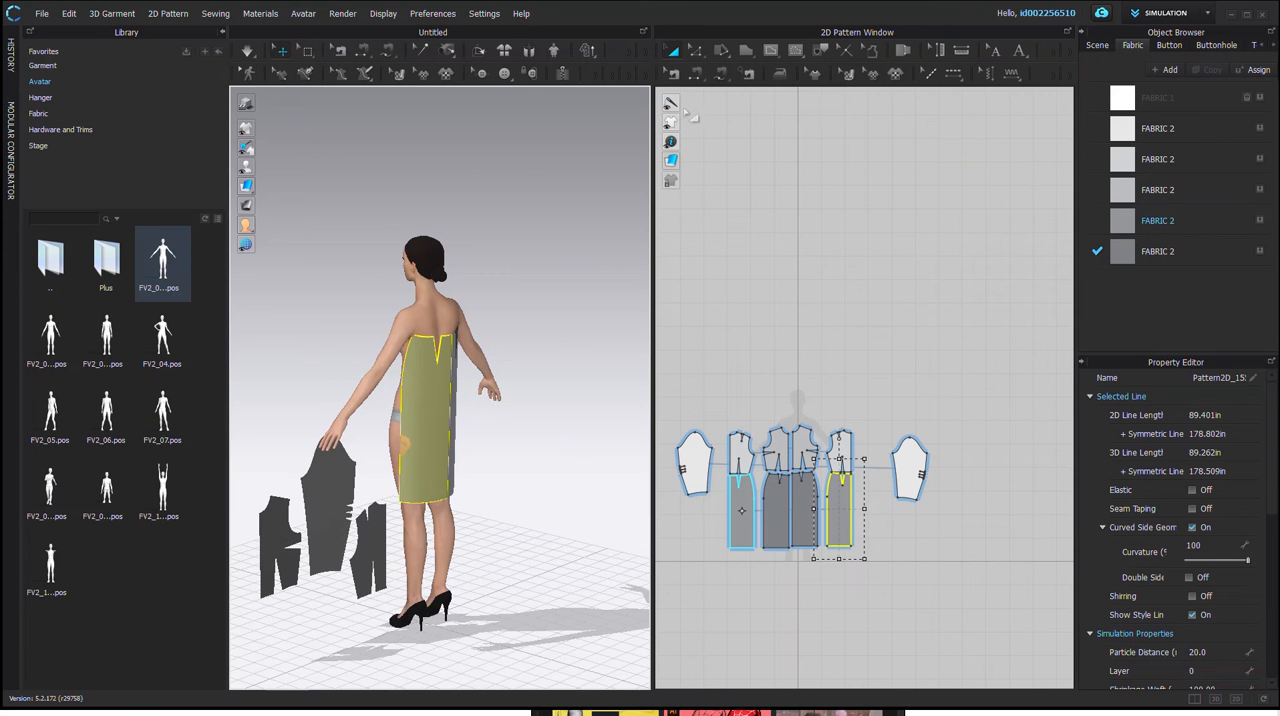
Step: Select both back skirt pieces together and lower them to the avatar's waist in 3D
left_click(675, 52)
left_click(444, 398)
right_click_drag(540, 432, 505, 472)
left_click(471, 470, "shift")
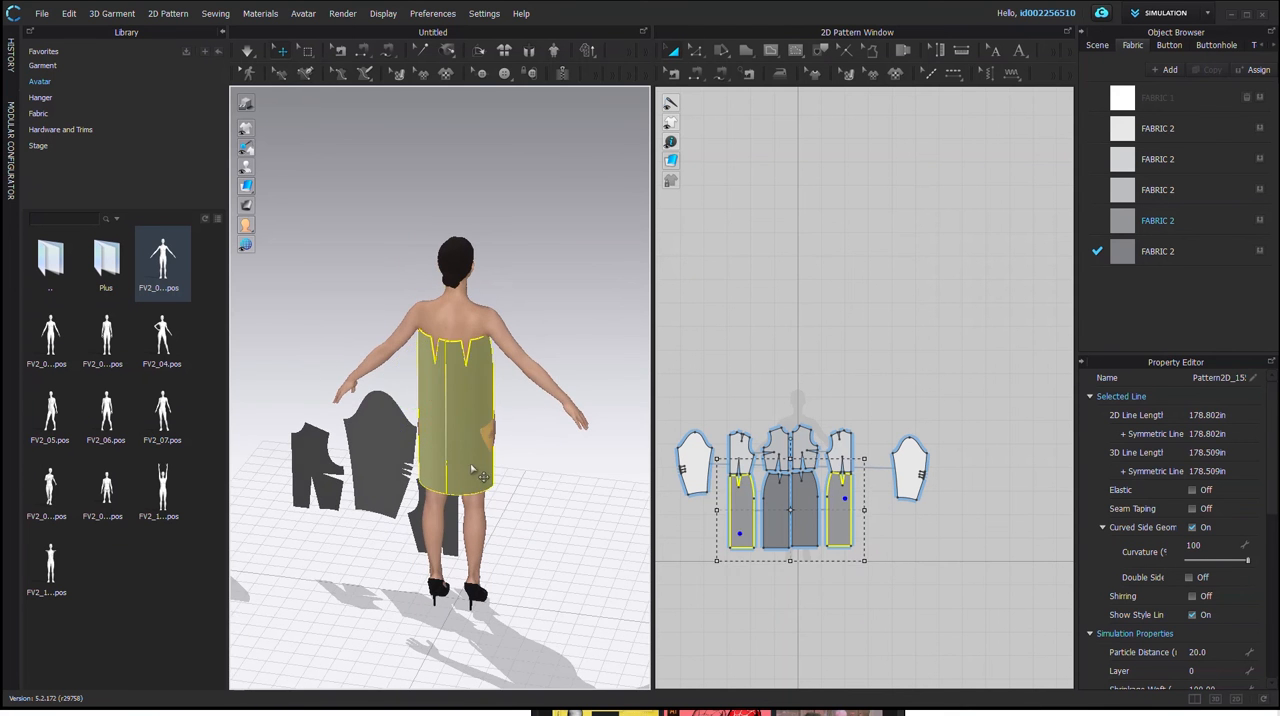
right_click_drag(476, 370, 444, 375)
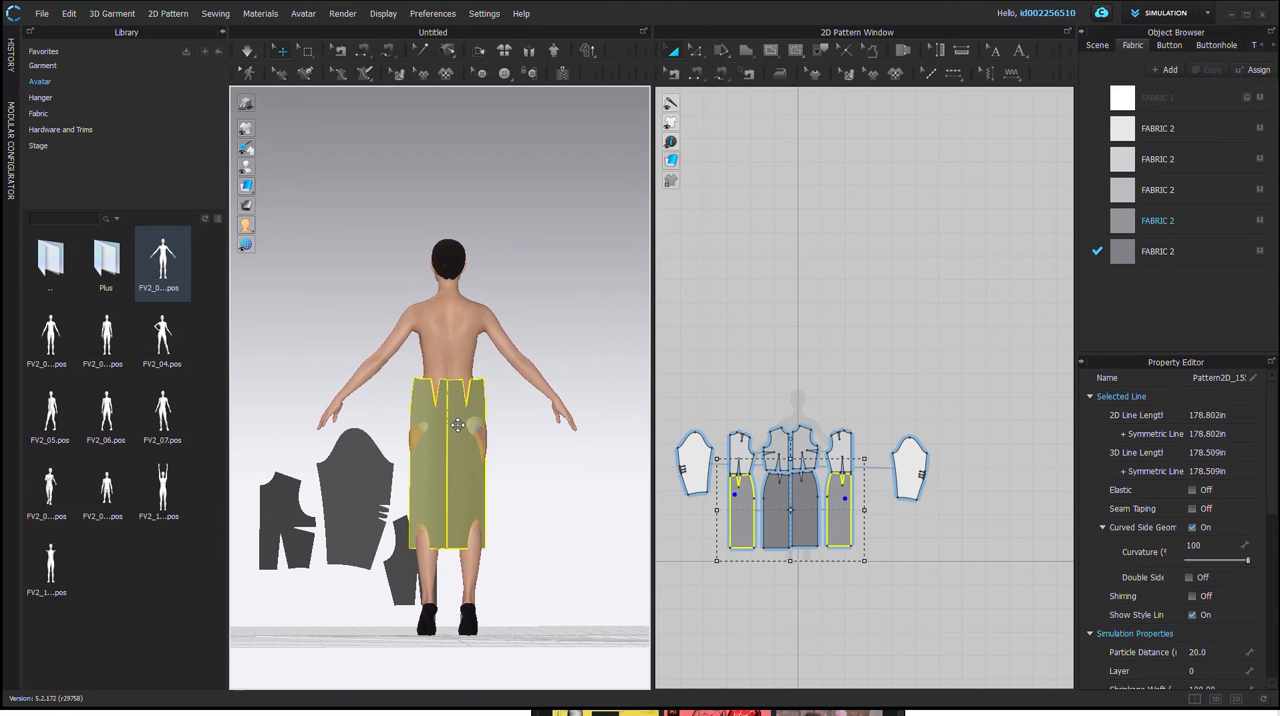
Step: Show the arrangement points and place the symmetric front skirt pieces in front of the avatar's hips
right_click_drag(416, 418, 538, 455)
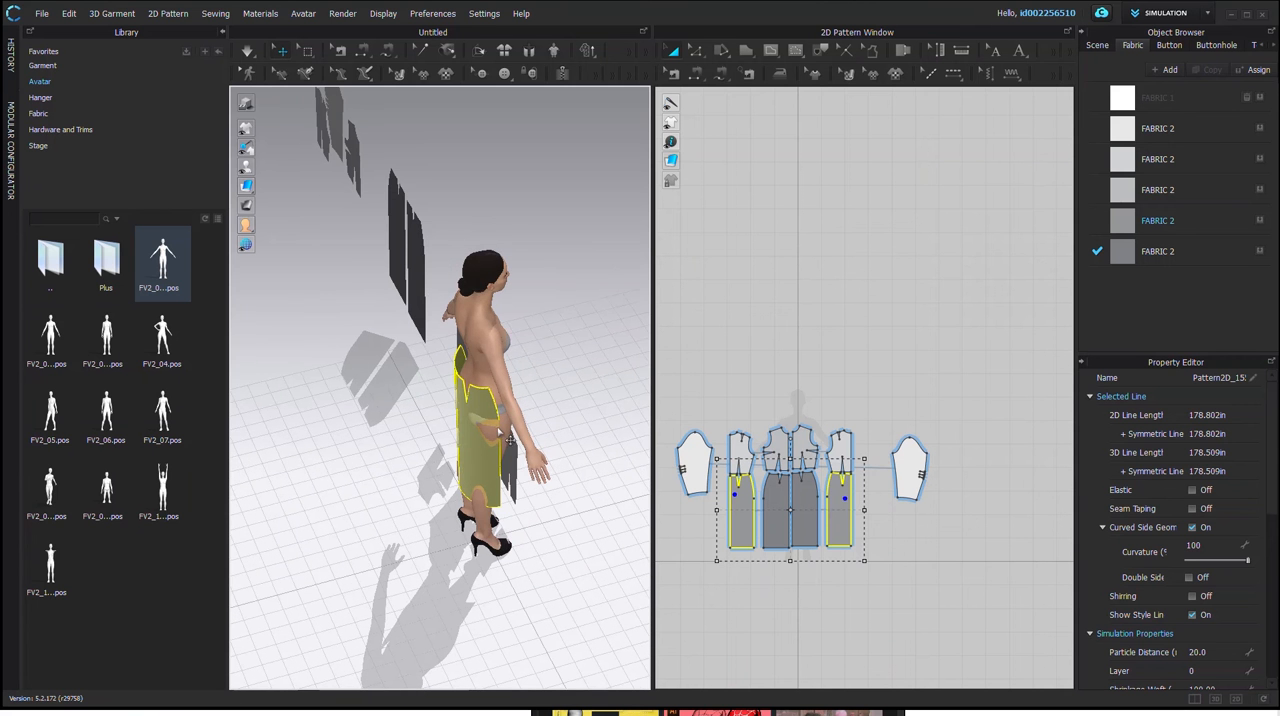
right_click_drag(461, 478, 474, 432)
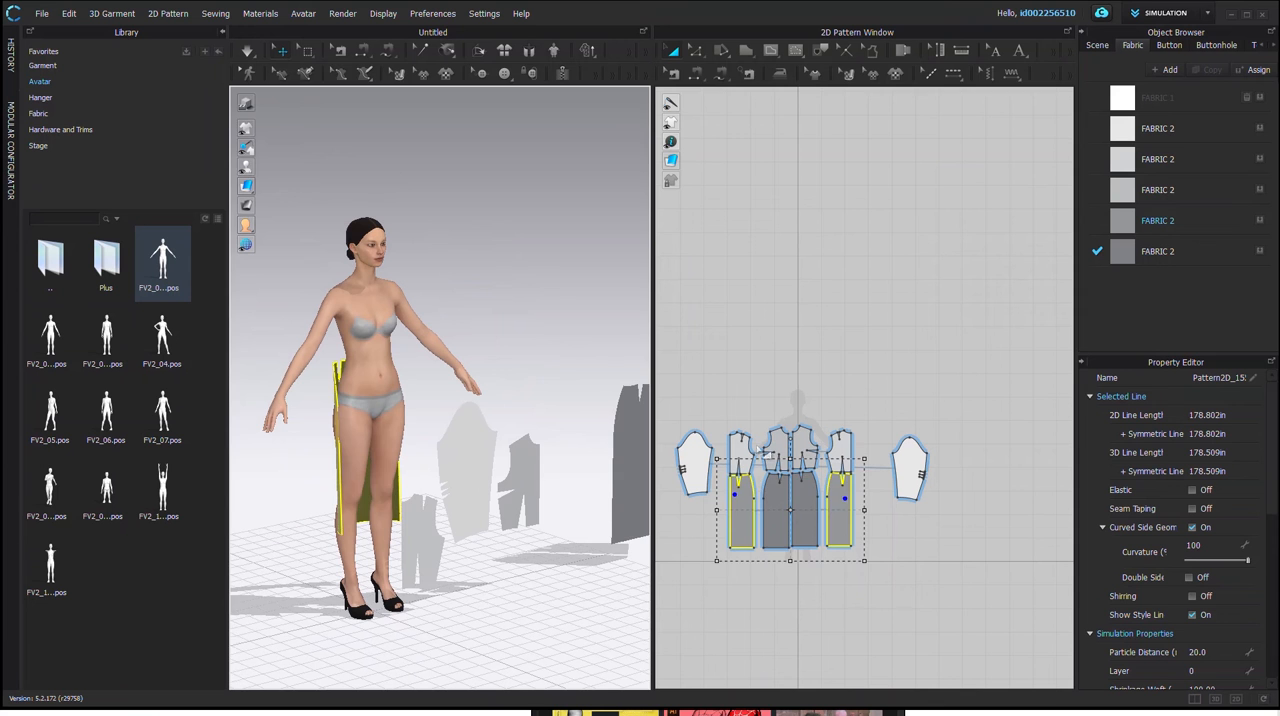
left_click(776, 500)
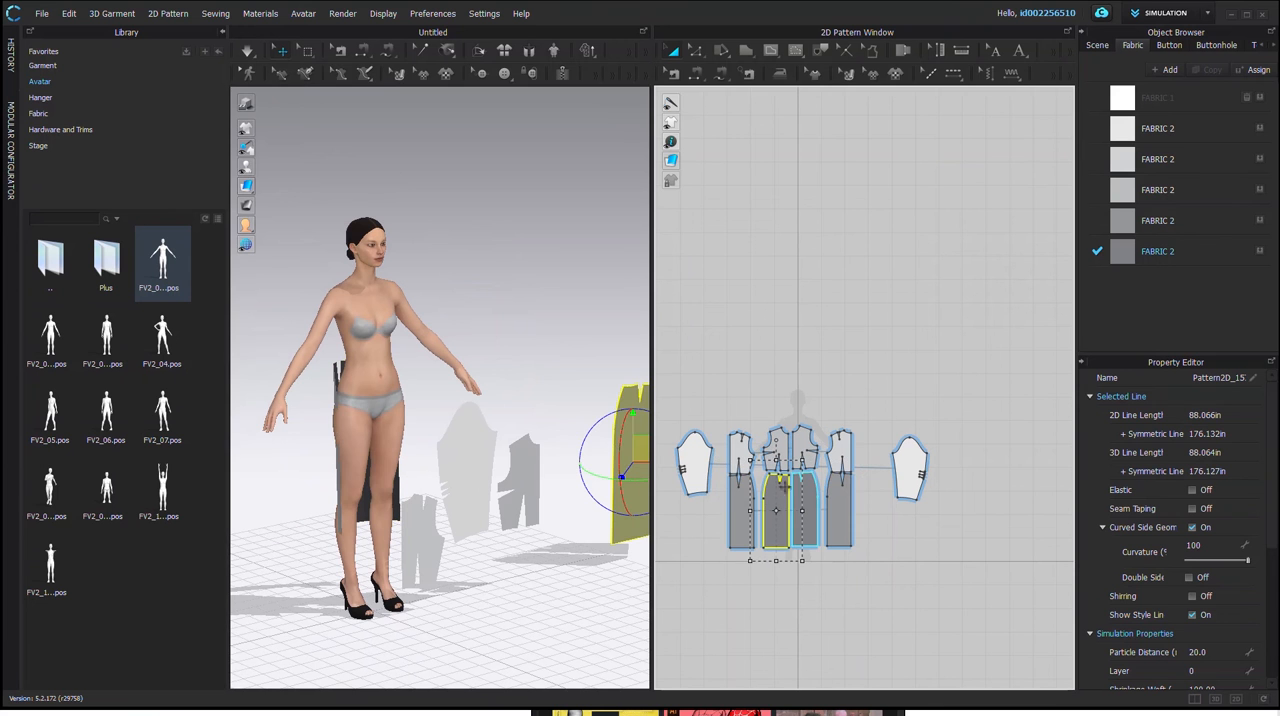
left_click(246, 166)
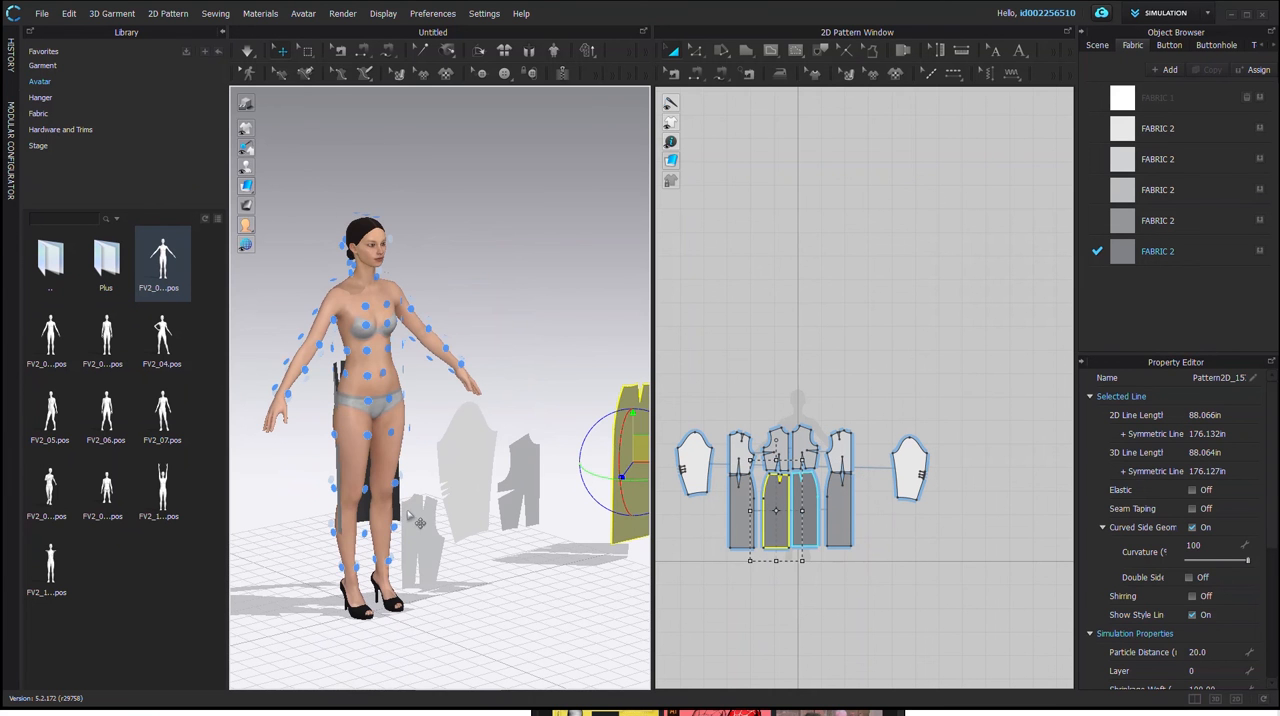
left_click(367, 437)
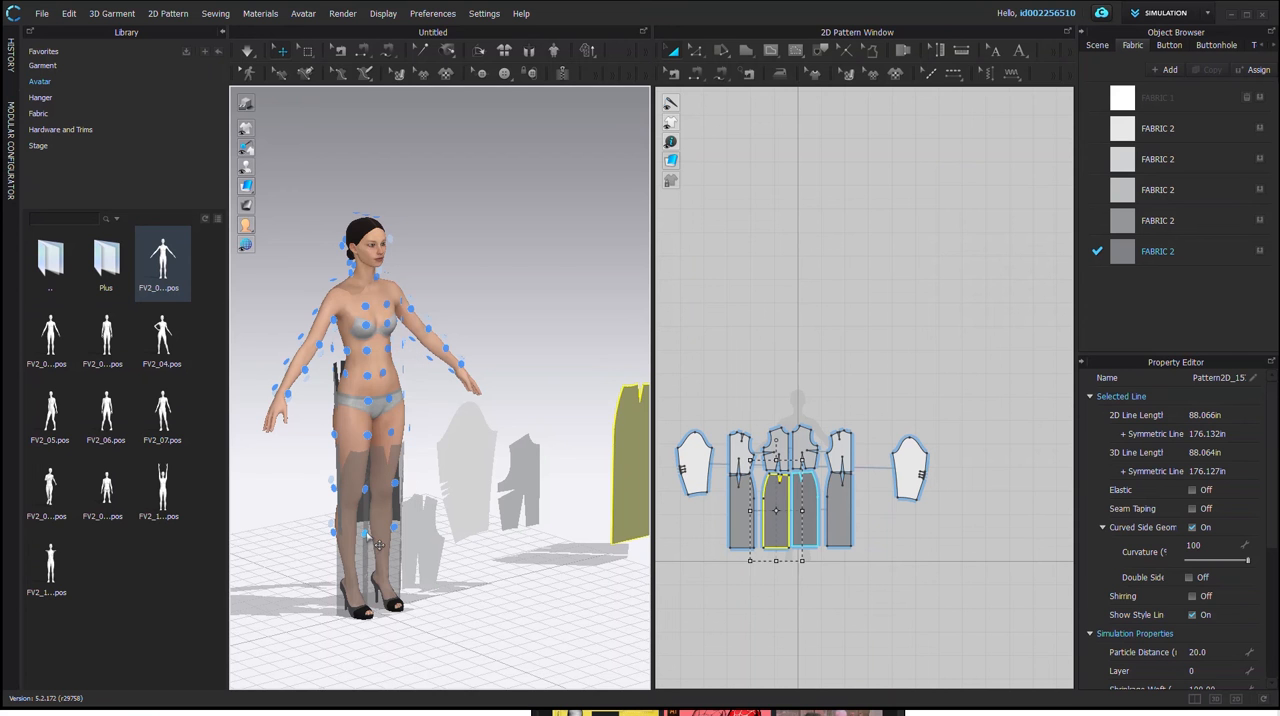
left_click_drag(378, 545, 378, 501)
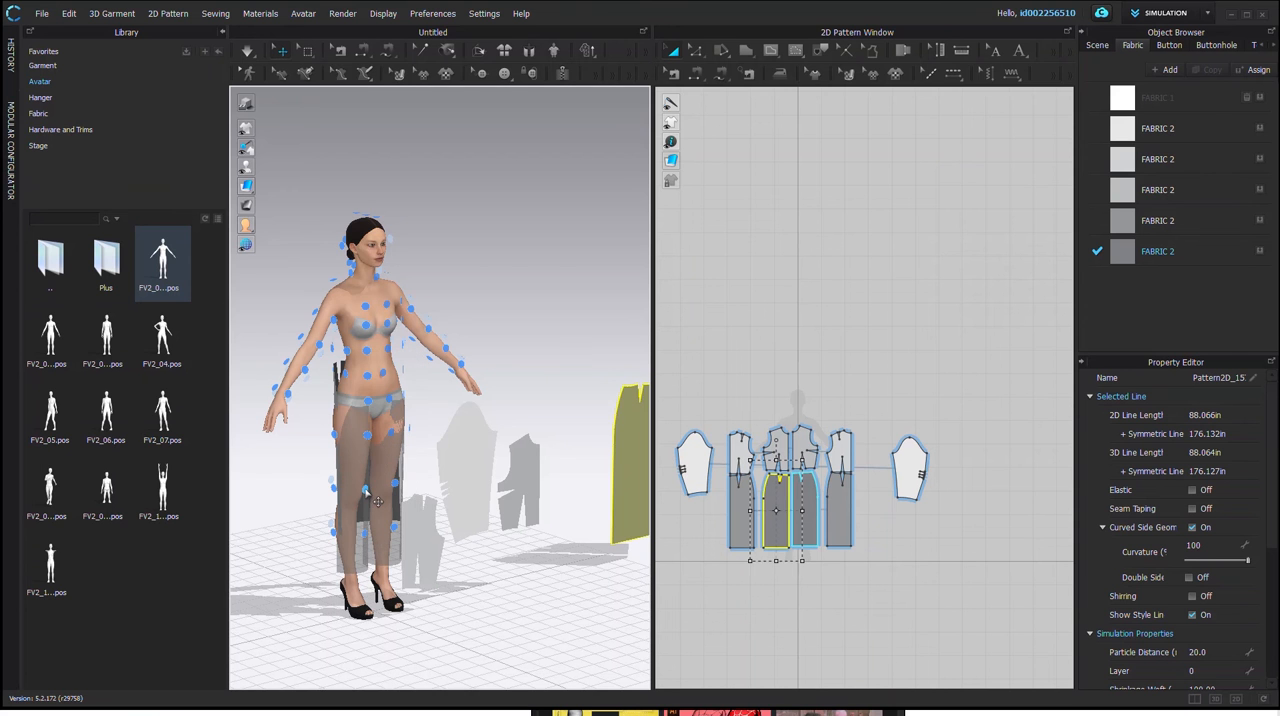
left_click(396, 444)
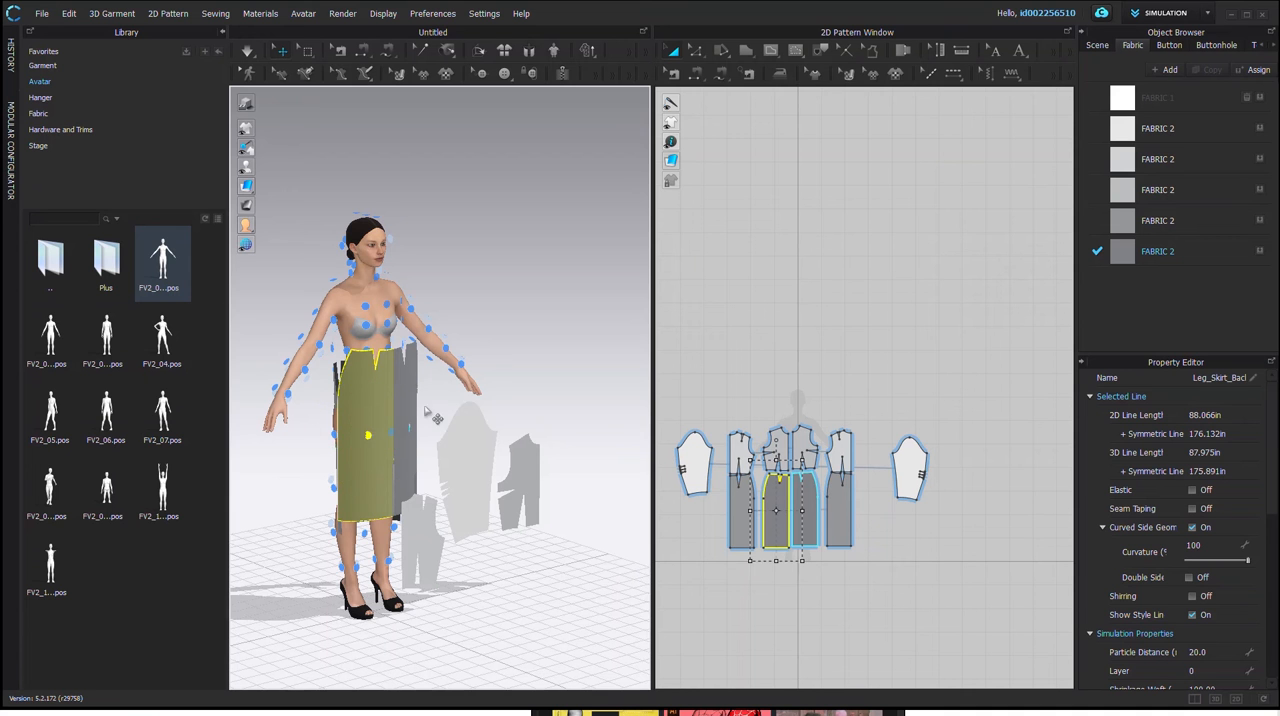
Step: Select both front skirt pieces and lower them toward waist level in 3D, agreeing to delete the avatar's current motion
left_click(809, 526, "shift")
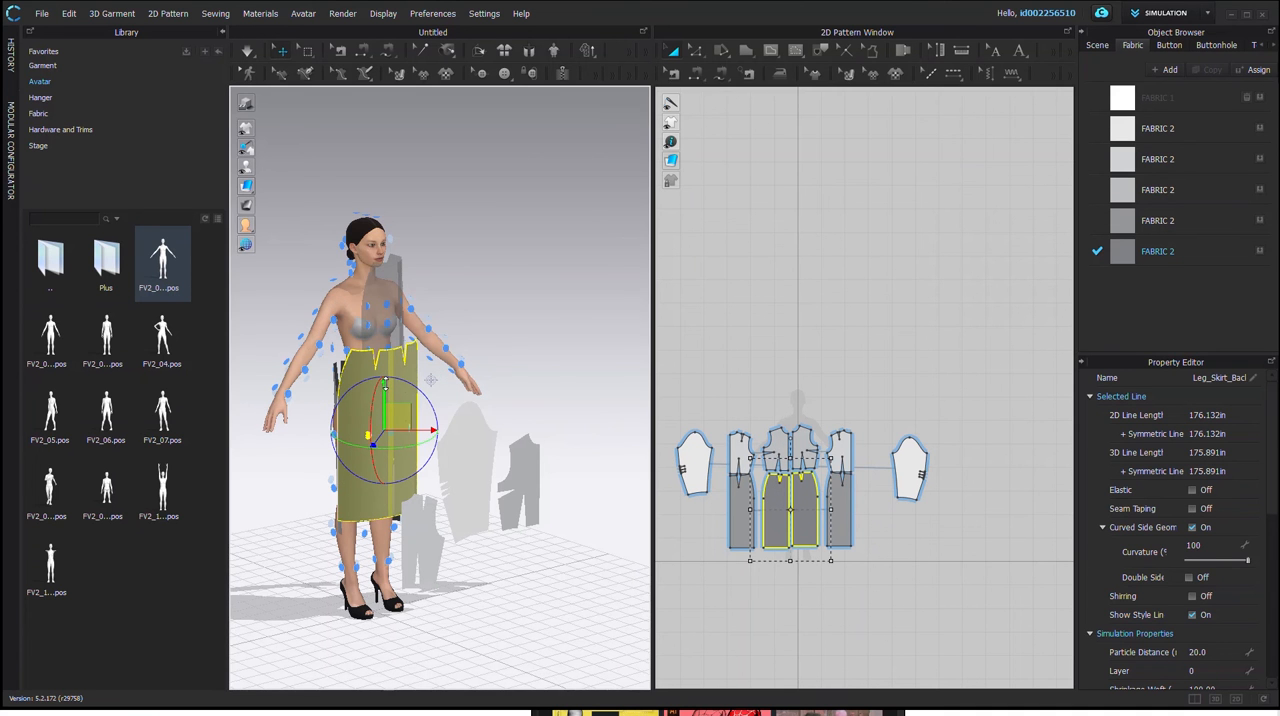
left_click(388, 408)
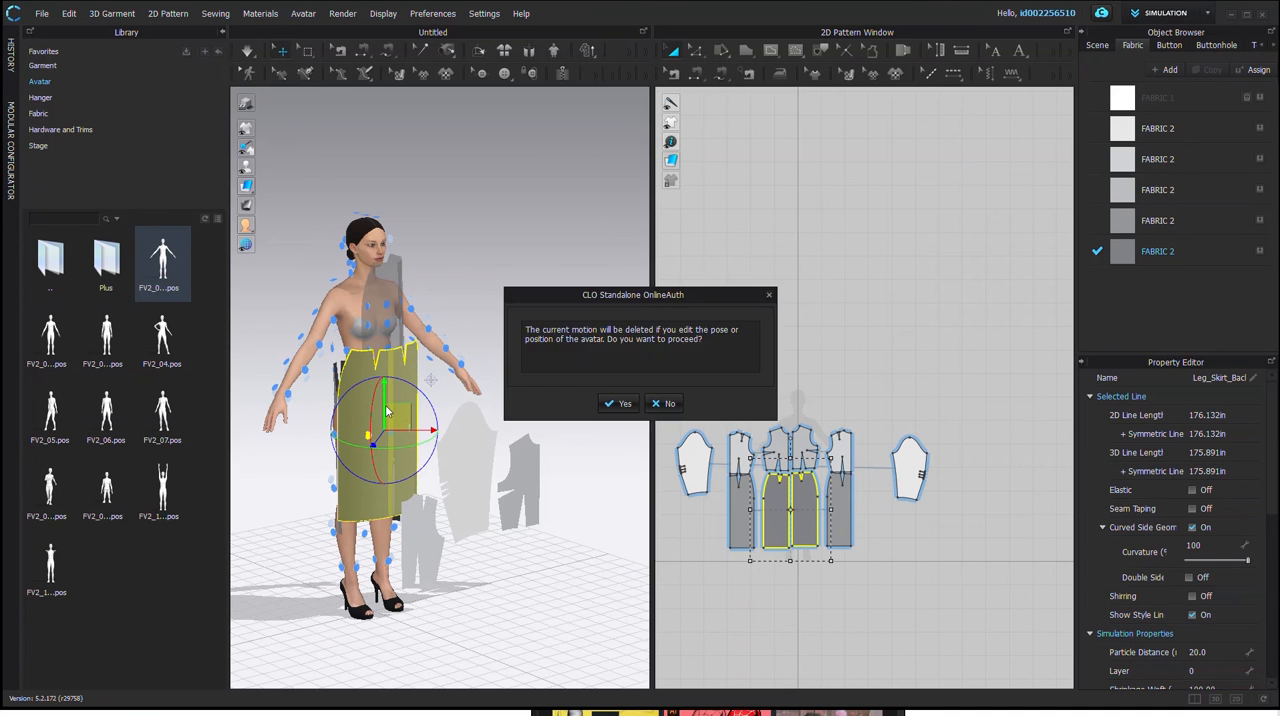
left_click(618, 403)
left_click_drag(386, 402, 386, 423)
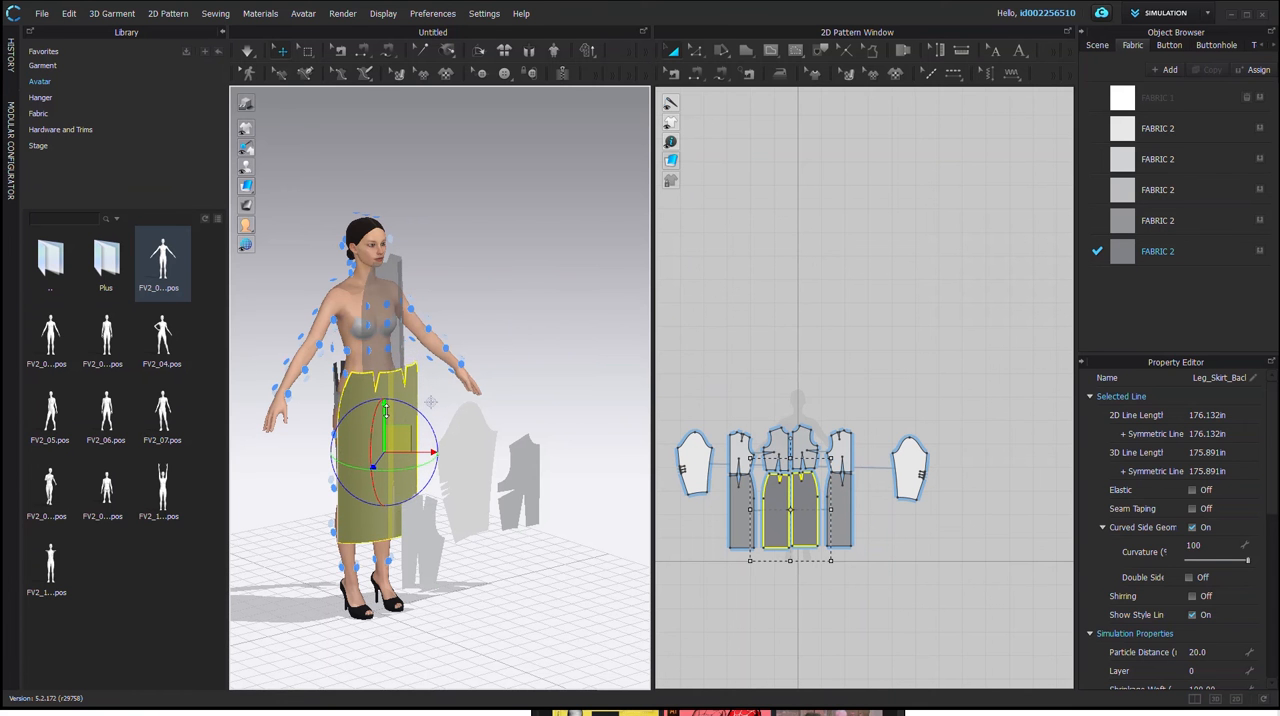
Step: Arrange the symmetric front bodice pieces in front of the avatar's chest using a chest arrangement point
right_click_drag(492, 395, 456, 375)
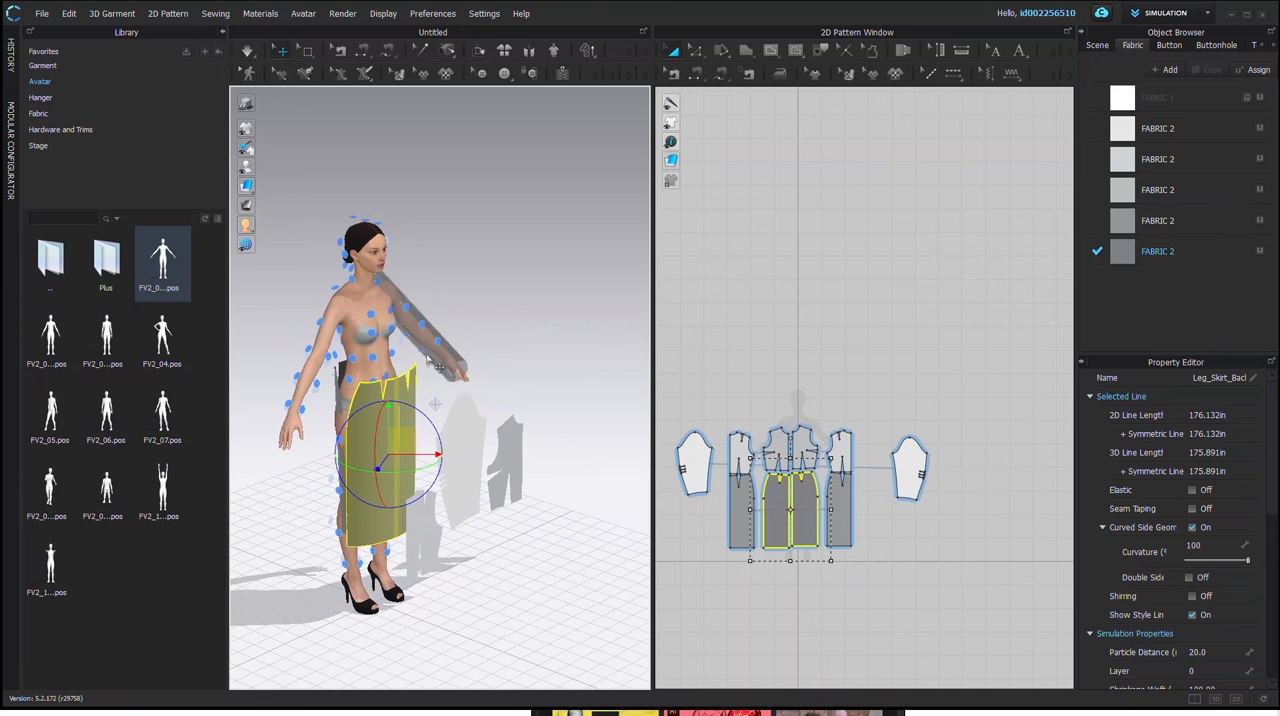
left_click(802, 443)
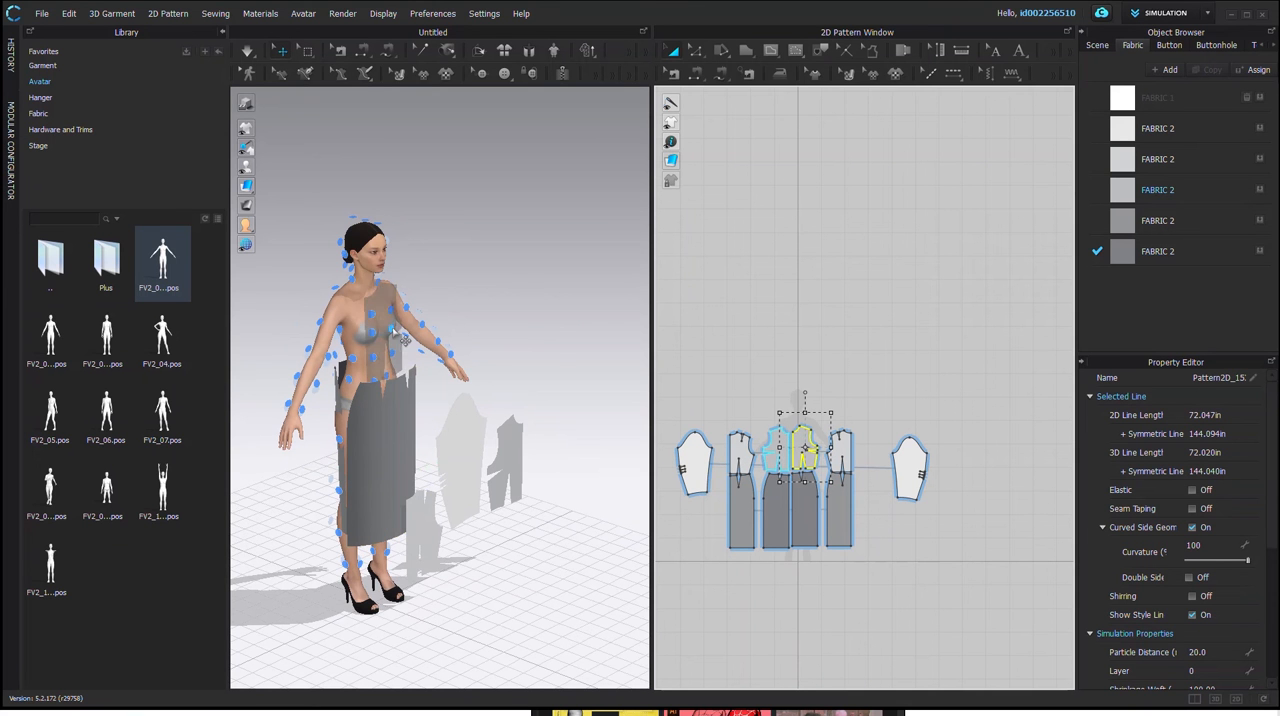
right_click_drag(393, 331, 364, 332)
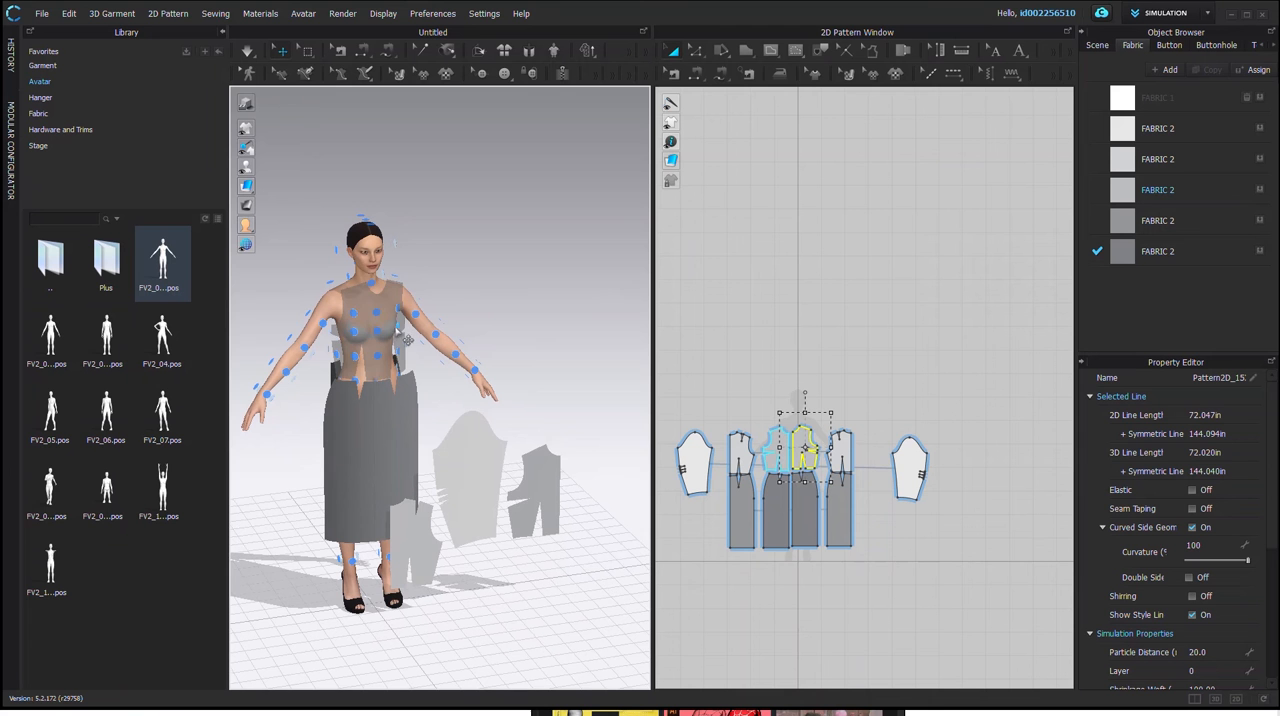
left_click(408, 338)
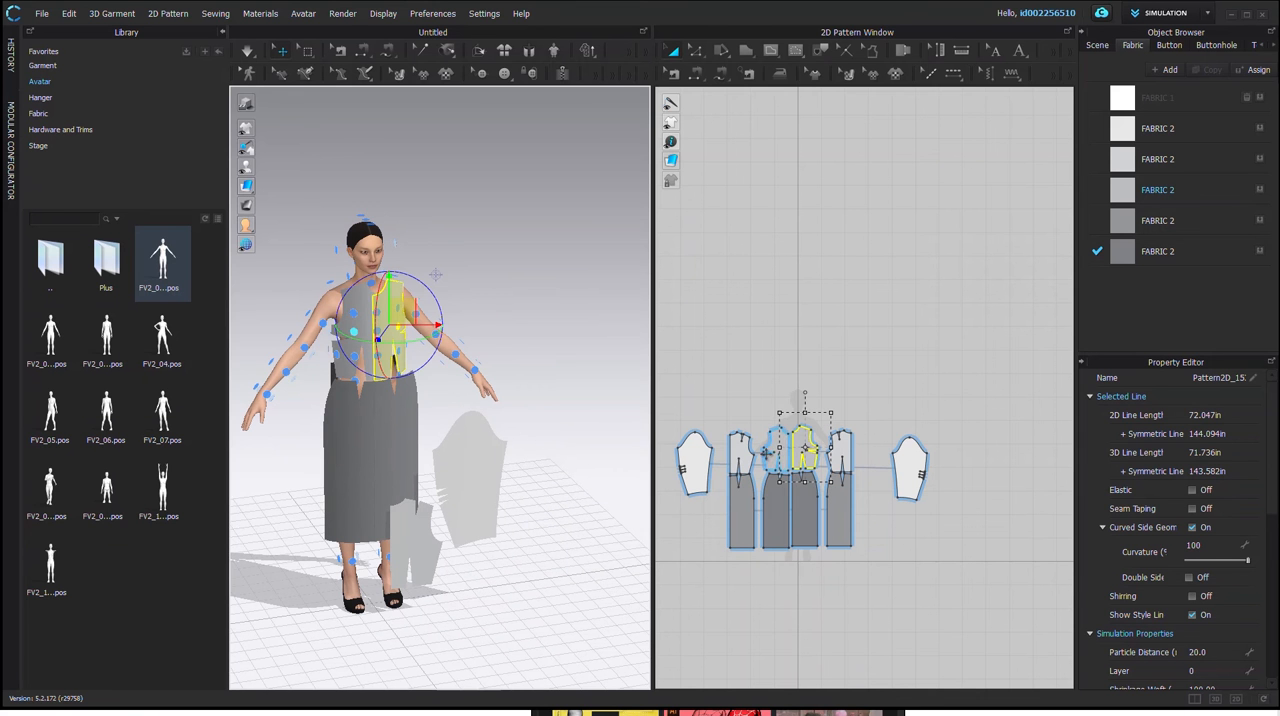
Step: Arrange the symmetric back bodice pieces behind the avatar's upper back using a back arrangement point
left_click(743, 457)
right_click_drag(245, 438, 480, 398)
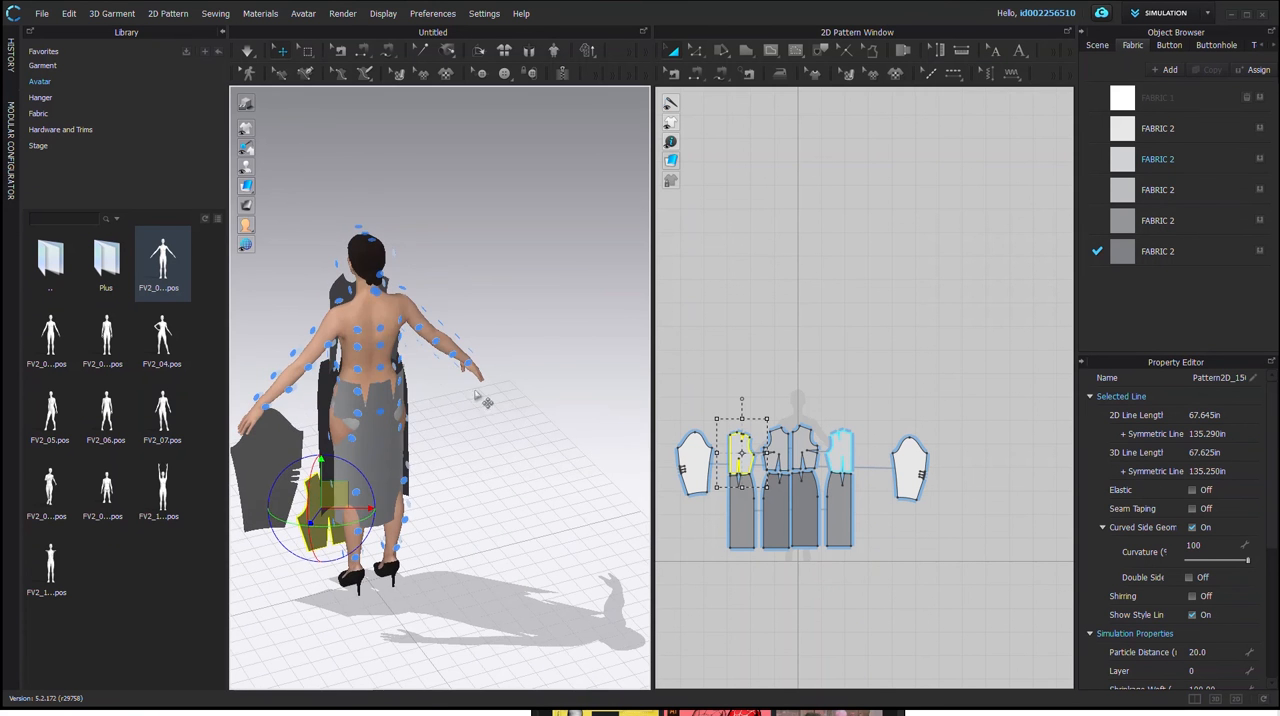
left_click(405, 339)
Step: Wrap the symmetric sleeve pieces around the avatar's arms using an arrangement point on the outside of the arm
right_click_drag(357, 418, 652, 453)
left_click(910, 468)
right_click_drag(557, 354, 417, 366)
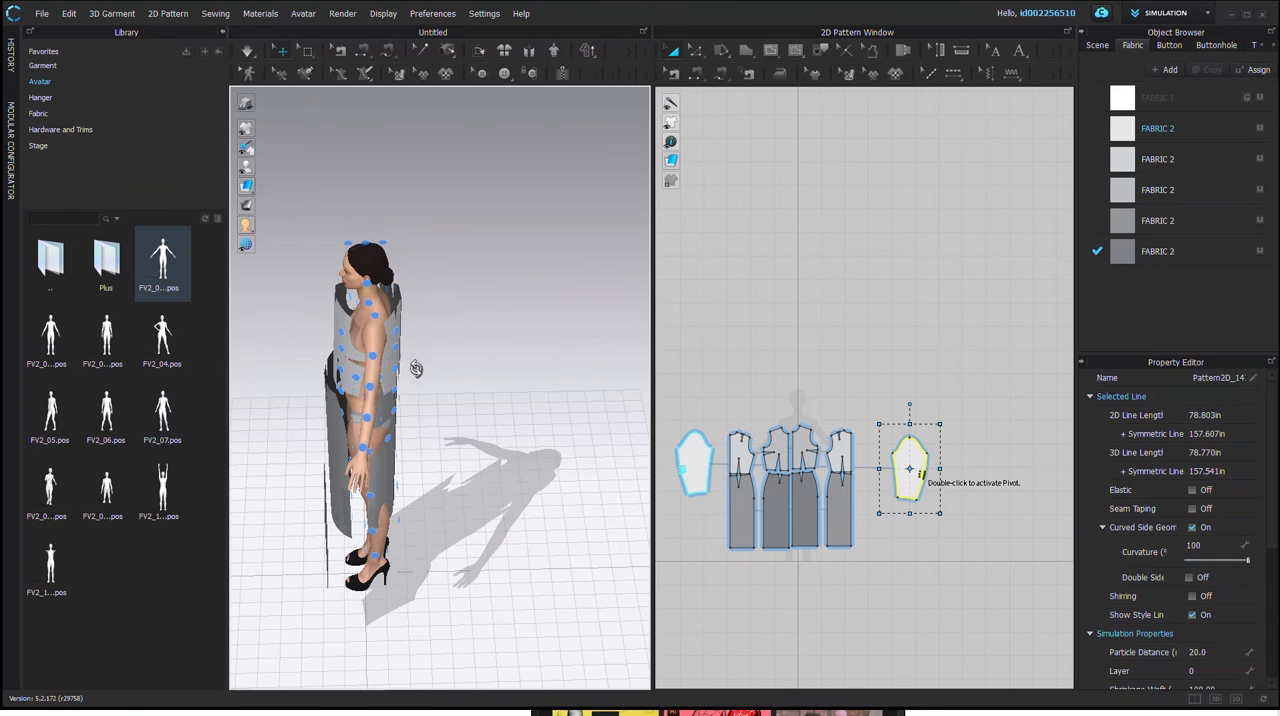
left_click(385, 399)
right_click_drag(385, 399, 503, 434)
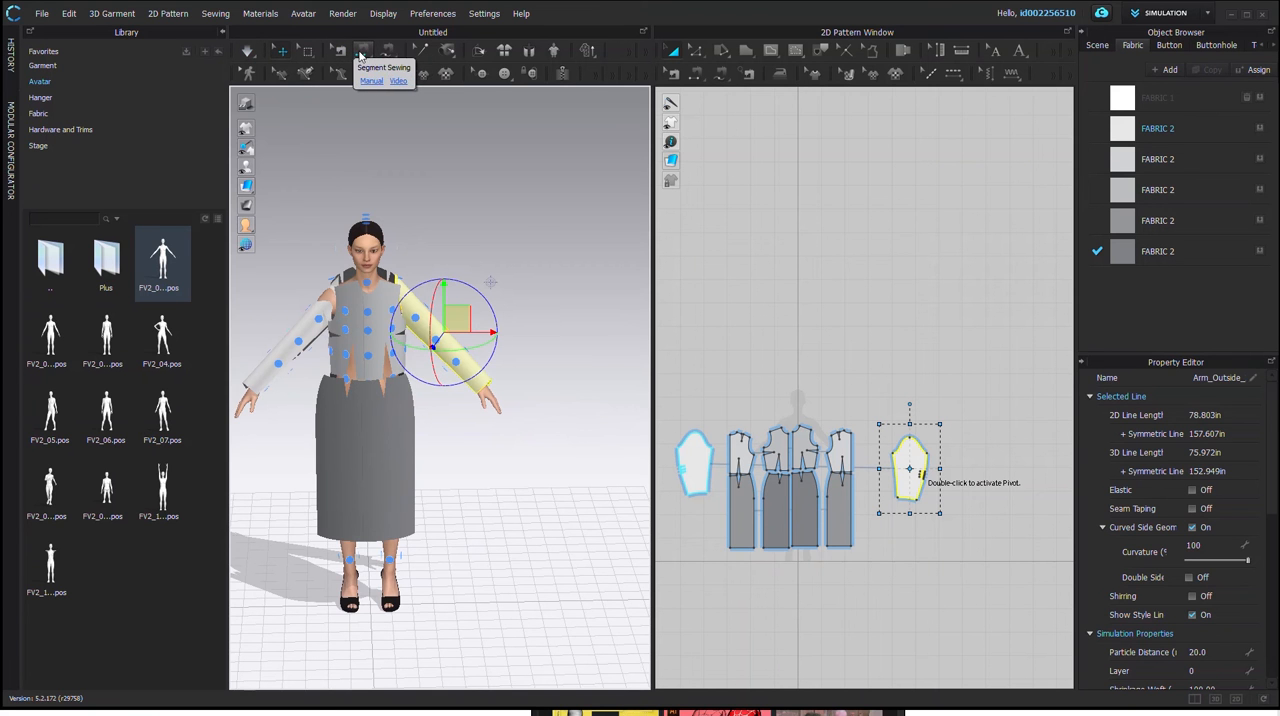
Step: Hide the avatar's arrangement points and look over the arranged bodice, skirt and sleeve pieces in 3D
mouse_move(250, 168)
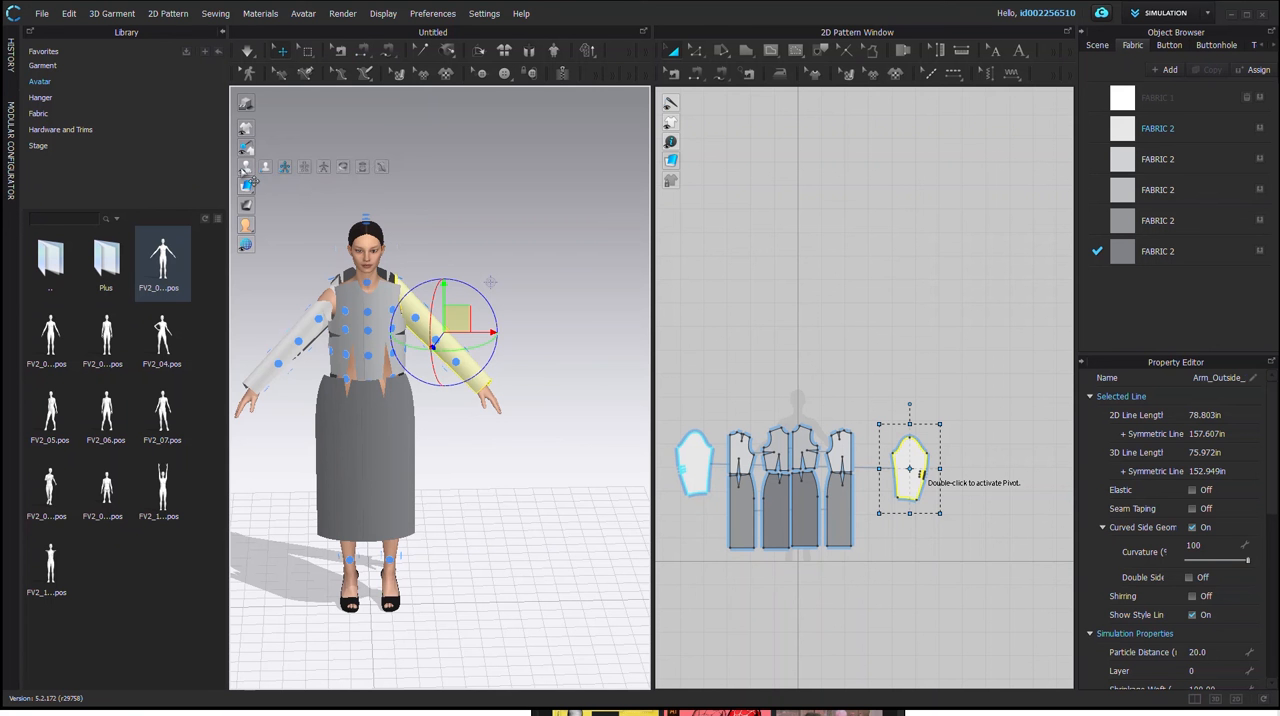
left_click(287, 172)
right_click_drag(490, 388, 366, 288)
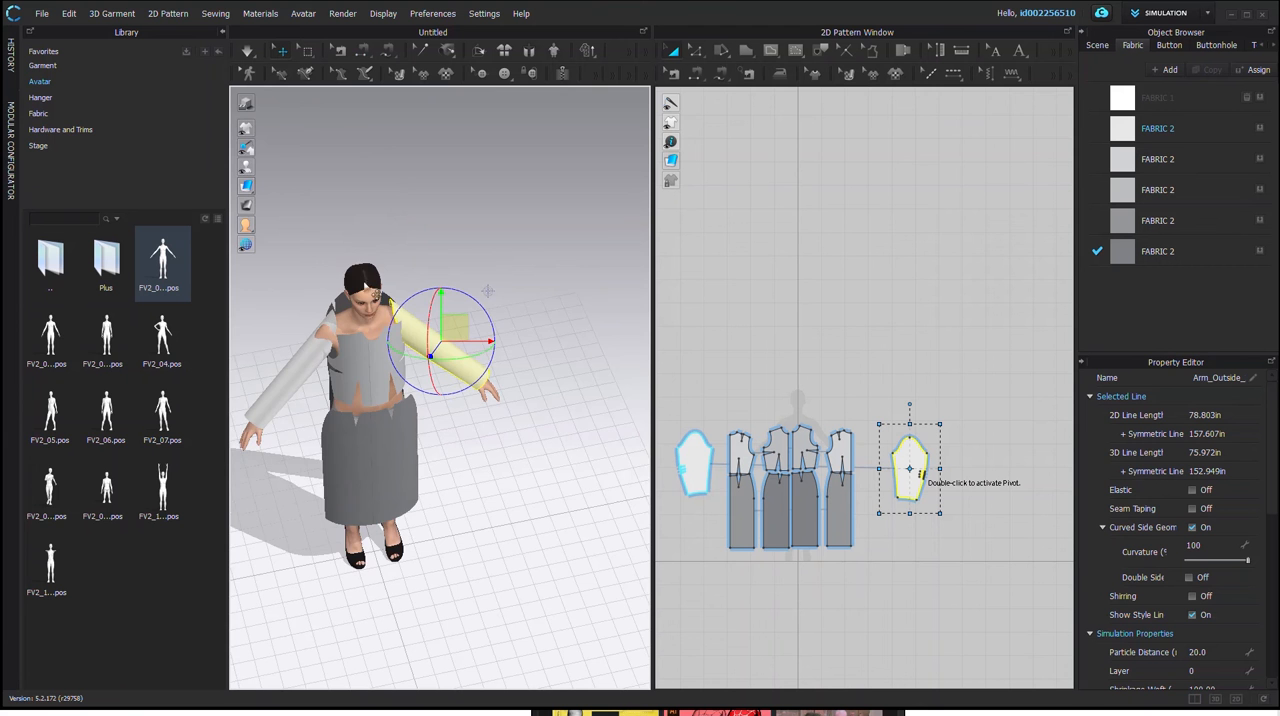
scroll(374, 336, "up", 6)
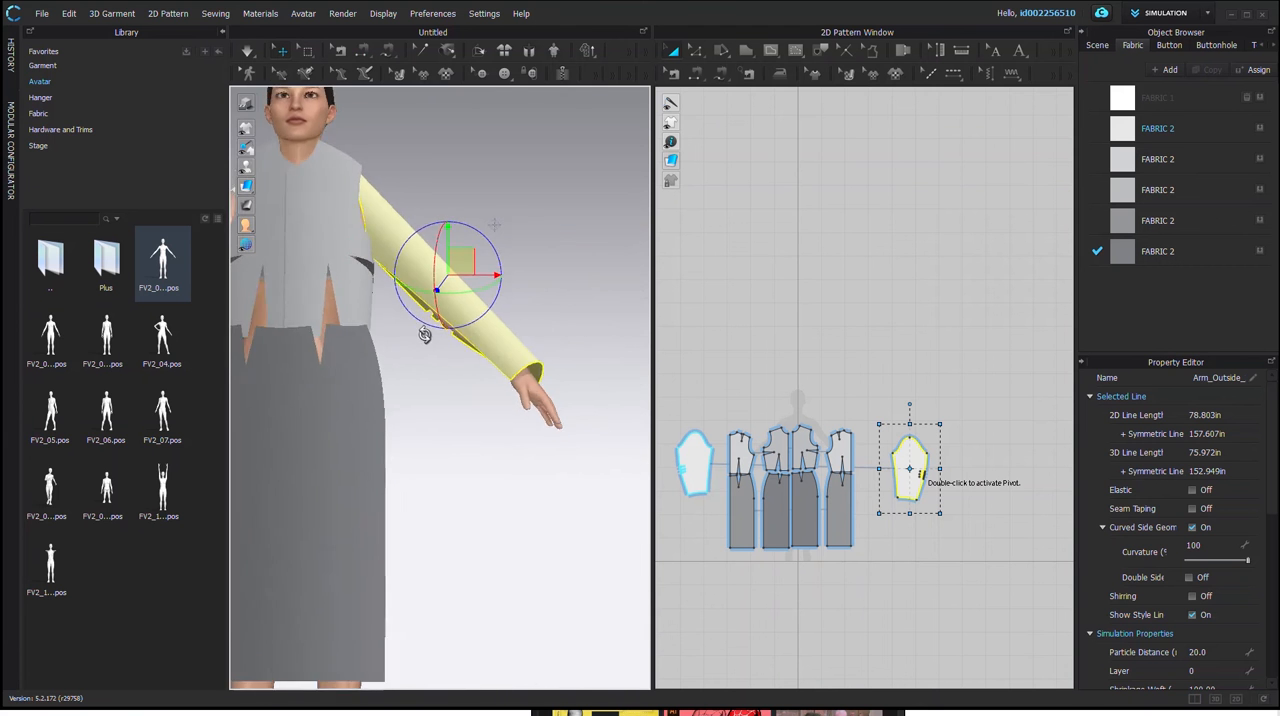
right_click_drag(466, 385, 325, 393)
right_click_drag(352, 627, 546, 556)
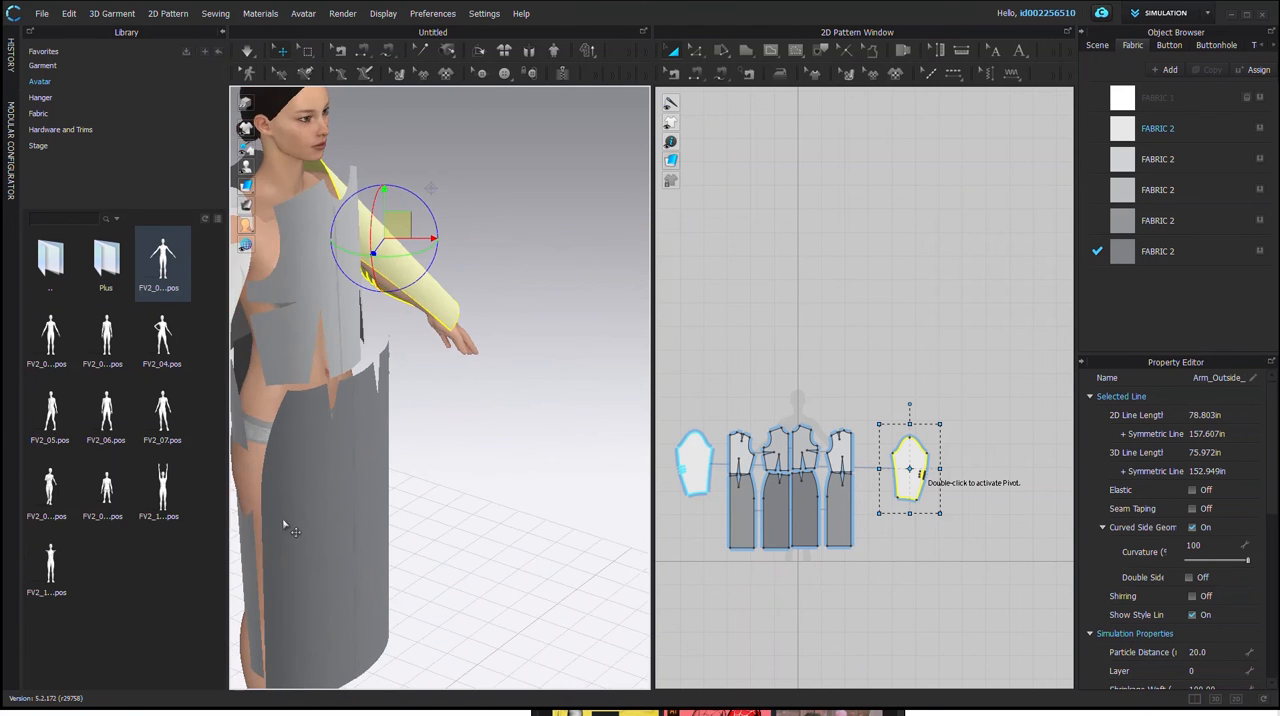
middle_click_drag(310, 495, 432, 446)
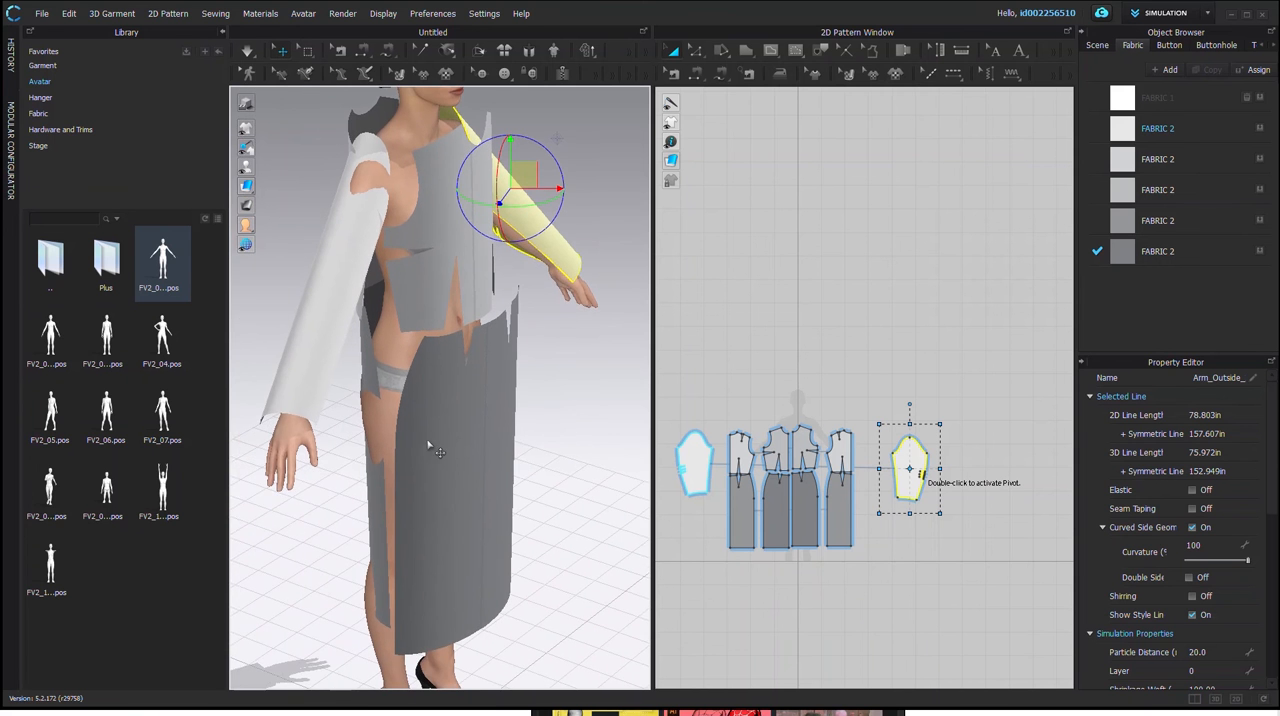
right_click_drag(438, 454, 446, 441)
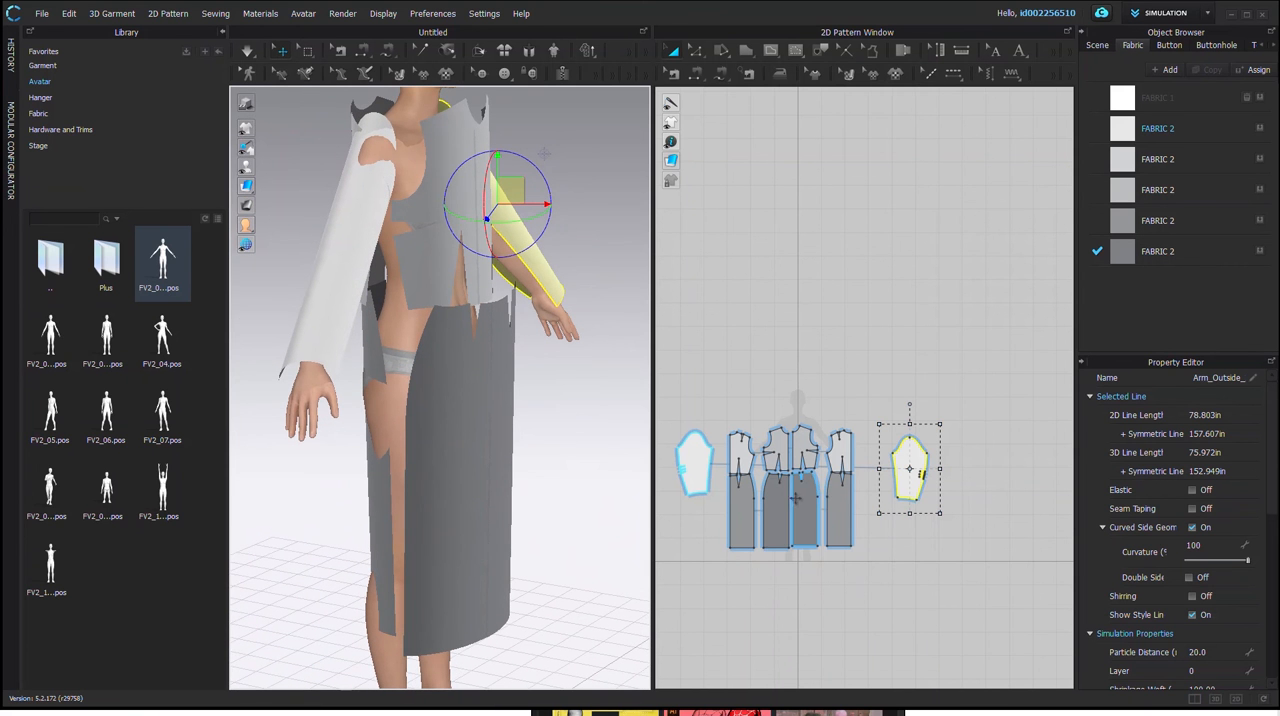
Step: Join the front and back skirt pieces at the side with Segment Sewing, along both the curved hip edge and the straight edge below
scroll(817, 495, "up", 3)
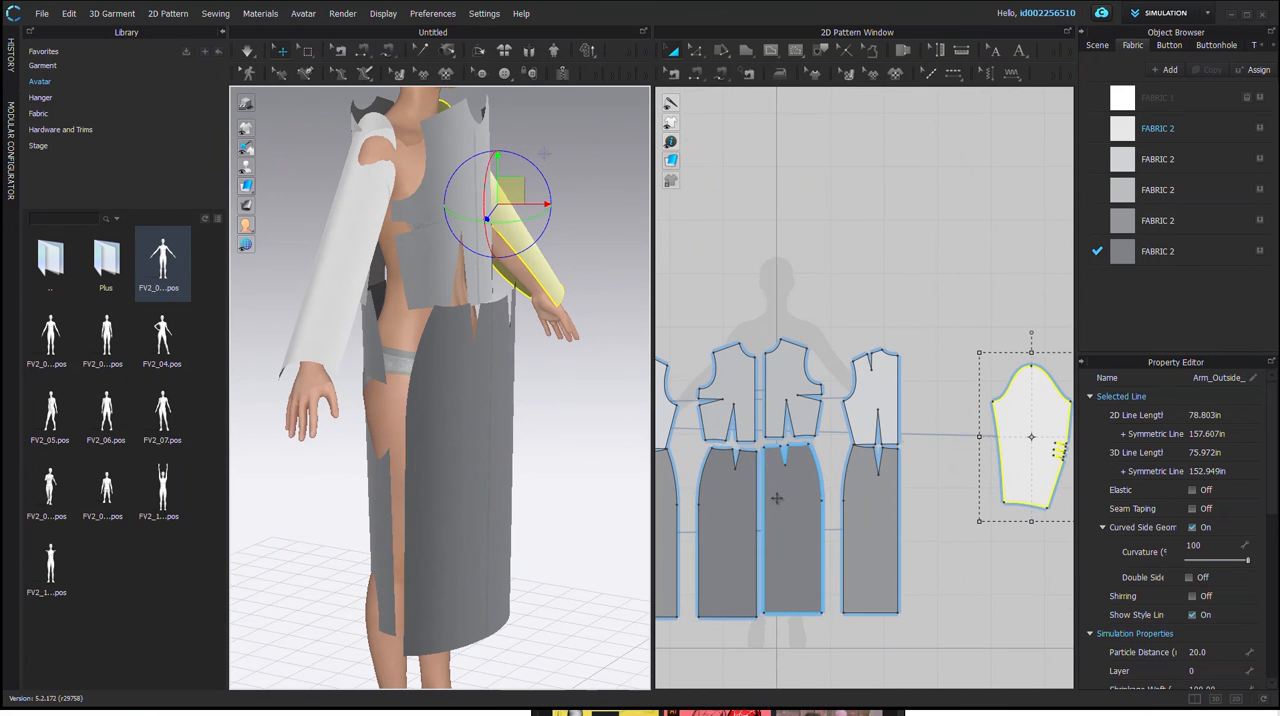
scroll(776, 498, "up", 2)
right_click(898, 490)
middle_click_drag(947, 519, 923, 432)
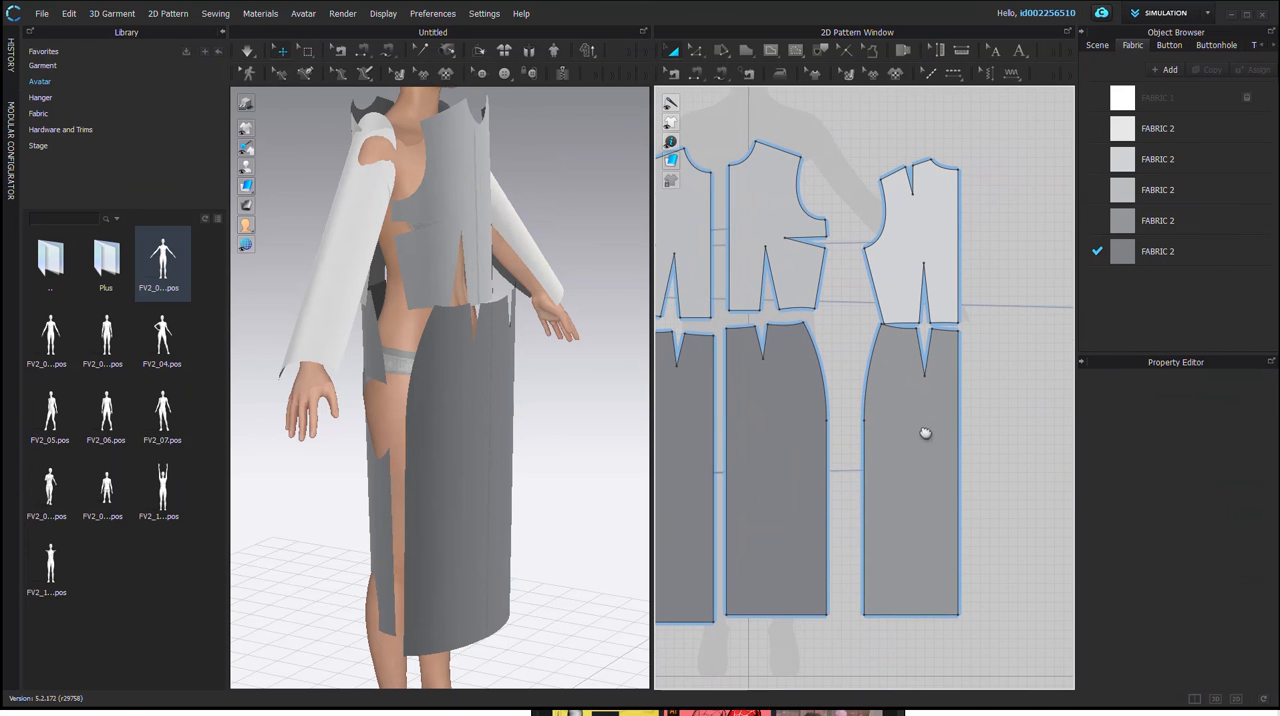
left_click(363, 54)
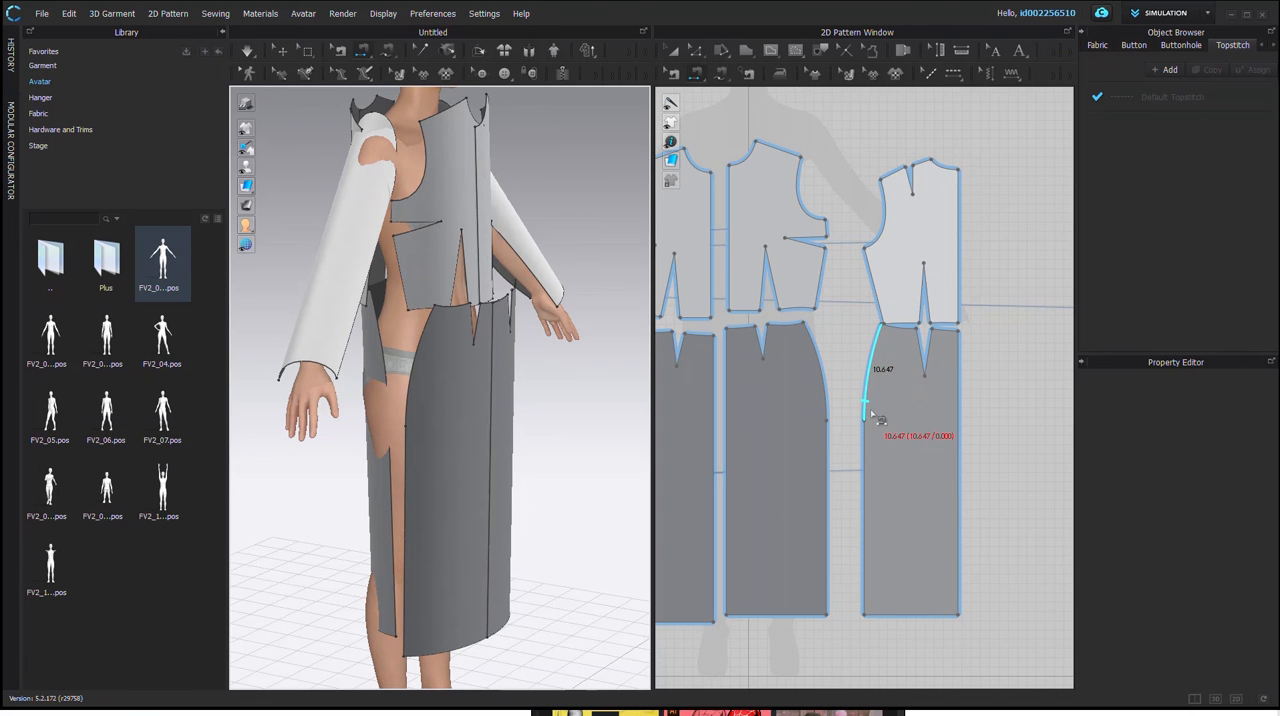
left_click(882, 346)
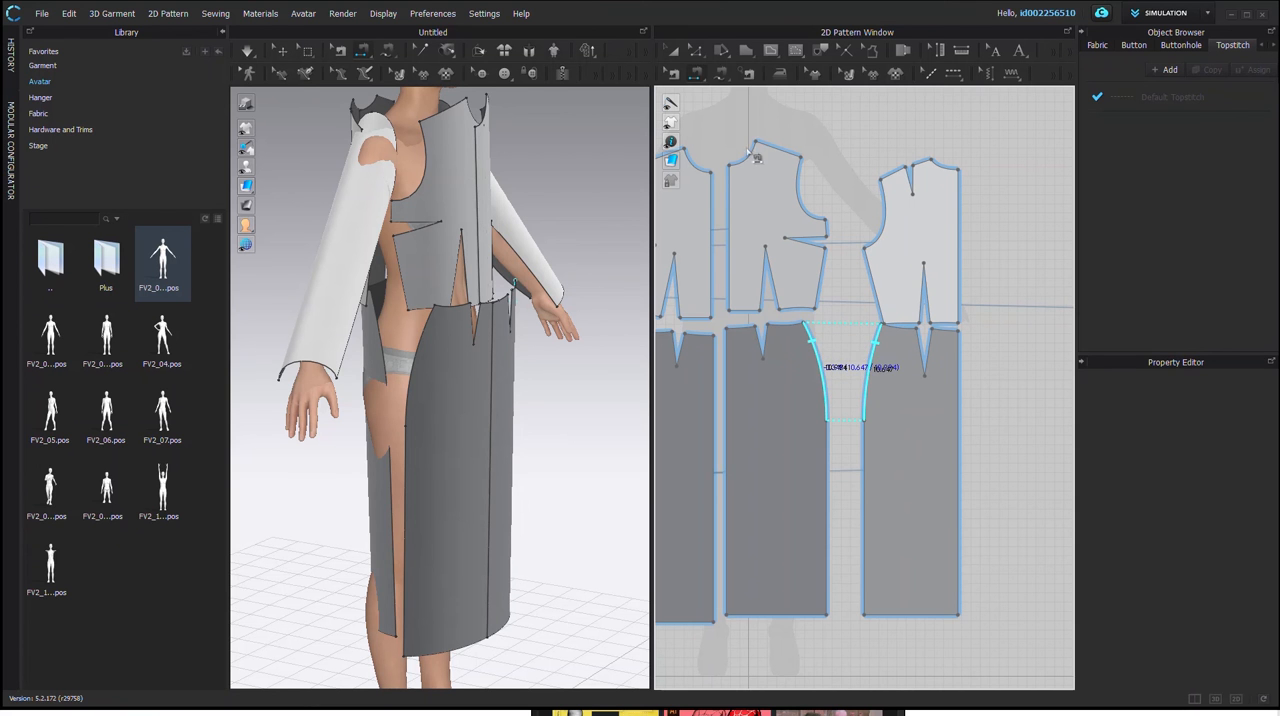
left_click(858, 421)
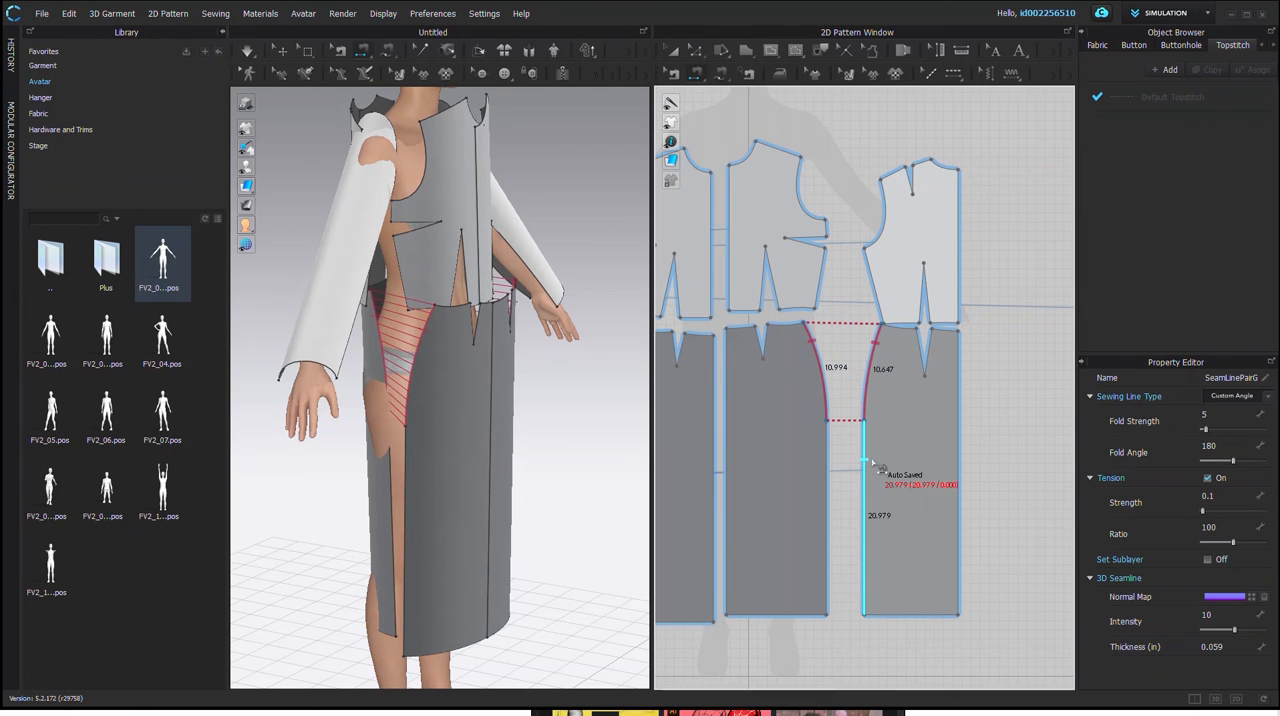
left_click(866, 464)
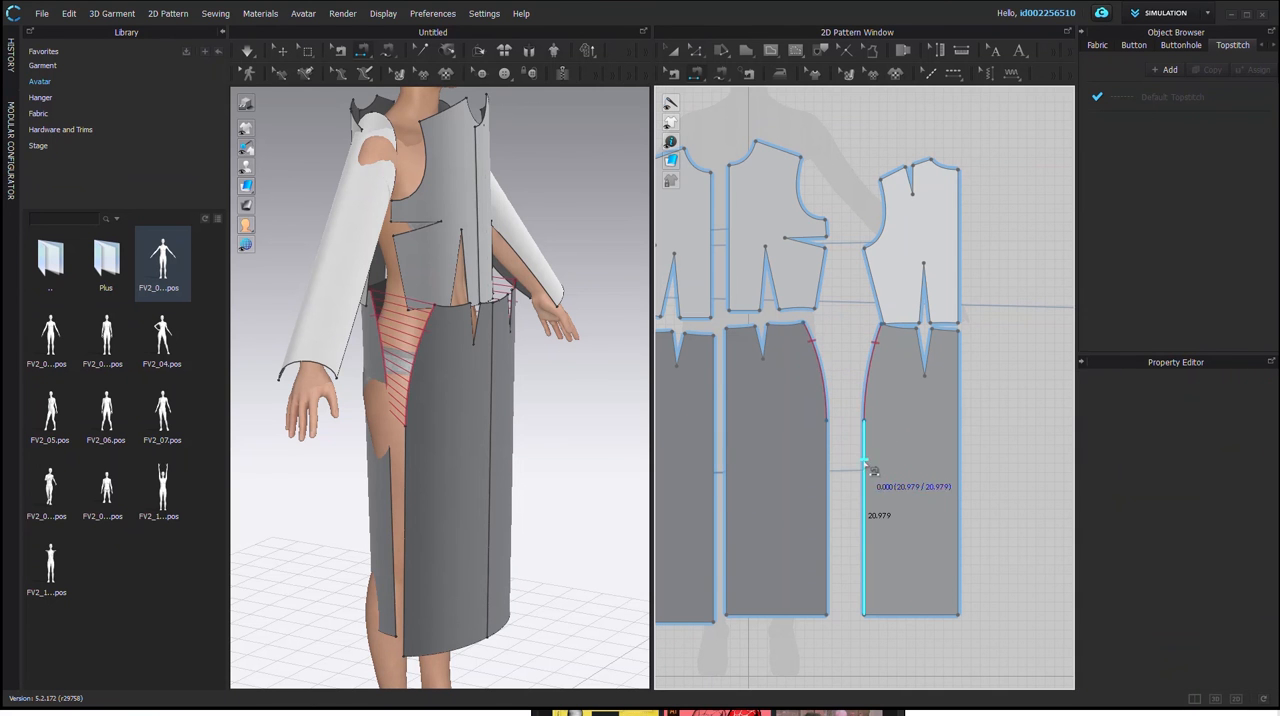
left_click(840, 466)
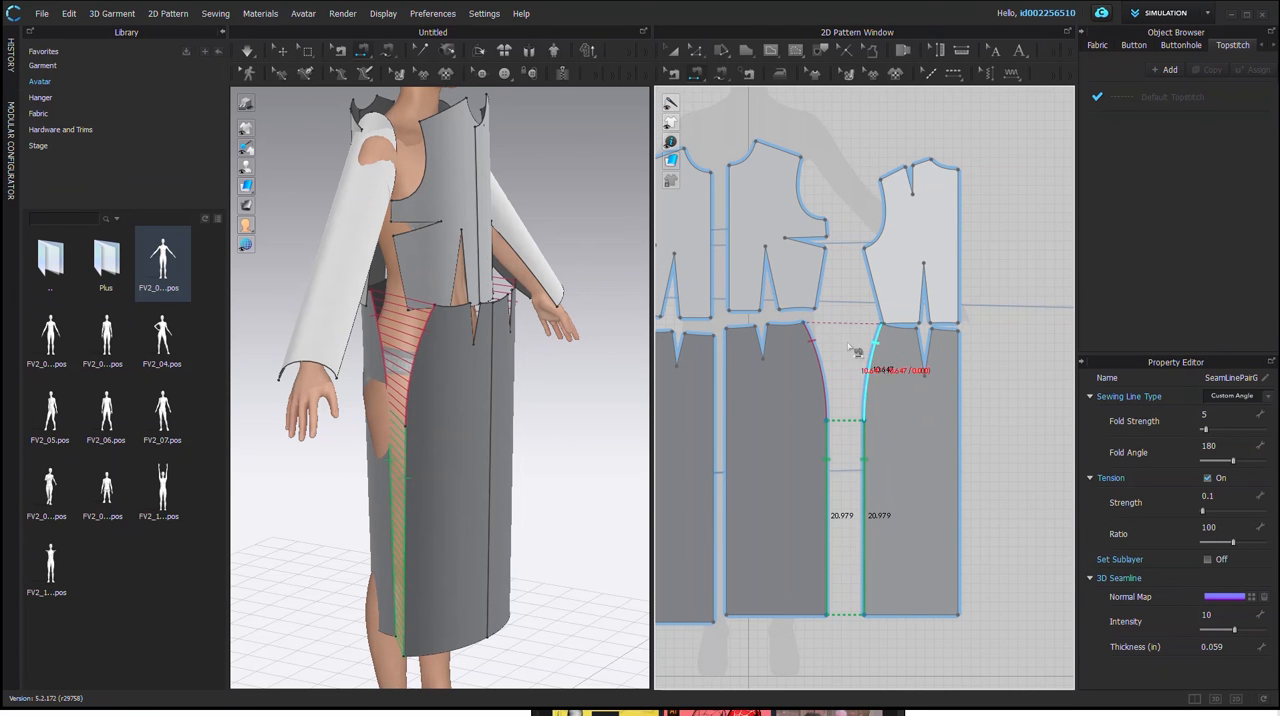
left_click(813, 365)
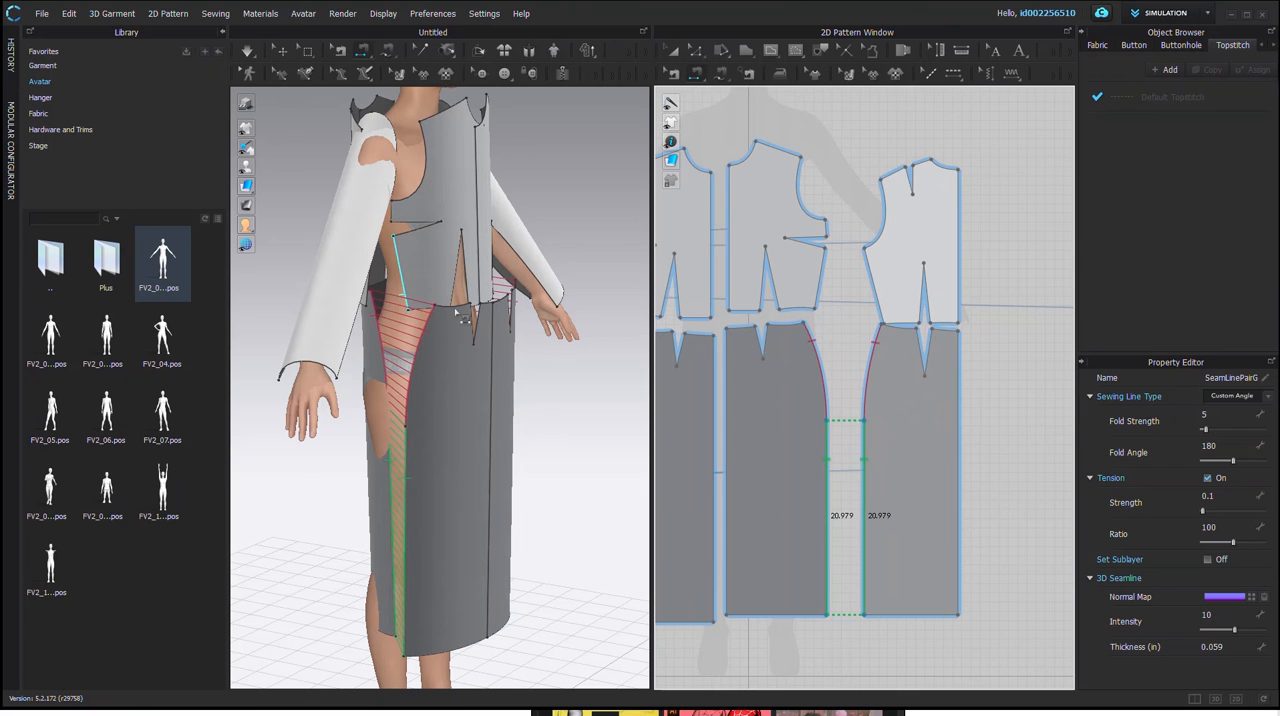
Step: Sew the legs of the back bodice waist dart together, and likewise those of the back skirt dart
left_click(927, 318)
left_click(935, 318)
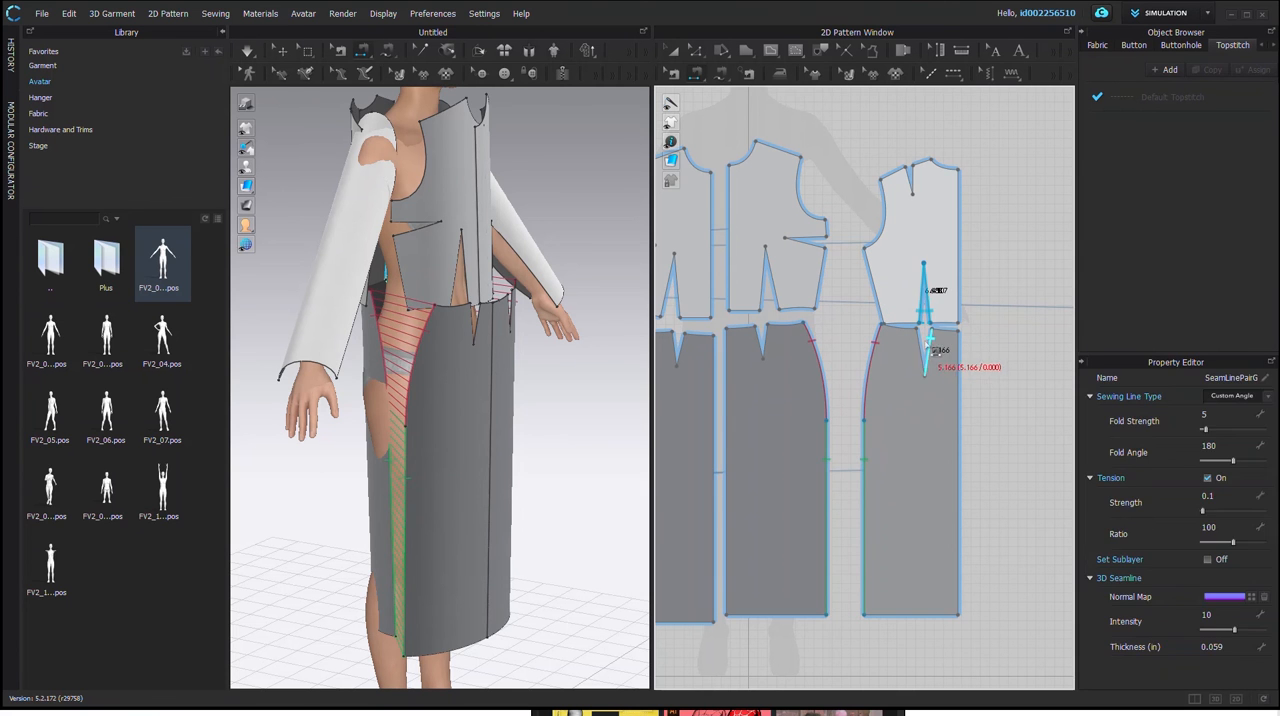
left_click(932, 348)
left_click(930, 350)
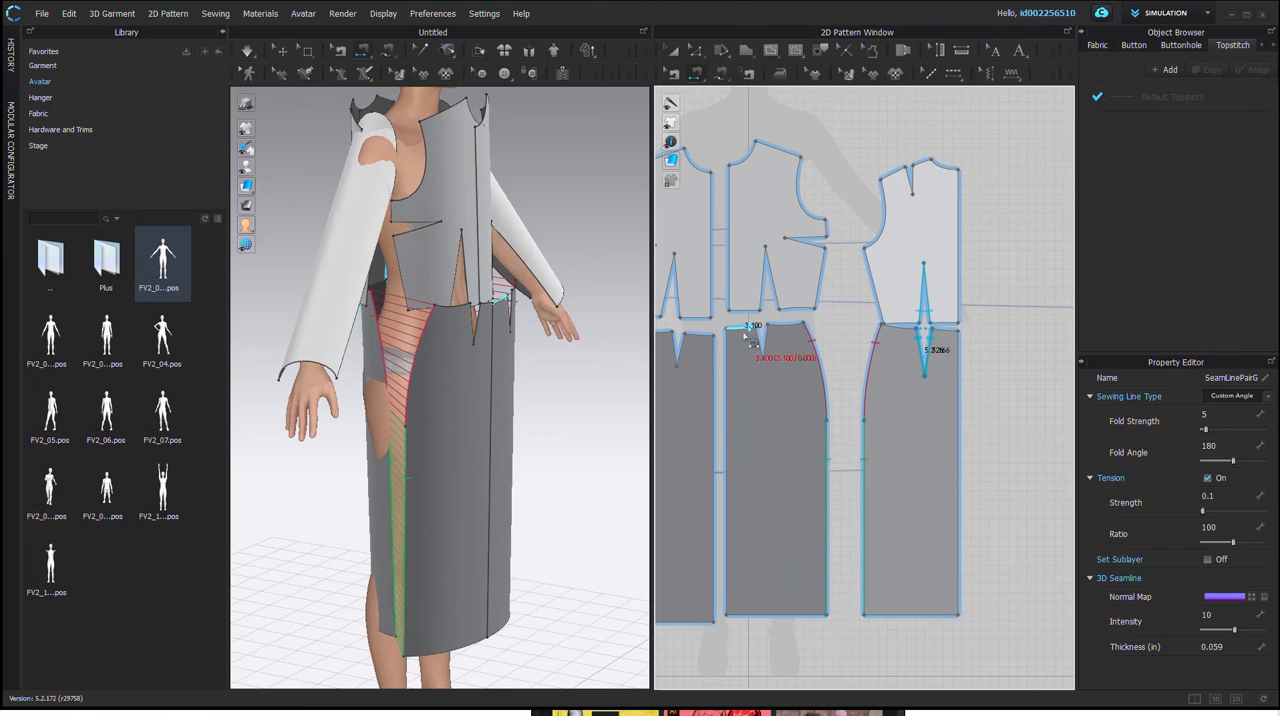
Step: Sew the front skirt dart and the front bodice waist dart closed
left_click(762, 340)
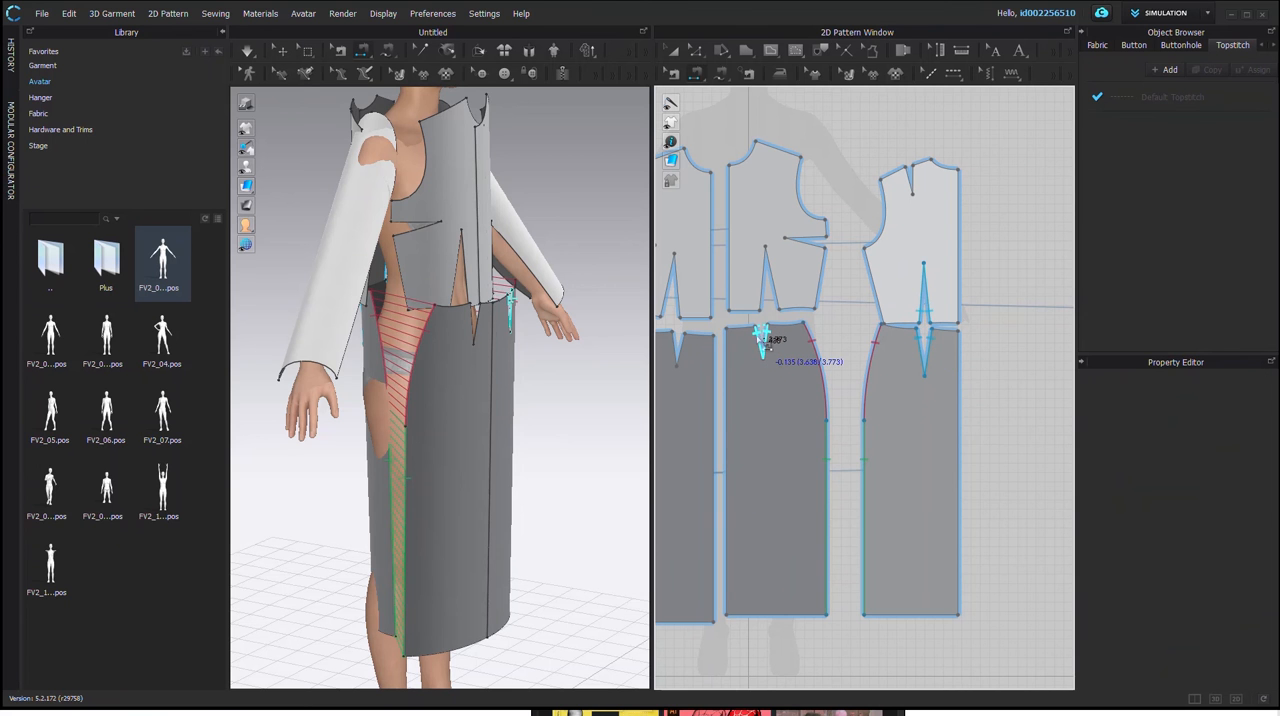
left_click(684, 342)
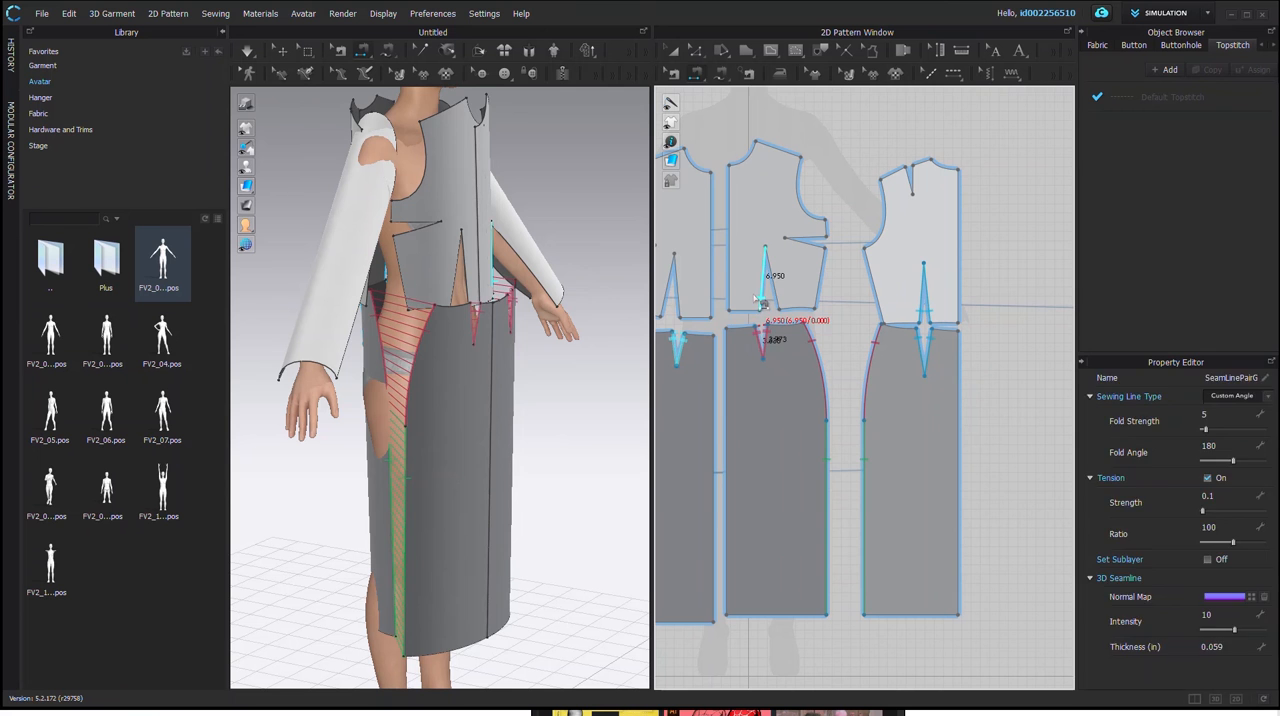
left_click(760, 302)
left_click(674, 290)
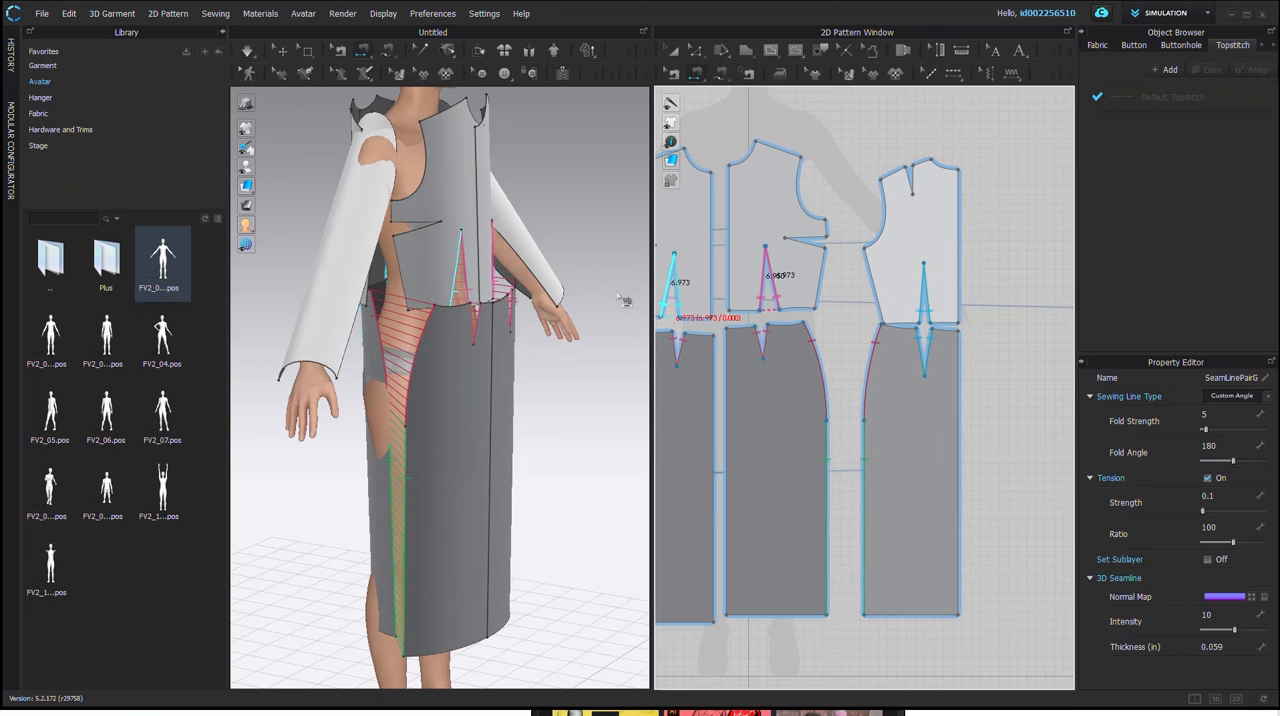
Step: Sew the side bust dart of the front bodice closed on the 3D garment
left_click(398, 233)
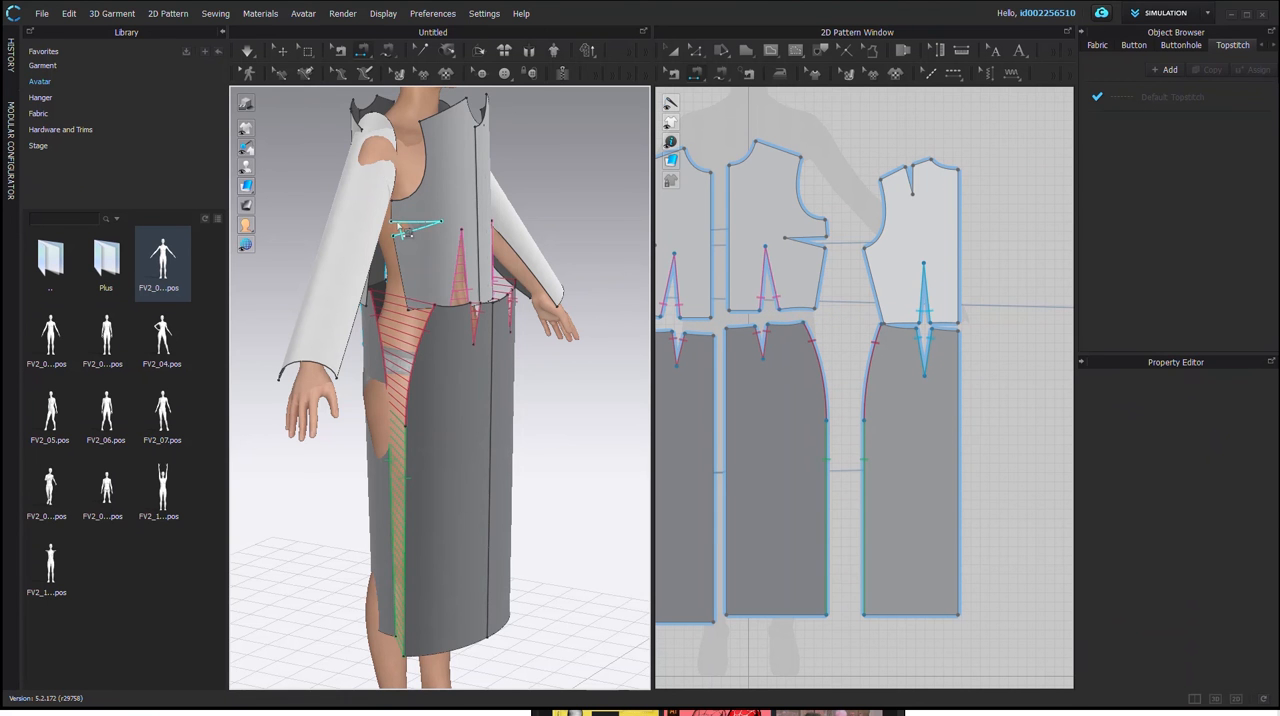
left_click(402, 239)
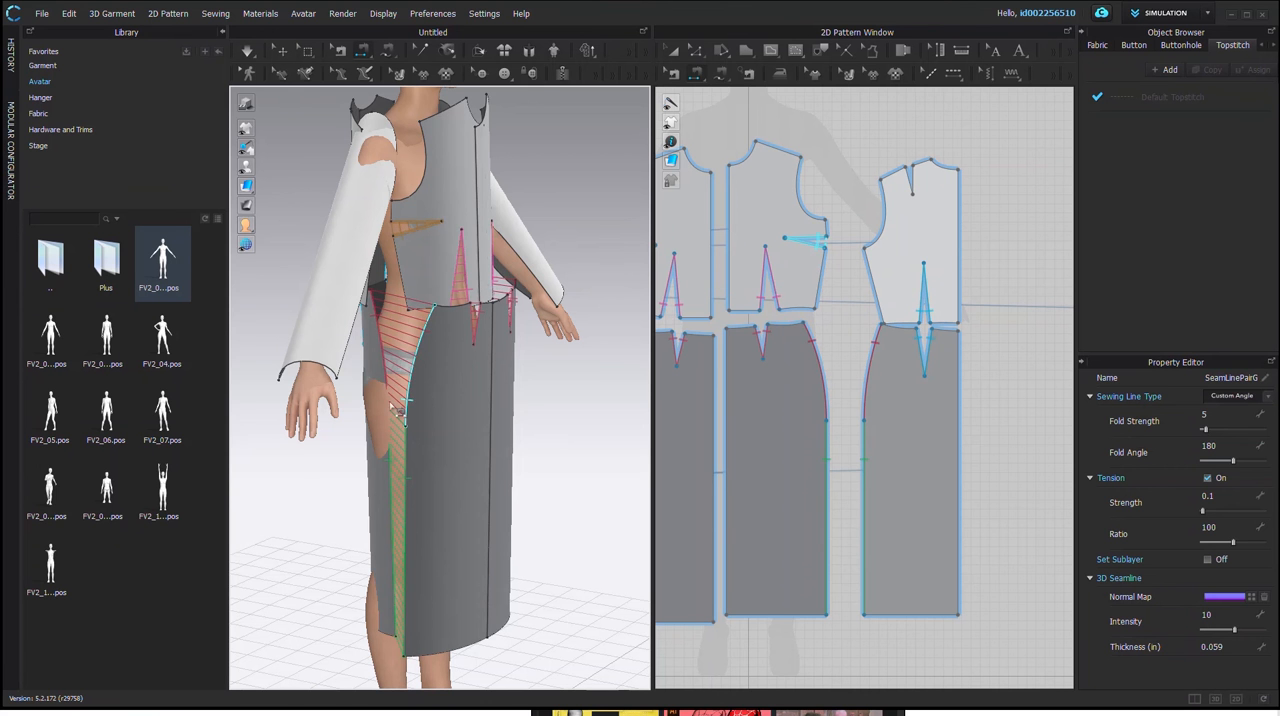
scroll(886, 337, "up", 6)
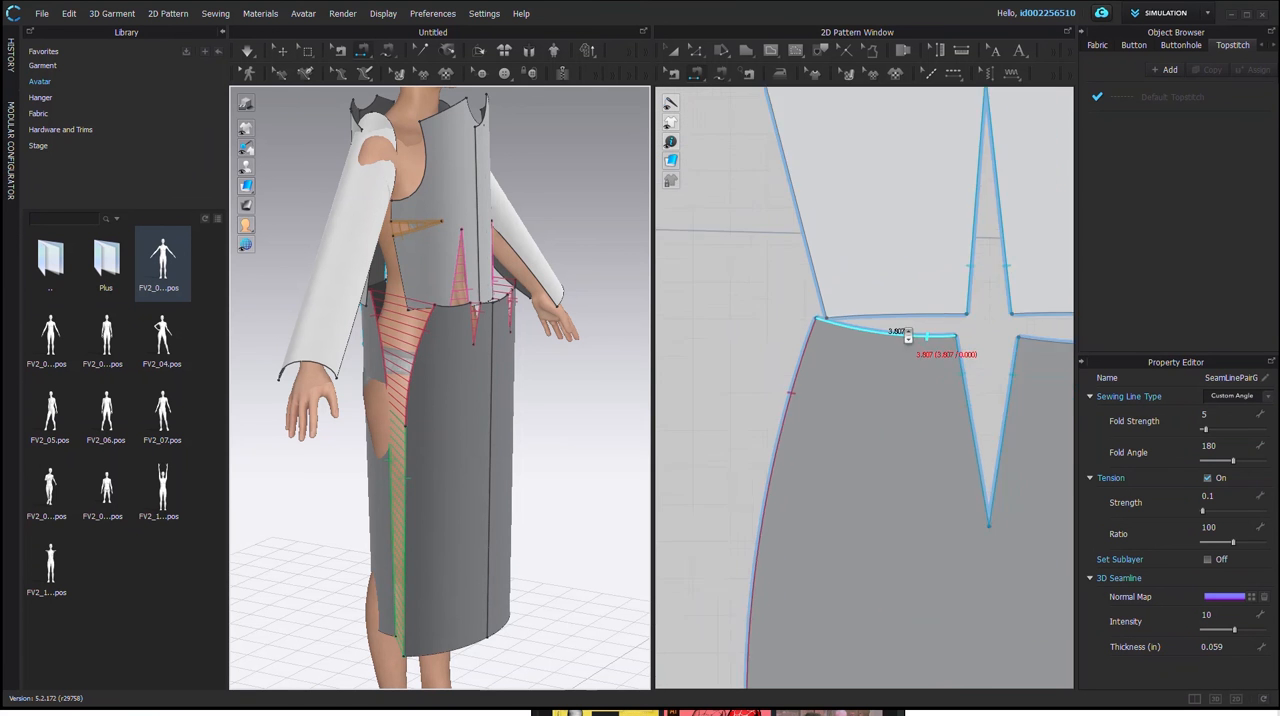
scroll(905, 340, "down", 6)
right_click_drag(440, 380, 334, 346)
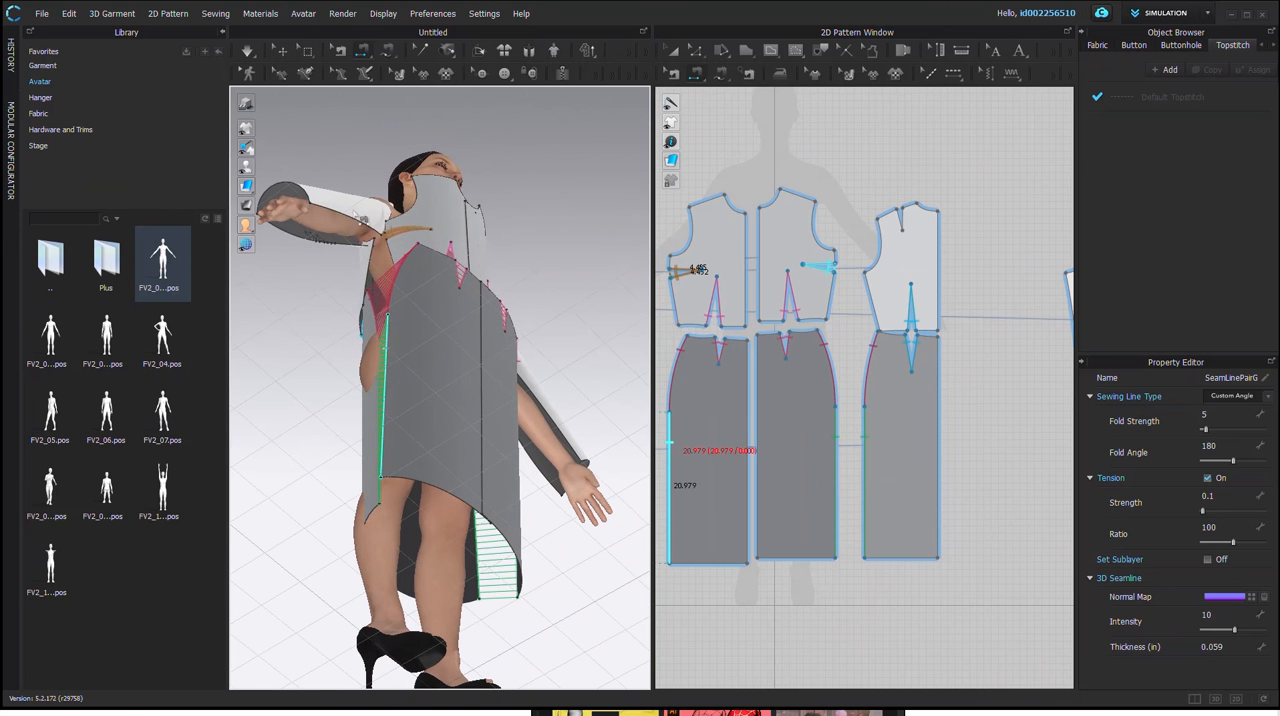
left_click(345, 244)
right_click_drag(345, 252, 298, 284)
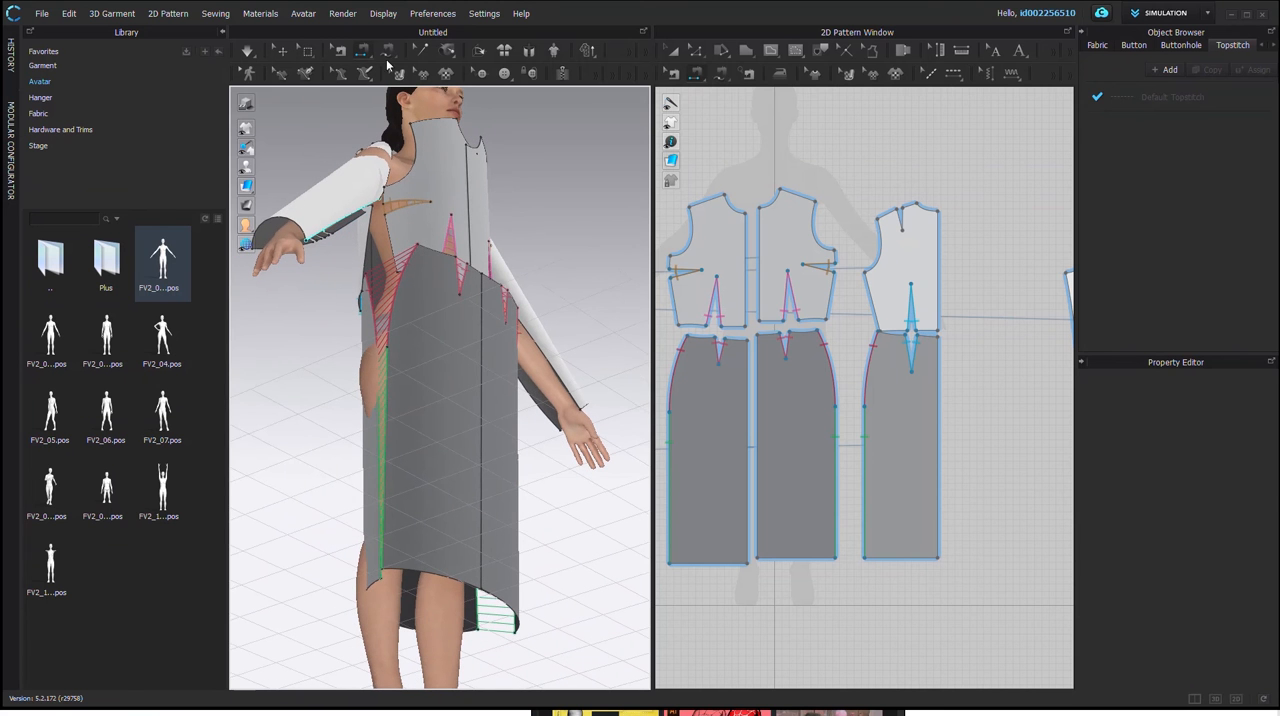
left_click(437, 207)
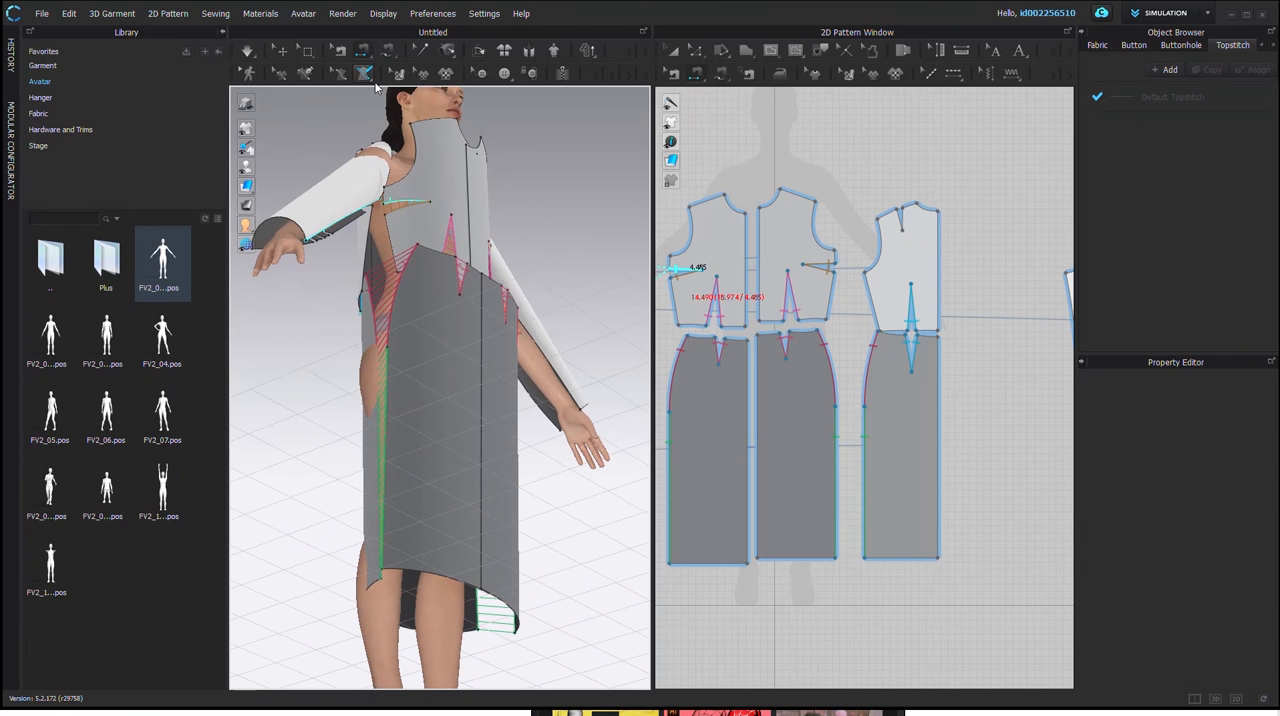
left_click(662, 358)
left_click(757, 378)
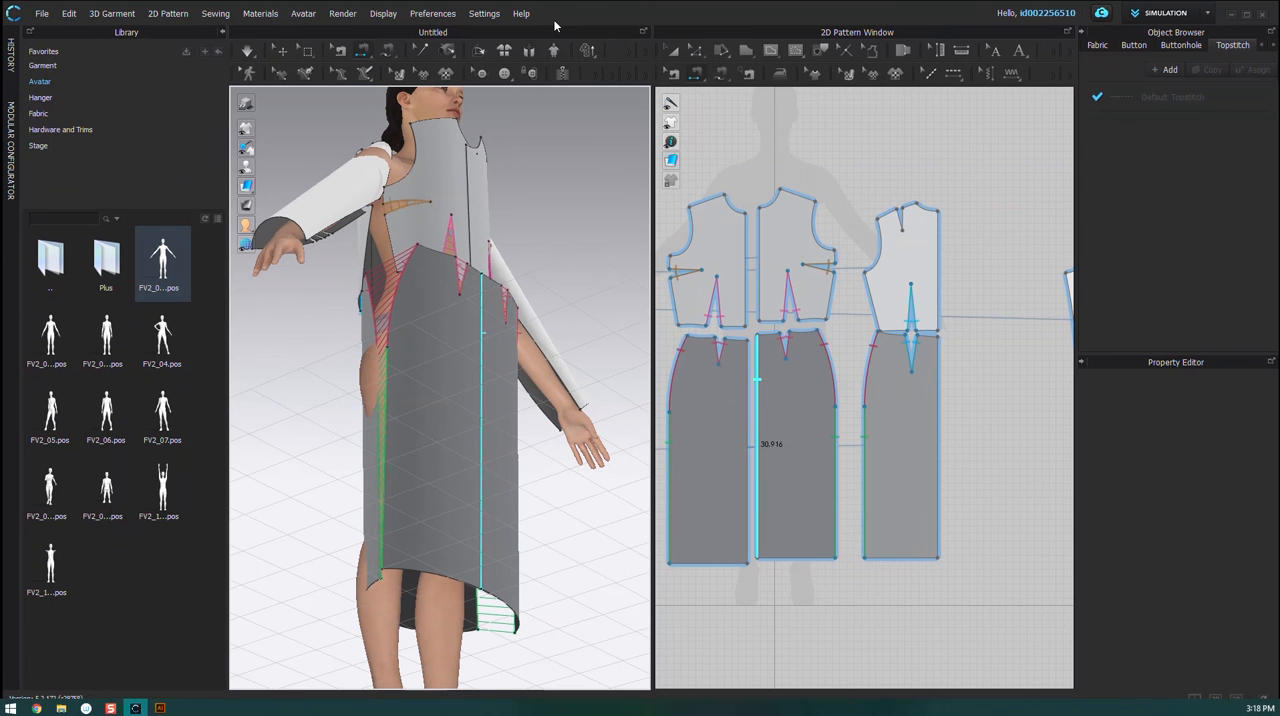
Step: Try to free-sew the sleeve's two underarm edges together in one seam from armhole to hem, across the elbow darts
left_click(397, 73)
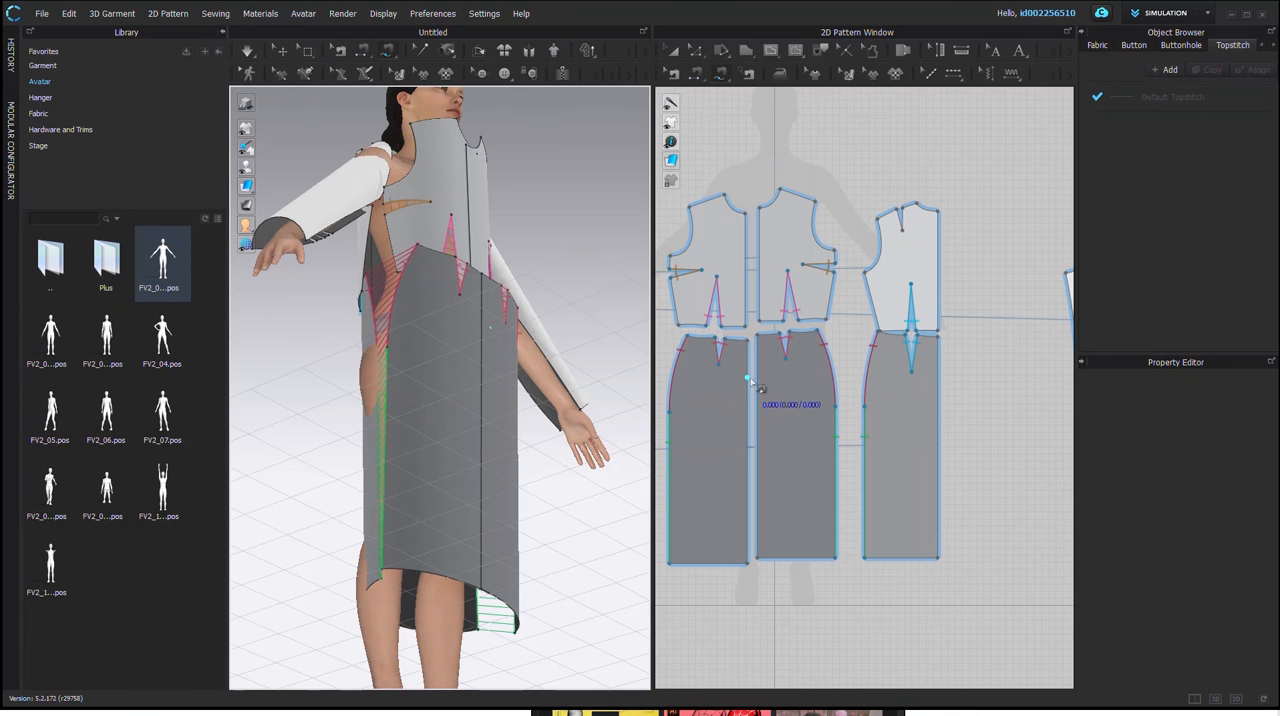
right_click_drag(340, 290, 303, 274)
right_click(547, 341)
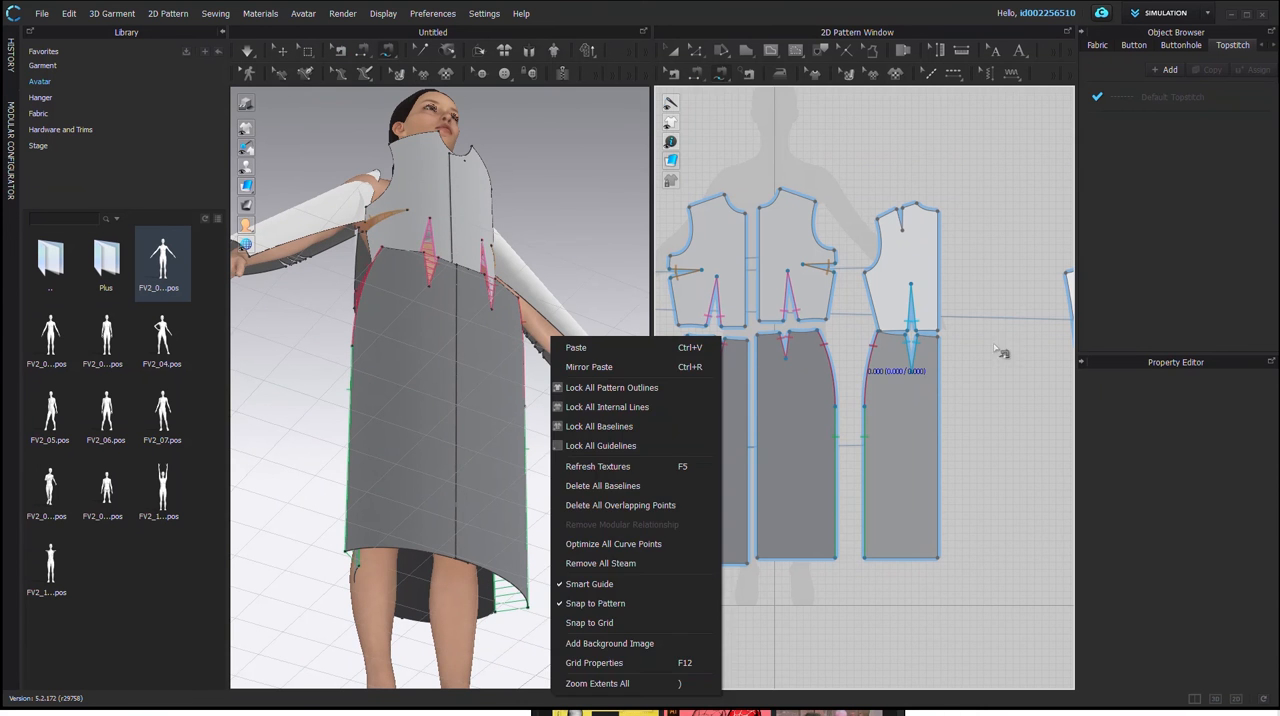
scroll(978, 350, "up", 3)
scroll(985, 351, "down", 5)
middle_click_drag(1001, 352, 683, 351)
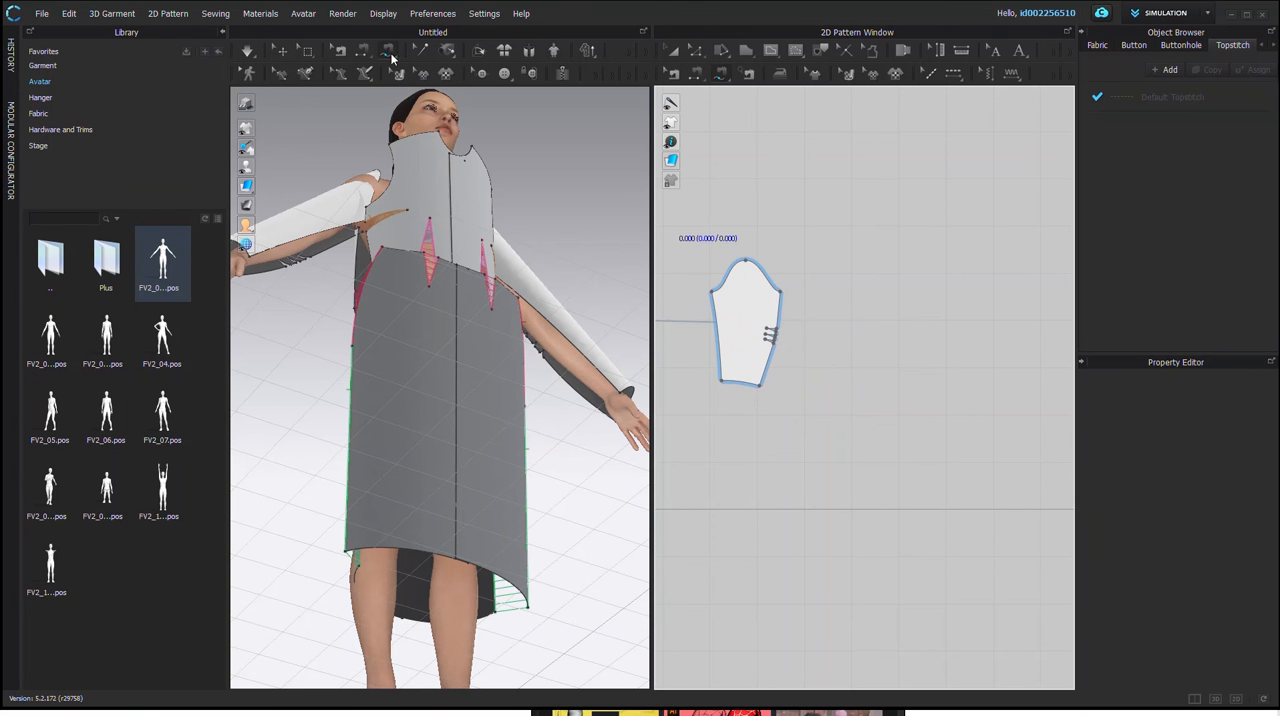
scroll(784, 332, "up", 5)
middle_click_drag(710, 359, 846, 375)
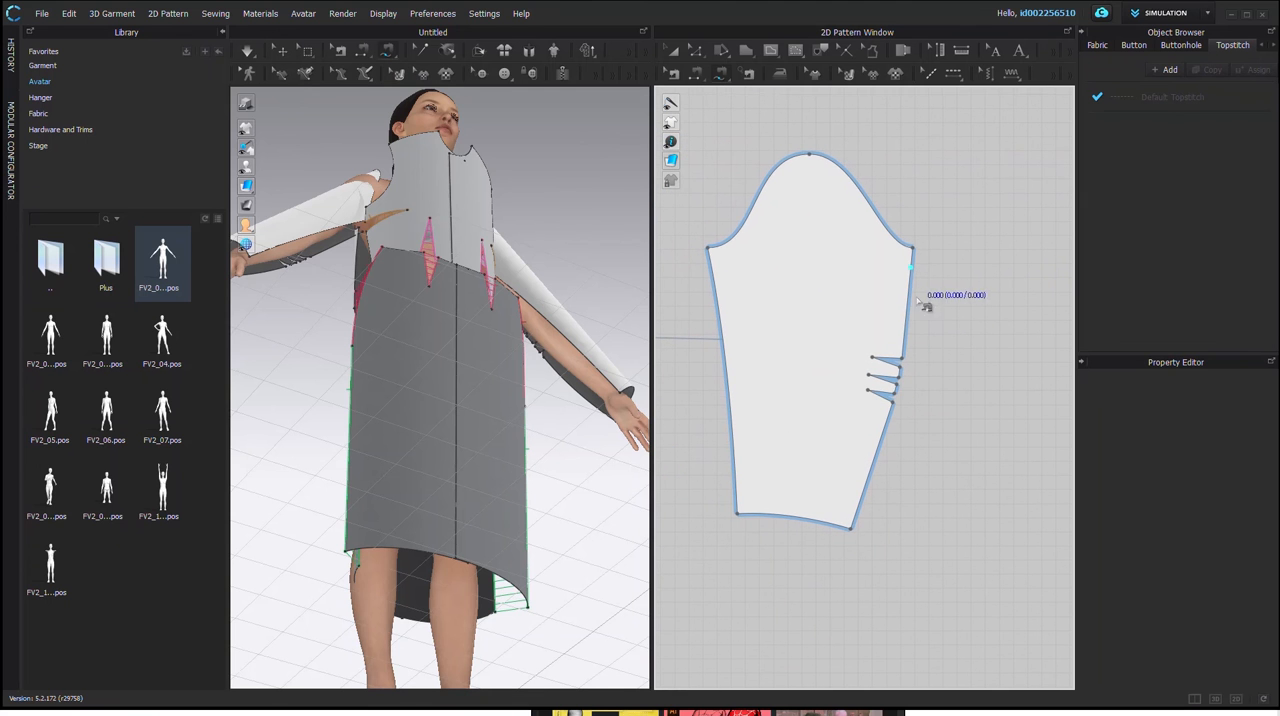
left_click(911, 268)
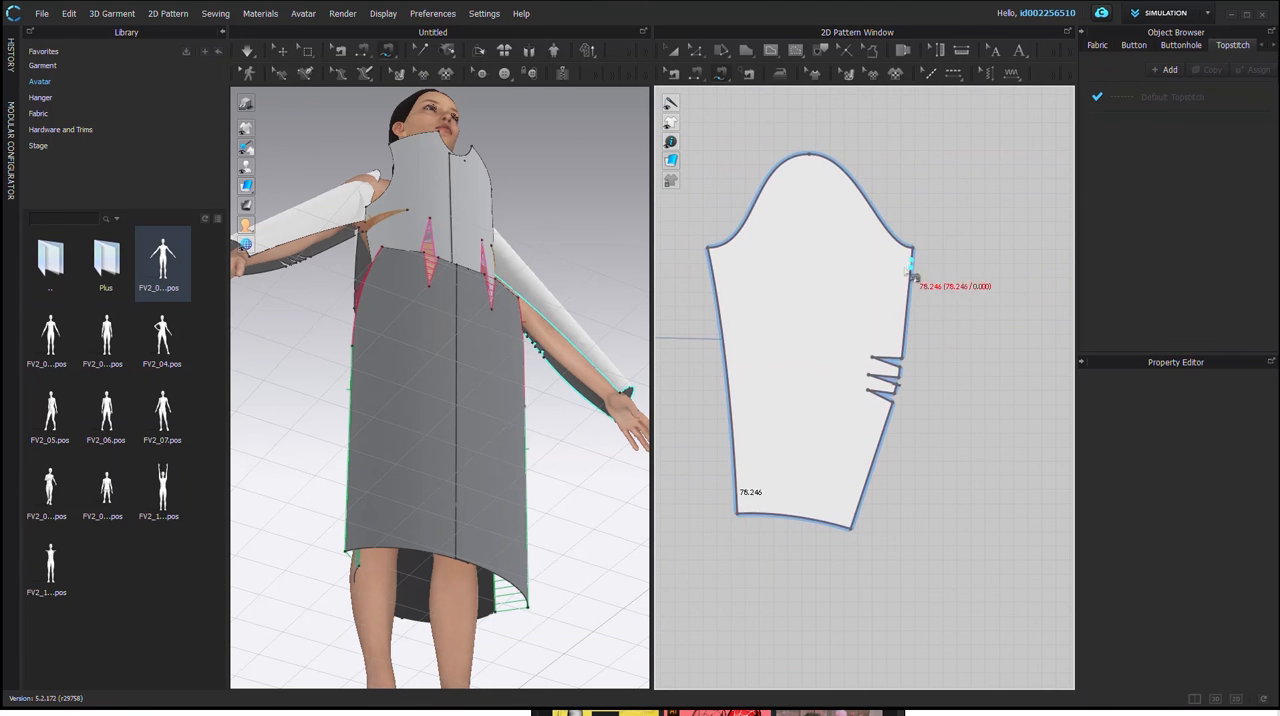
key("Escape")
left_click(913, 252)
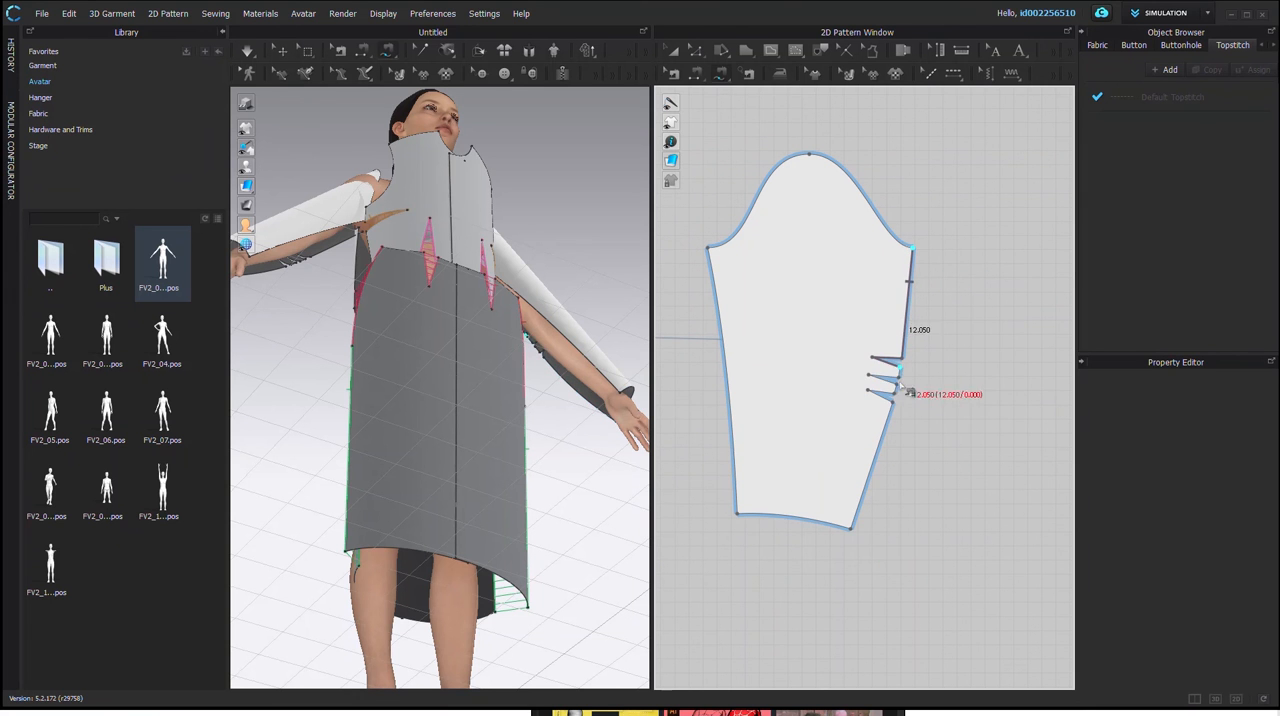
left_click(850, 528)
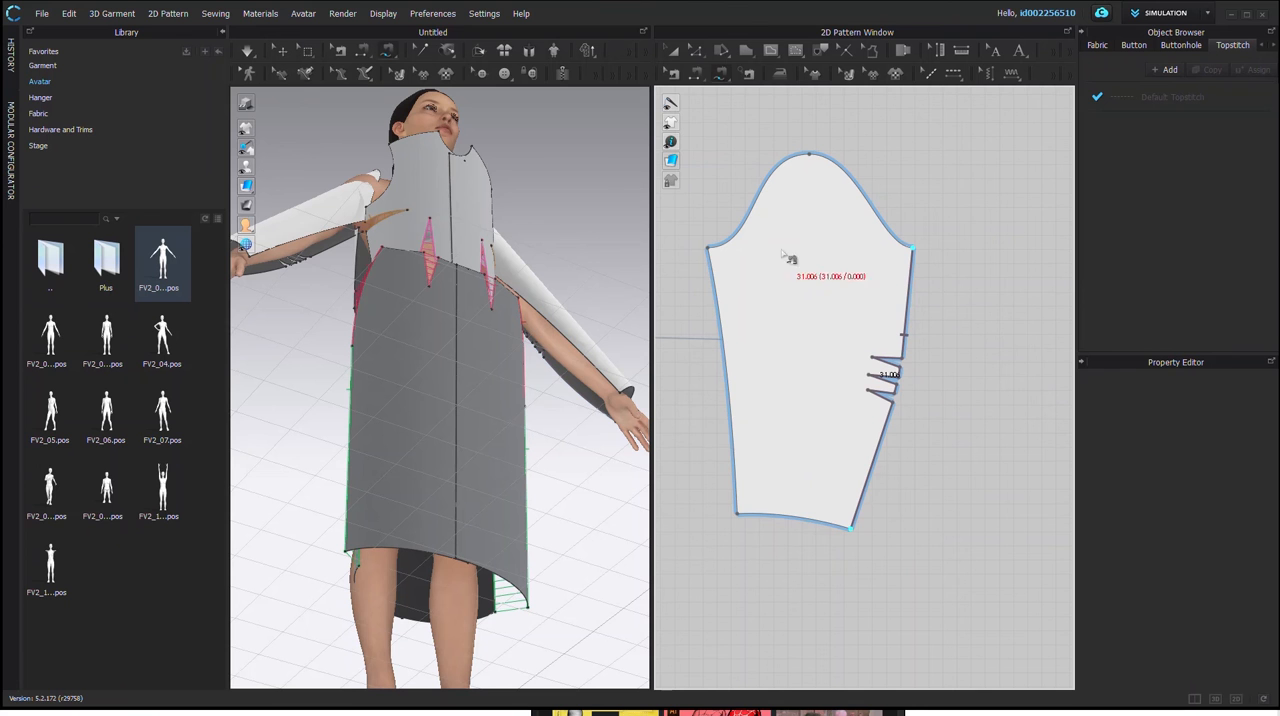
left_click(709, 249)
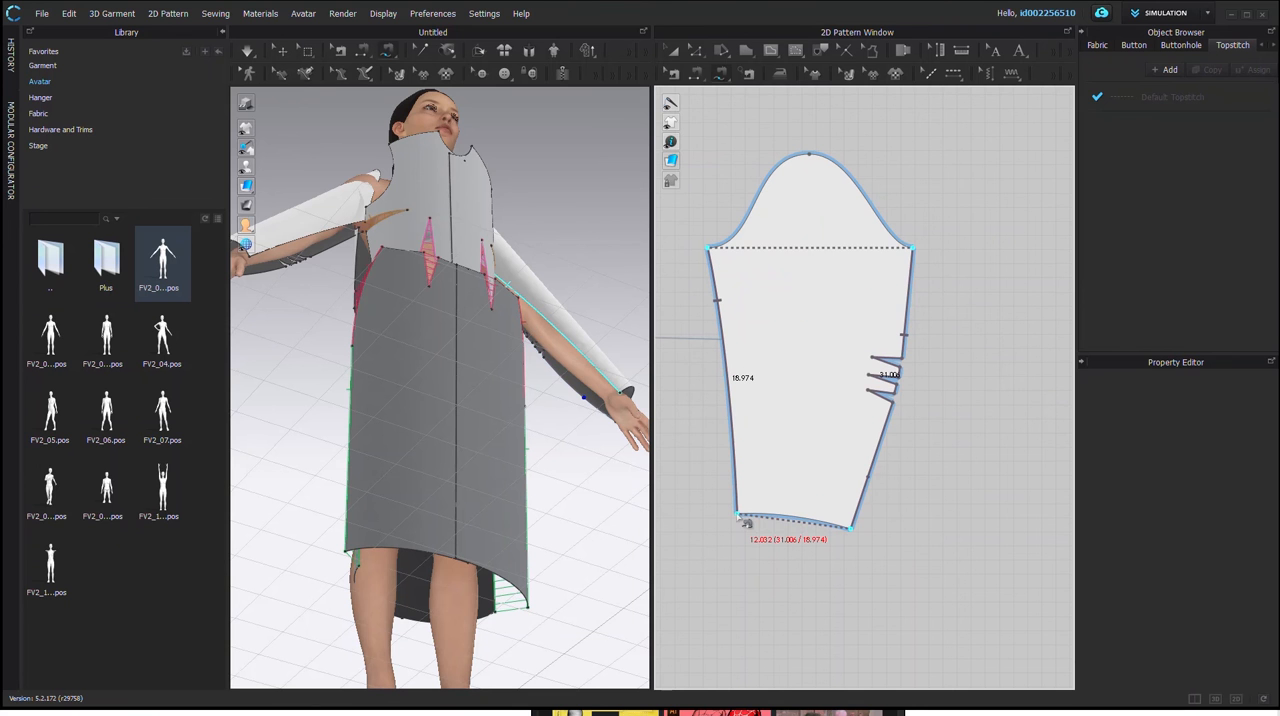
left_click(745, 521)
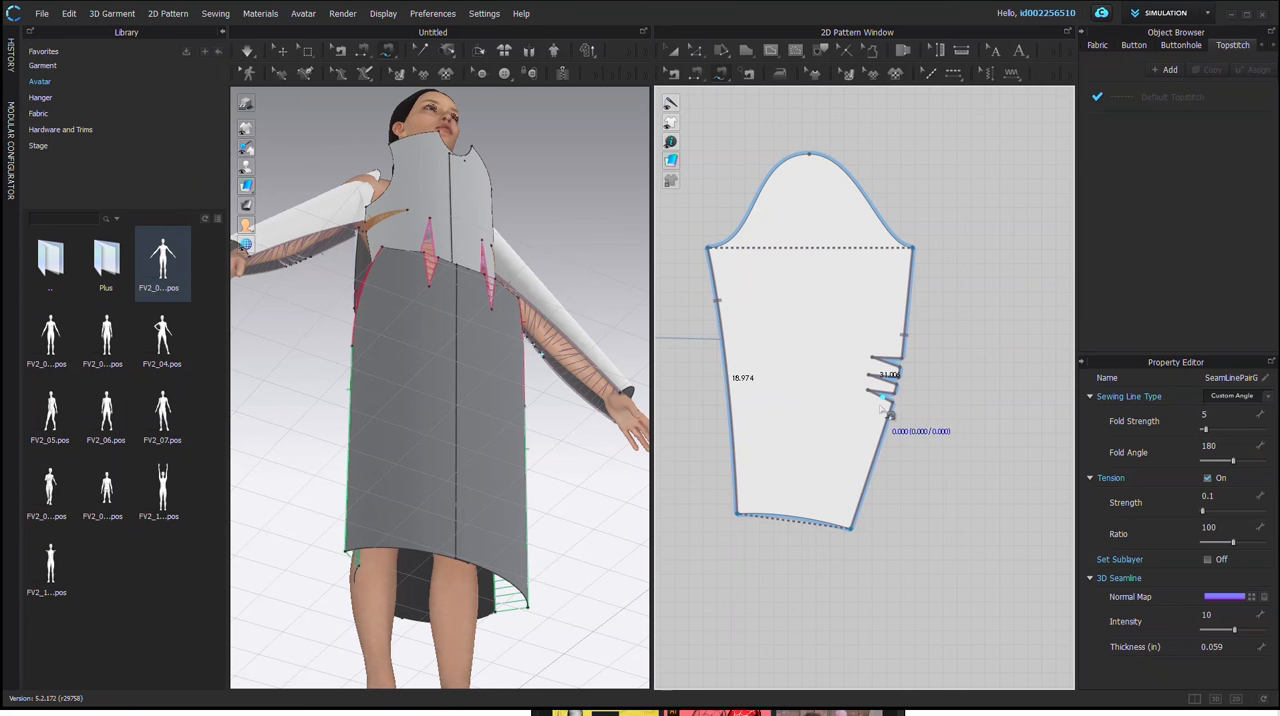
key("ctrl+z")
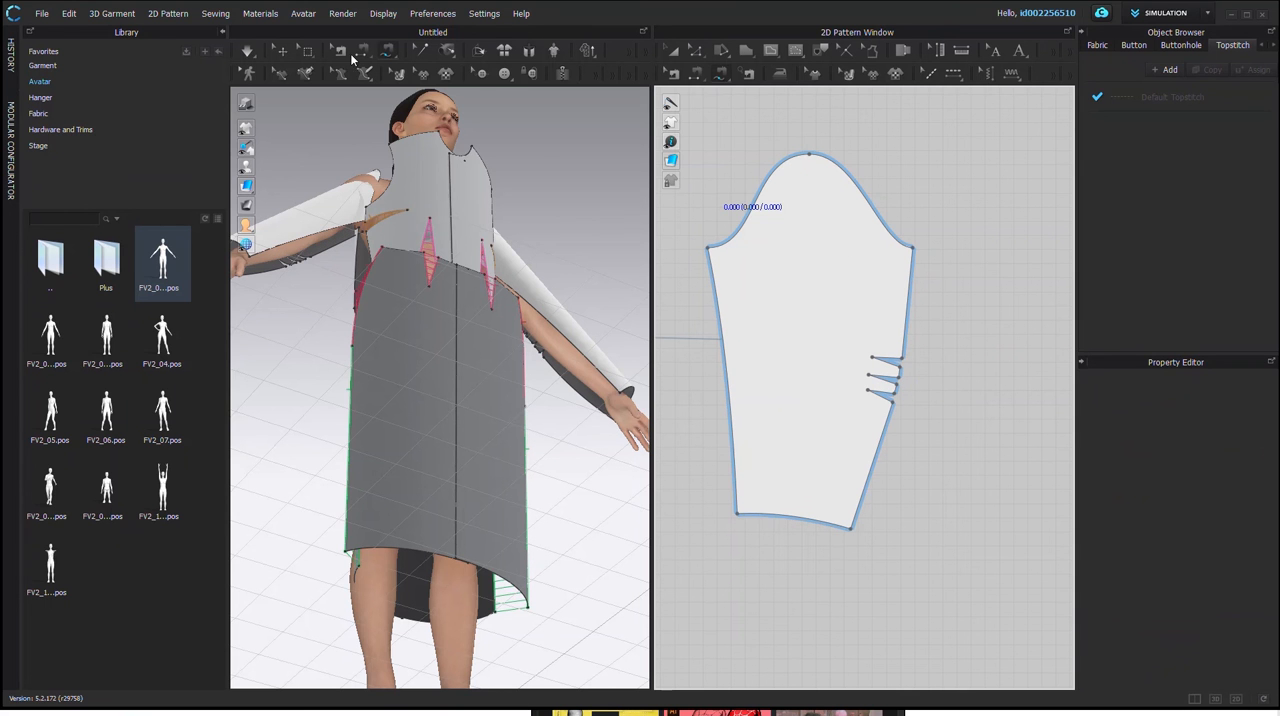
Step: Sew the legs of each of the three small elbow darts on the sleeve together with Segment Sewing
left_click(887, 373)
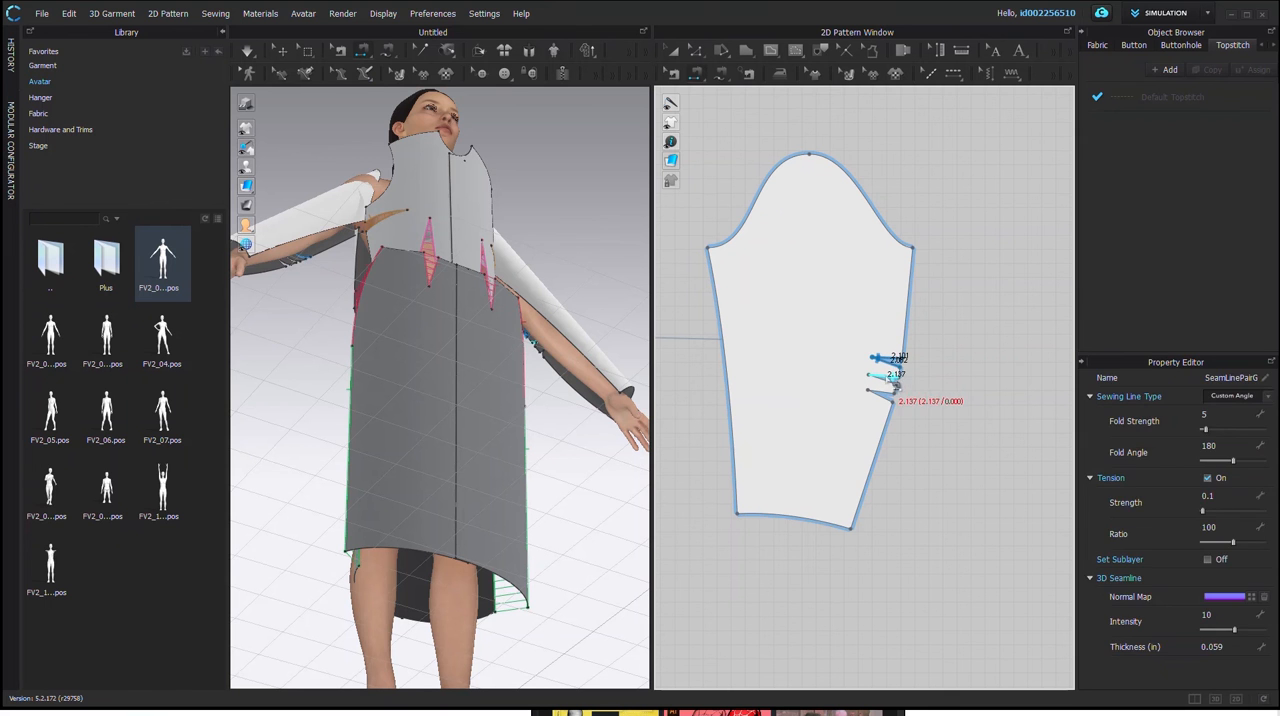
left_click(890, 379)
left_click(889, 388)
left_click(890, 395)
left_click(895, 404)
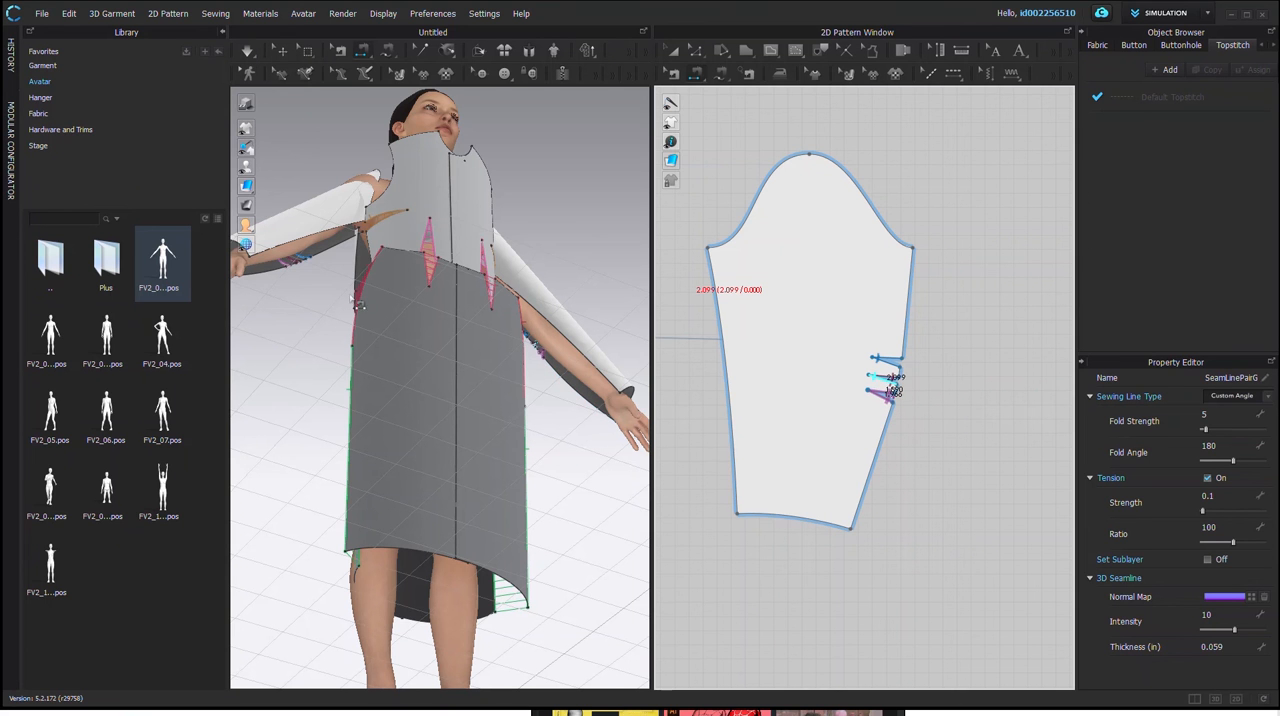
Step: Free-sew the upper part of the sleeve's underarm edges together, from the armhole corners down to the level of the first elbow dart
left_click(388, 53)
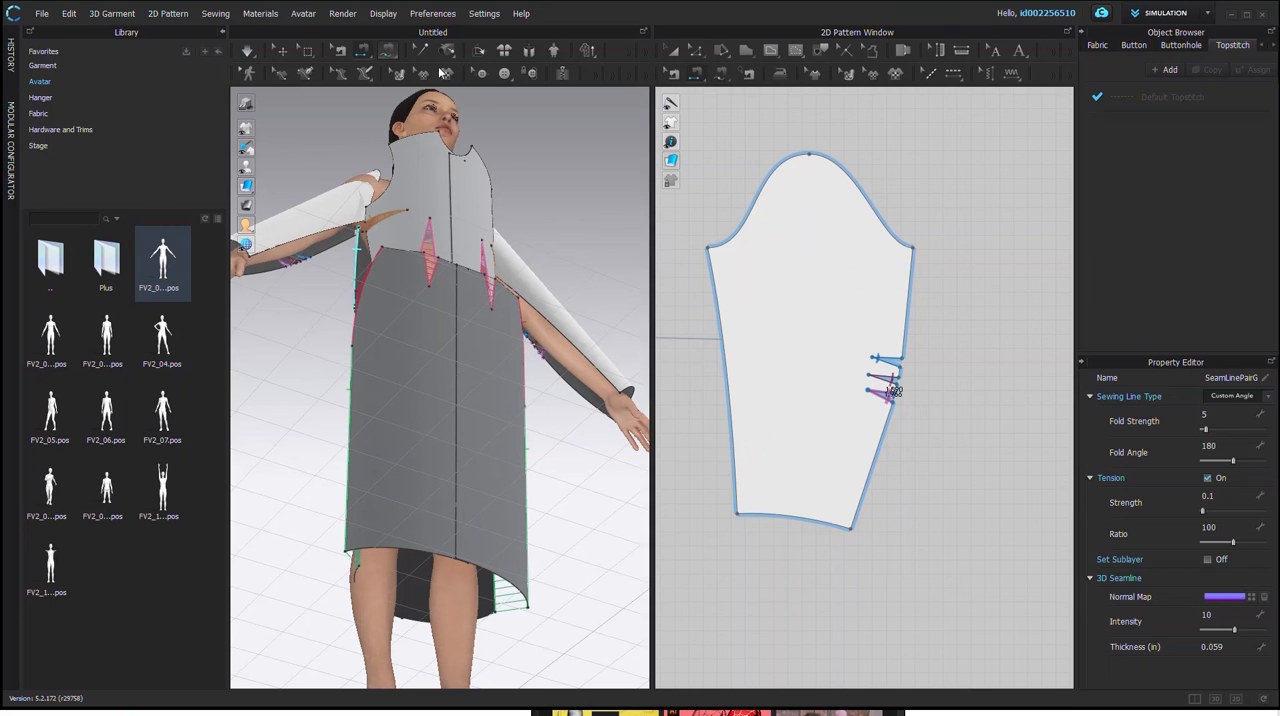
left_click(912, 250)
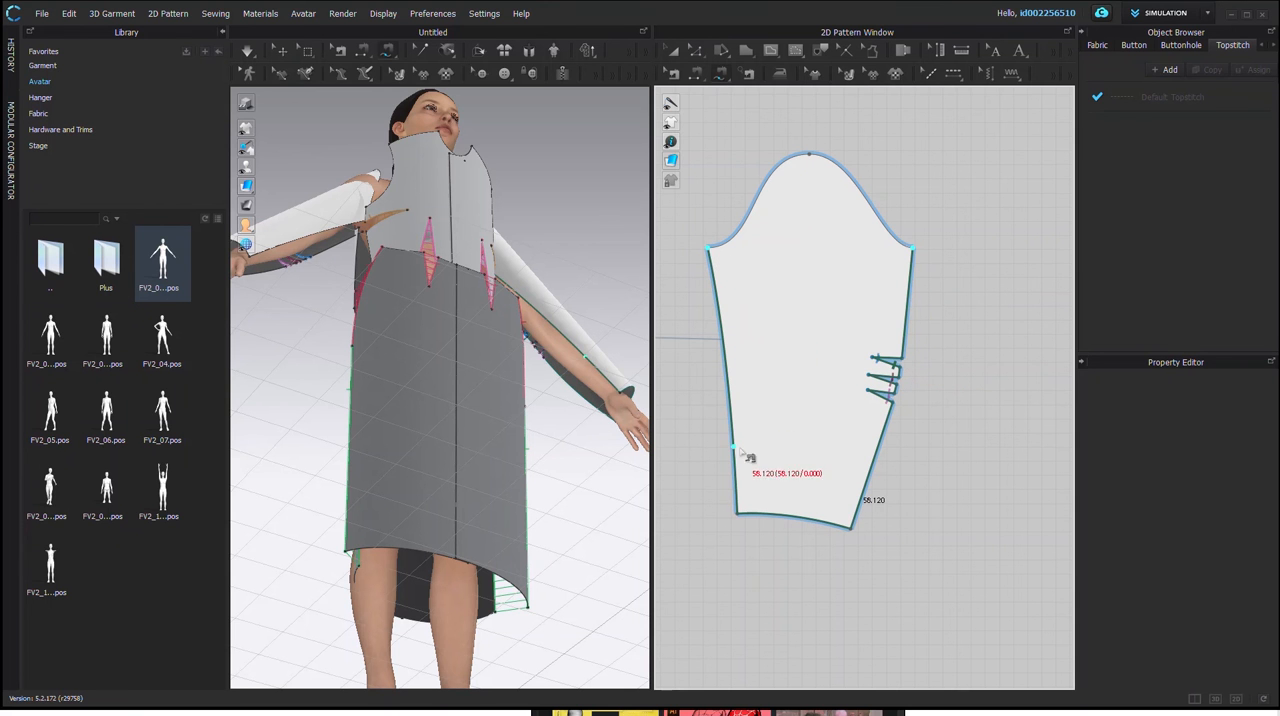
key("Escape")
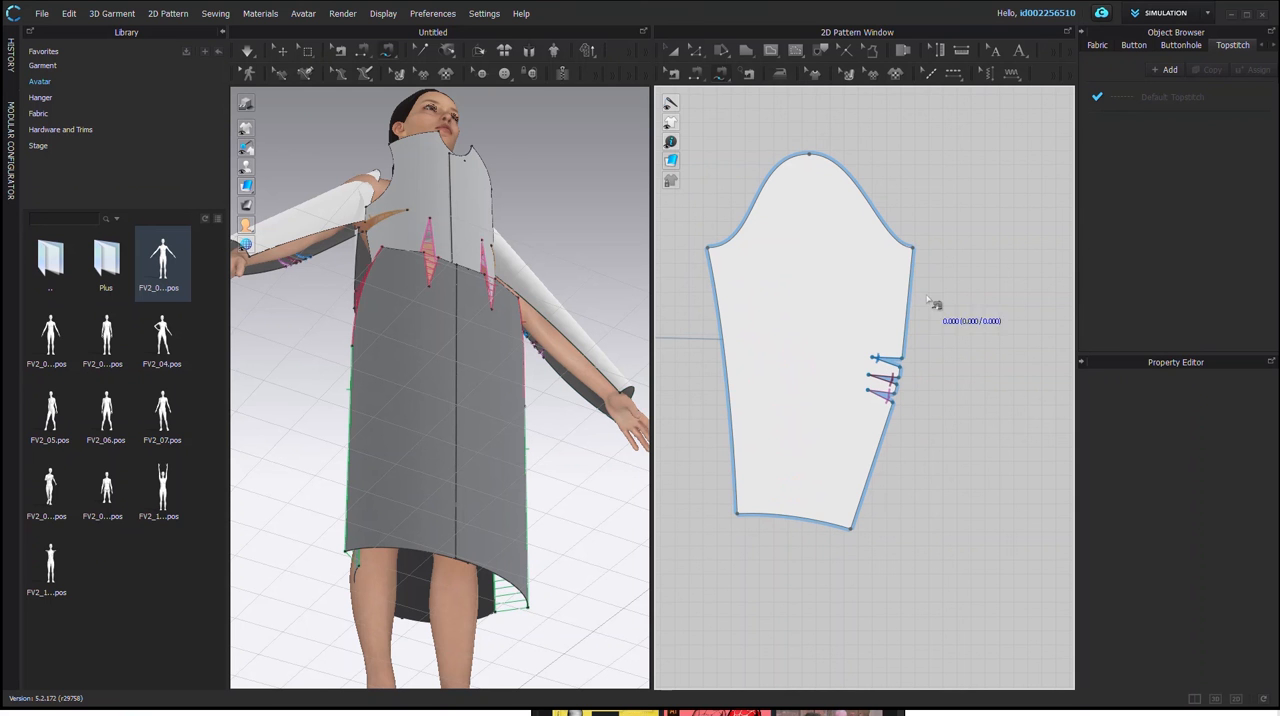
left_click(913, 250)
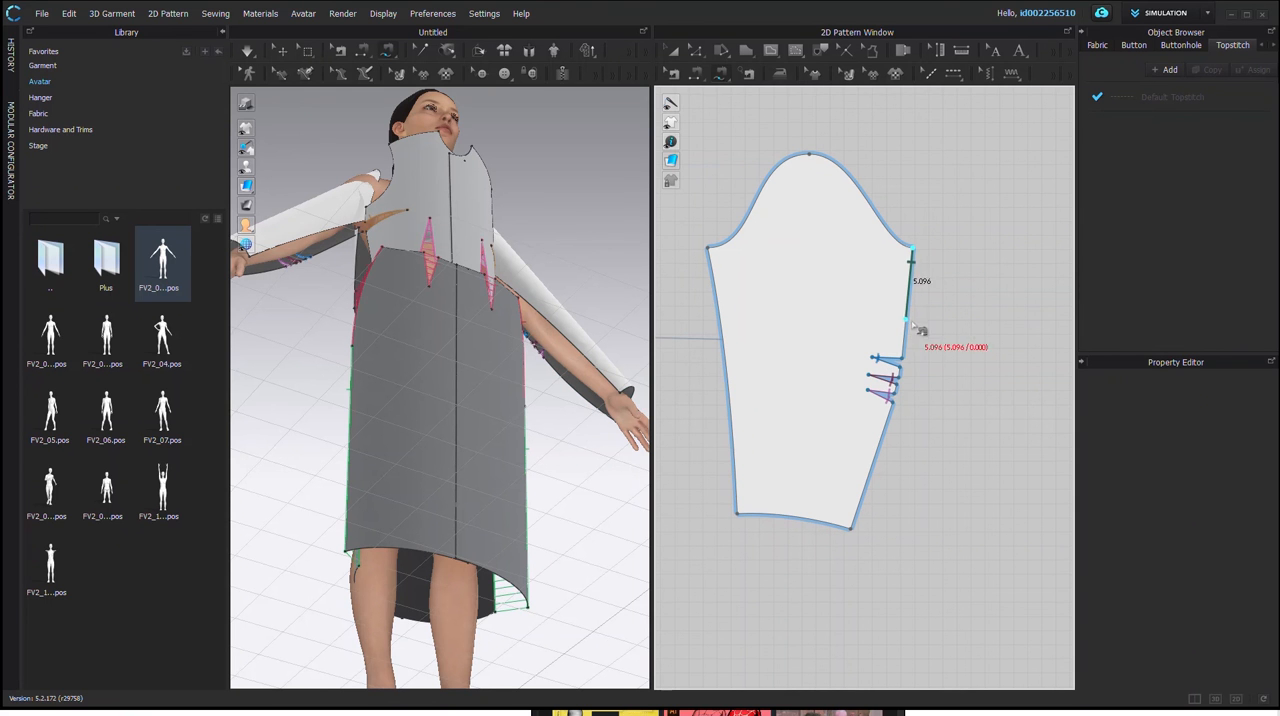
left_click(902, 358)
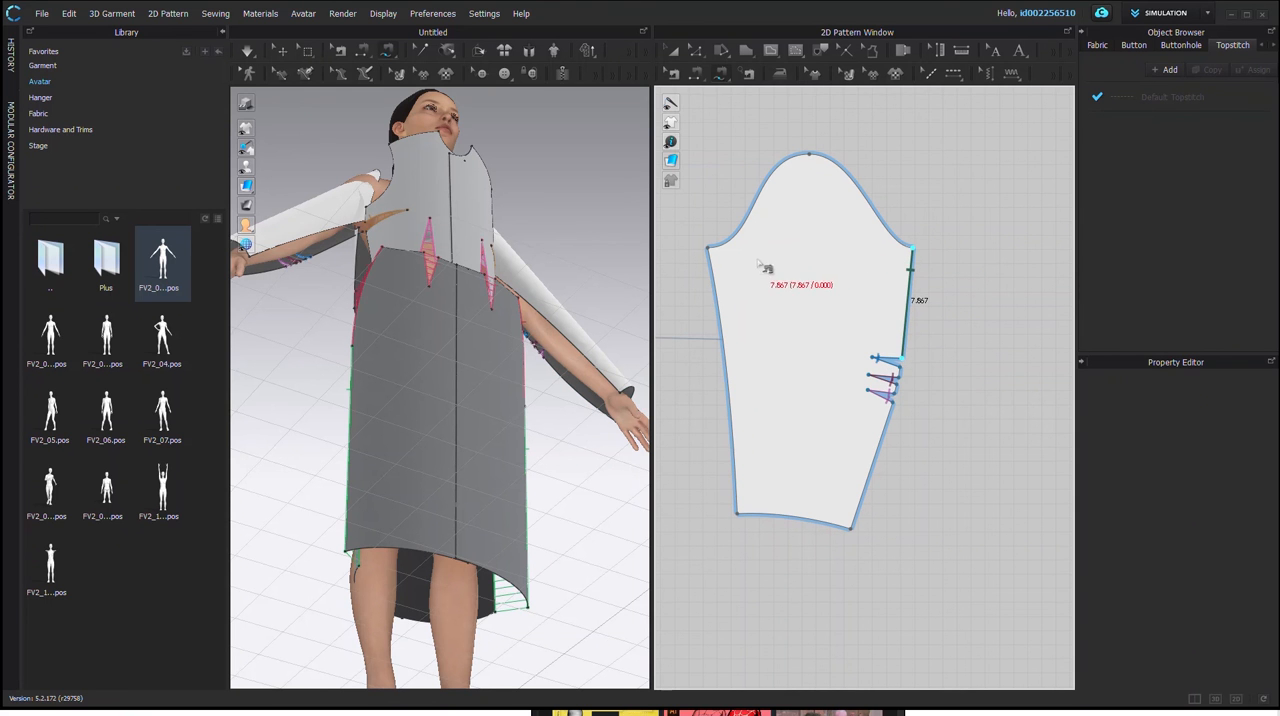
left_click(710, 249)
left_click(724, 357)
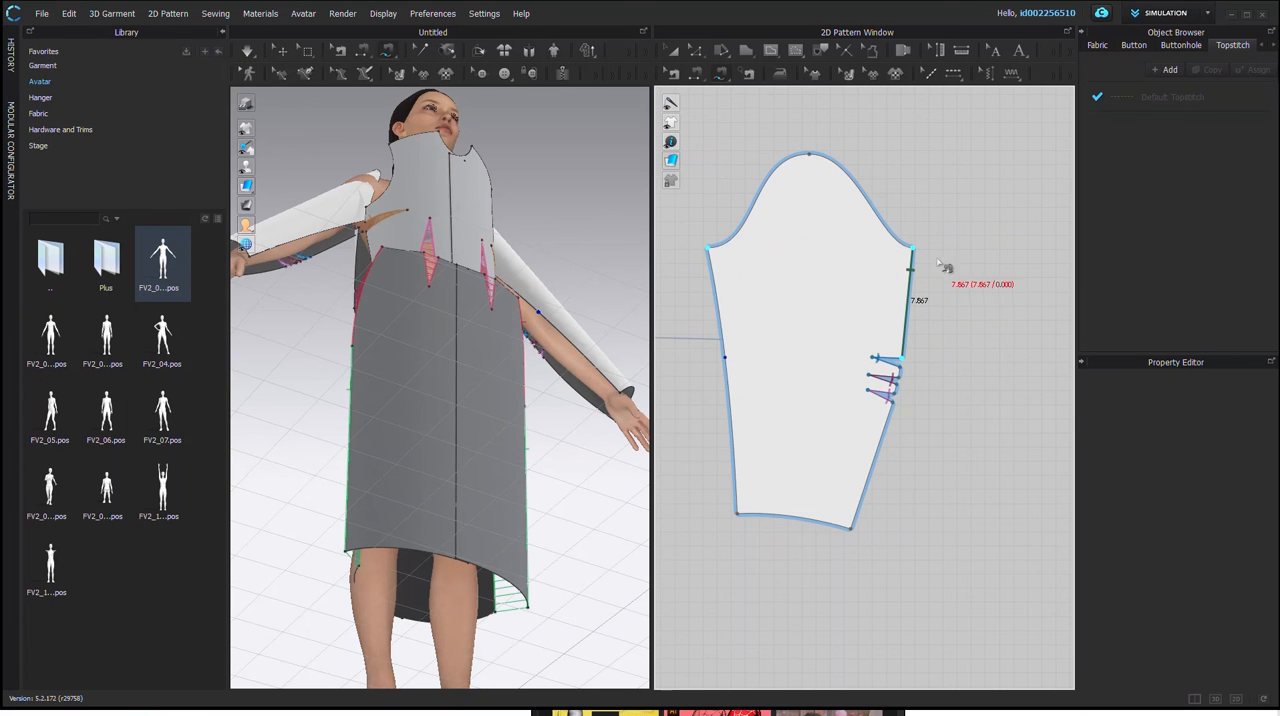
left_click(903, 358)
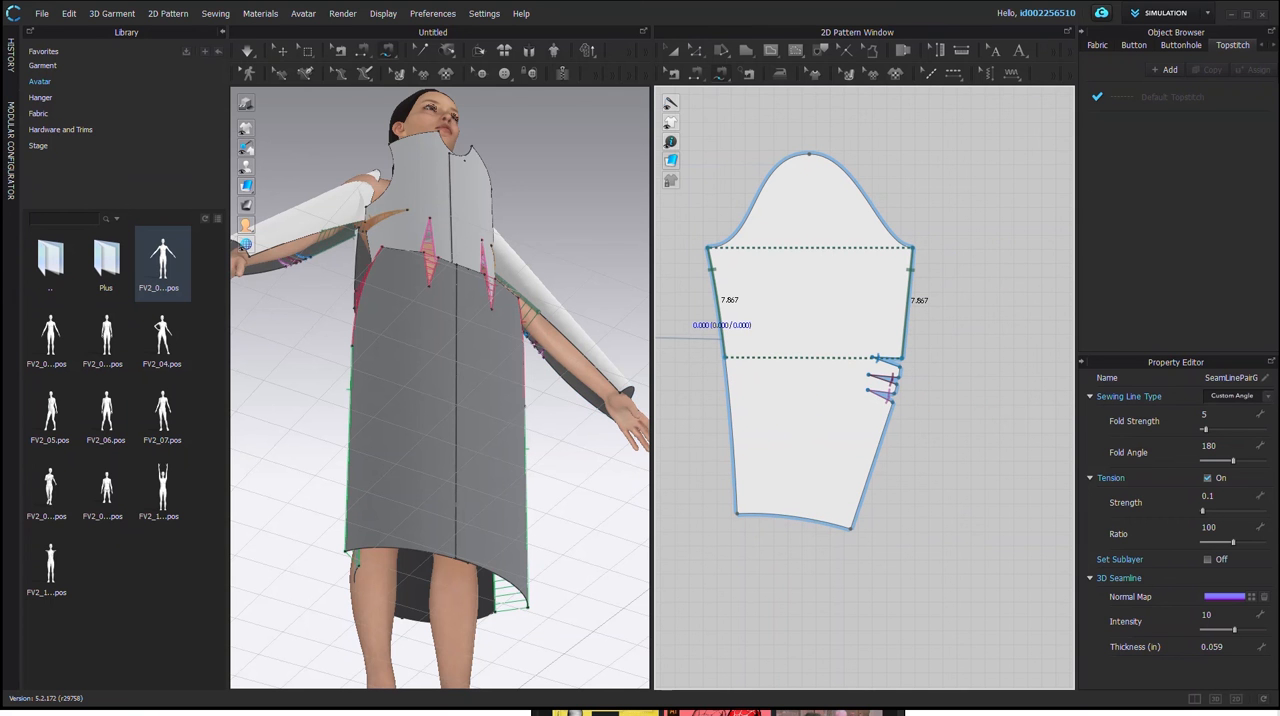
Step: Free-sew the two short edges between the sleeve's elbow darts to consecutive matching stretches of the opposite underarm edge
left_click(366, 53)
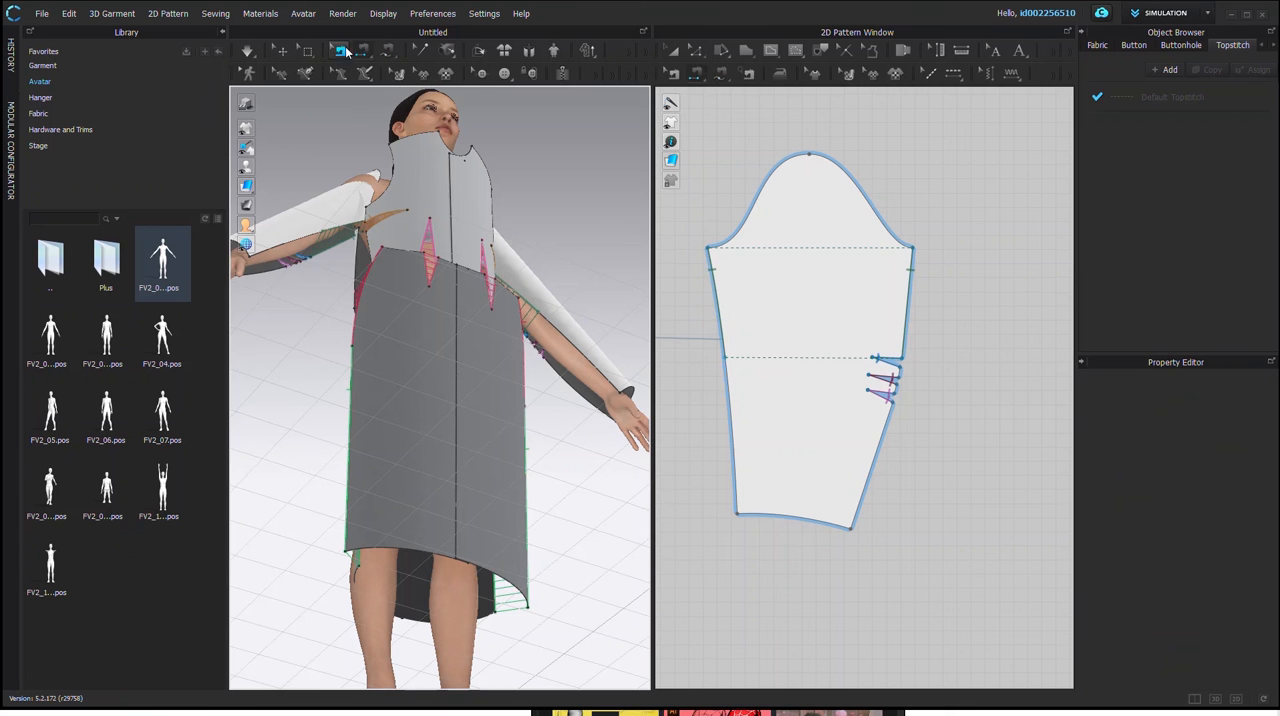
left_click(909, 383)
scroll(905, 381, "up", 3)
scroll(906, 381, "down", 2)
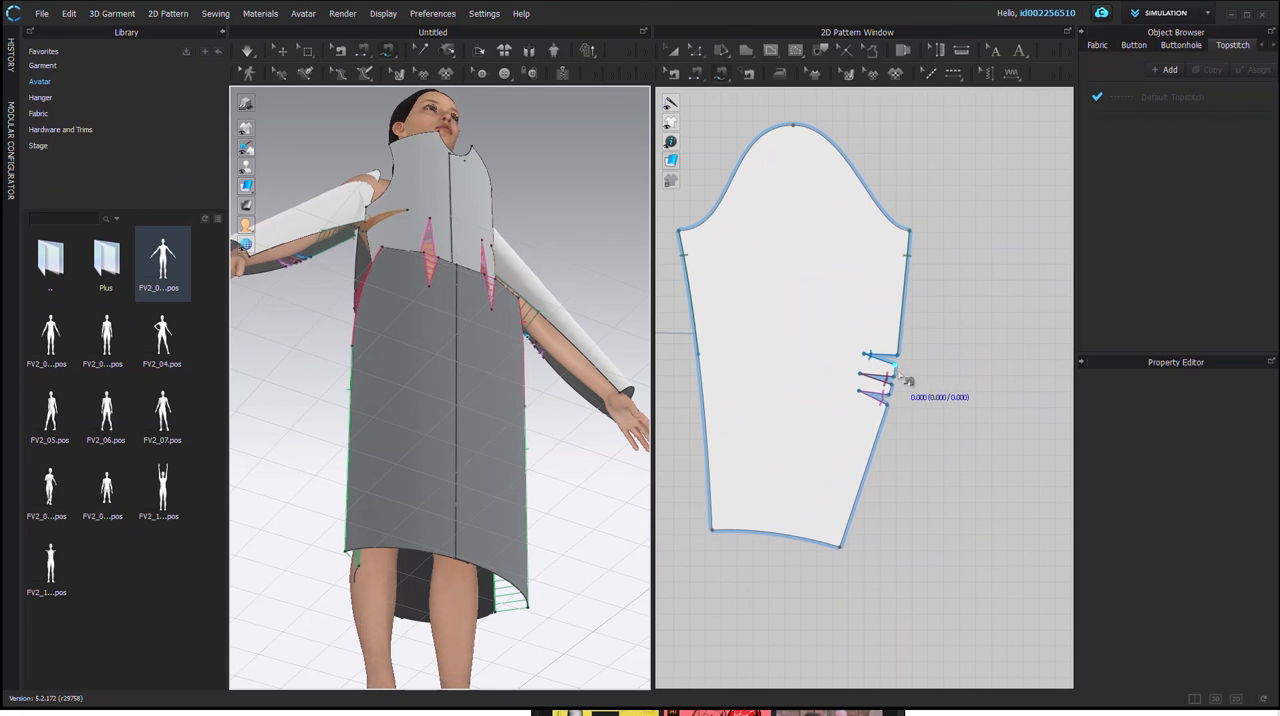
left_click_drag(902, 376, 904, 387)
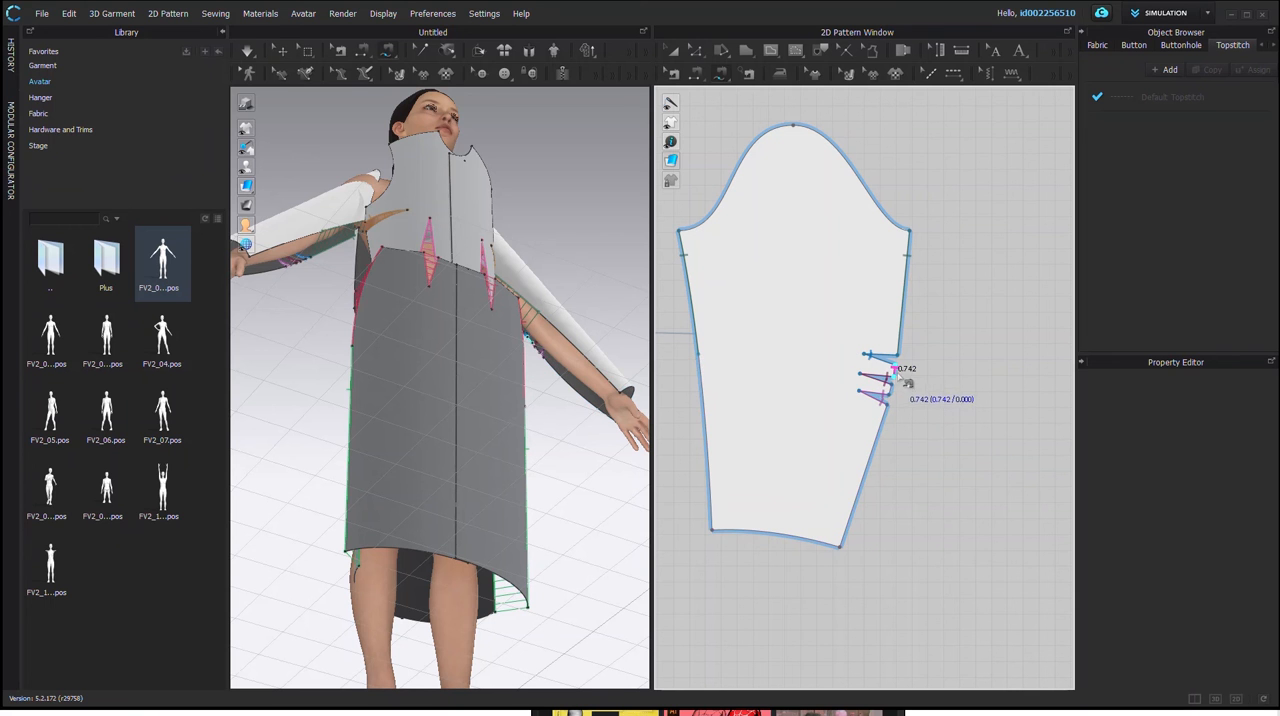
left_click(706, 372)
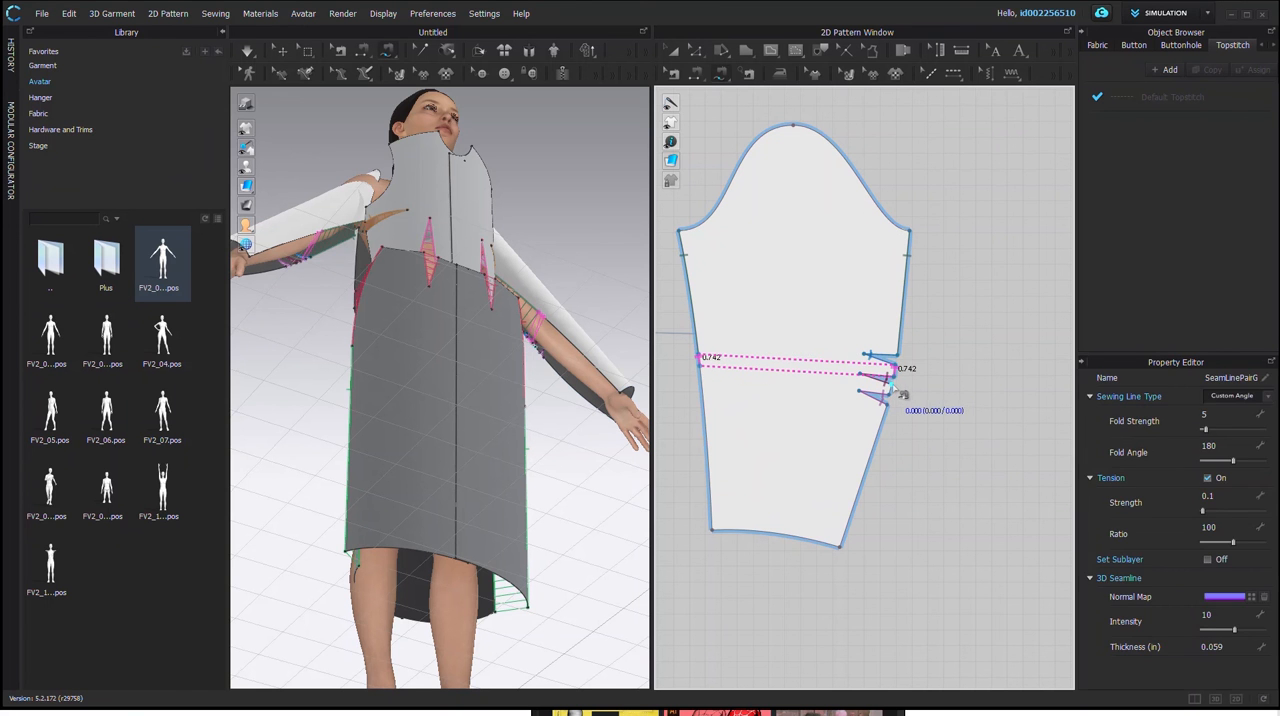
left_click(893, 386)
left_click(890, 400)
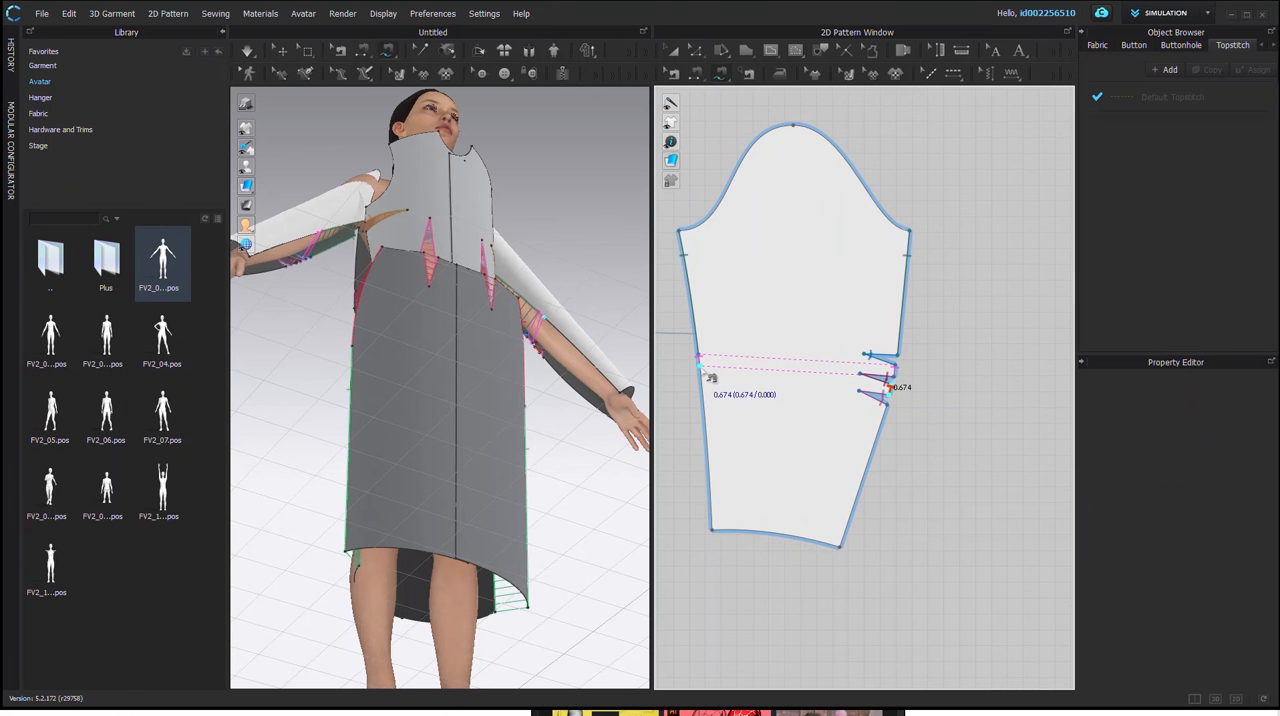
left_click(706, 374)
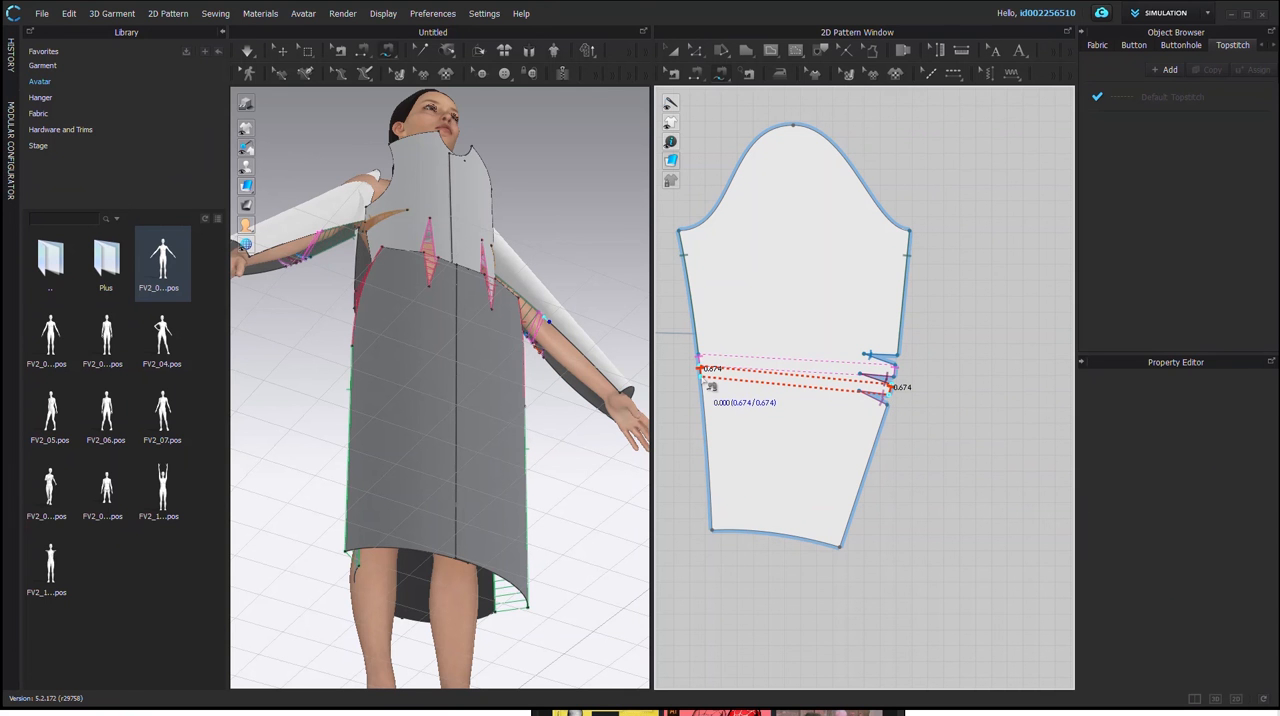
Step: Free-sew the remaining lower underarm edges of the sleeve together, from the last elbow dart to the hem
left_click(882, 405)
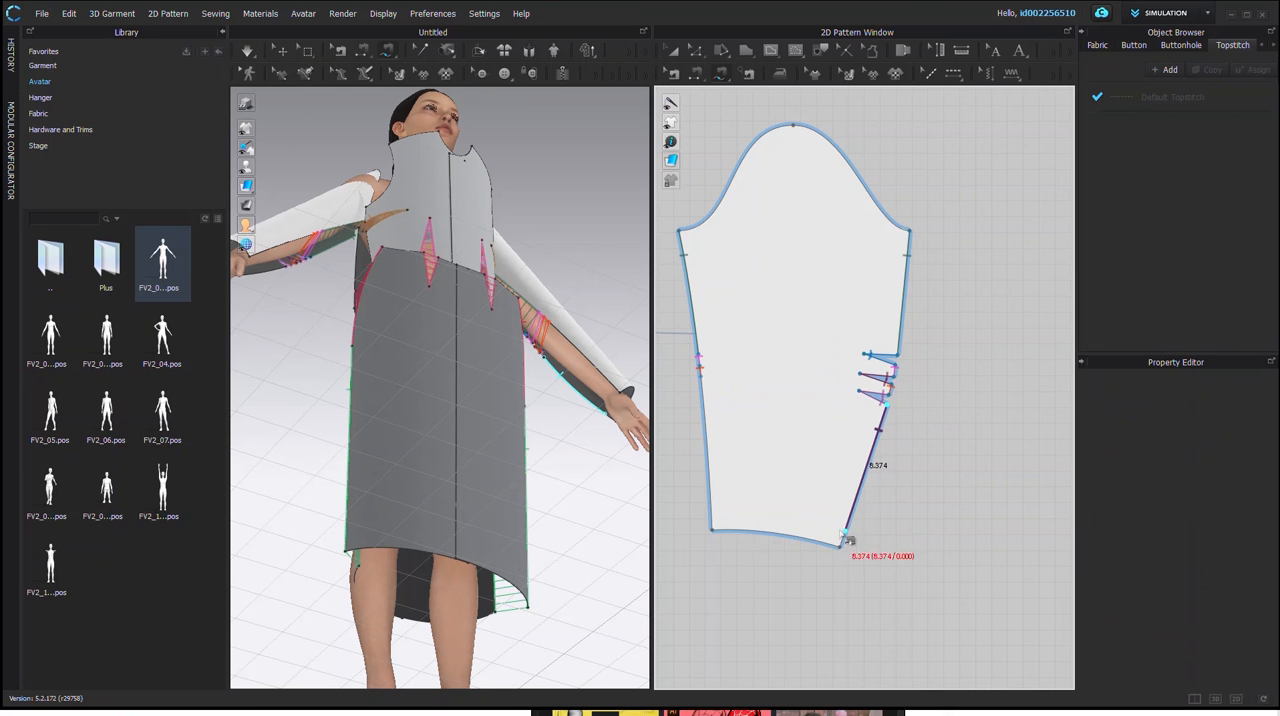
left_click(842, 548)
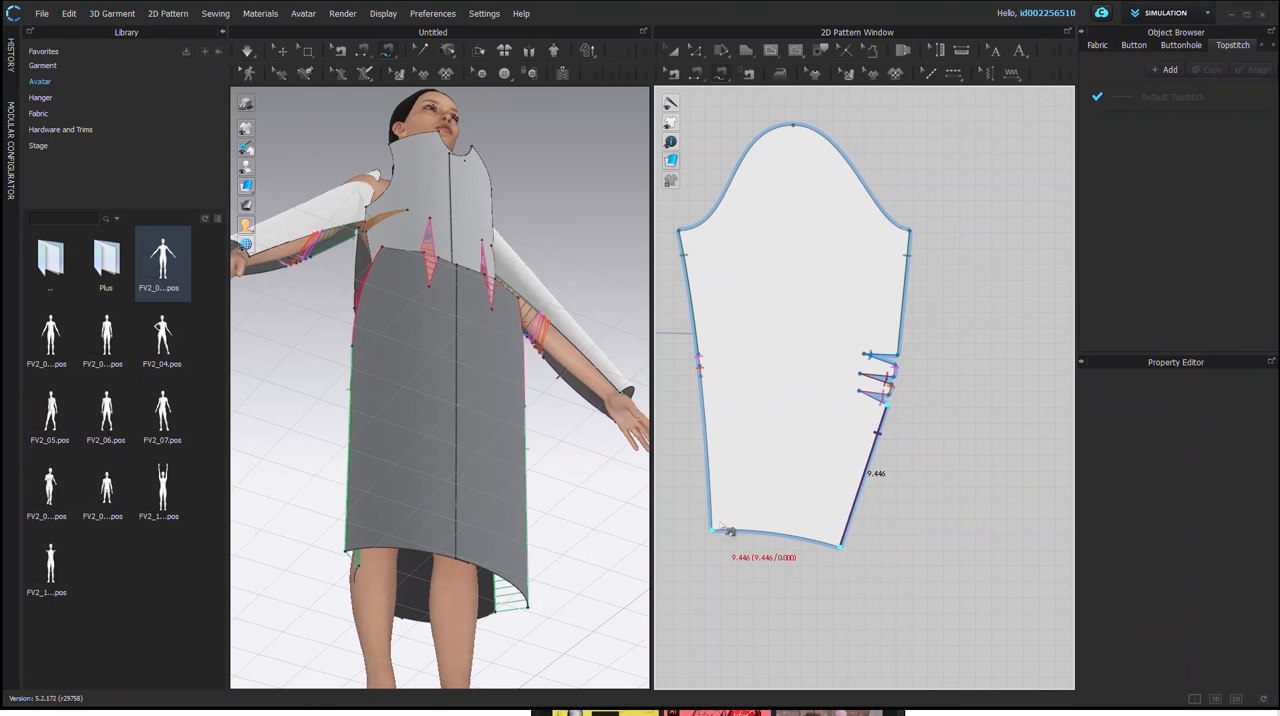
left_click(702, 378)
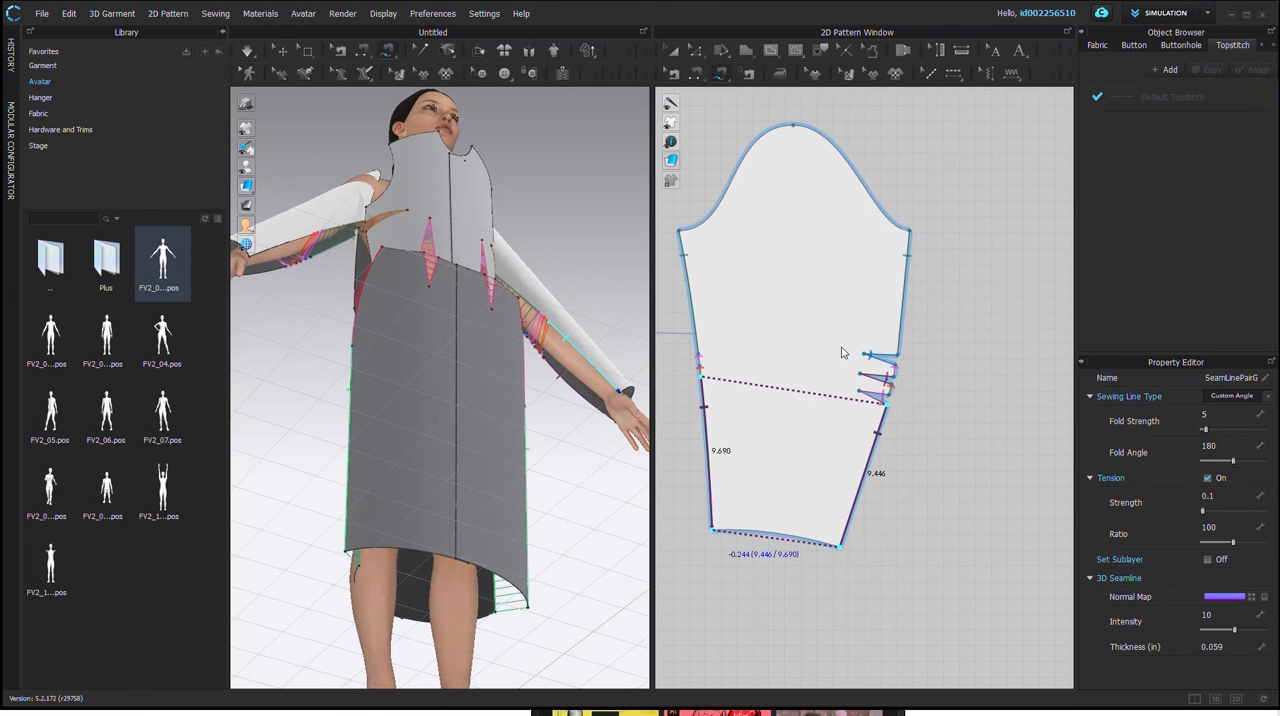
Step: Segment-sew the back bodice waist edge to the back skirt waist edge on both sides of the waist dart
scroll(386, 388, "down", 2)
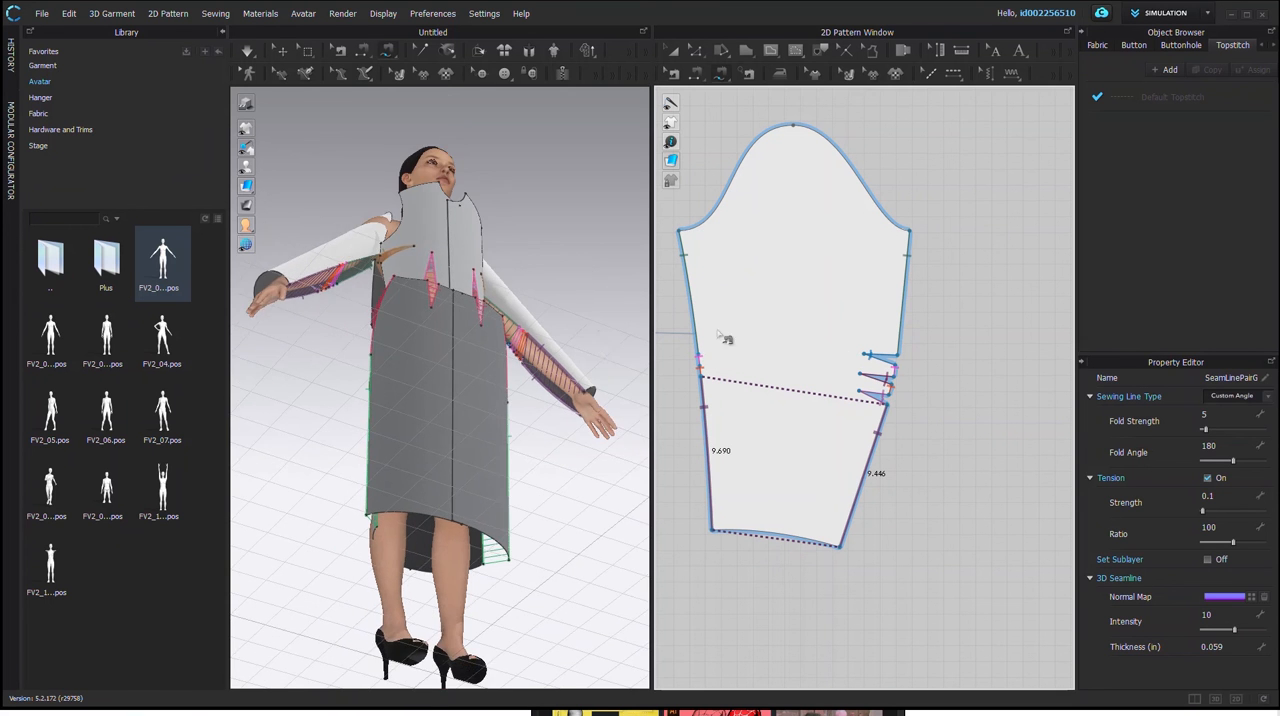
scroll(392, 386, "down", 2)
right_click_drag(403, 362, 457, 459)
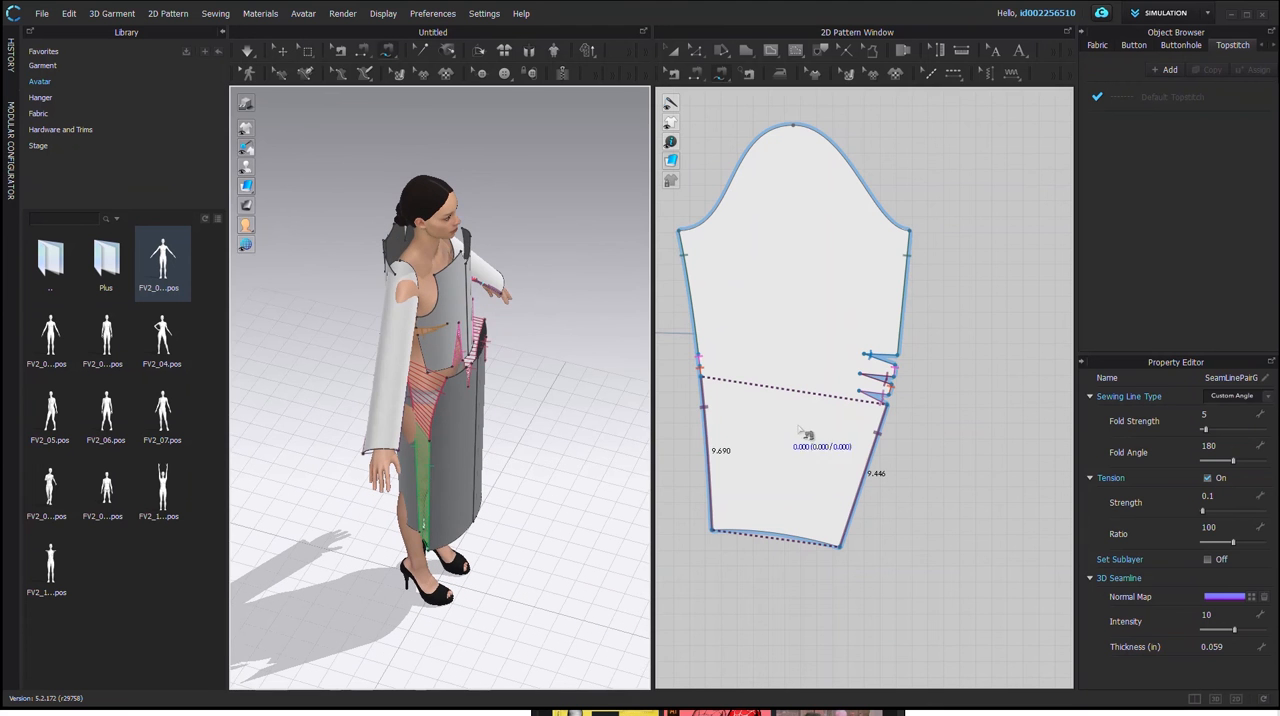
scroll(815, 435, "down", 2)
right_click(728, 410)
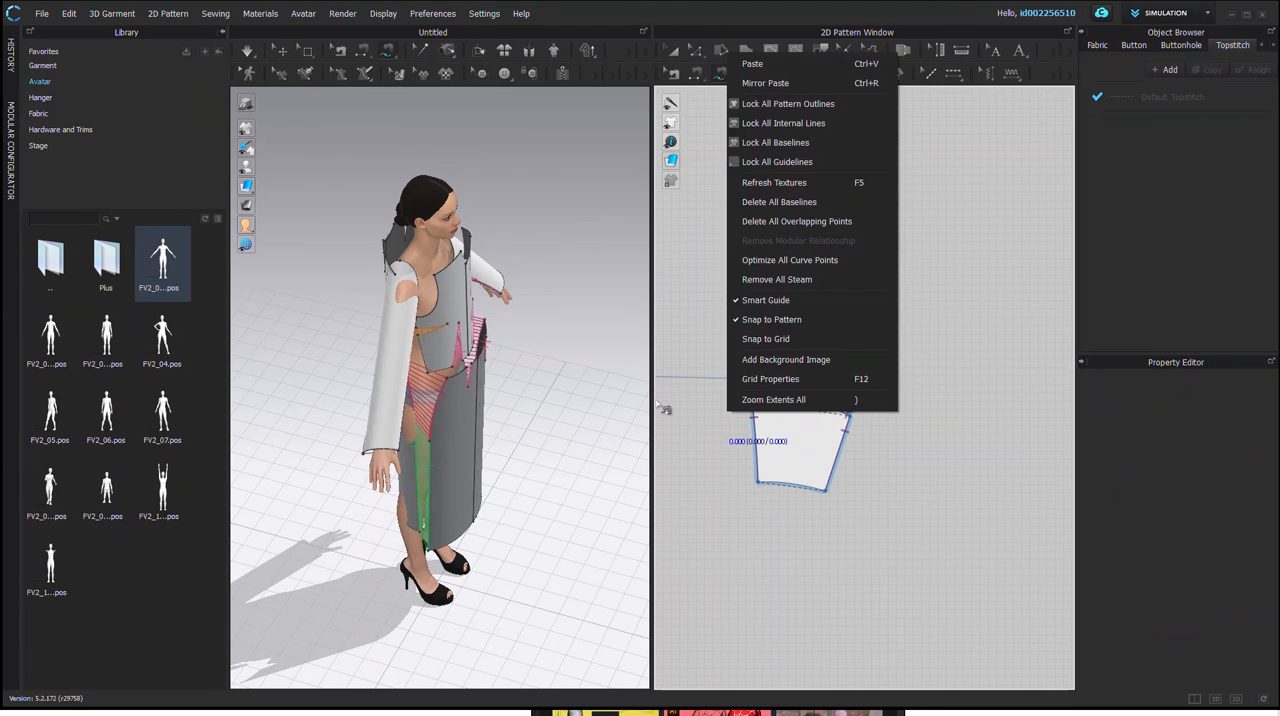
left_click(698, 413)
middle_click_drag(718, 406, 1072, 400)
middle_click_drag(968, 408, 1014, 397)
middle_click_drag(716, 399, 856, 398)
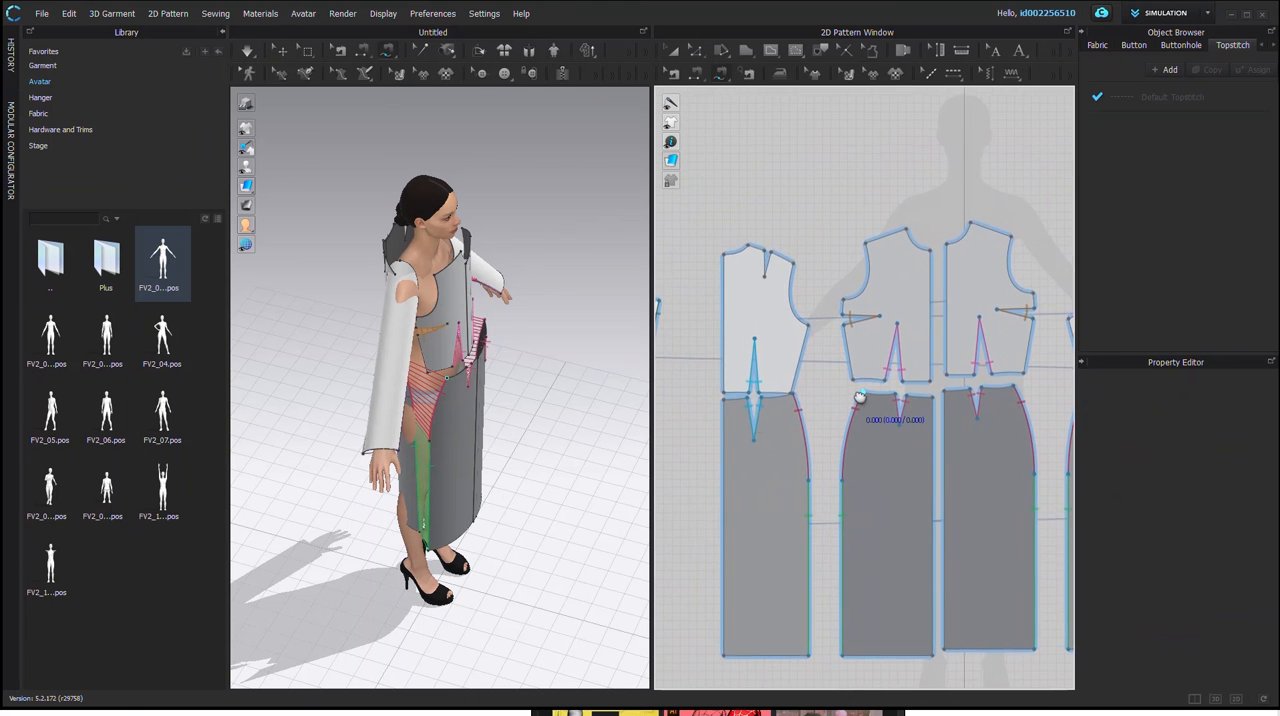
scroll(719, 403, "down", 2)
scroll(719, 403, "up", 5)
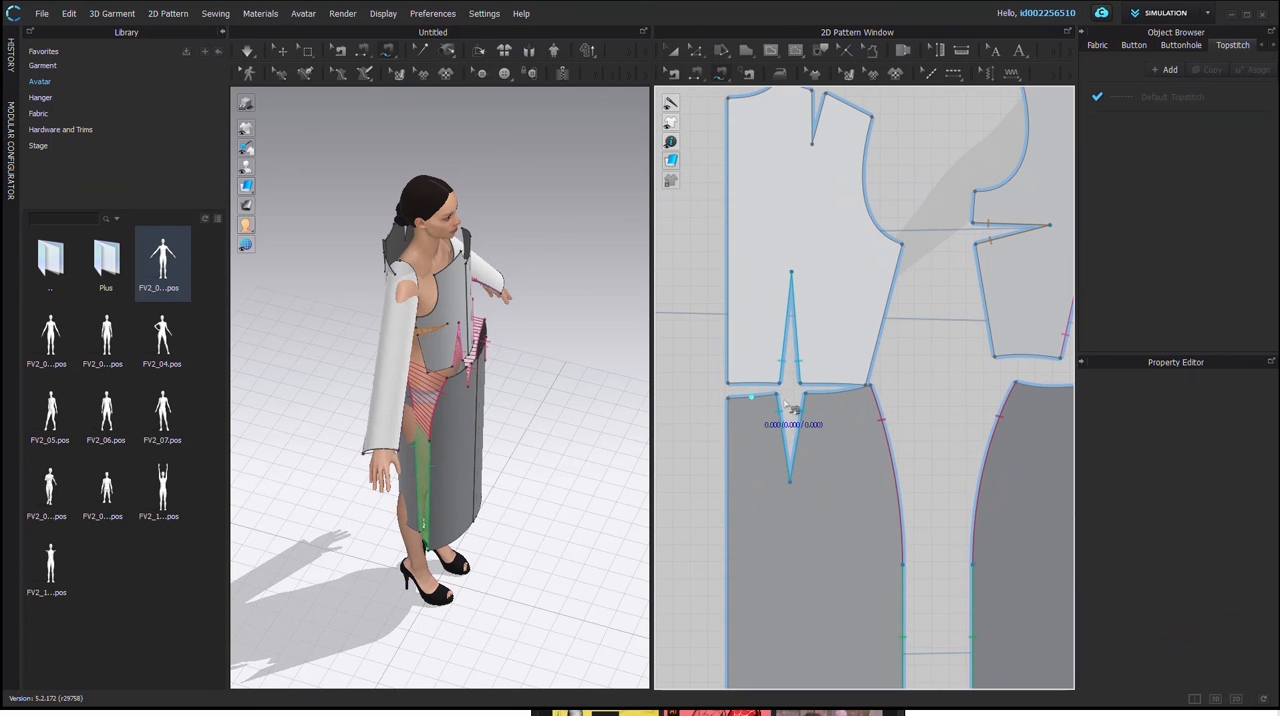
middle_click_drag(822, 418, 770, 419)
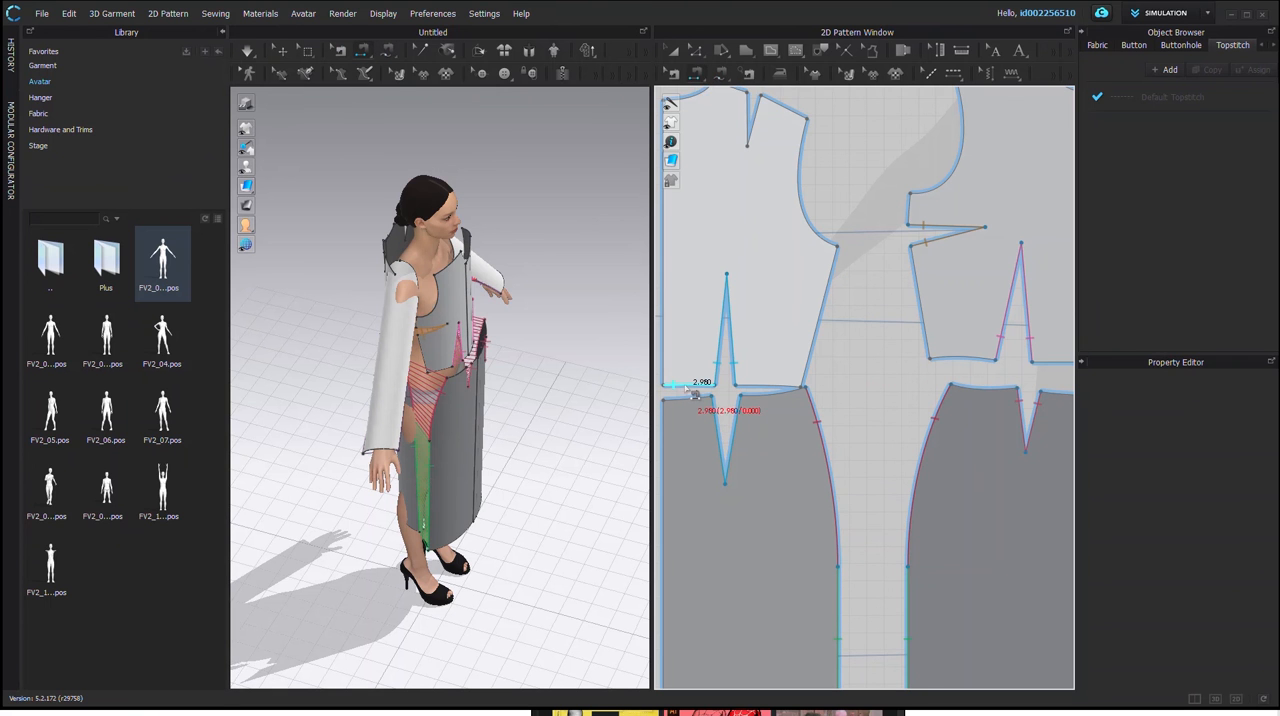
left_click(736, 398)
left_click(756, 395)
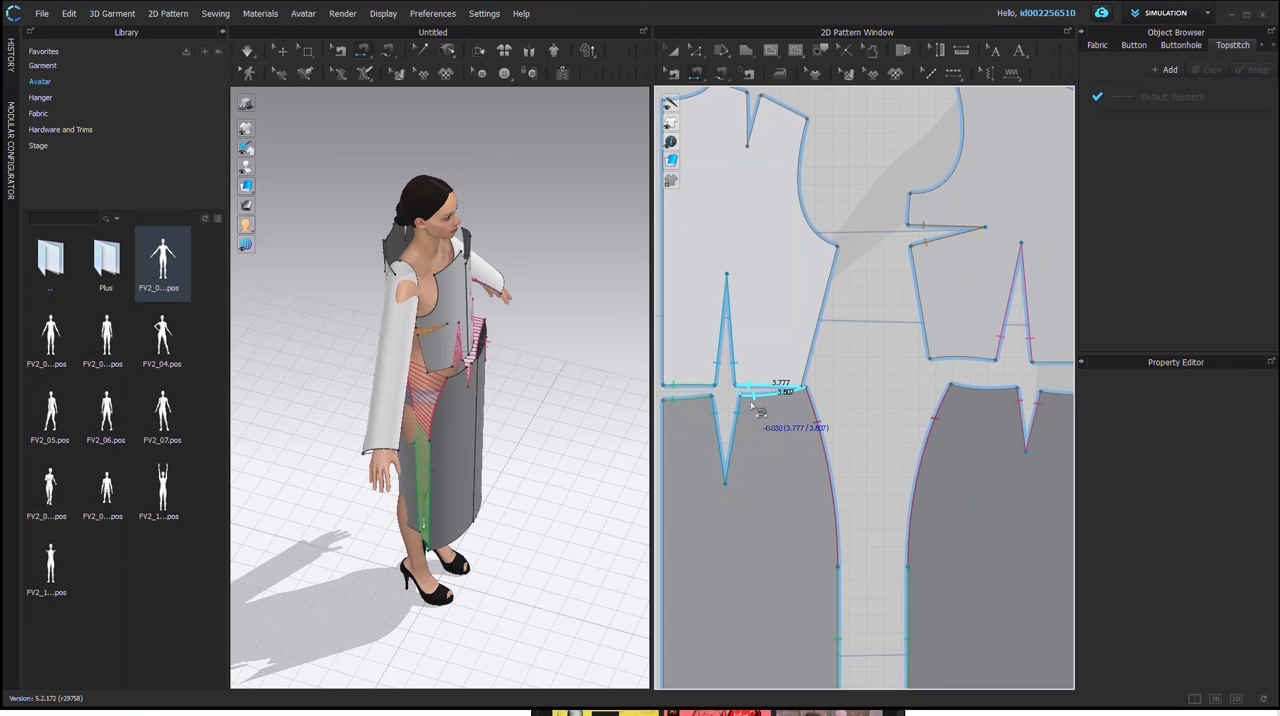
Step: Segment-sew the front bodice waist edge to the front skirt waist edge on both sides of the waist dart
left_click(752, 399)
left_click(944, 358)
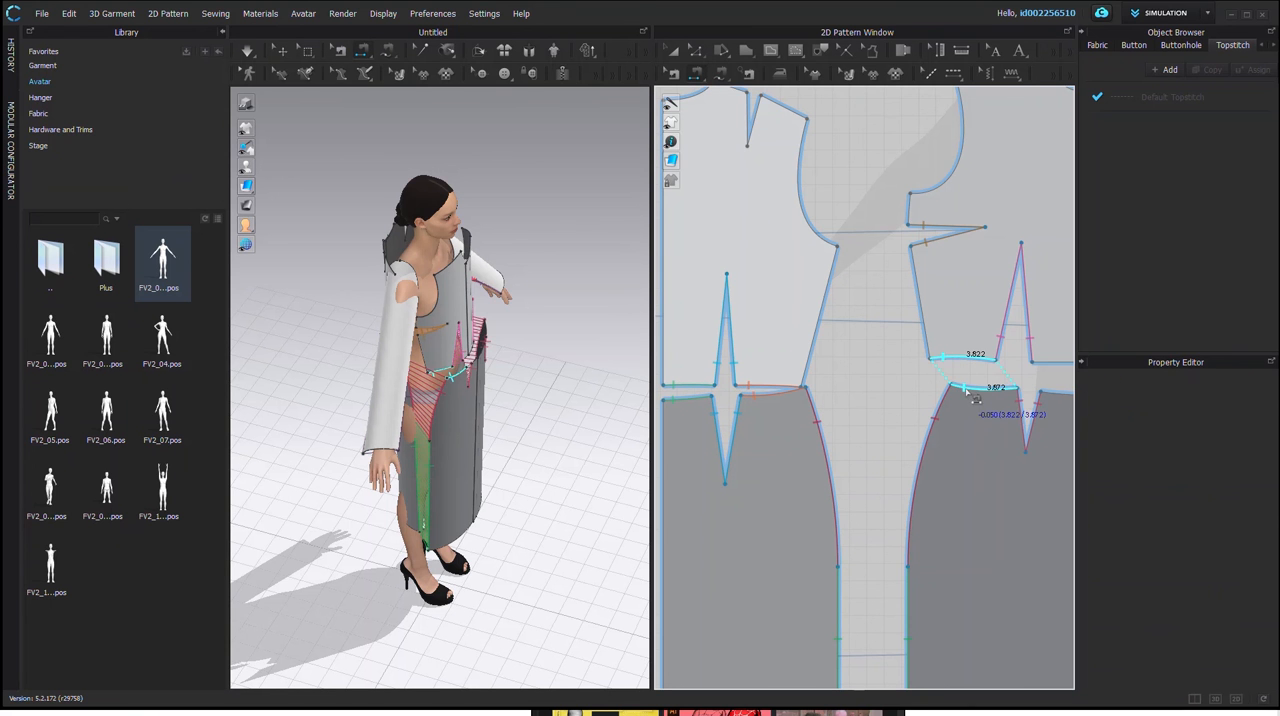
left_click(975, 398)
middle_click_drag(1028, 411, 841, 376)
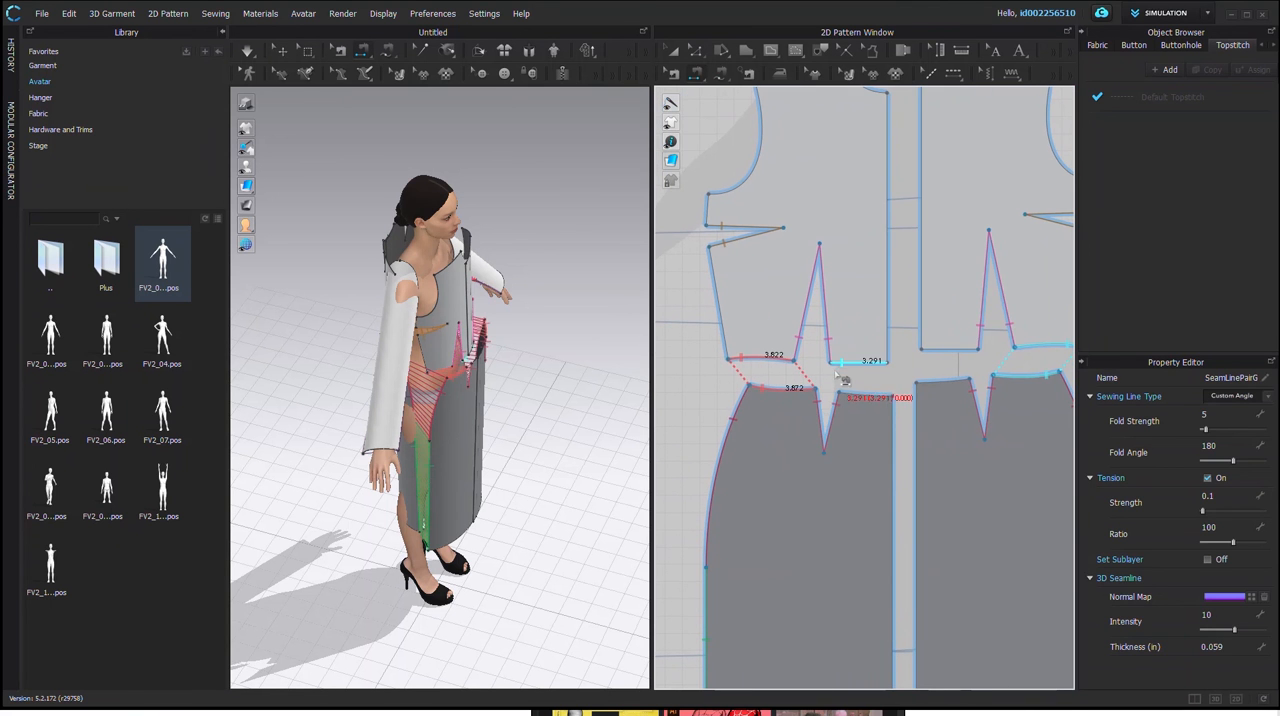
left_click(841, 368)
left_click(885, 397)
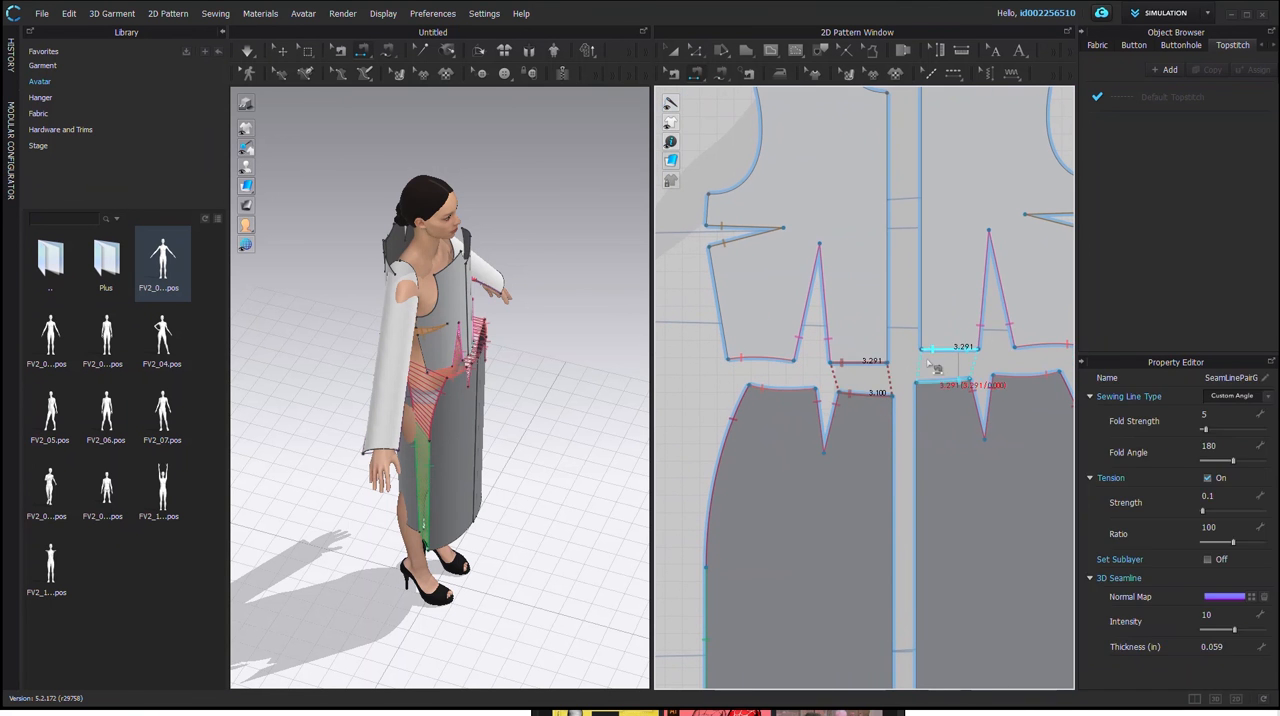
Step: Segment-sew the two legs of the back bodice's shoulder dart together
scroll(874, 392, "down", 3)
scroll(874, 392, "down", 2)
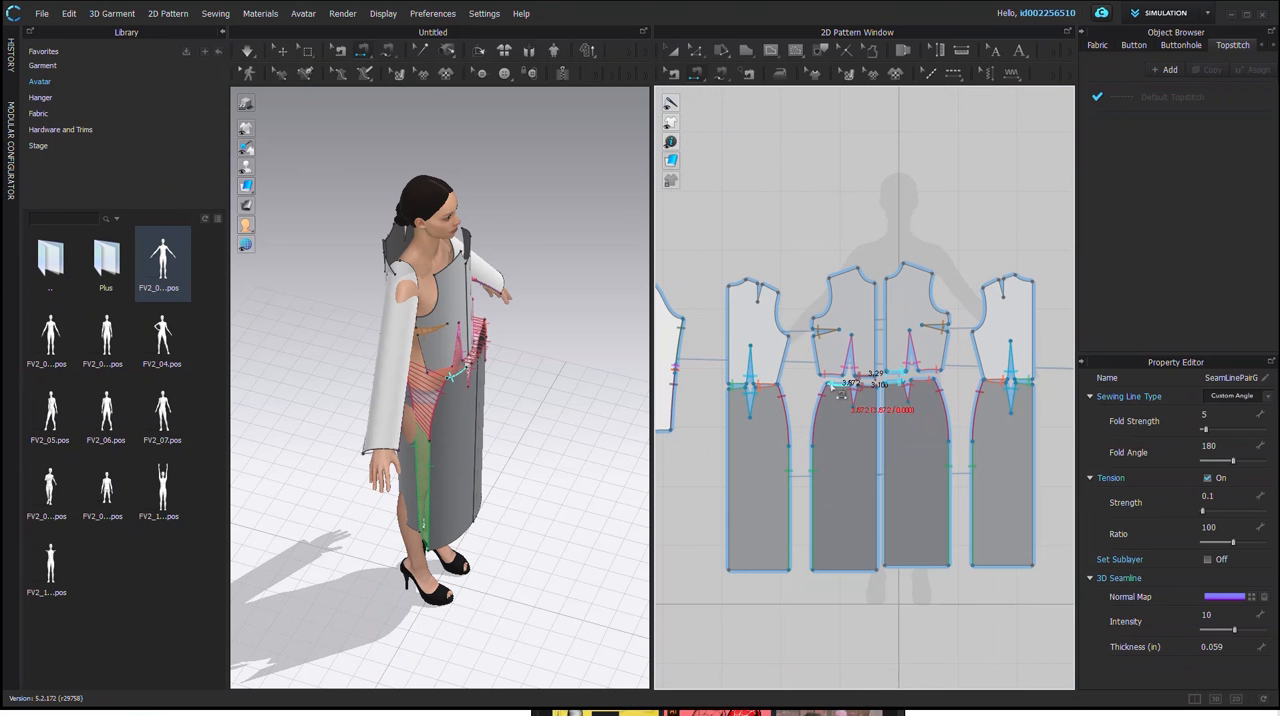
scroll(808, 298, "up", 3)
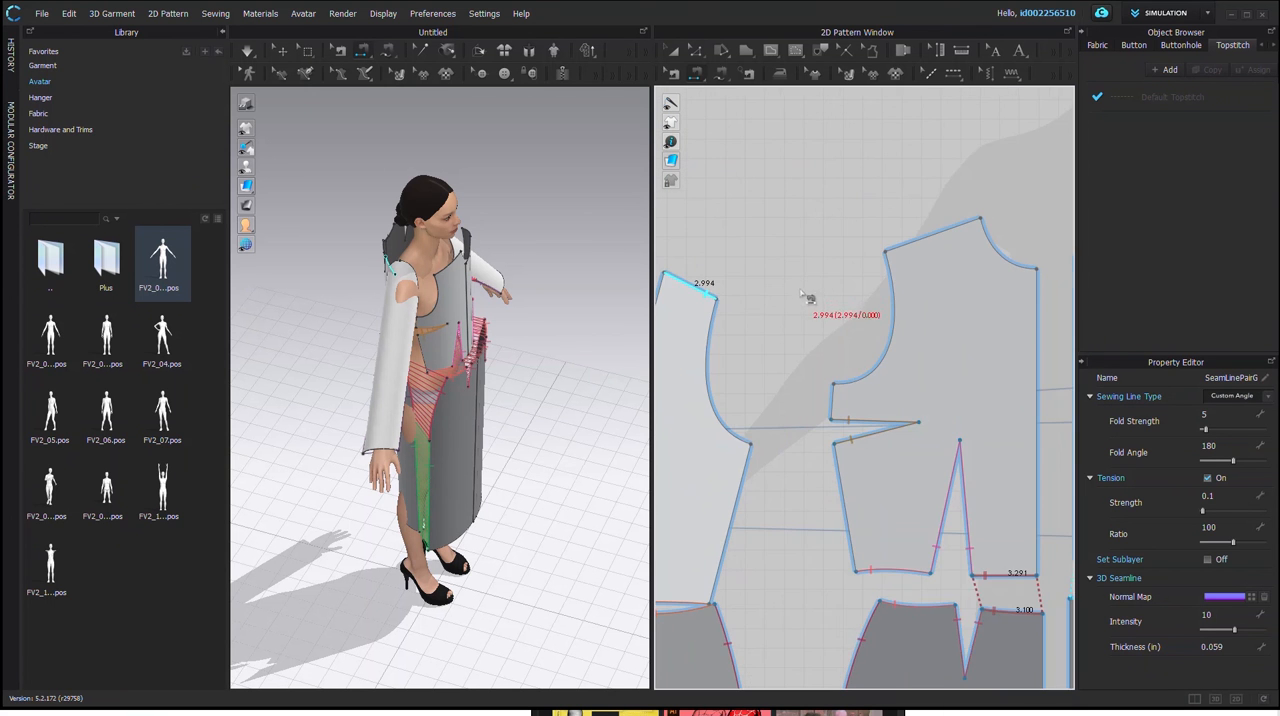
scroll(818, 295, "down", 2)
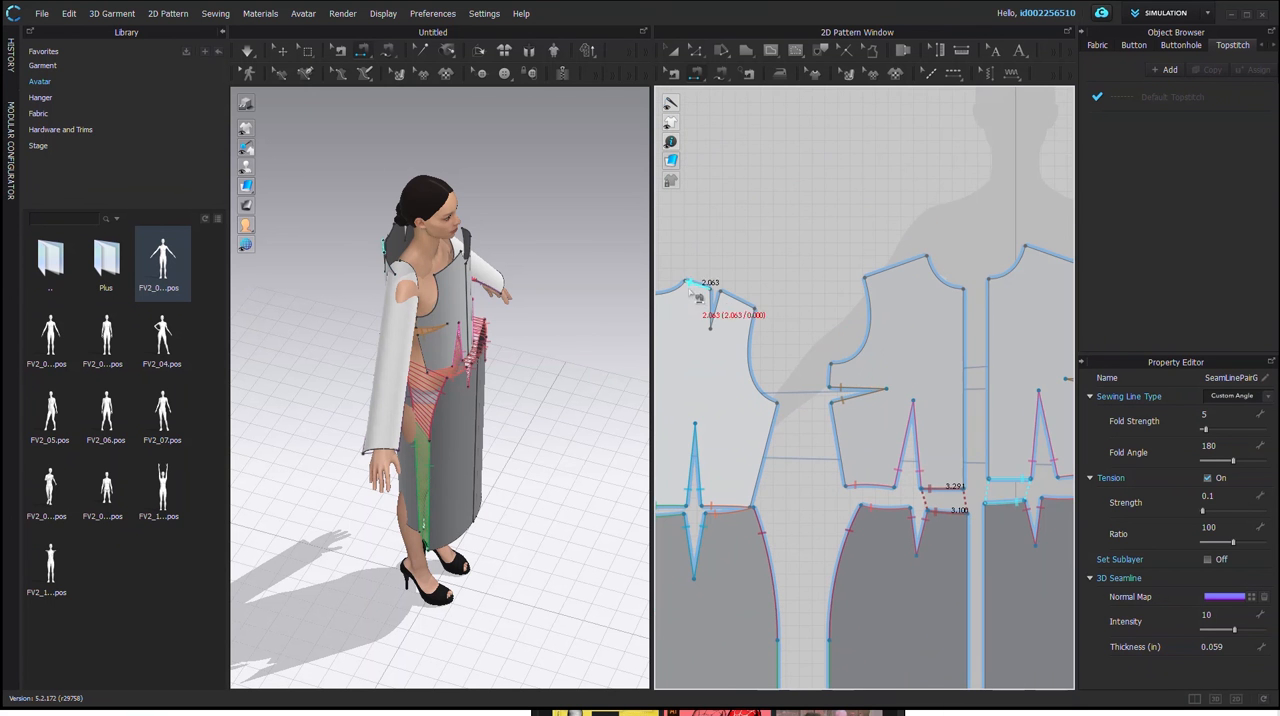
left_click(715, 308)
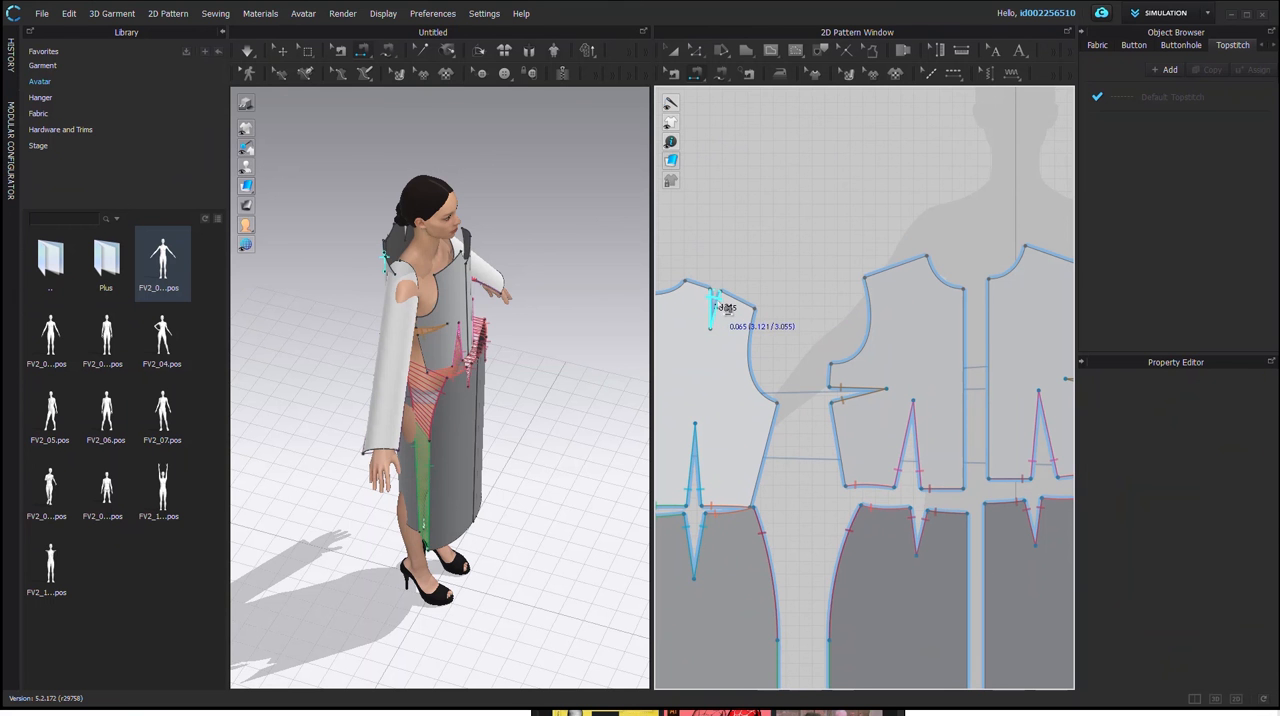
left_click(720, 304)
scroll(394, 260, "down", 1)
scroll(392, 257, "up", 2)
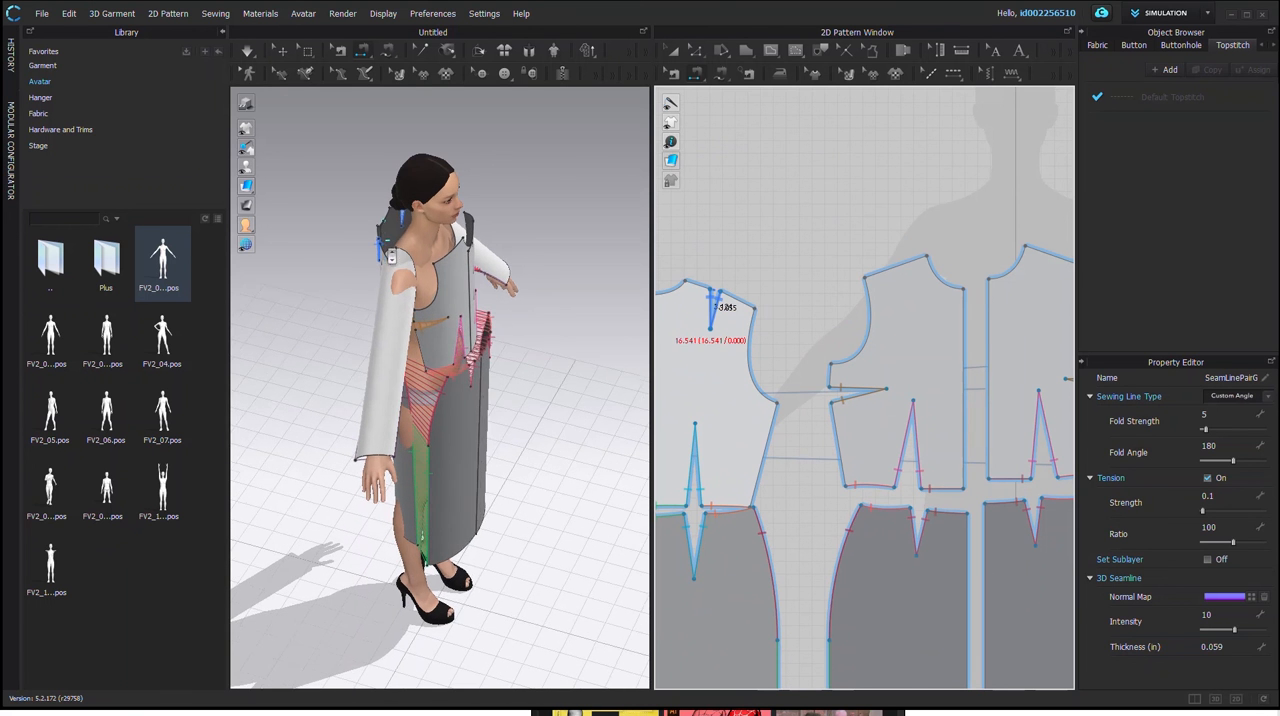
Step: Segment-sew the center front edges of the two front bodice panels together, and likewise those of the two front skirt panels
scroll(415, 340, "up", 2)
scroll(946, 400, "down", 3)
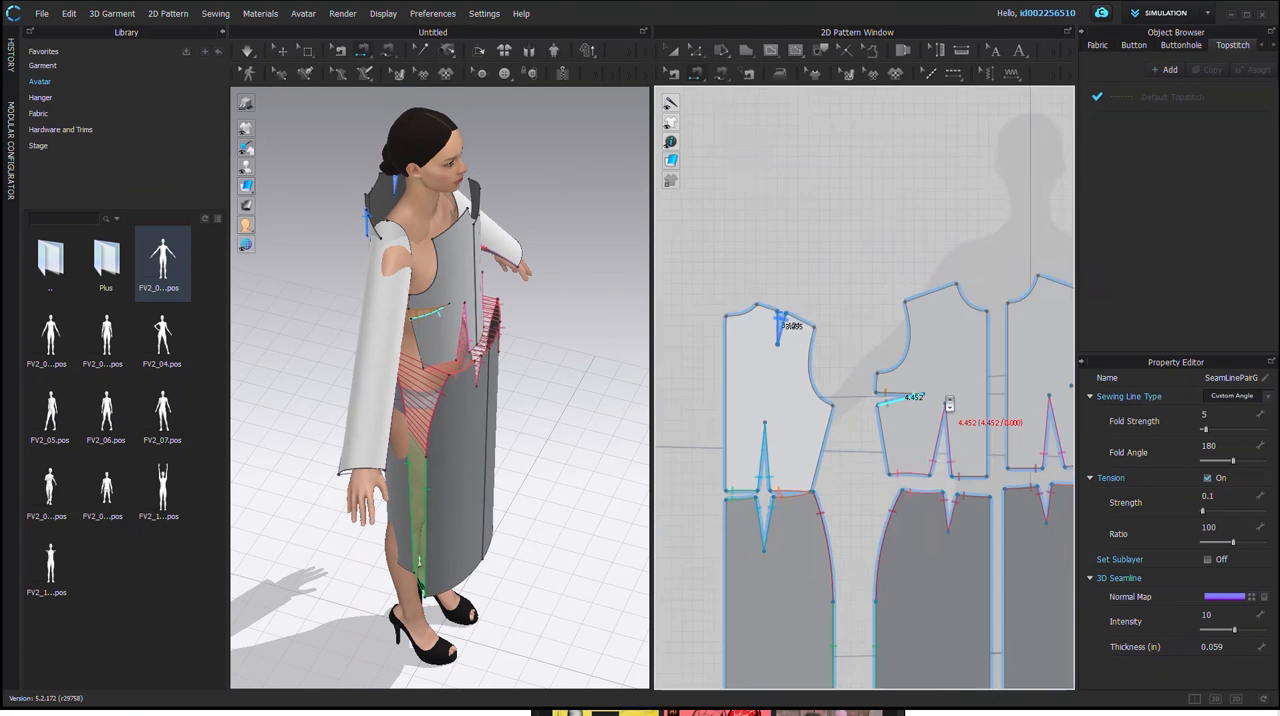
scroll(985, 430, "up", 1)
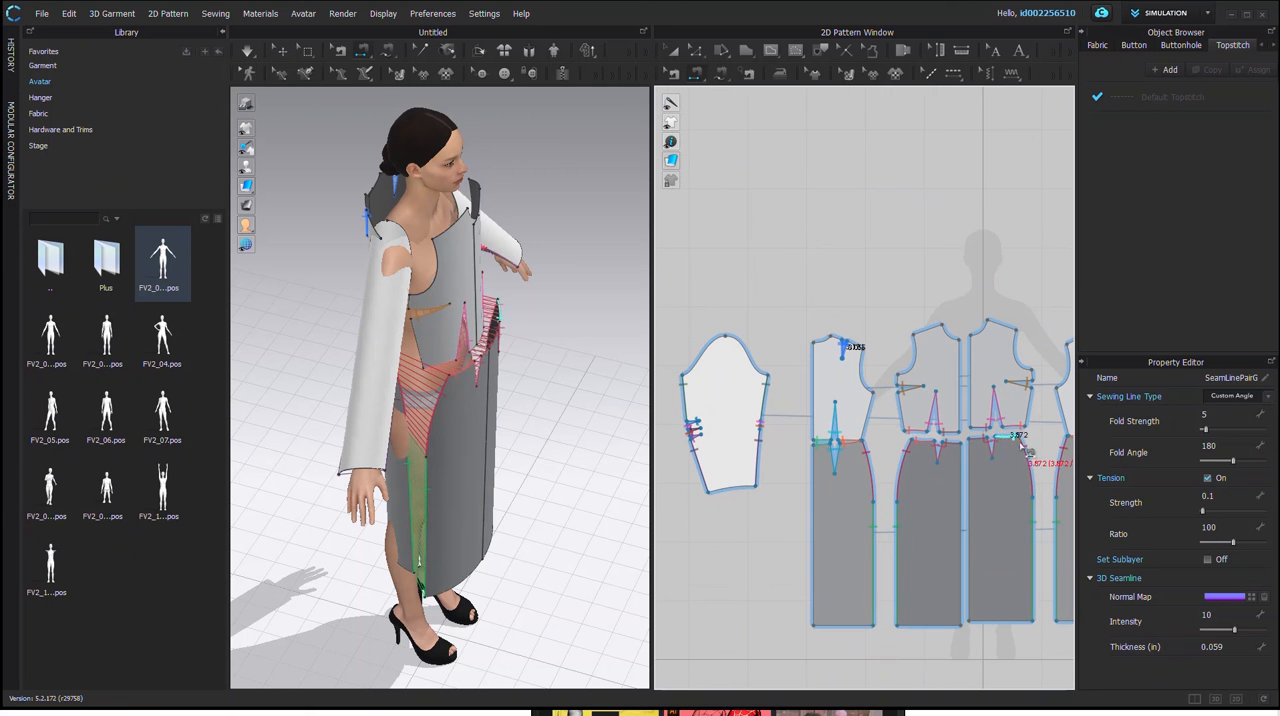
right_click_drag(1016, 483, 911, 535)
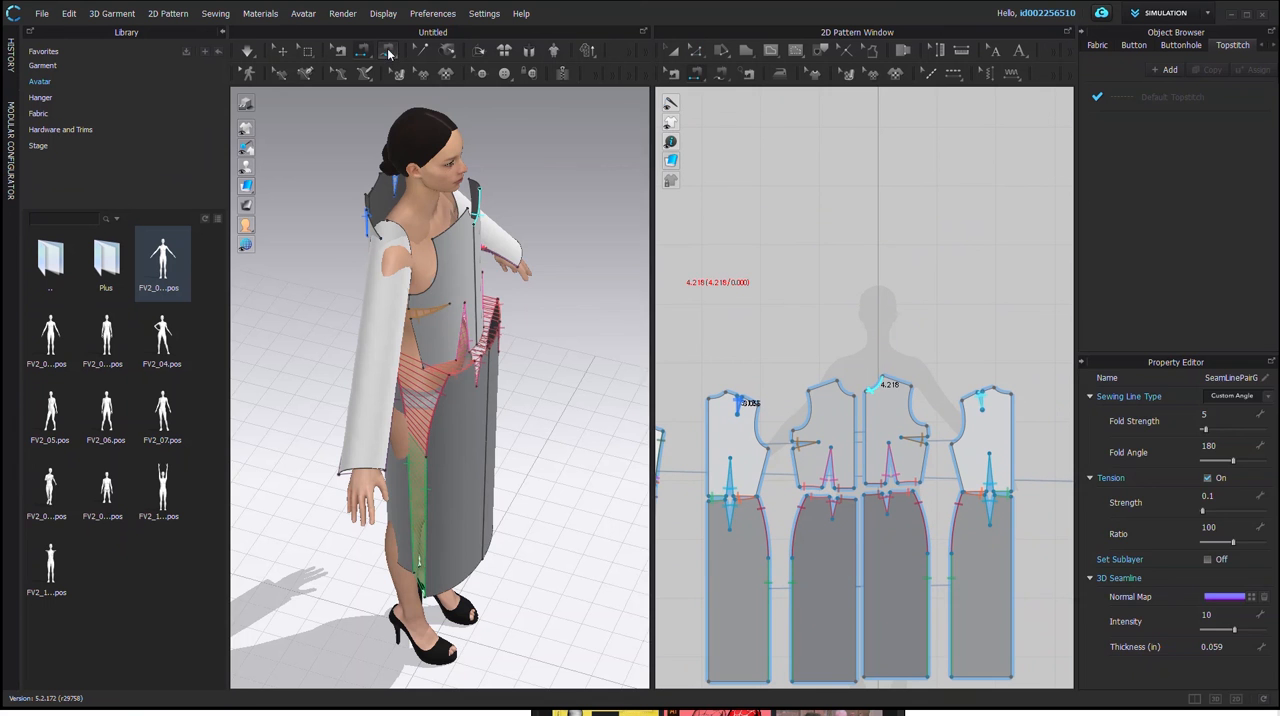
left_click(336, 204)
scroll(409, 253, "up", 2)
right_click_drag(348, 291, 543, 330)
scroll(555, 314, "up", 1)
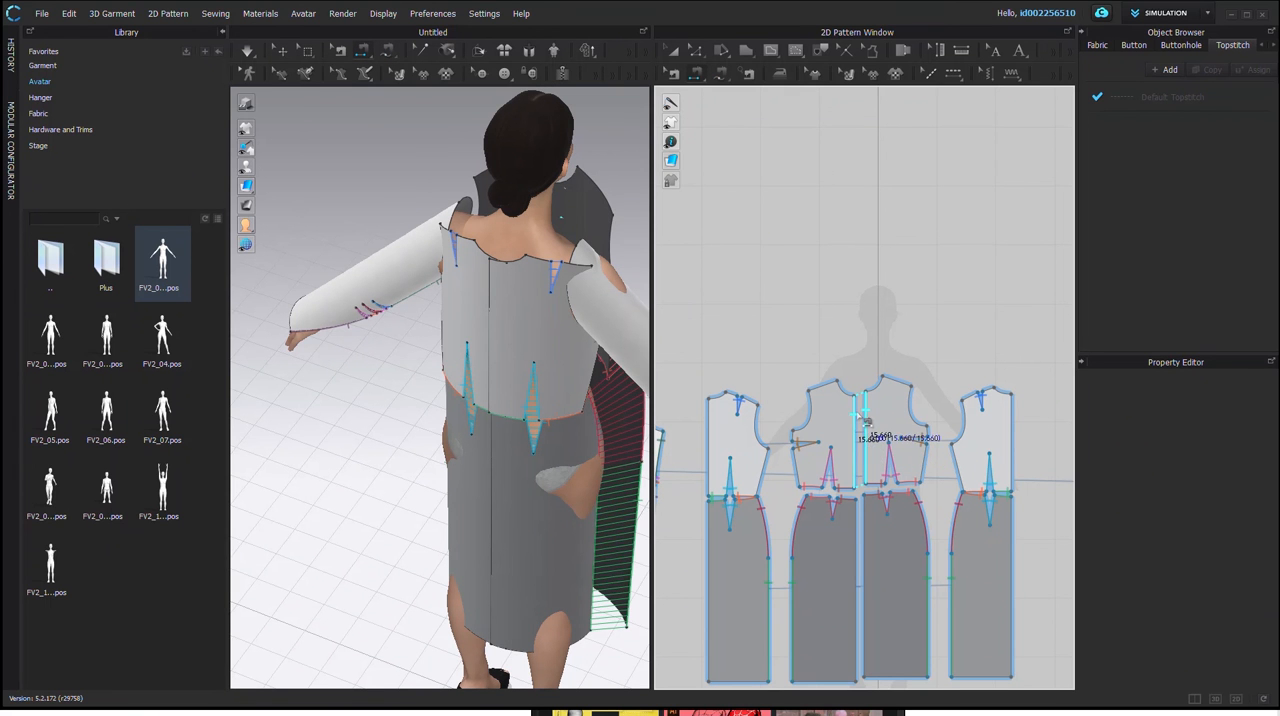
left_click(873, 495)
left_click(866, 540)
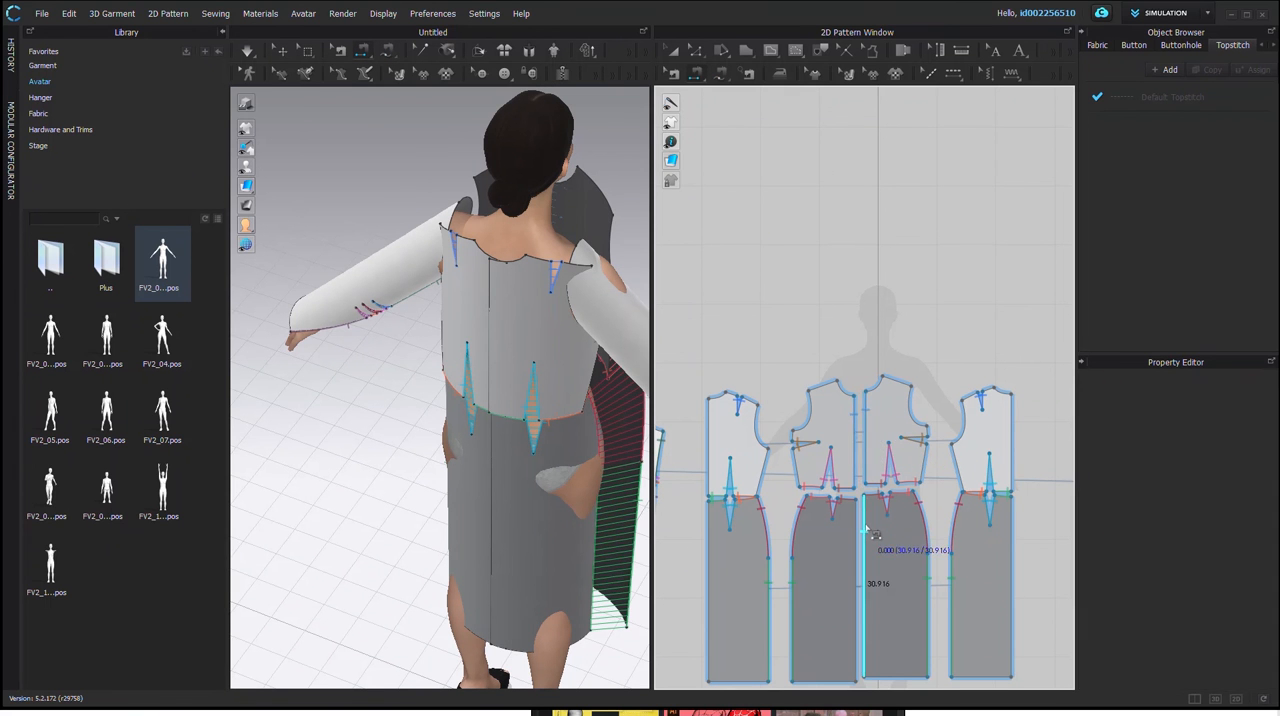
left_click(858, 538)
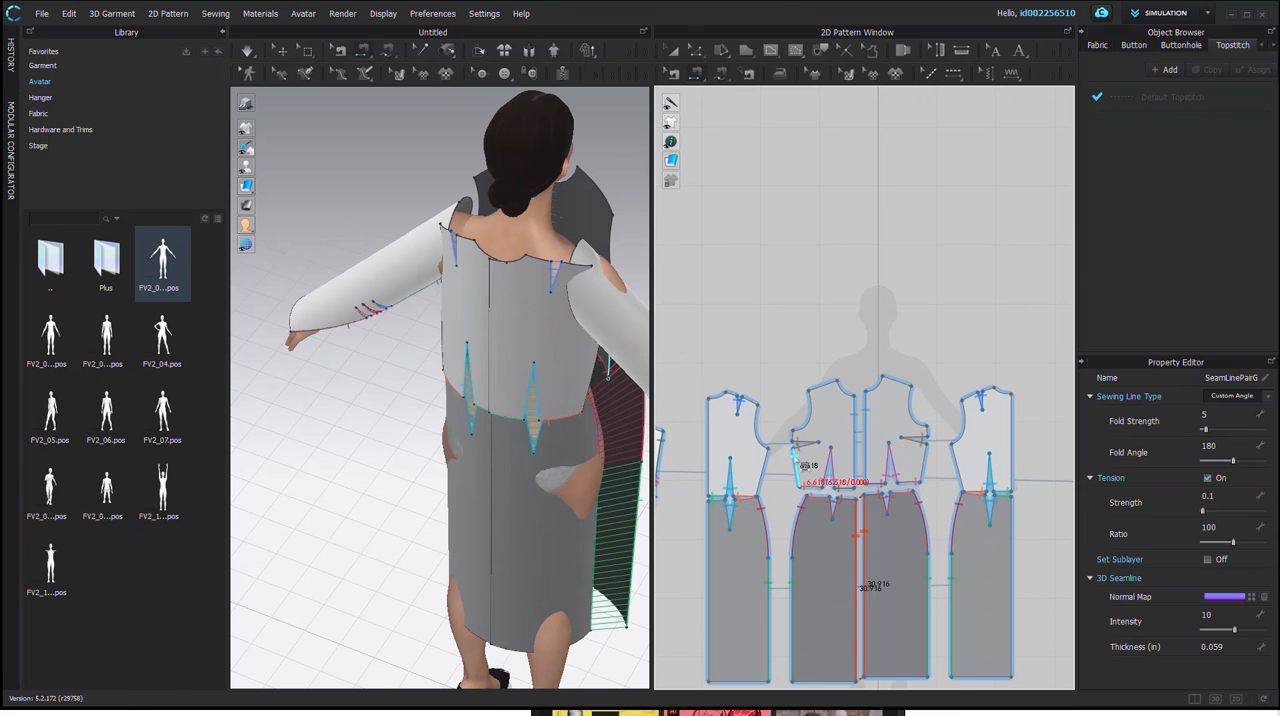
Step: Segment-sew the front bodice side edge below the bust dart to the back bodice side edge, and try the same on the mirrored half
left_click(796, 461)
left_click(773, 469)
left_click(935, 461)
left_click(929, 460)
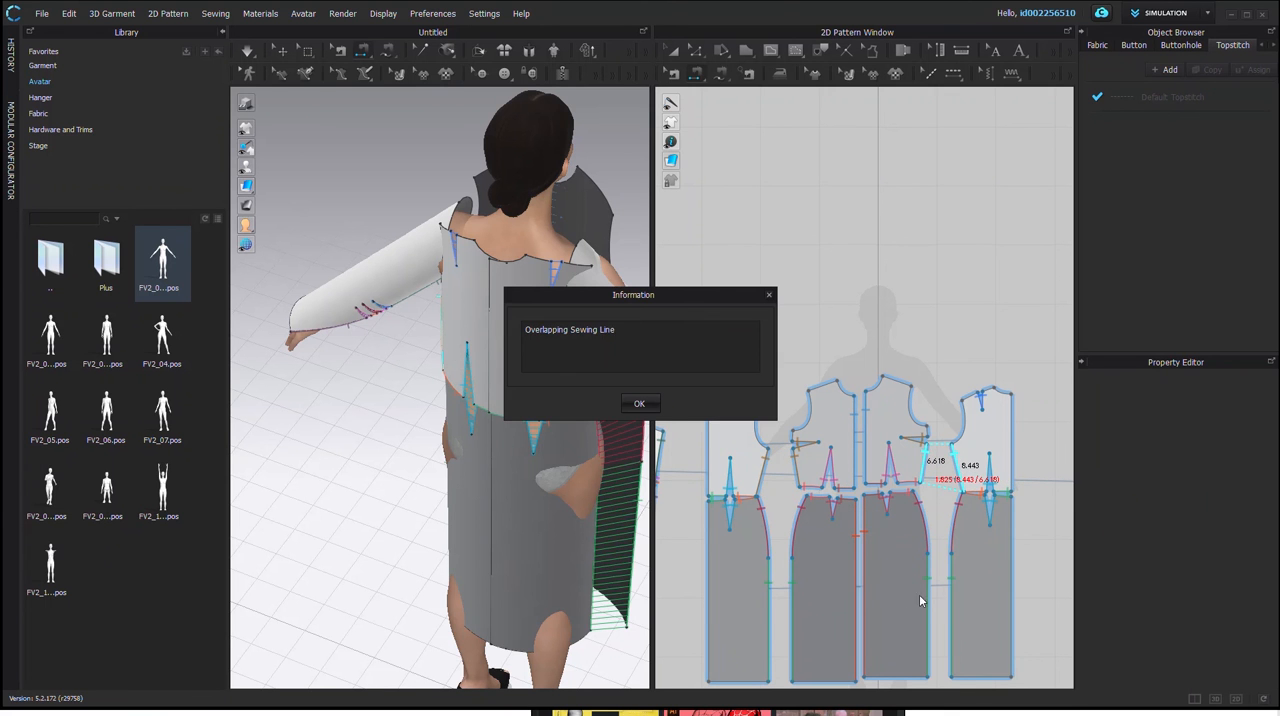
left_click(636, 404)
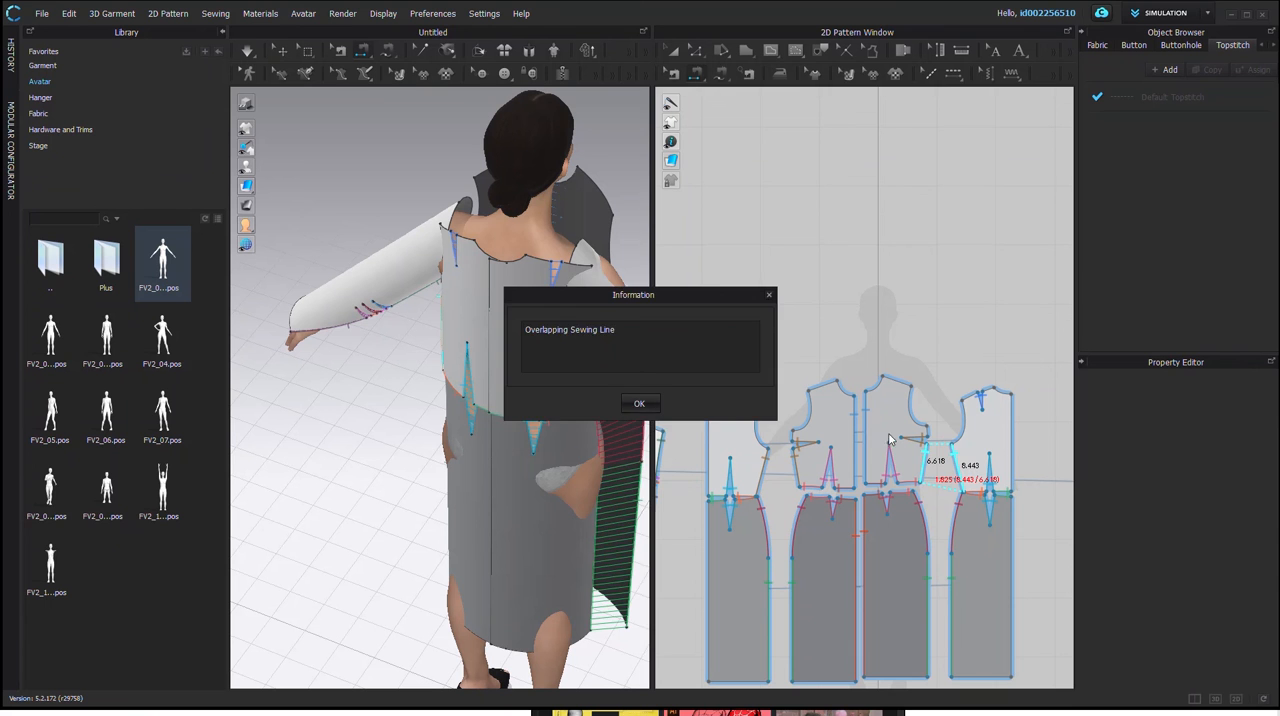
left_click(639, 405)
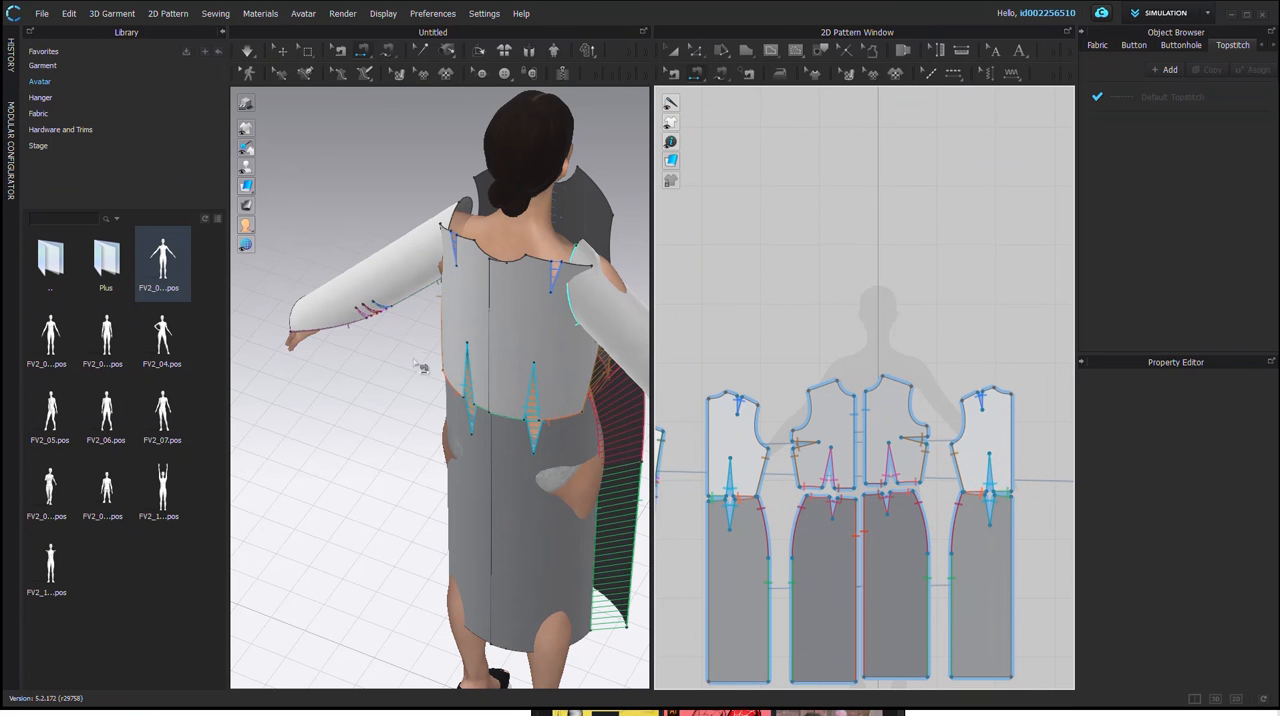
scroll(520, 312, "down", 1)
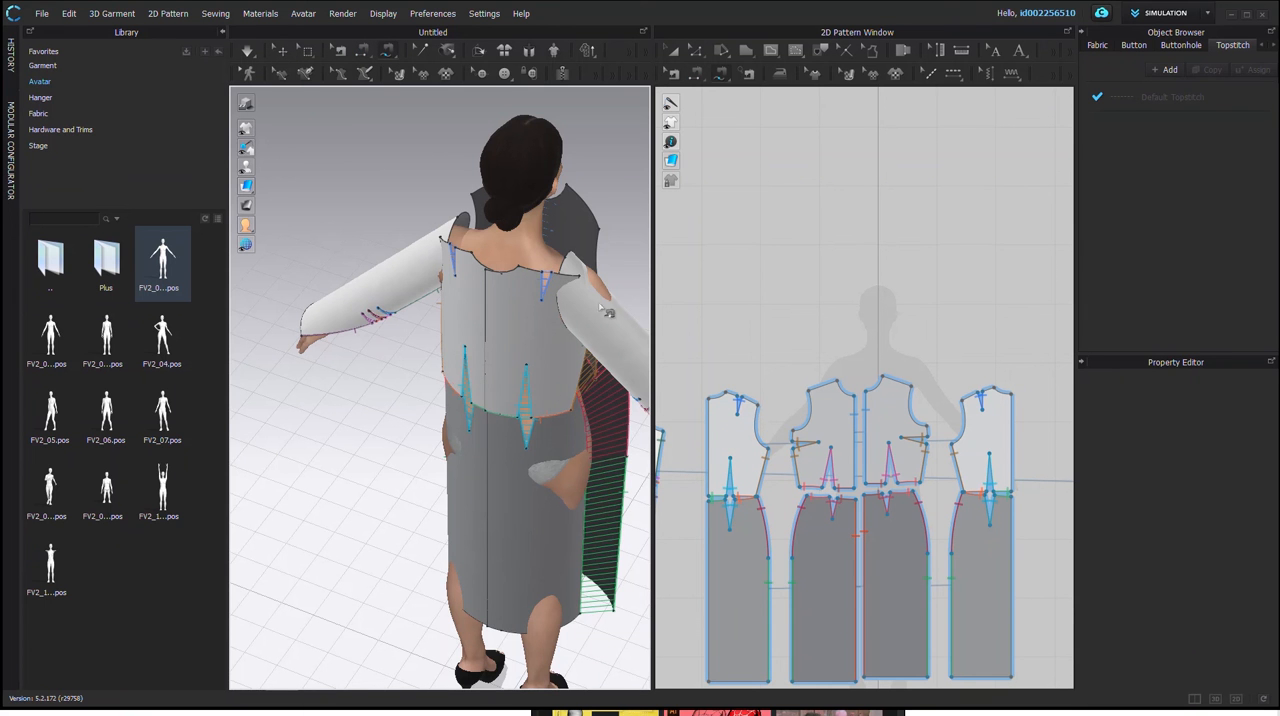
scroll(577, 283, "down", 2)
scroll(579, 284, "up", 4)
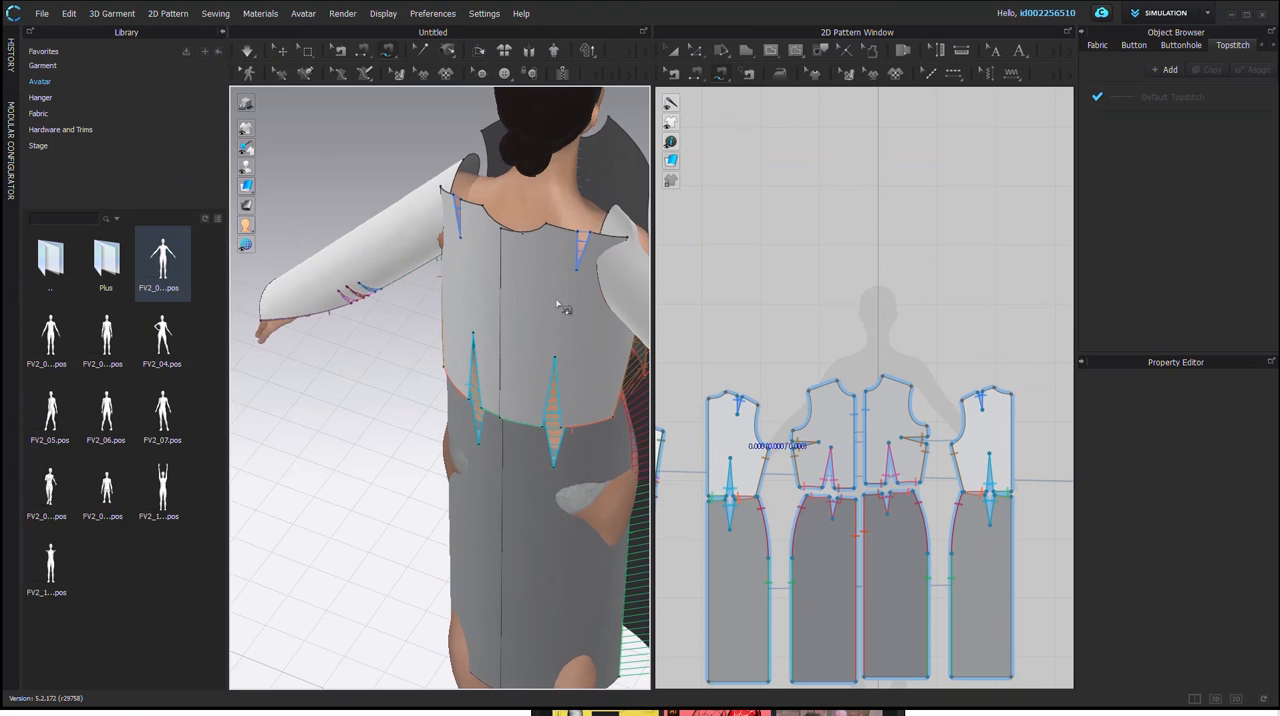
middle_click_drag(454, 304, 450, 358)
right_click_drag(523, 369, 328, 372)
scroll(328, 372, "up", 2)
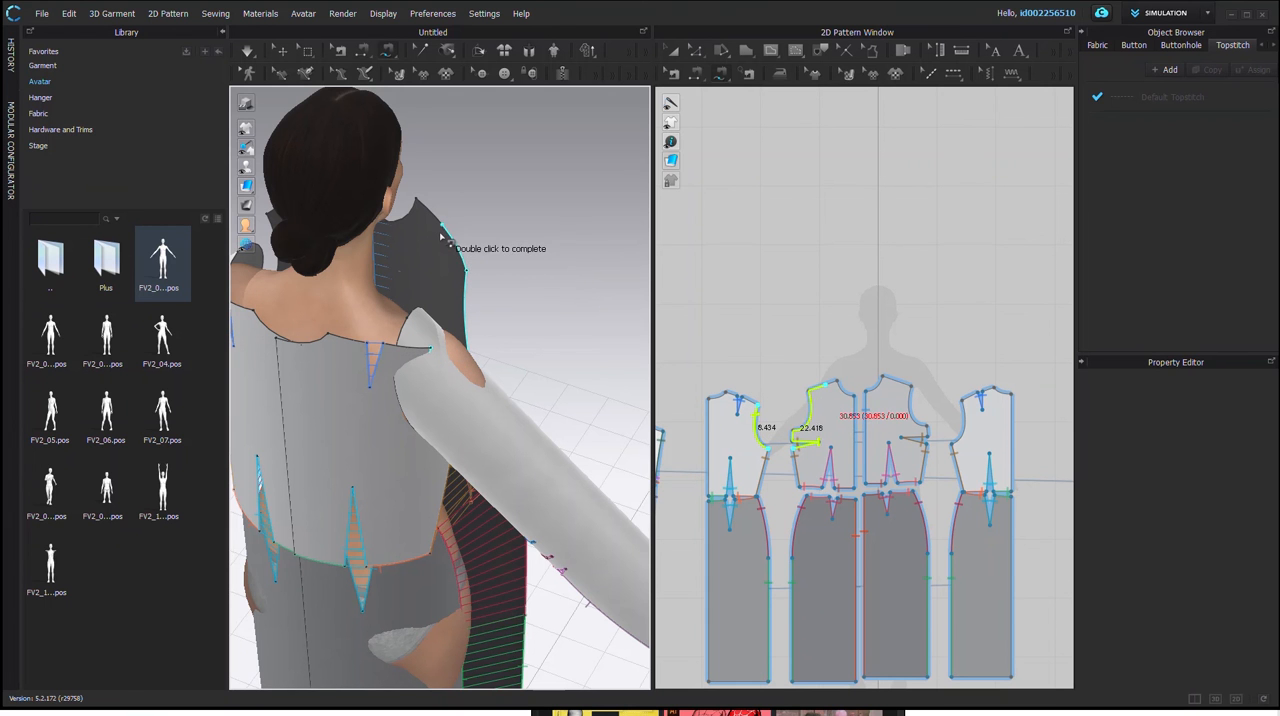
key("Escape")
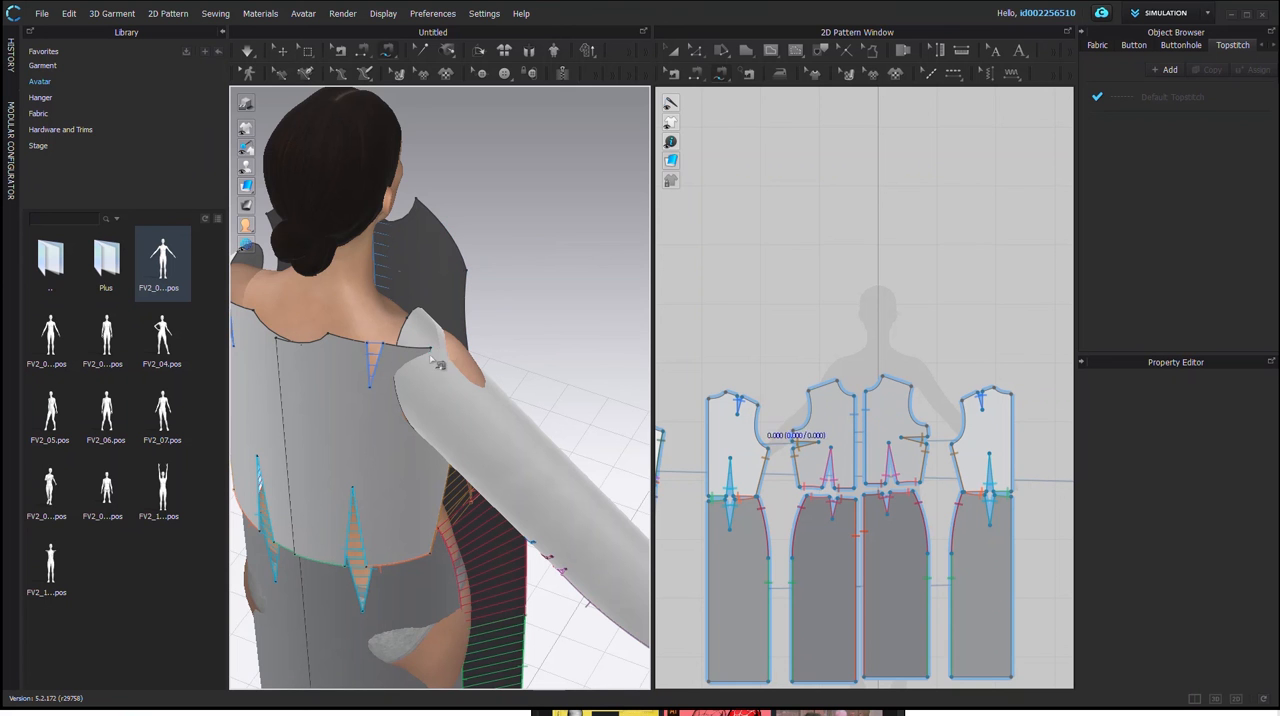
left_click(432, 349)
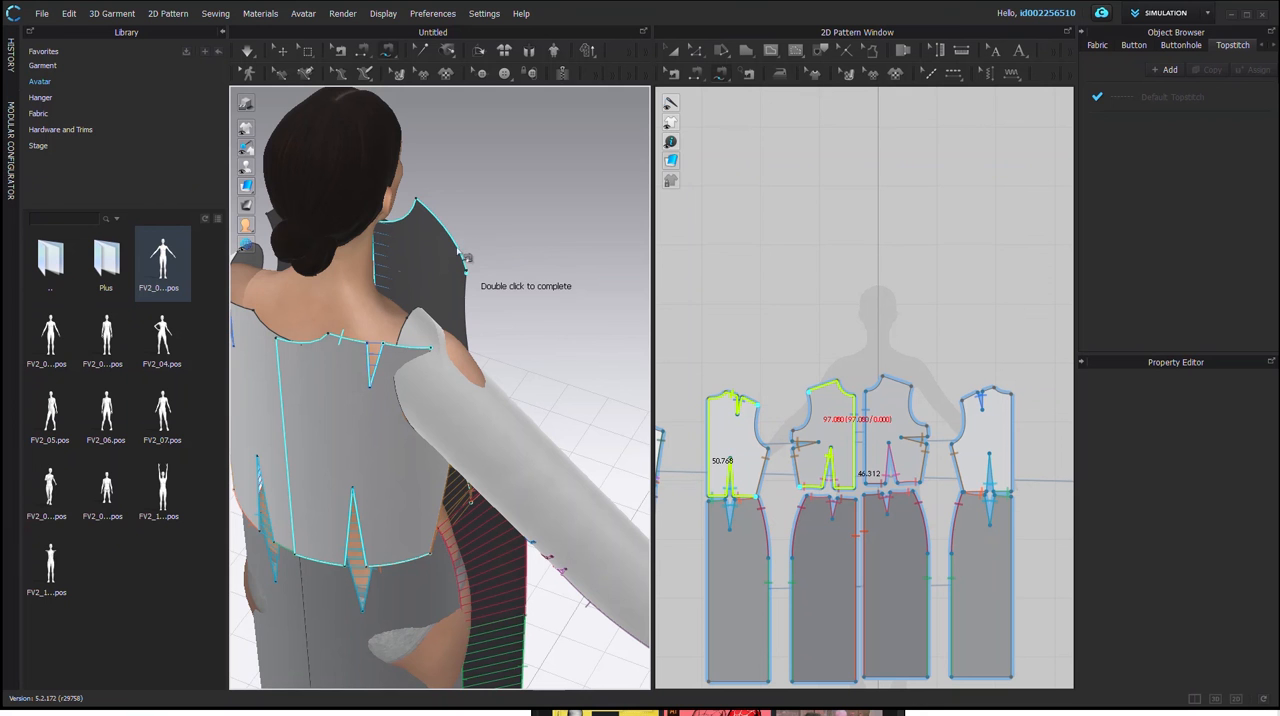
key("Escape")
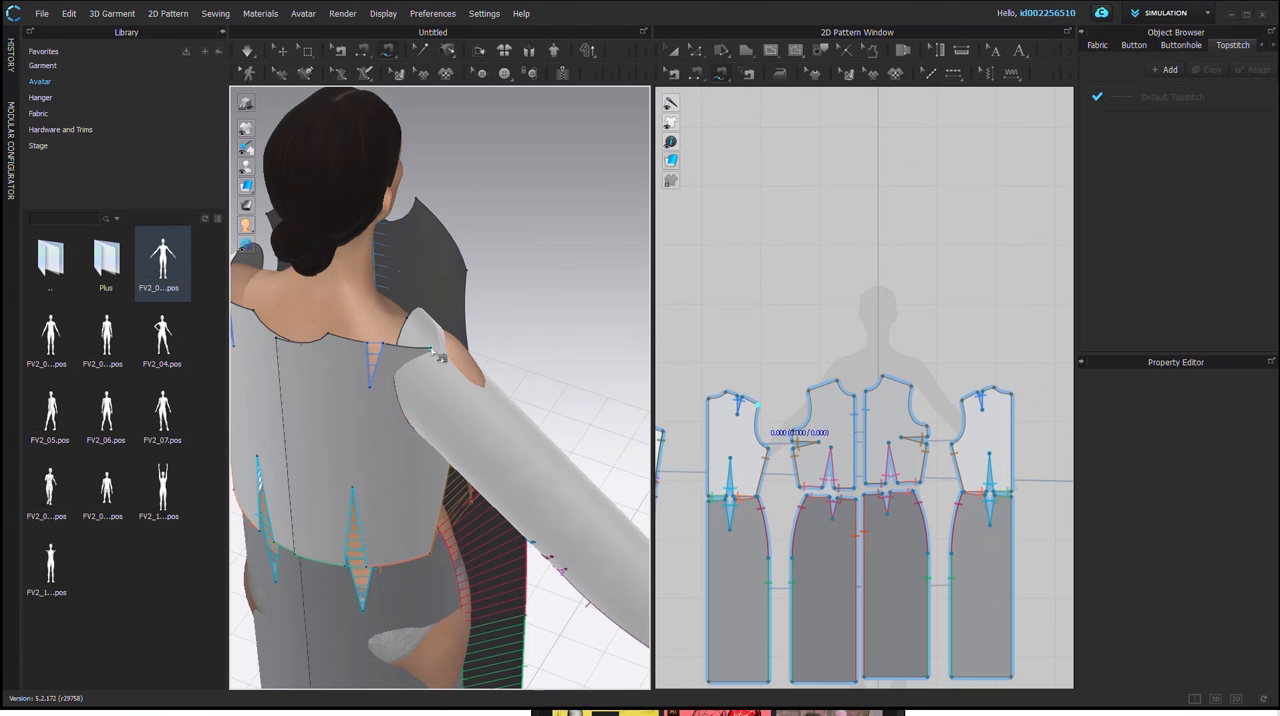
Step: Free-sew the back shoulder edge from the armhole corner to the shoulder dart to a matching stretch of the front shoulder edge
left_click(426, 350)
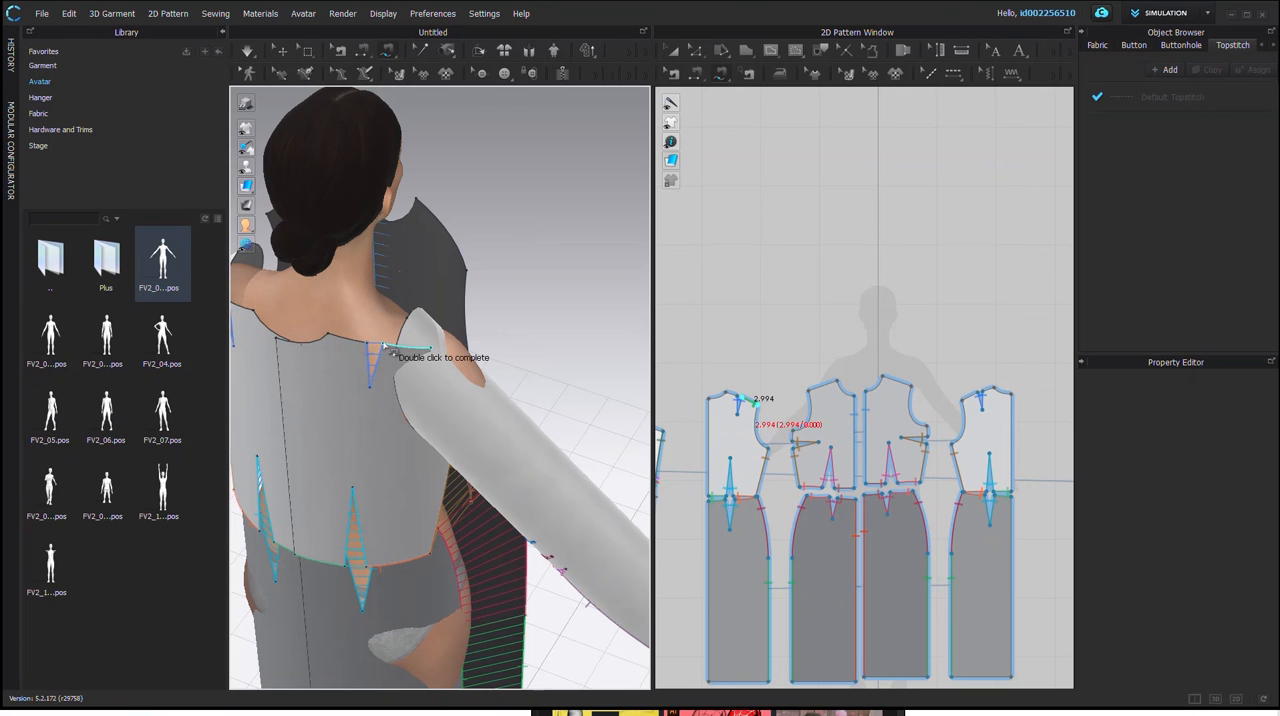
left_click(383, 344)
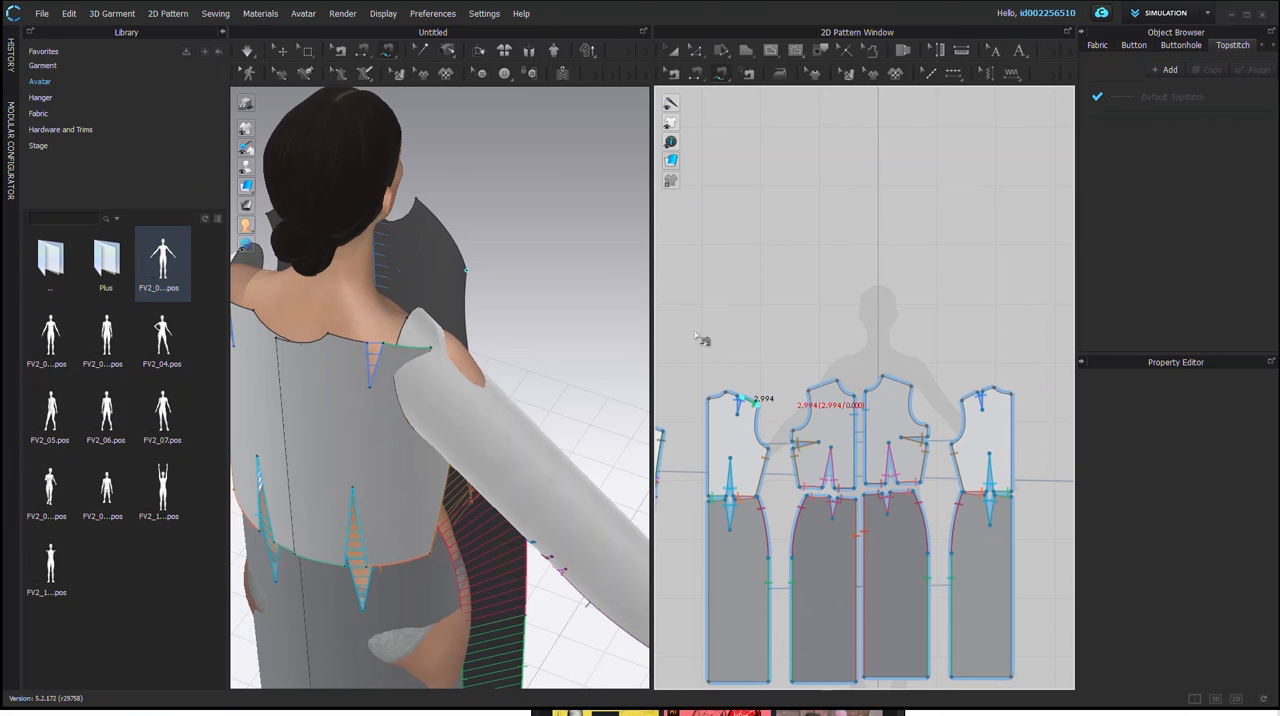
left_click(465, 255)
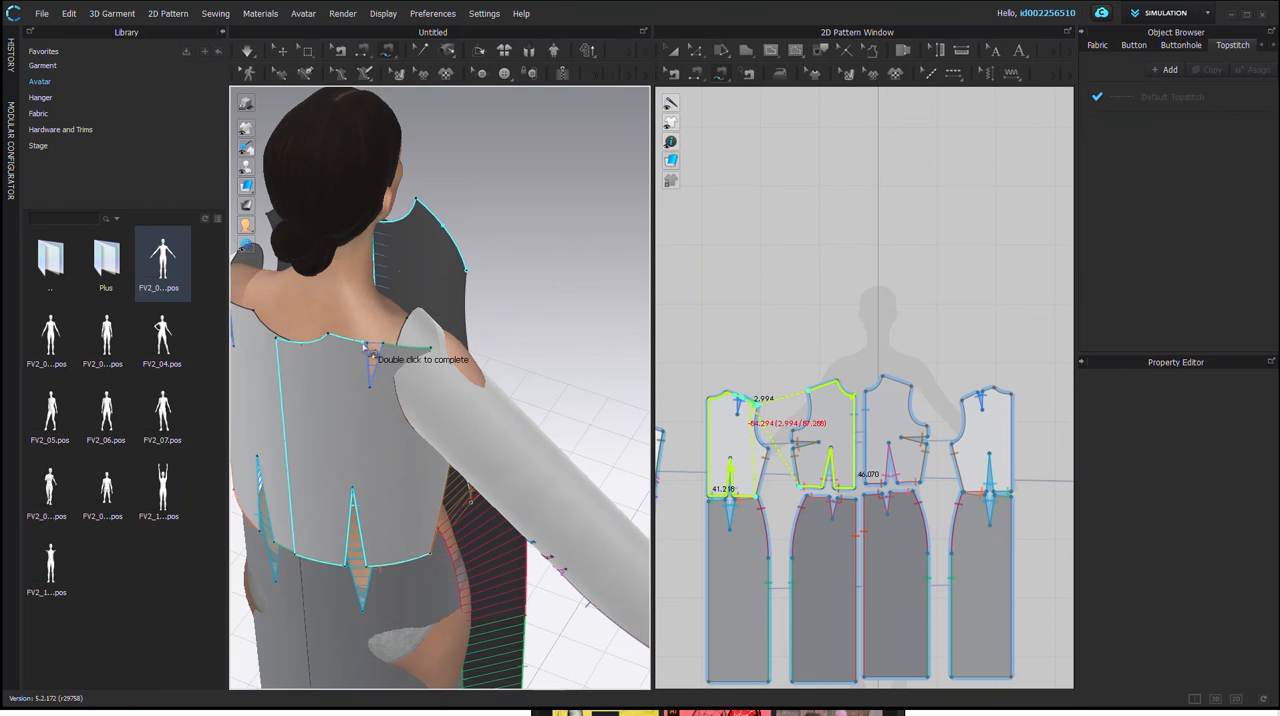
double_click(444, 229)
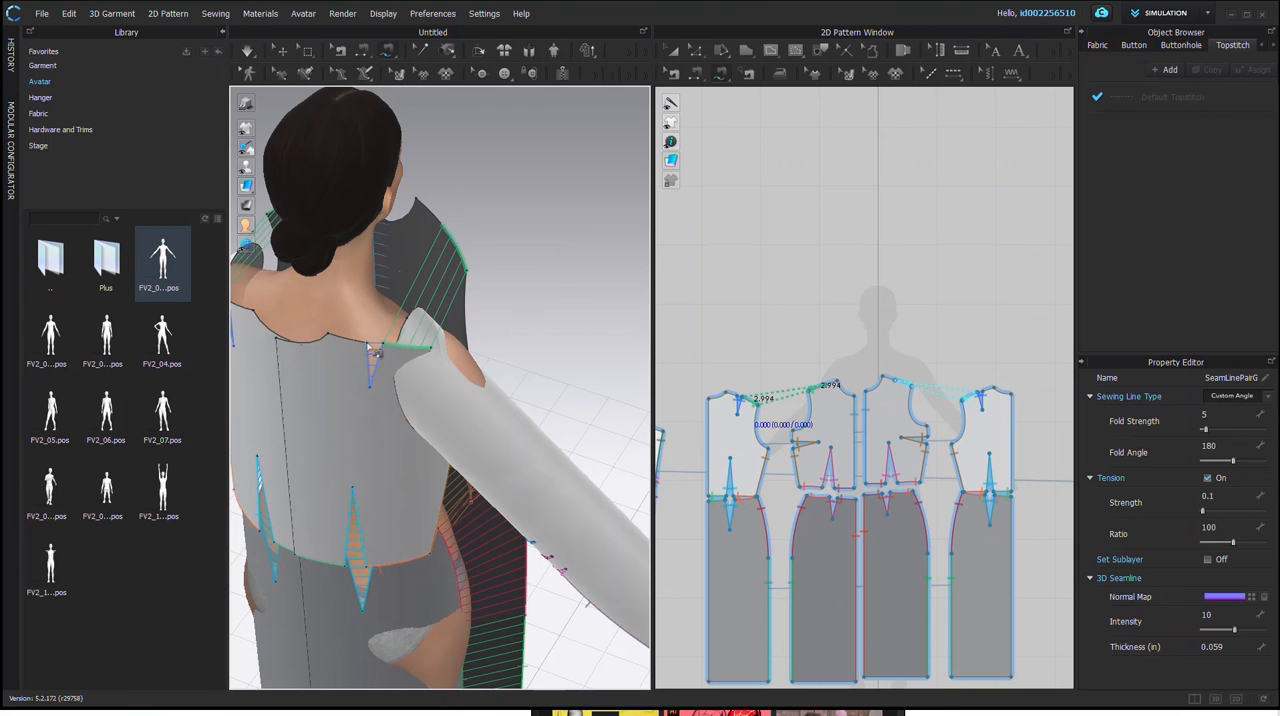
Step: Free-sew the back shoulder edge from the shoulder dart to the neckline to the remaining stretch of the front shoulder edge
left_click(370, 346)
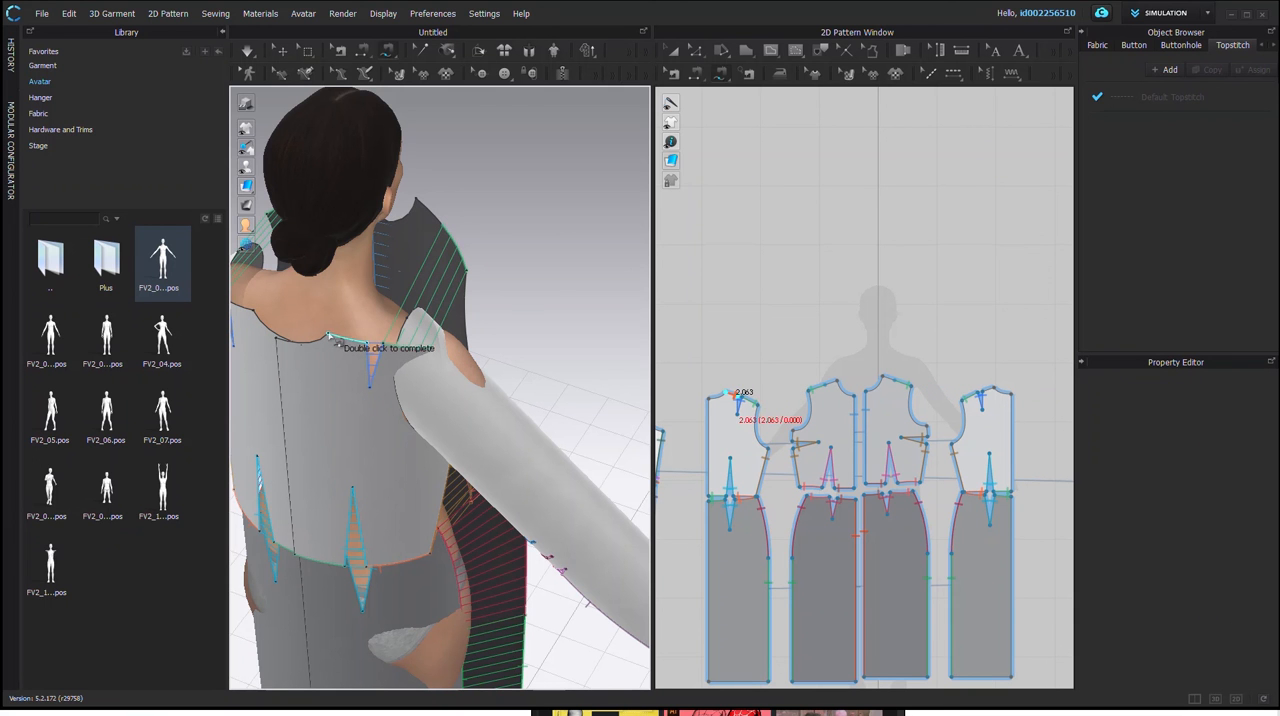
left_click(455, 262)
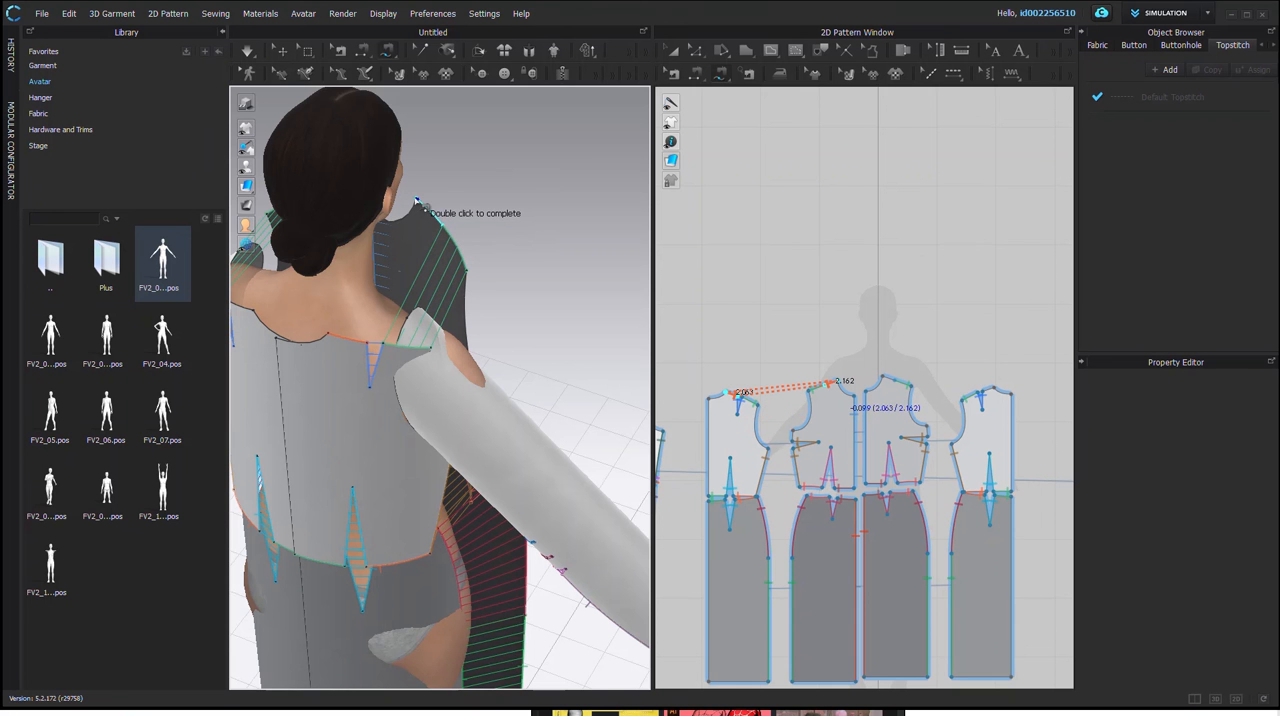
double_click(417, 201)
Step: Simulate the sewn garment on the avatar, inspect its drape from the front, sides and back, and stop the simulation
scroll(426, 461, "down", 6)
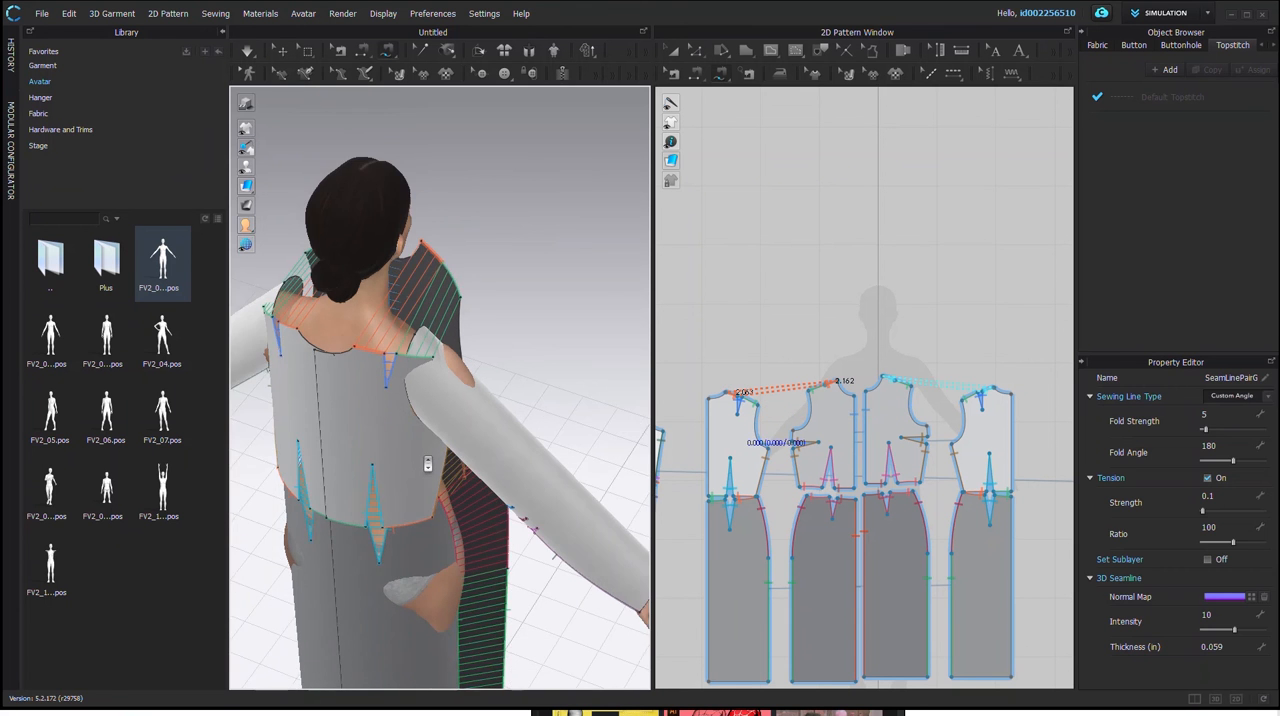
right_click_drag(517, 541, 355, 483)
left_click(246, 51)
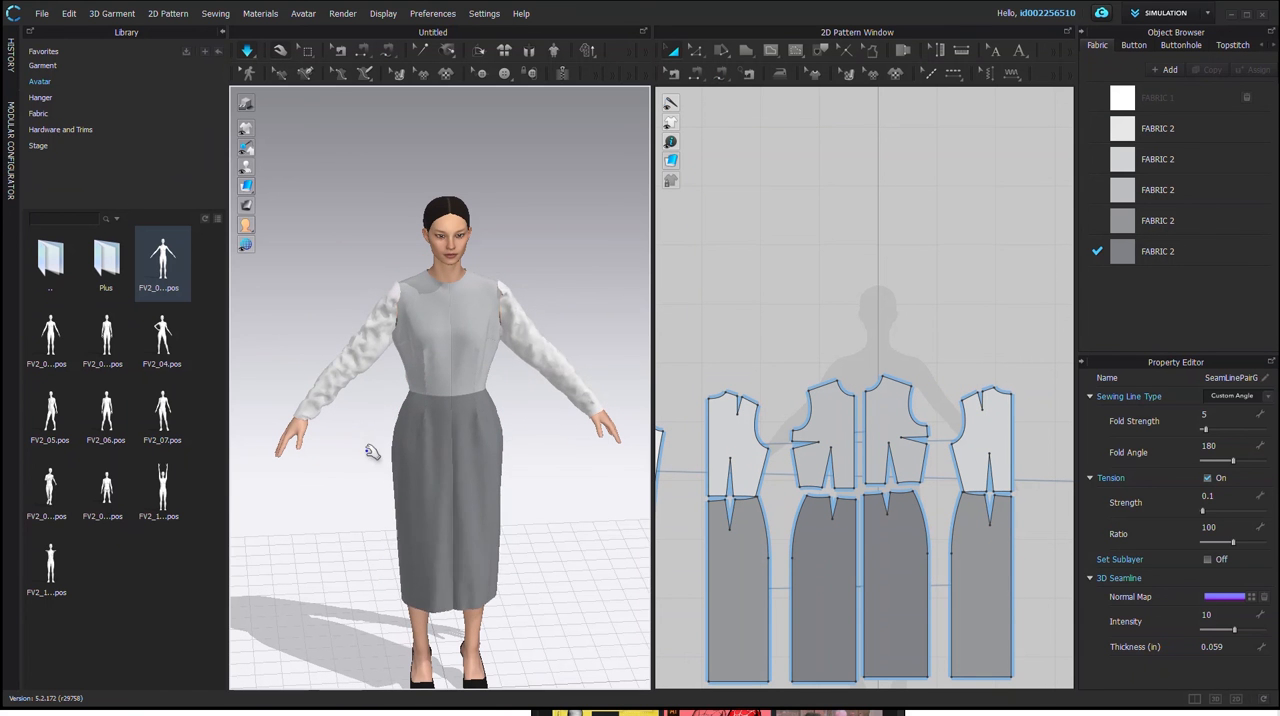
right_click_drag(339, 450, 490, 420)
right_click_drag(475, 407, 200, 431)
right_click_drag(502, 425, 528, 520)
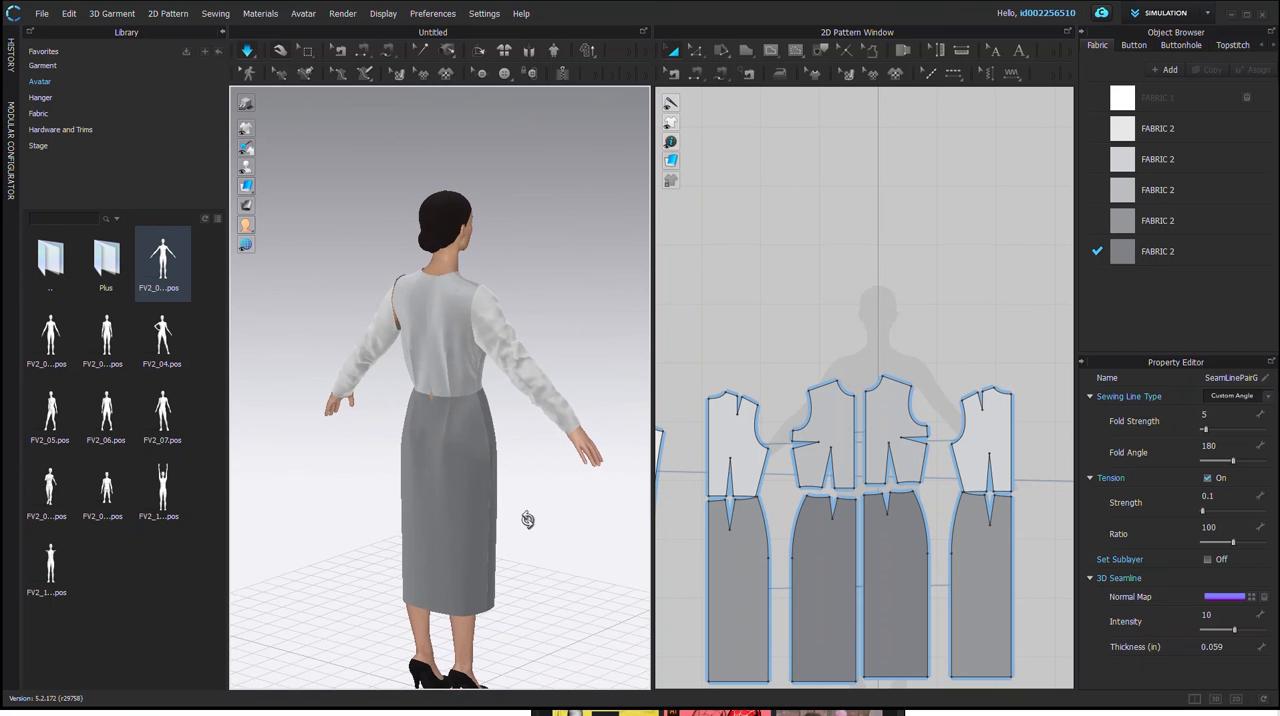
right_click_drag(428, 410, 481, 412)
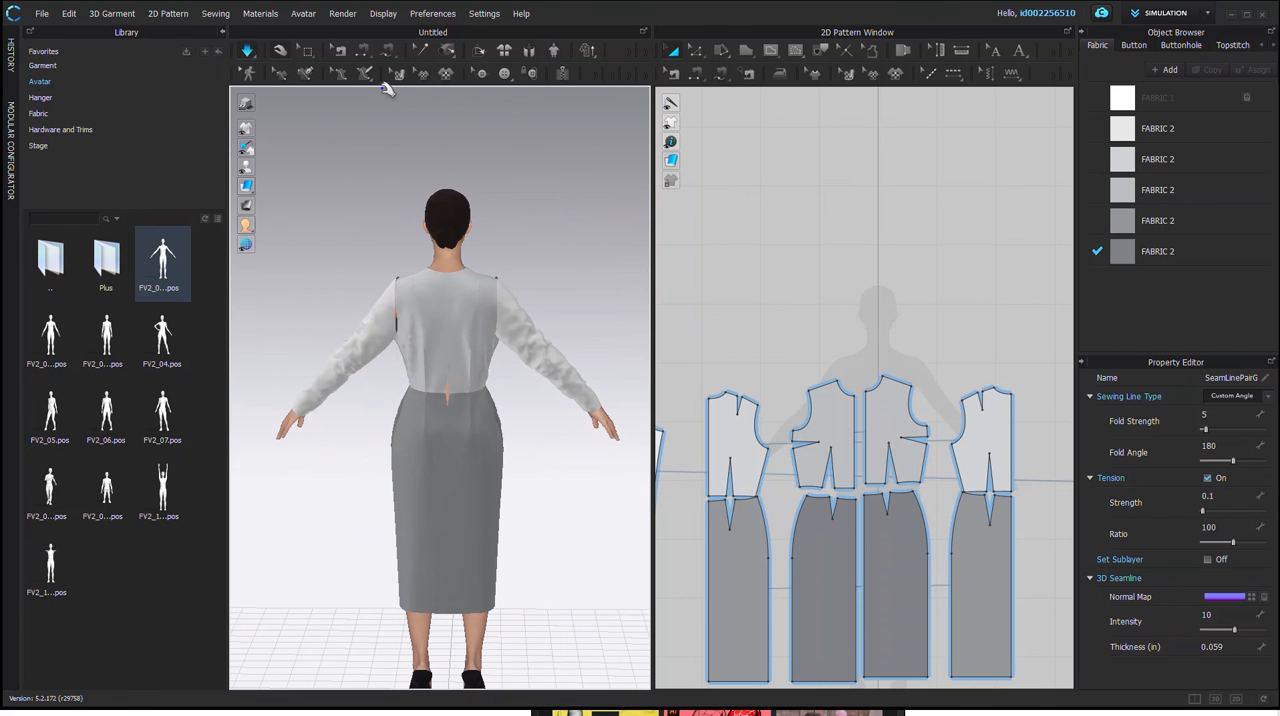
right_click_drag(443, 437, 243, 429)
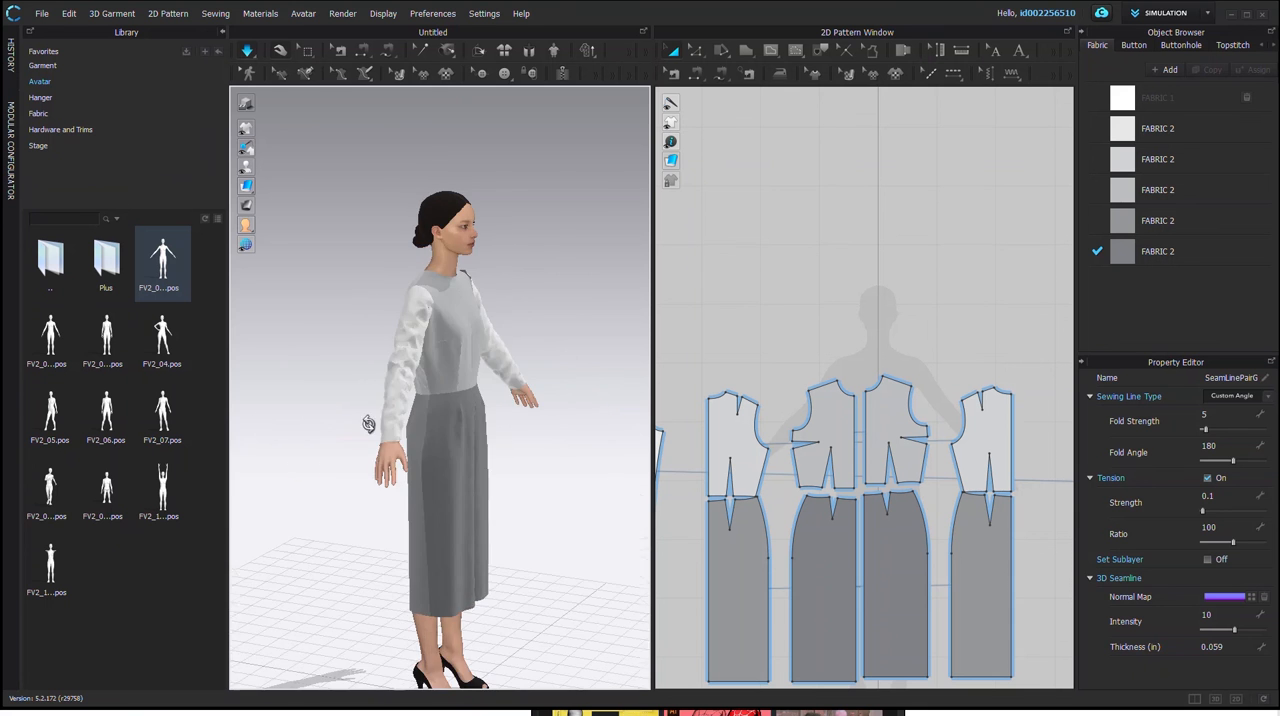
right_click_drag(371, 423, 376, 413)
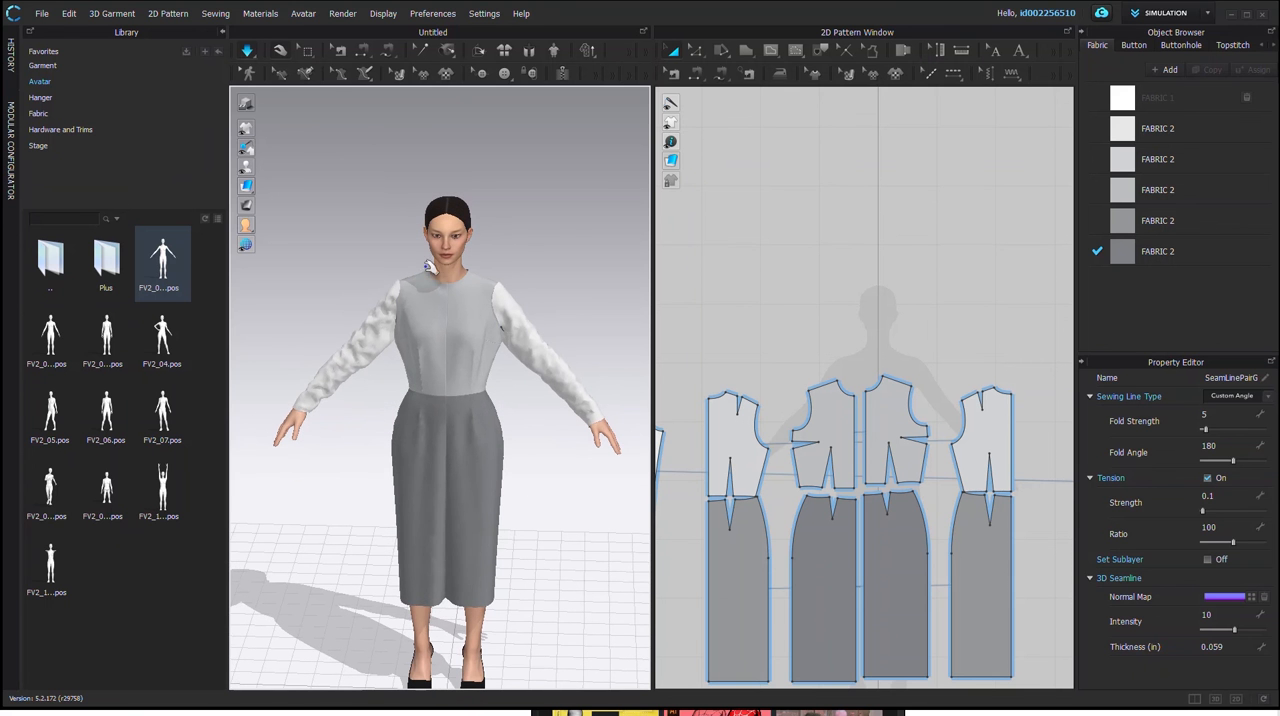
left_click(249, 53)
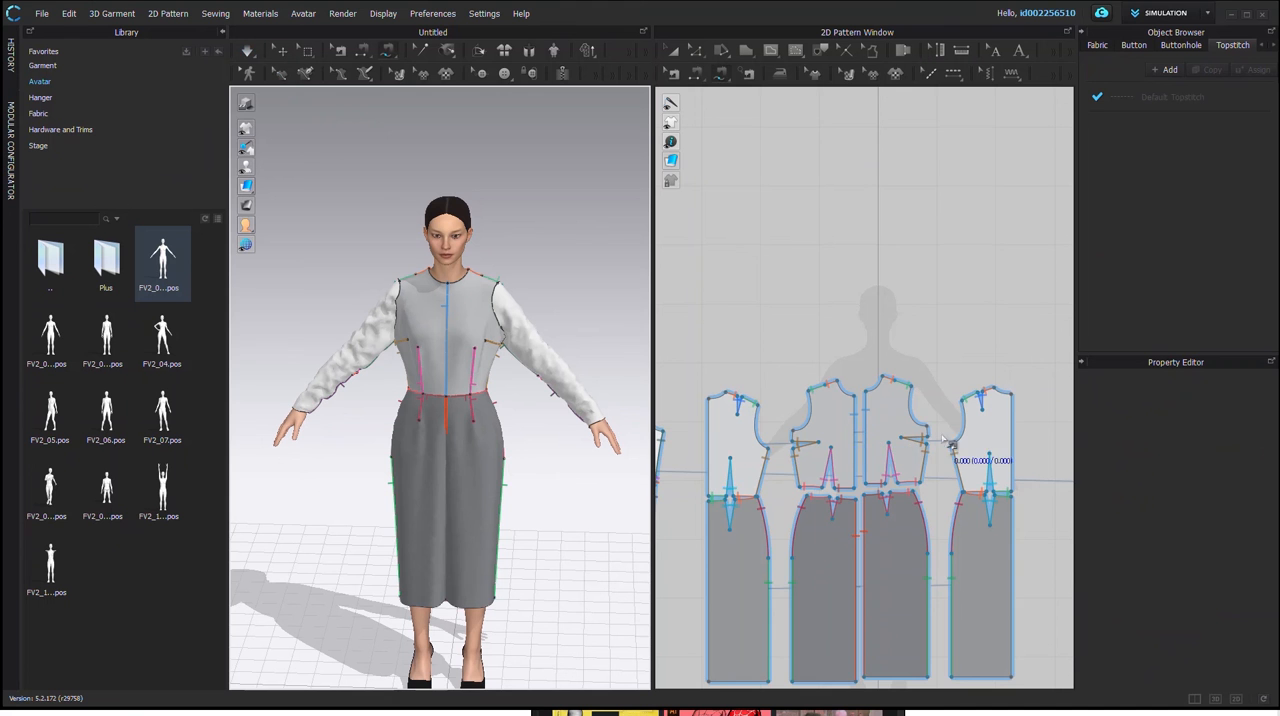
Step: Reset the 3D arrangement of all pattern pieces so they return to their positions around the avatar
scroll(943, 445, "up", 3)
scroll(942, 455, "down", 5)
scroll(940, 450, "down", 2)
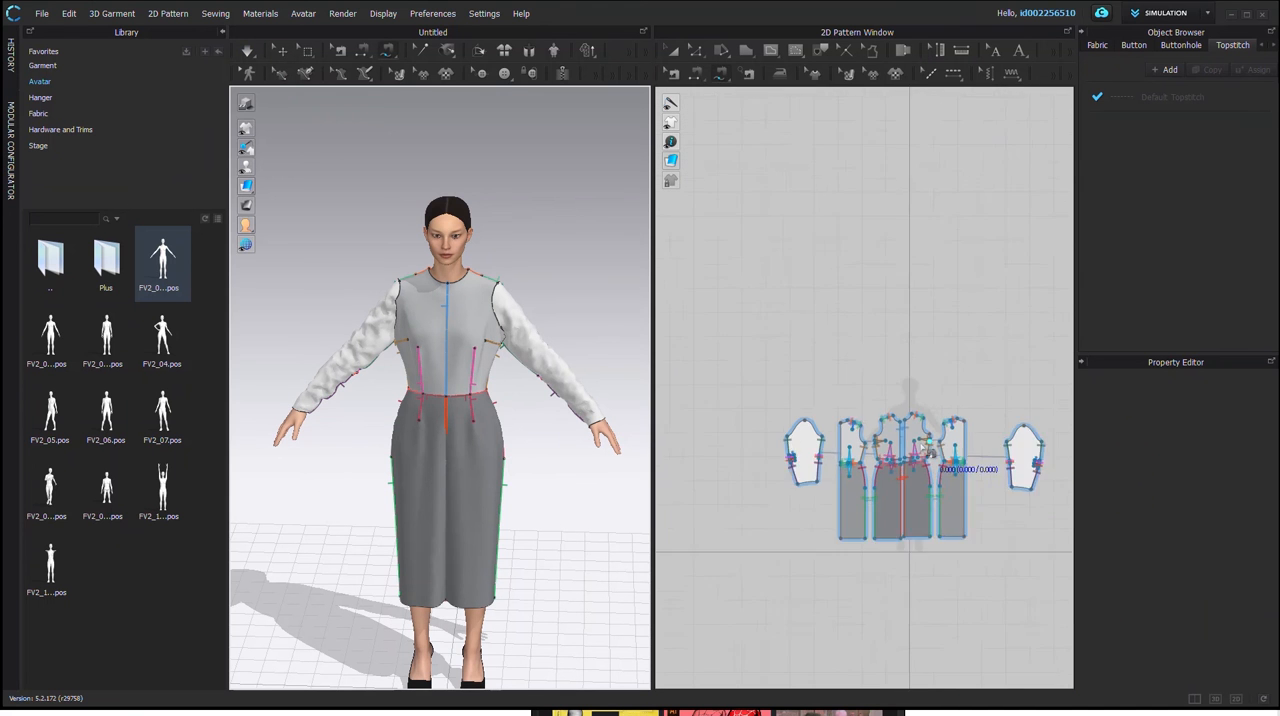
scroll(945, 455, "up", 3)
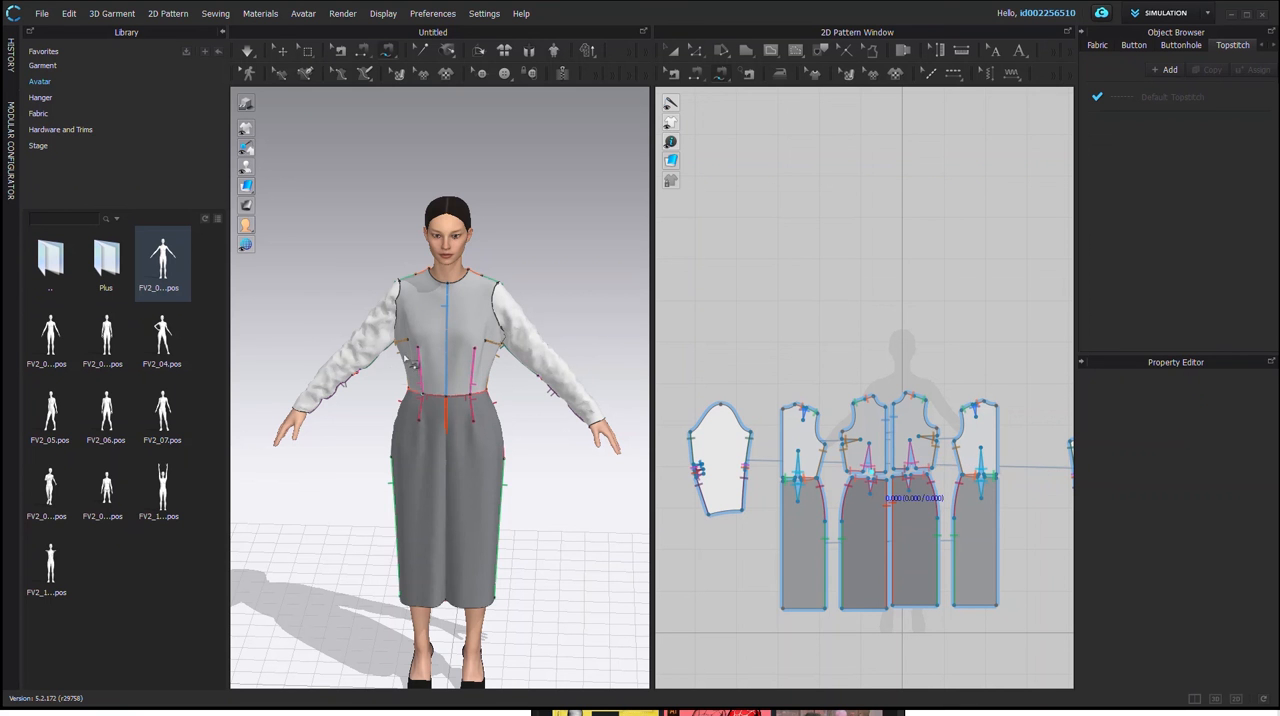
left_click(112, 13)
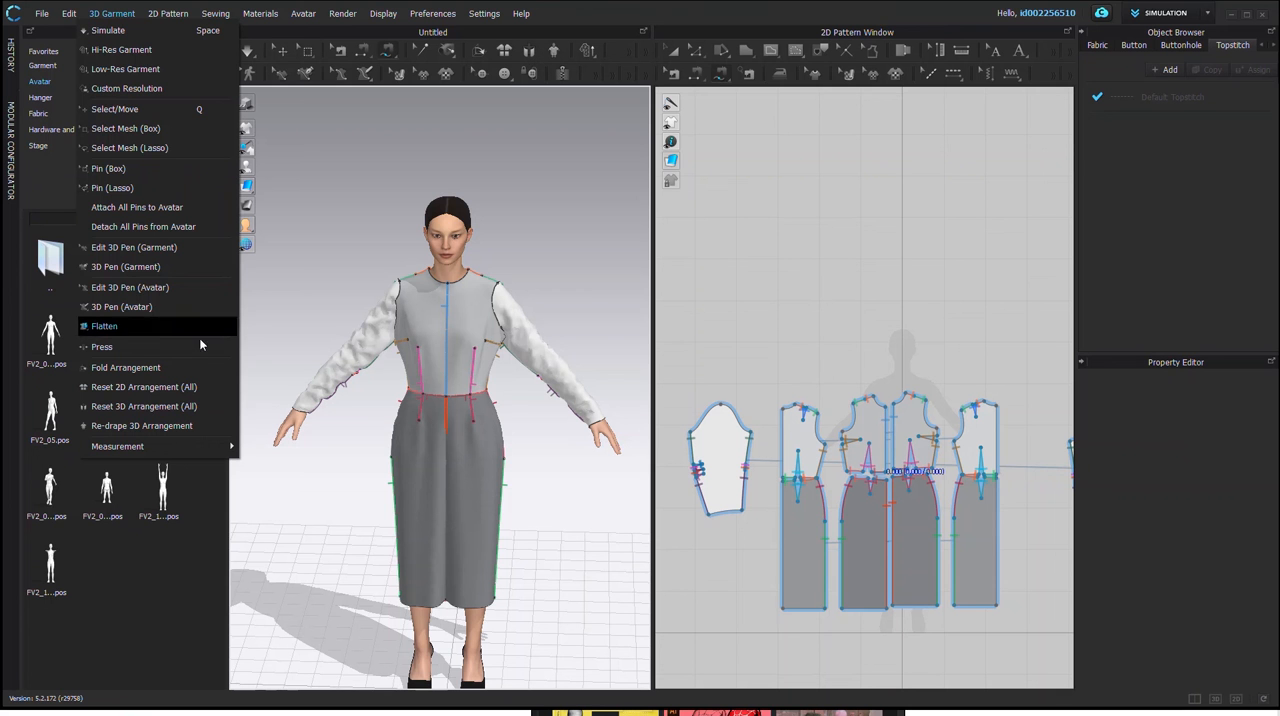
left_click(137, 409)
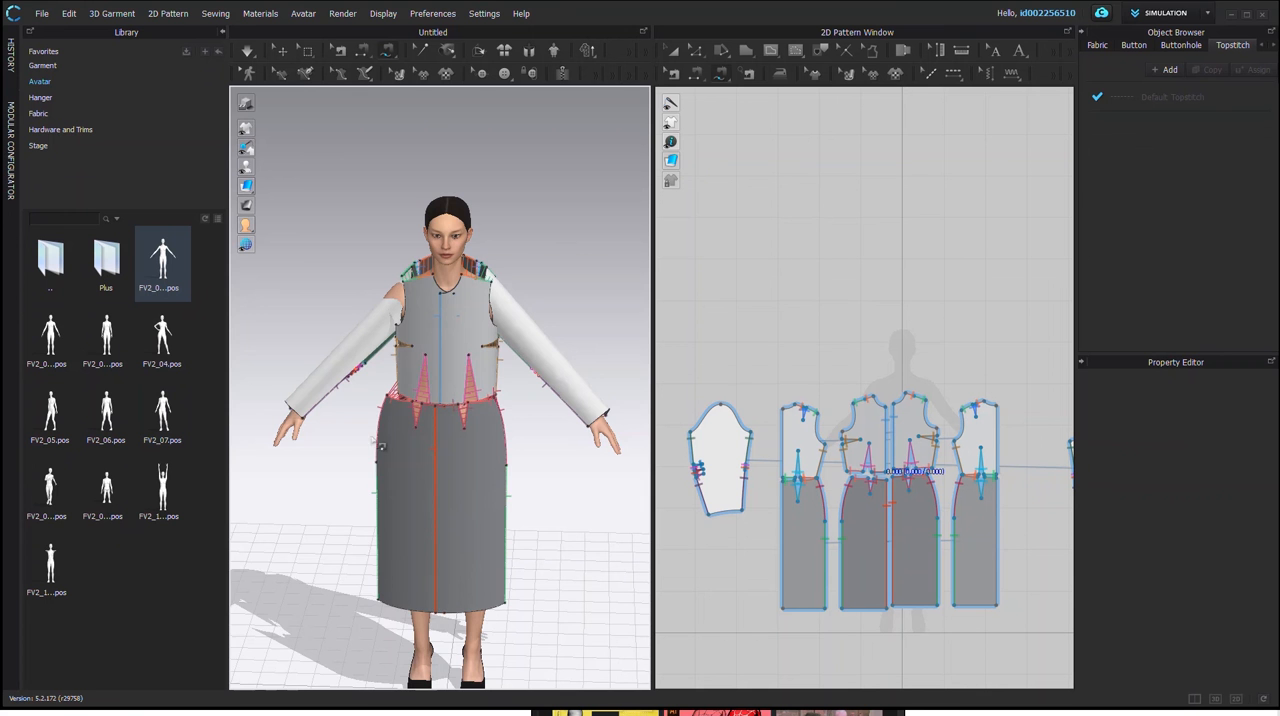
Step: Free-sew the front bodice armhole from the underarm corner to the shoulder tip to a matching stretch of the sleeve cap's front edge
right_click_drag(355, 447, 447, 299)
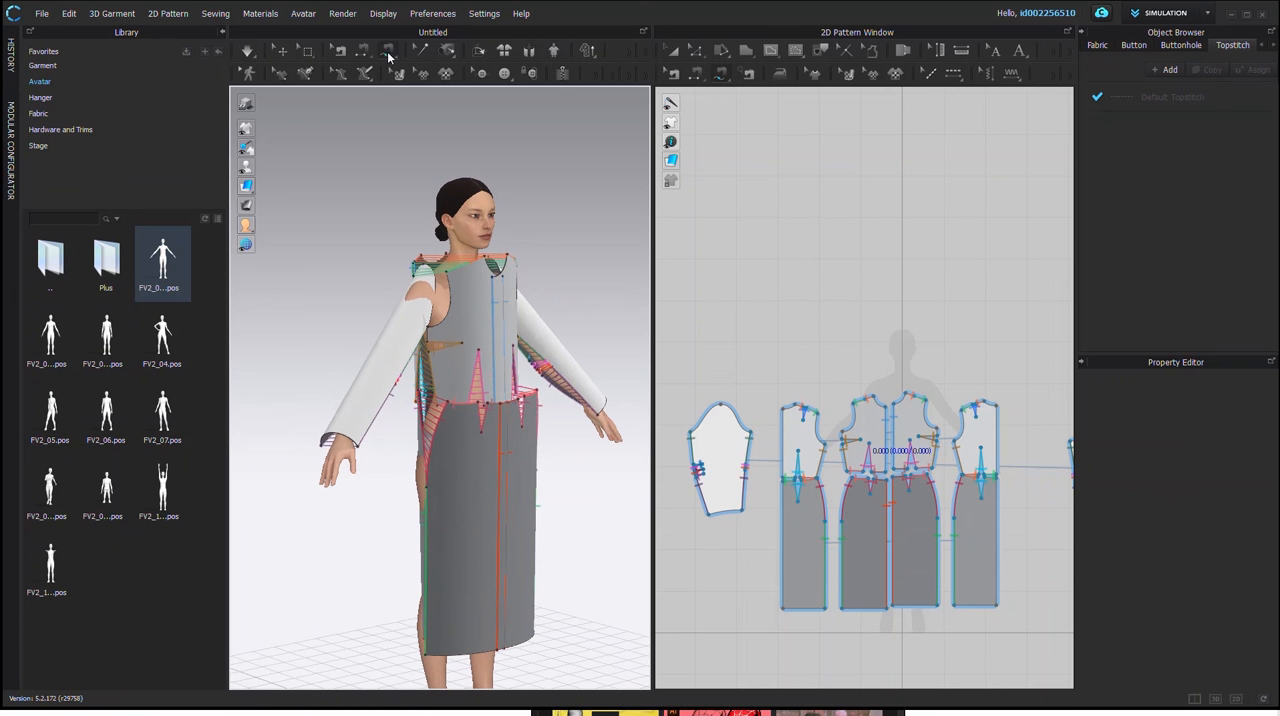
scroll(424, 320, "up", 5)
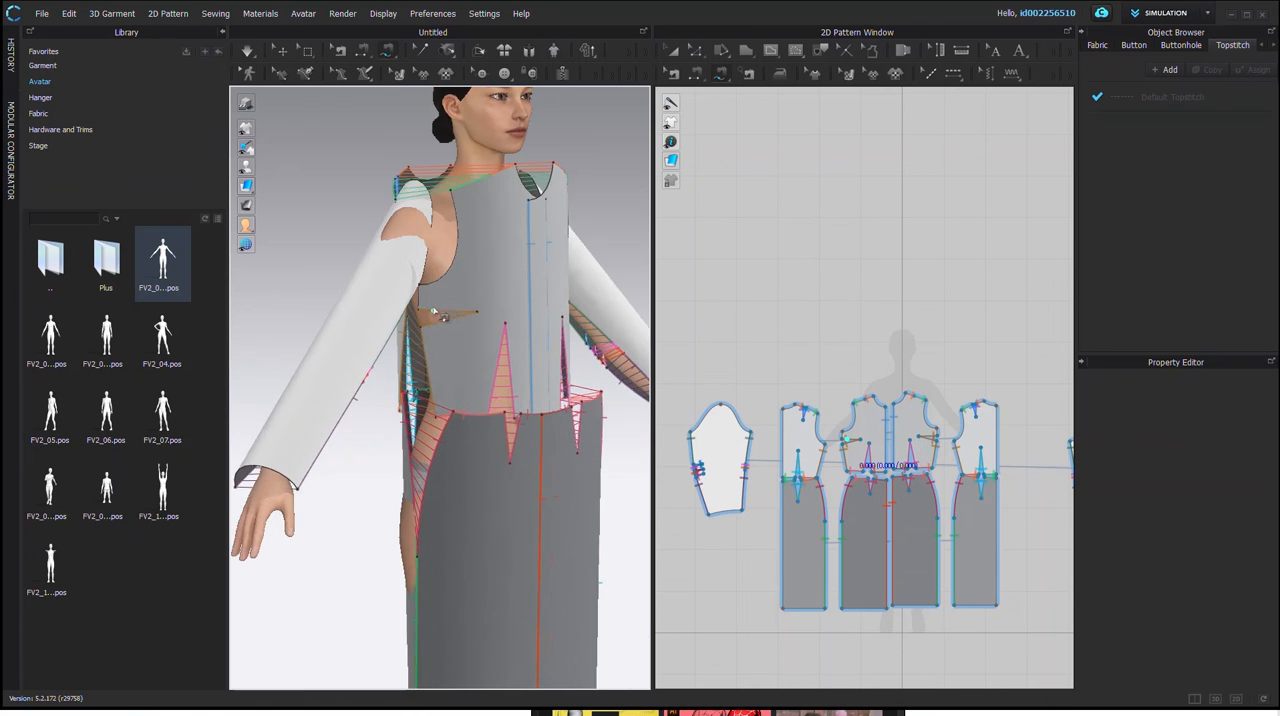
middle_click_drag(481, 285, 461, 387)
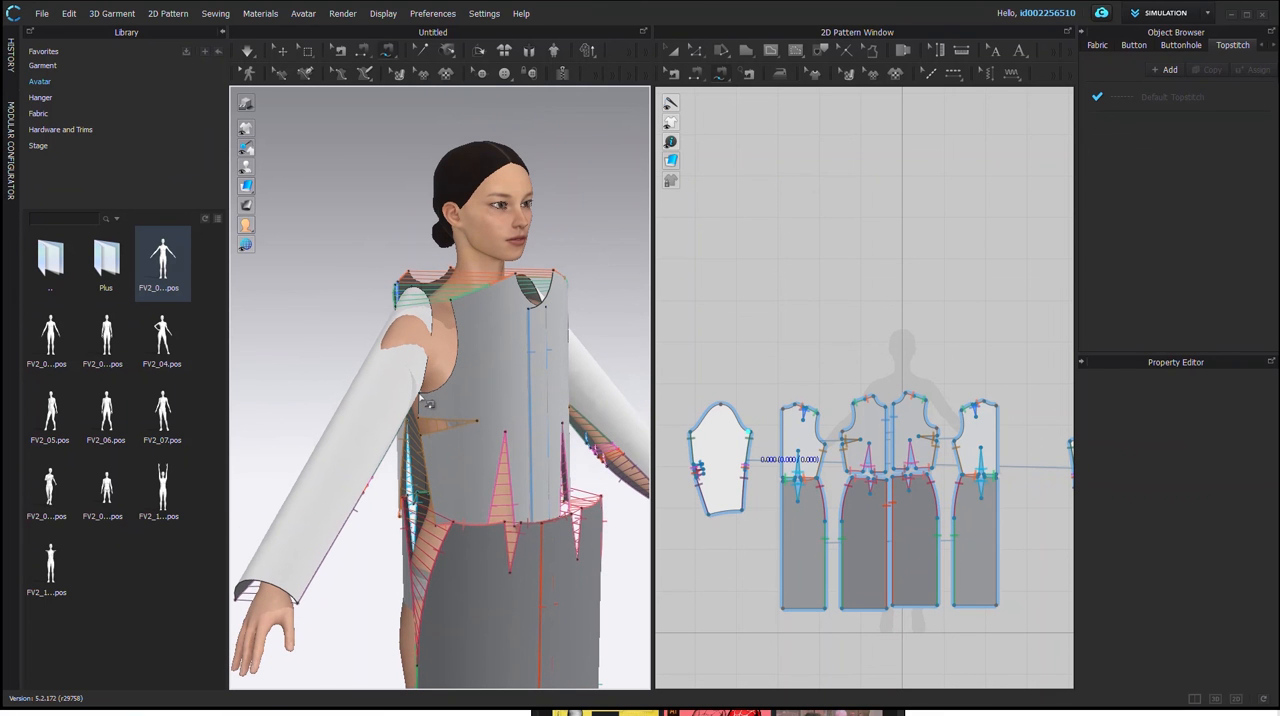
scroll(421, 400, "up", 4)
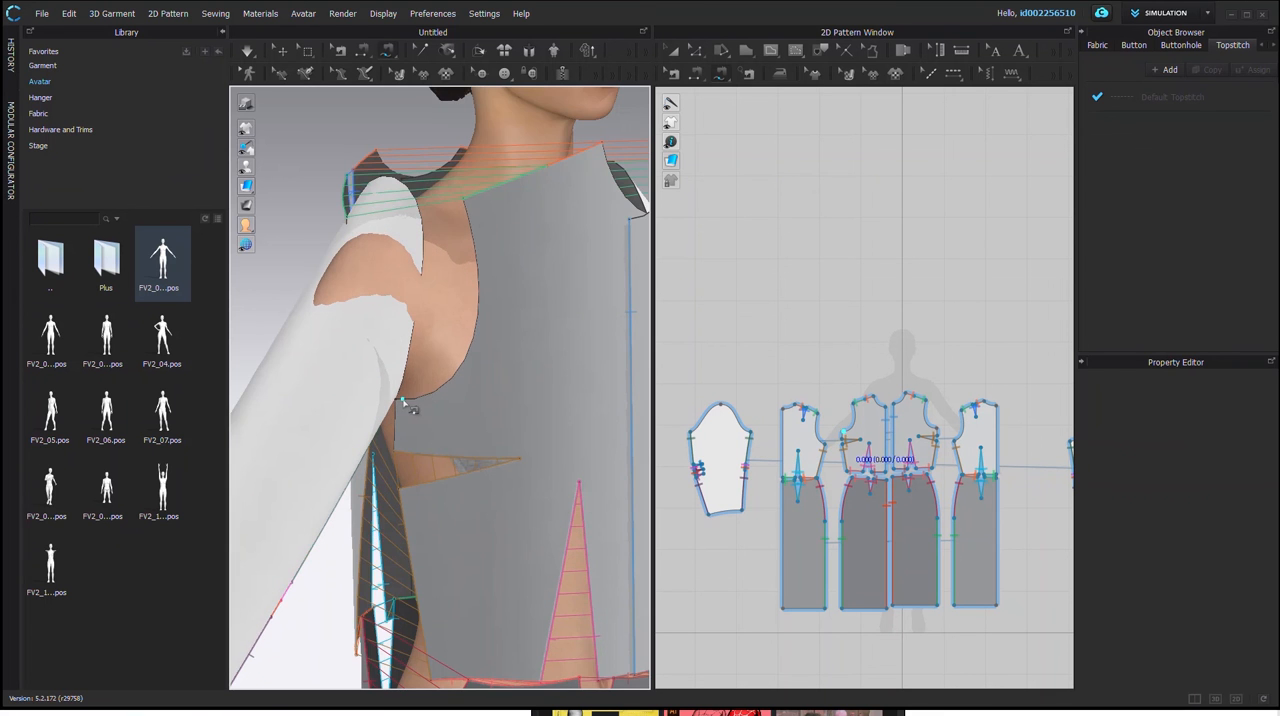
left_click(396, 401)
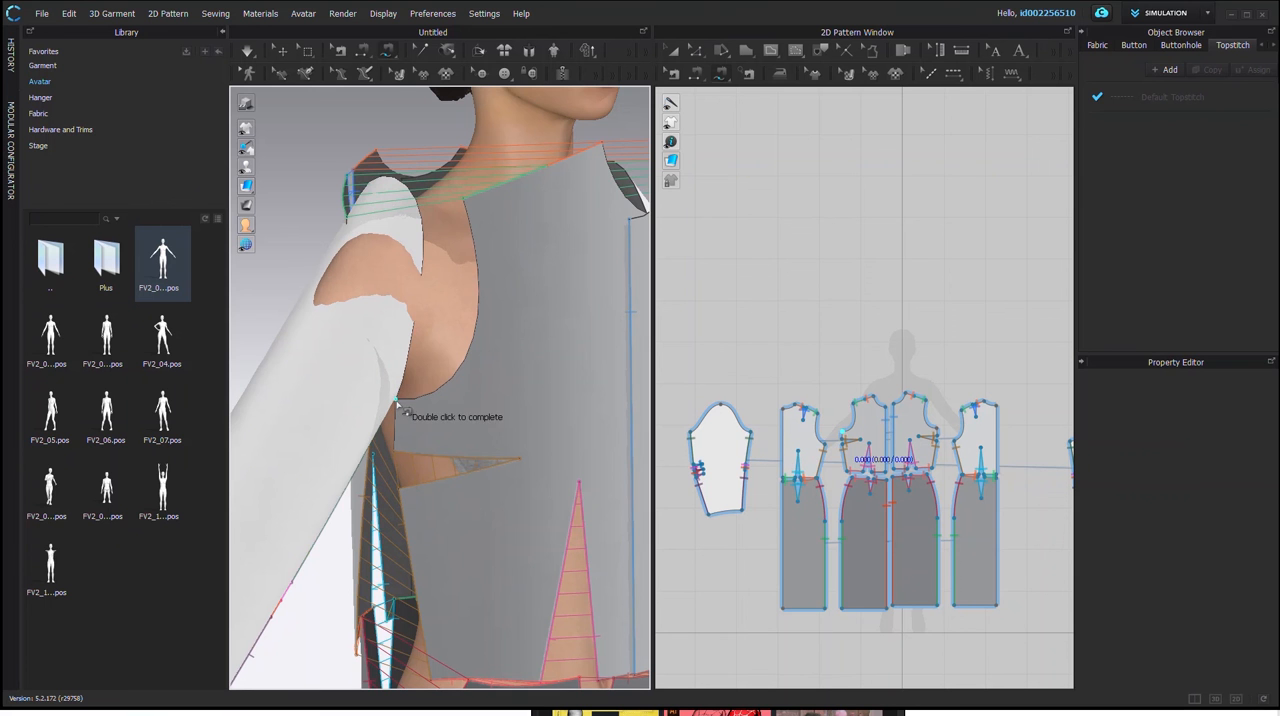
double_click(464, 205)
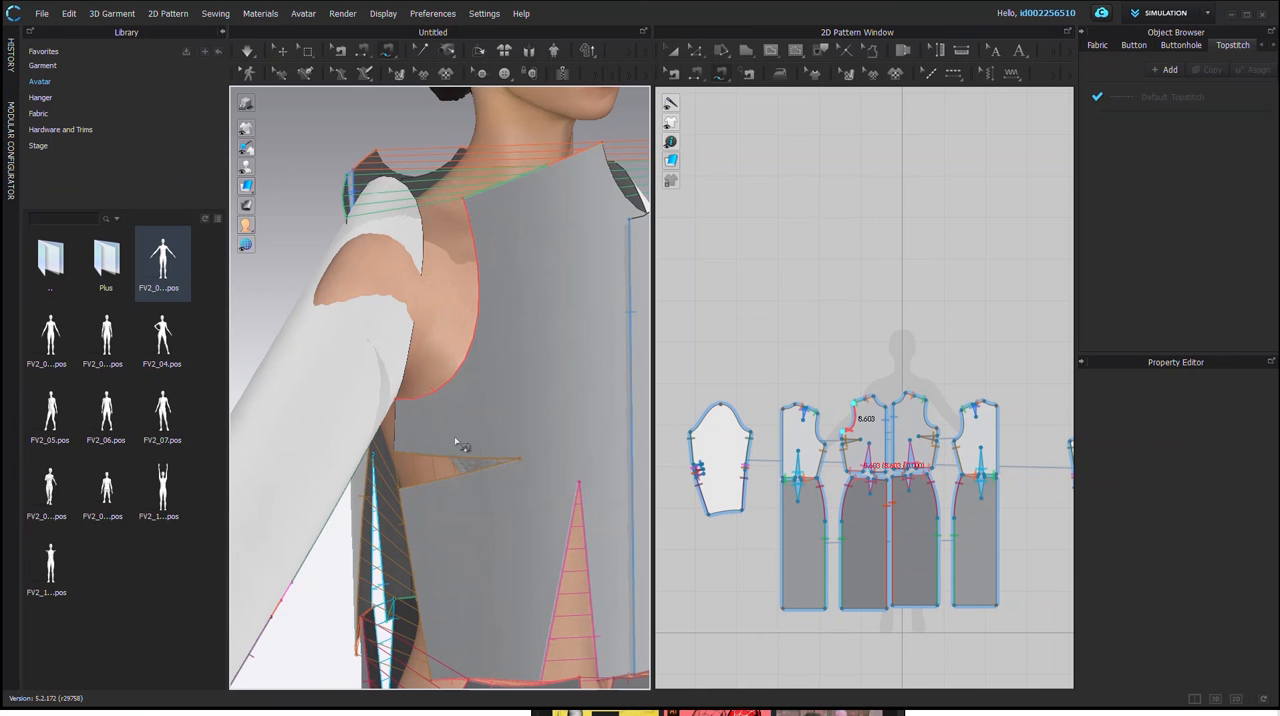
right_click_drag(470, 444, 499, 372)
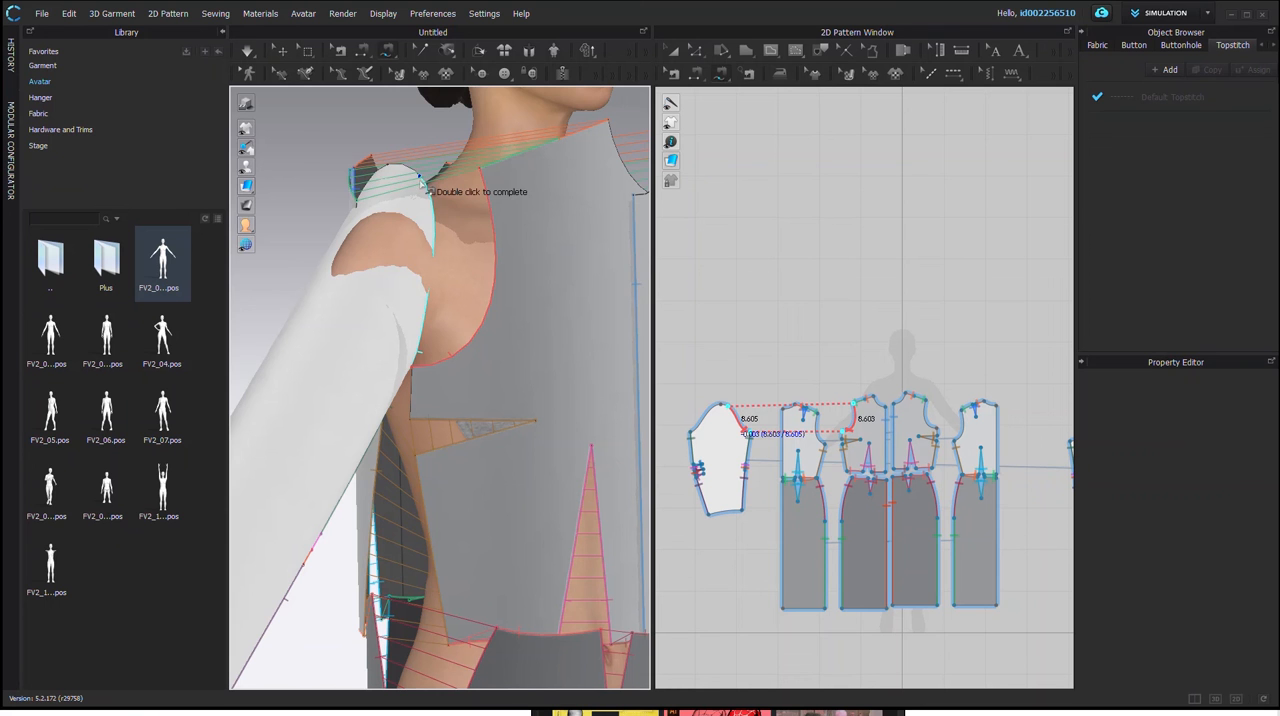
double_click(433, 224)
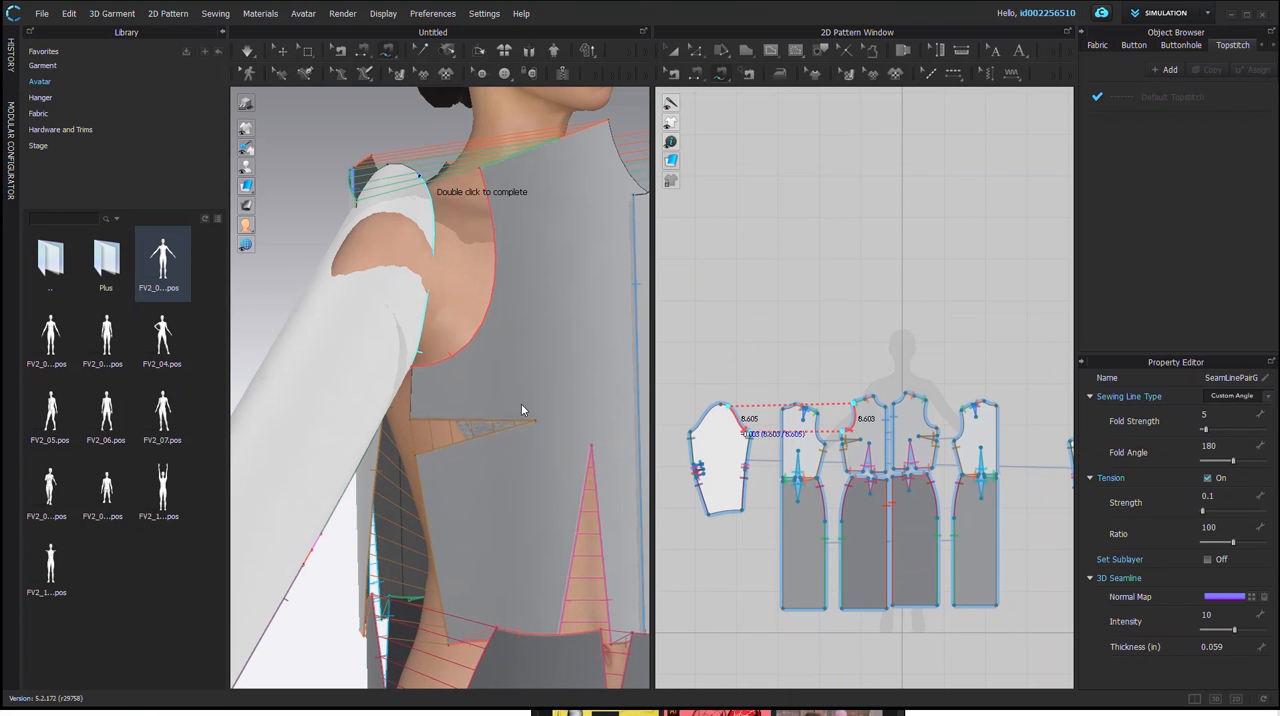
double_click(430, 229)
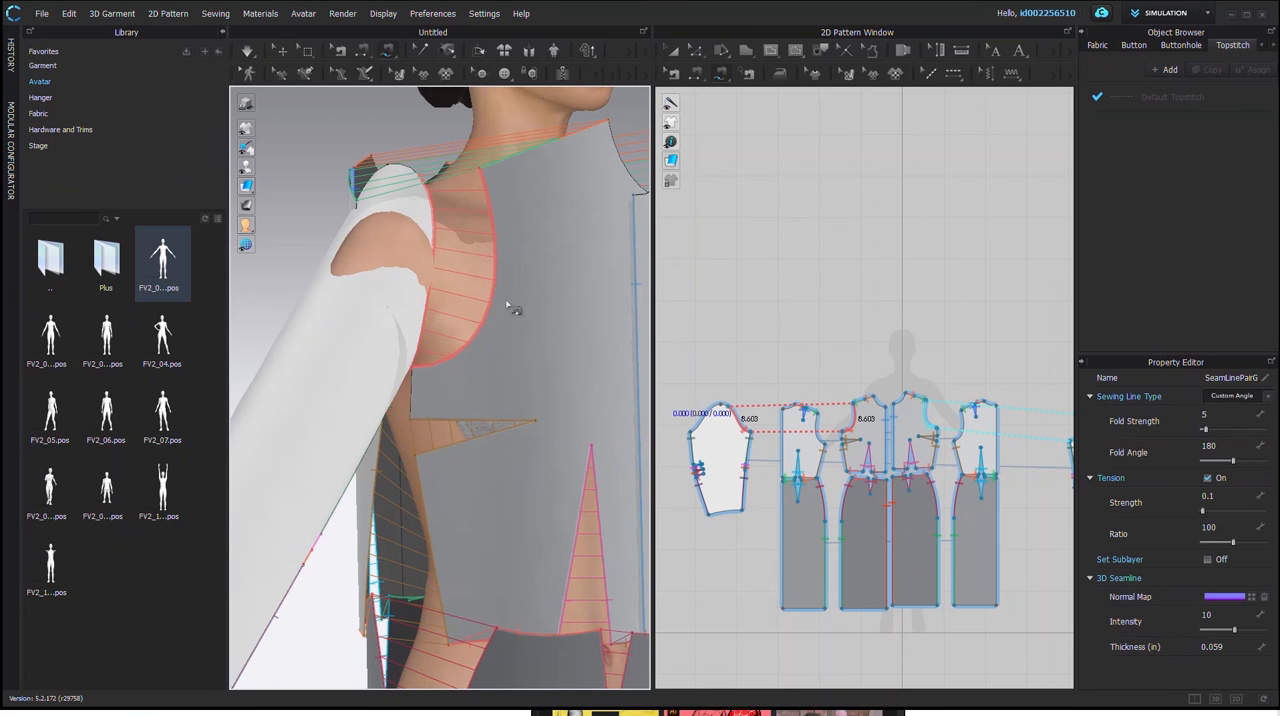
scroll(431, 285, "up", 1)
scroll(430, 284, "down", 3)
right_click_drag(454, 276, 535, 296)
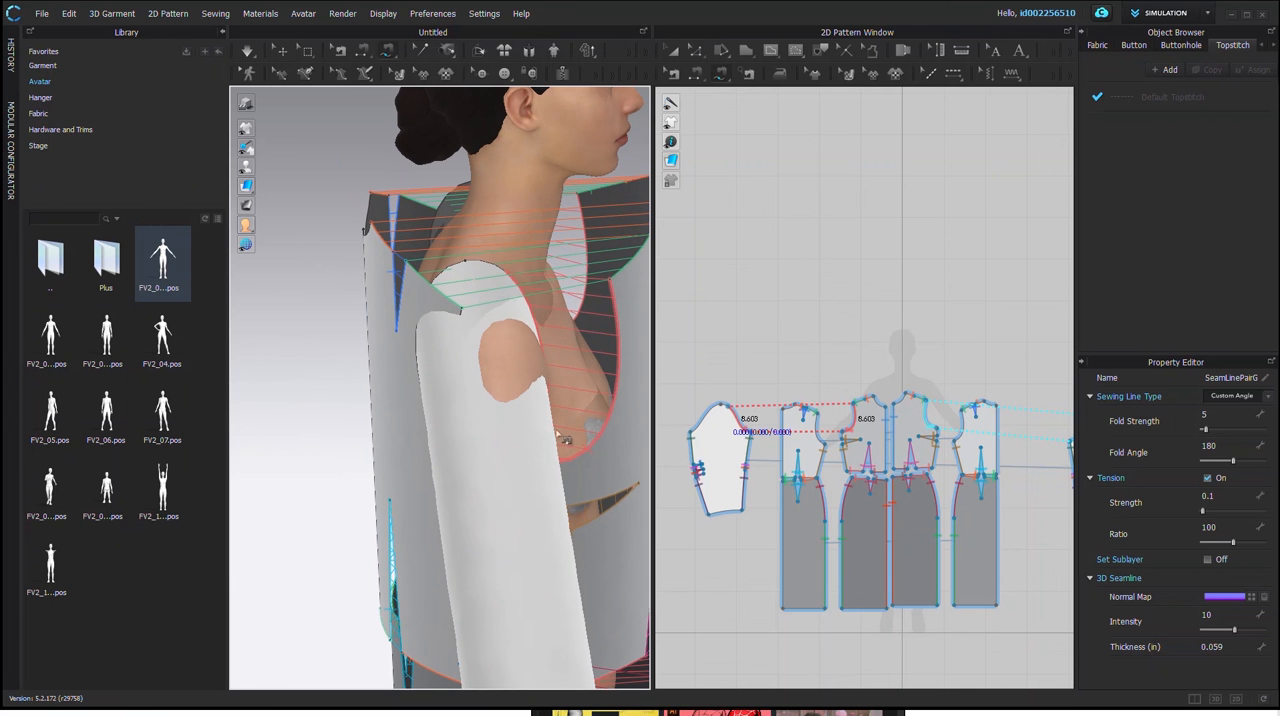
right_click_drag(328, 410, 296, 382)
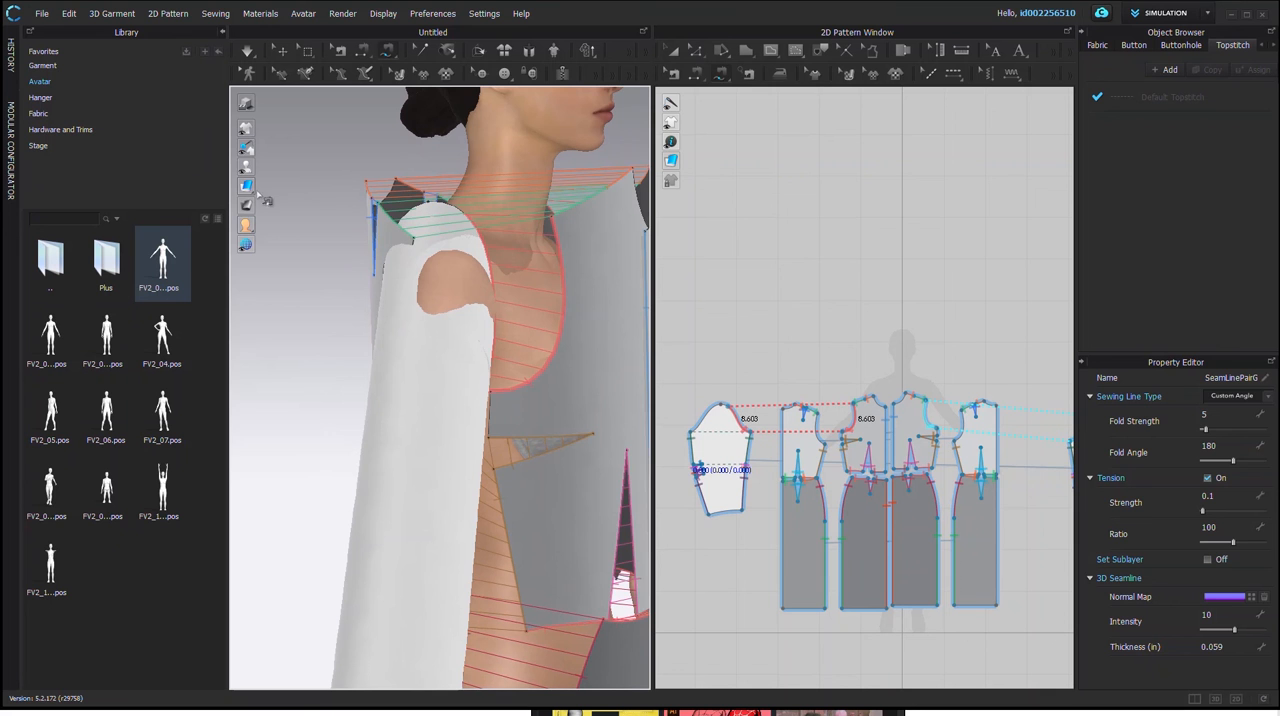
mouse_move(248, 206)
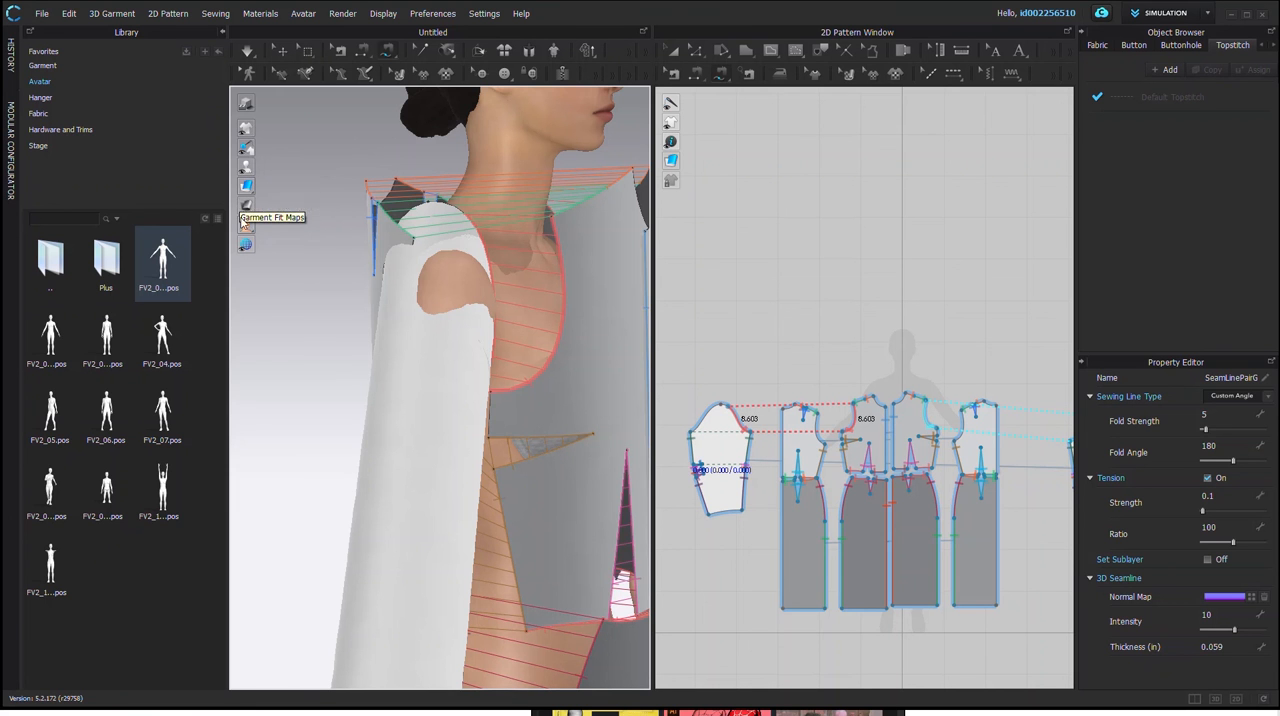
mouse_move(245, 148)
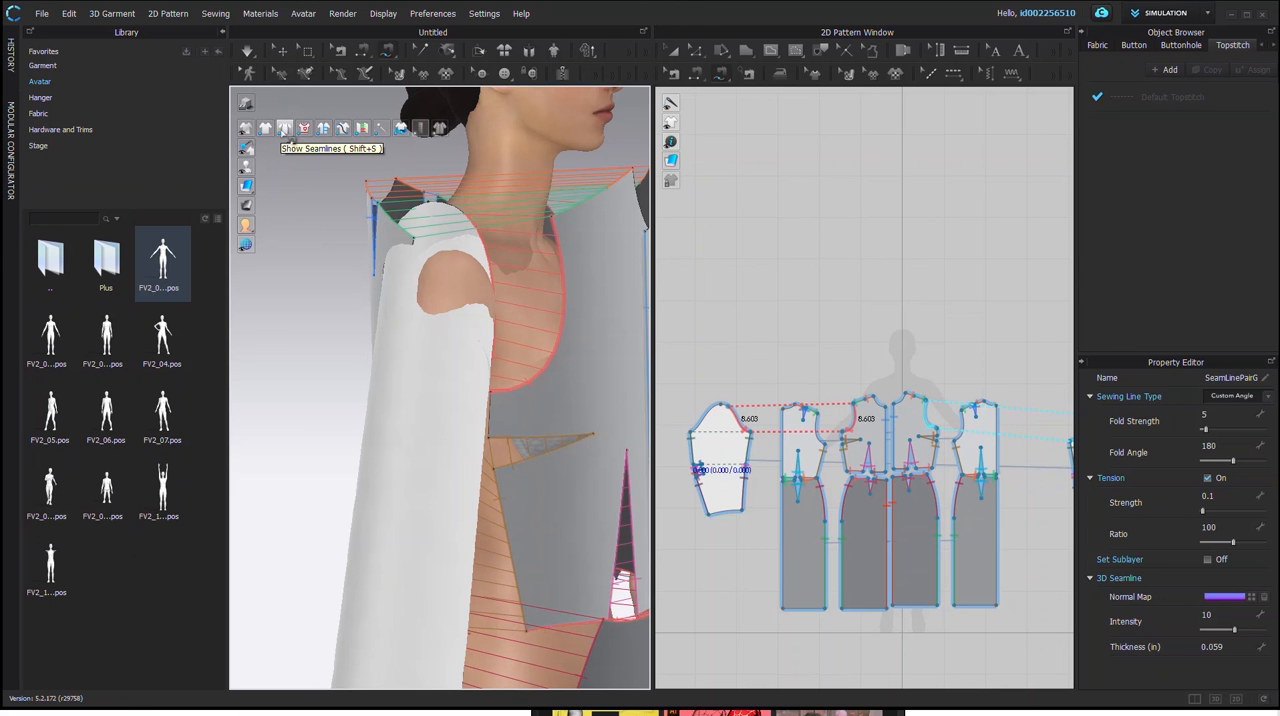
left_click(266, 131)
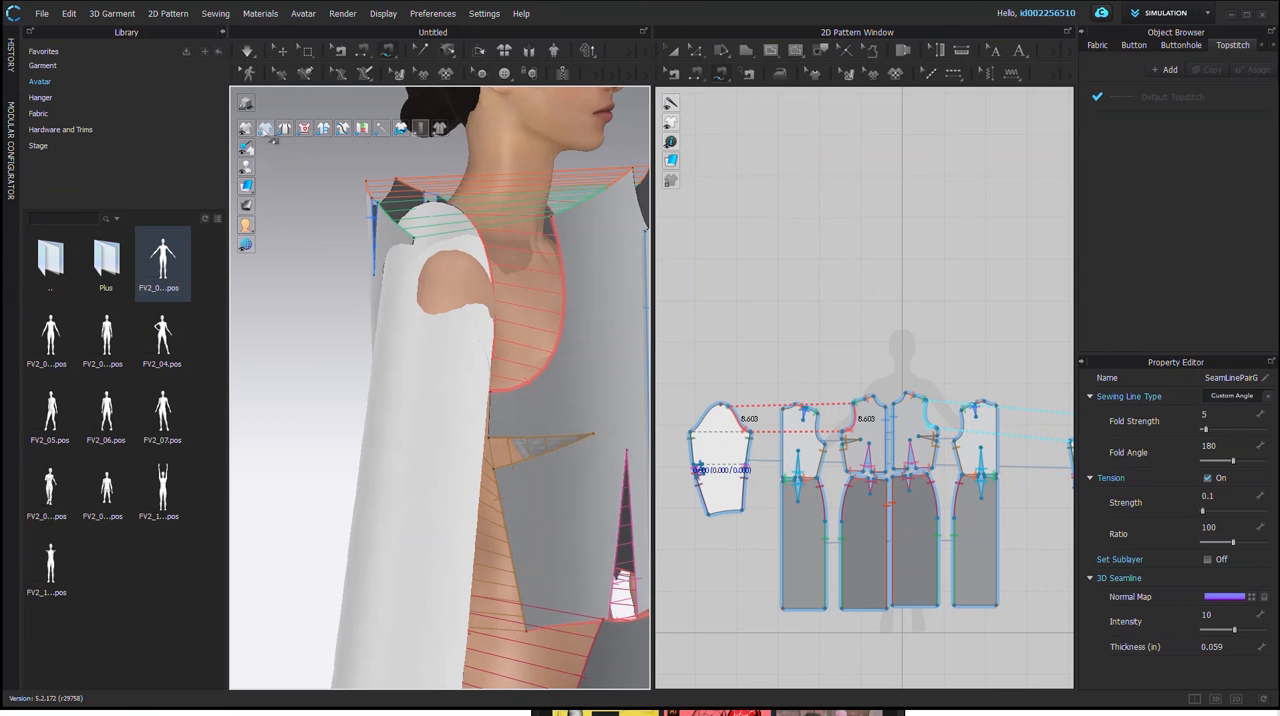
left_click(268, 134)
left_click(440, 129)
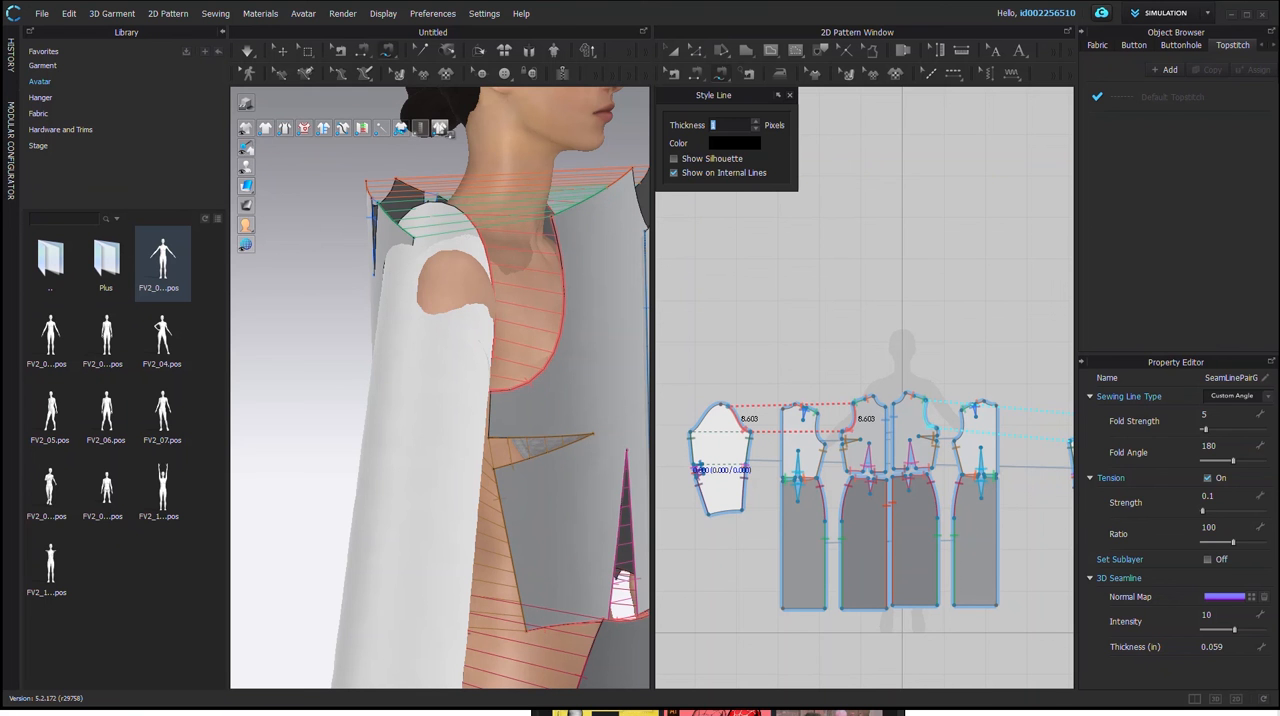
left_click(789, 95)
mouse_move(262, 130)
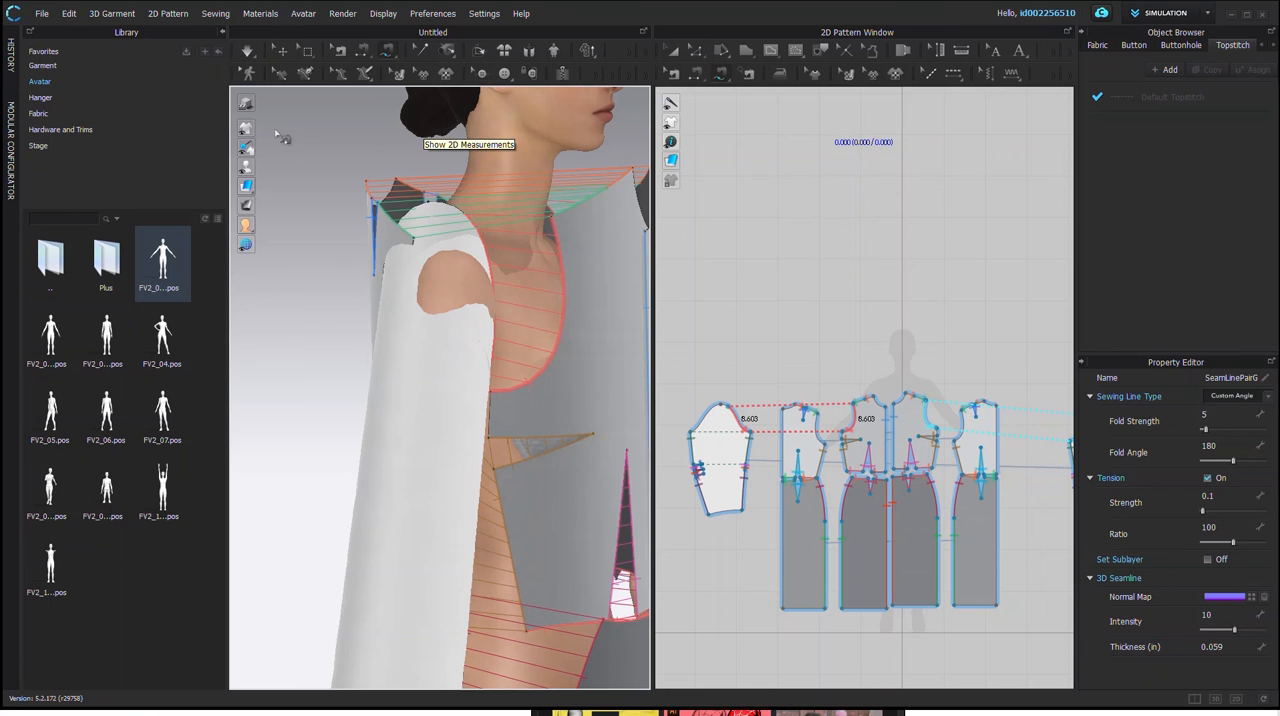
left_click(249, 105)
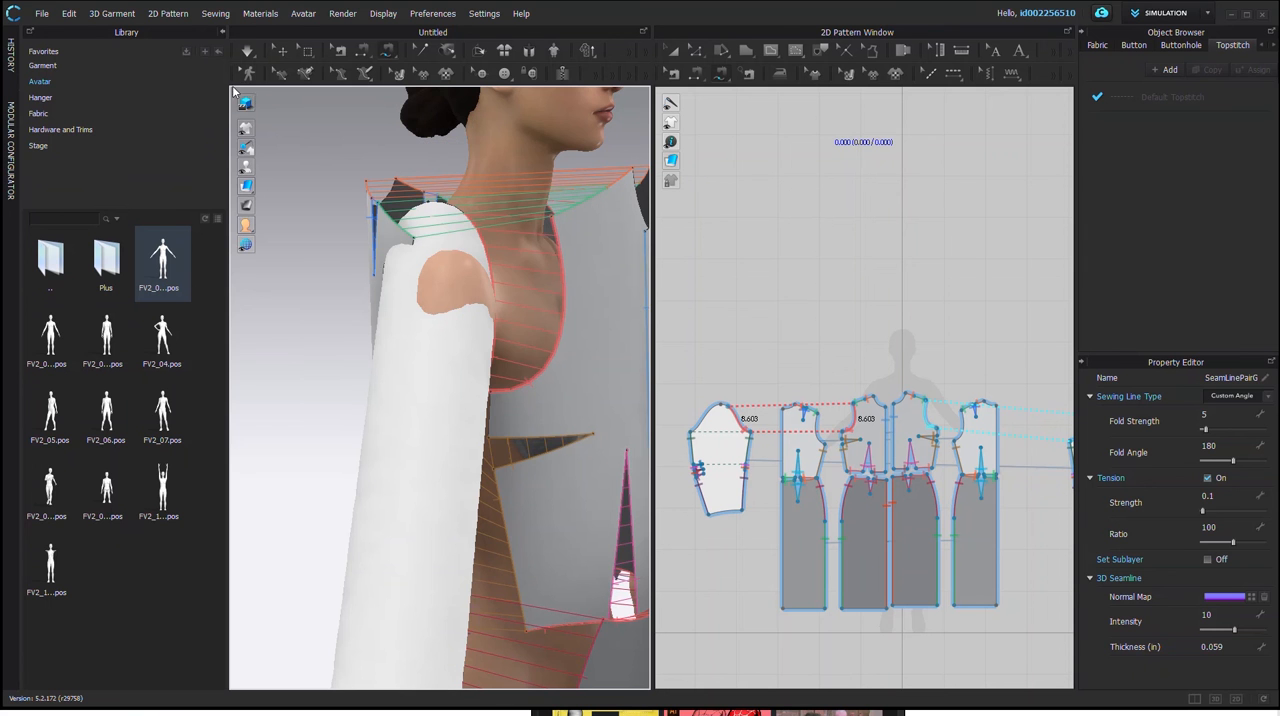
mouse_move(253, 250)
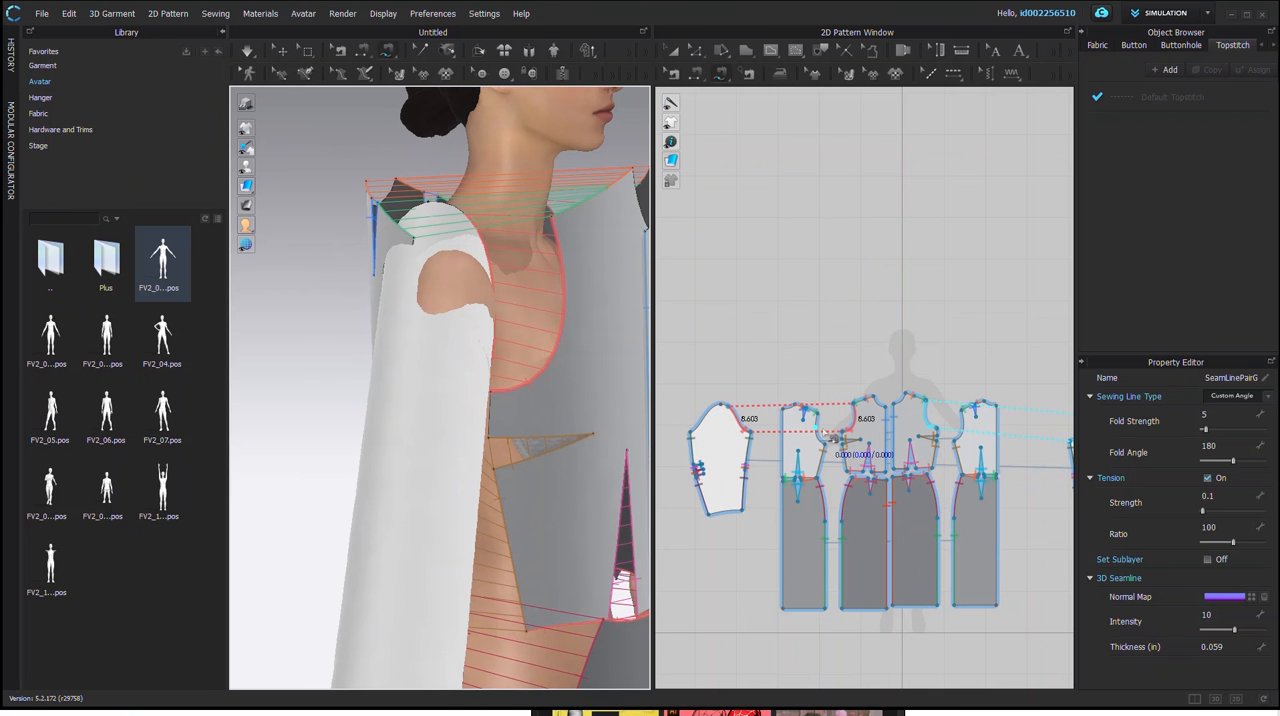
Step: Define the first side of a free sewing along the back bodice armhole, from the underarm corner to the shoulder tip
scroll(834, 440, "down", 1)
scroll(830, 444, "up", 2)
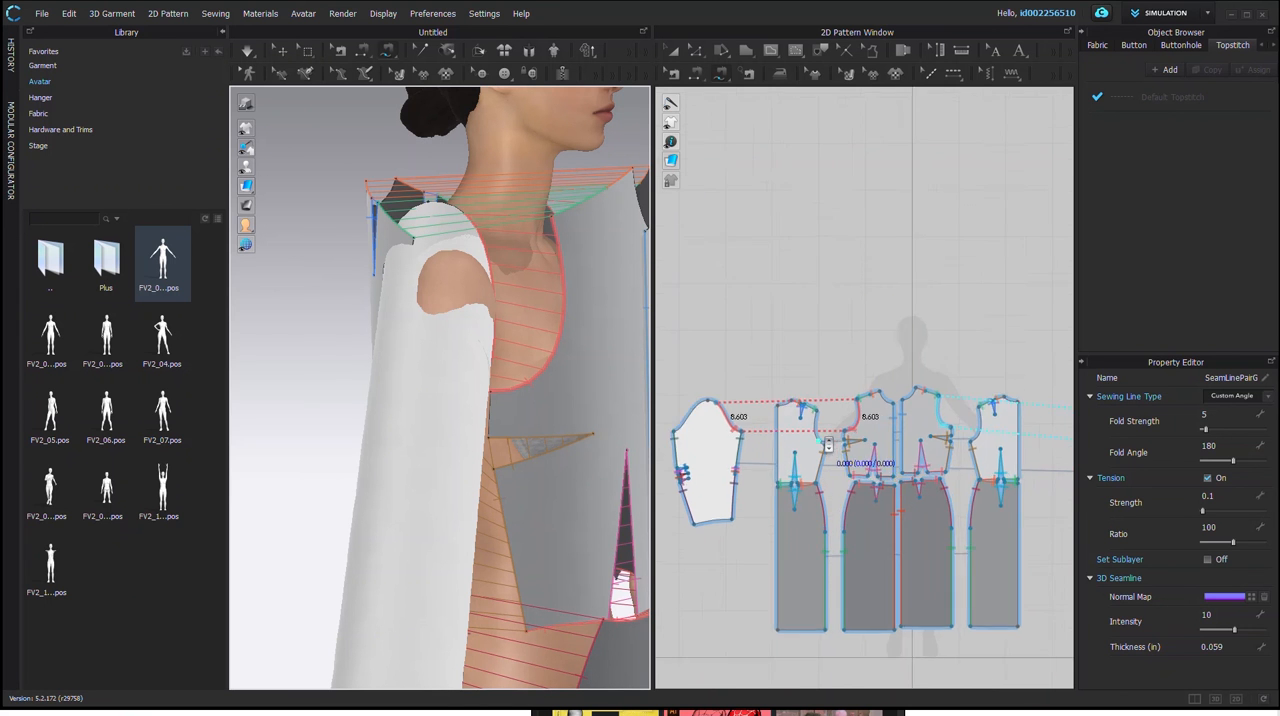
scroll(828, 446, "up", 2)
left_click(833, 458)
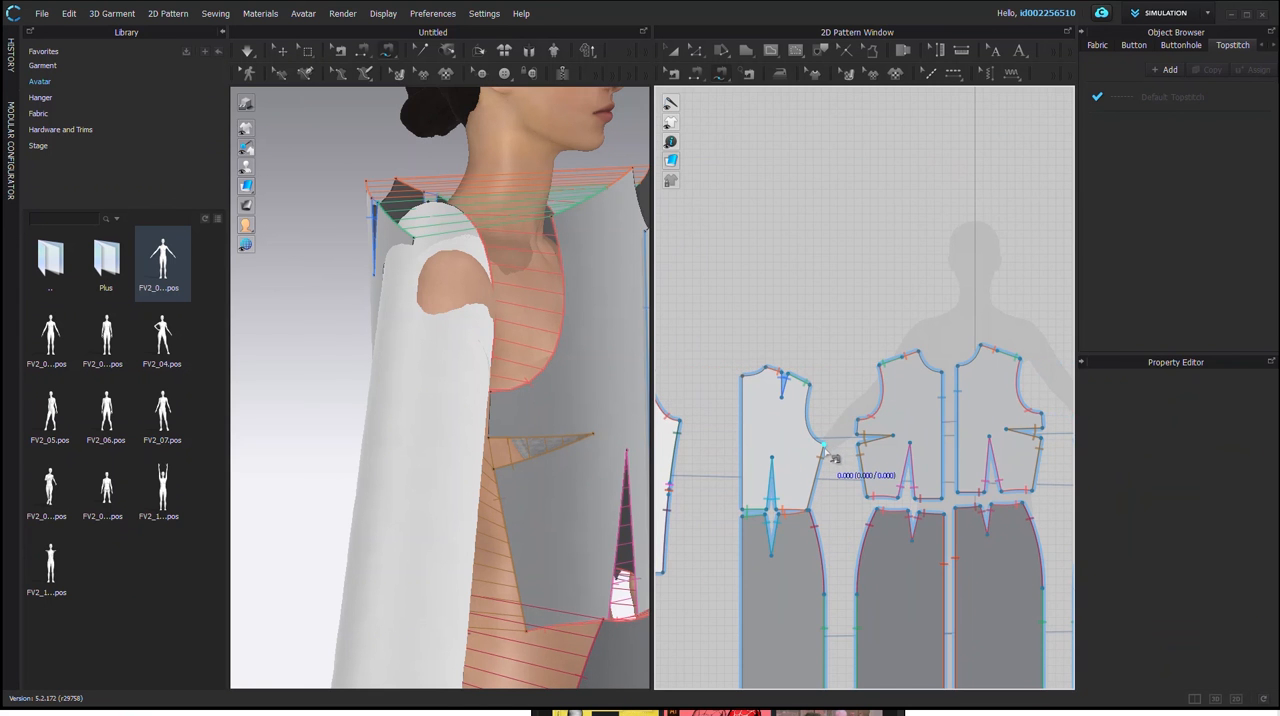
left_click(818, 398)
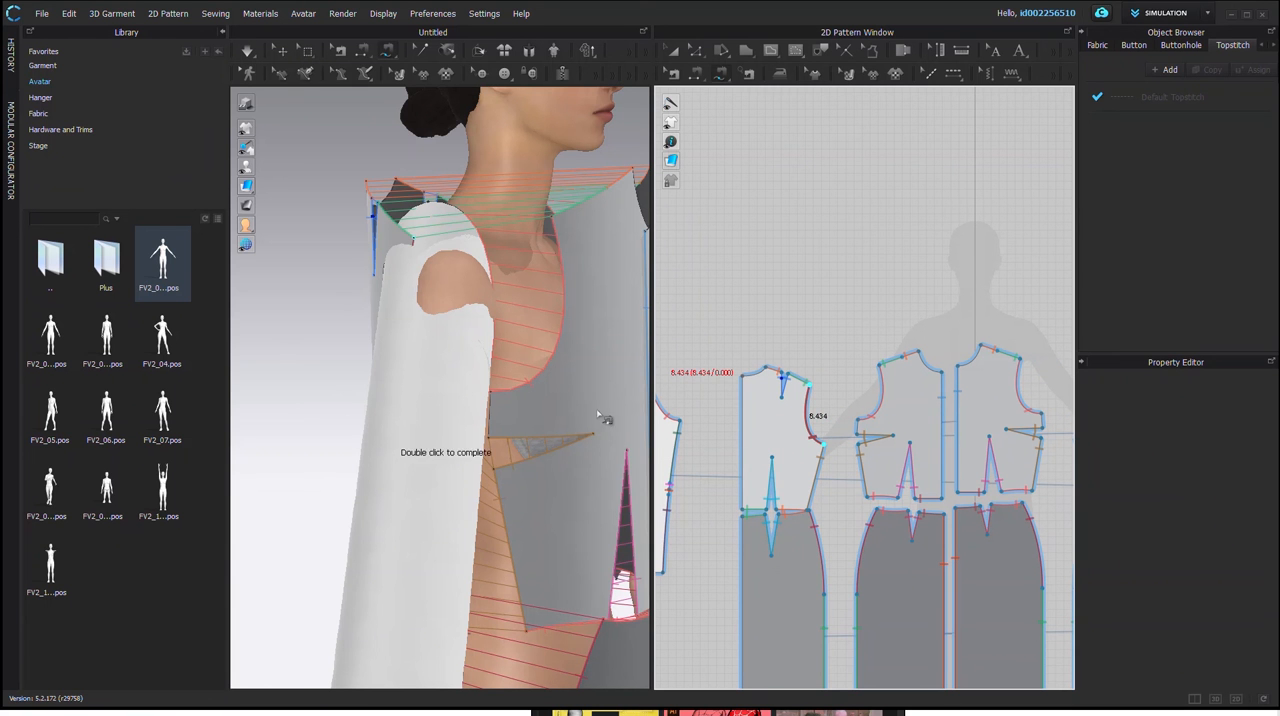
Step: Examine the sleeve and back armhole on the avatar from below, above, the side and the back
middle_click_drag(368, 470, 449, 467)
right_click_drag(449, 467, 333, 372)
mouse_move(348, 452)
right_mouse_down()
mouse_move(343, 529)
mouse_move(388, 460)
mouse_move(300, 495)
mouse_move(404, 506)
right_mouse_up()
scroll(345, 462, "up", 4)
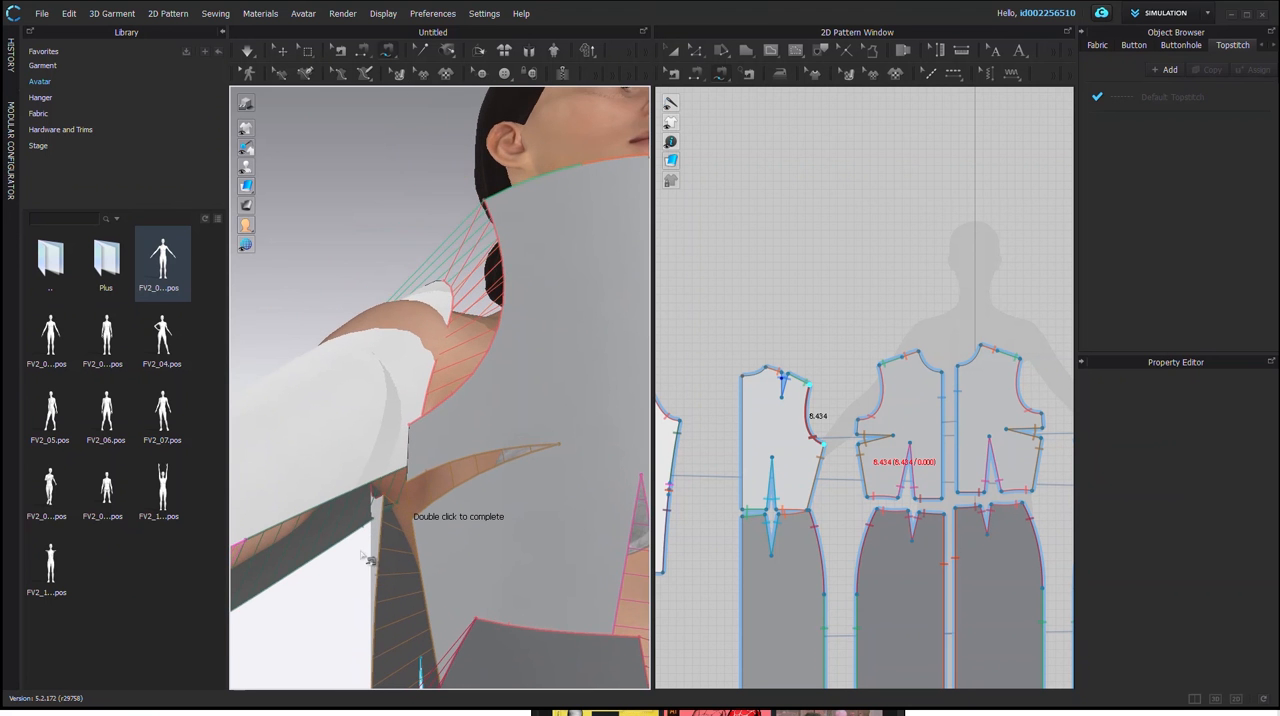
scroll(355, 515, "down", 6)
right_click_drag(341, 451, 427, 483)
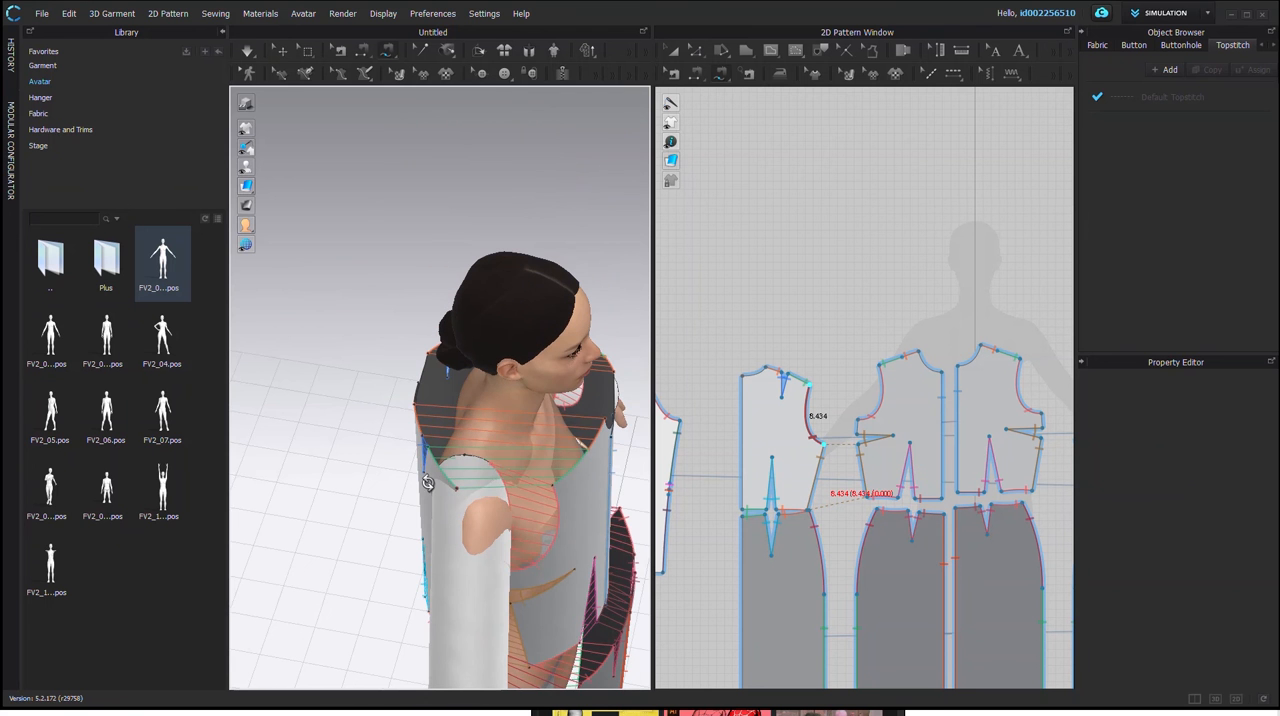
right_click_drag(497, 503, 600, 484)
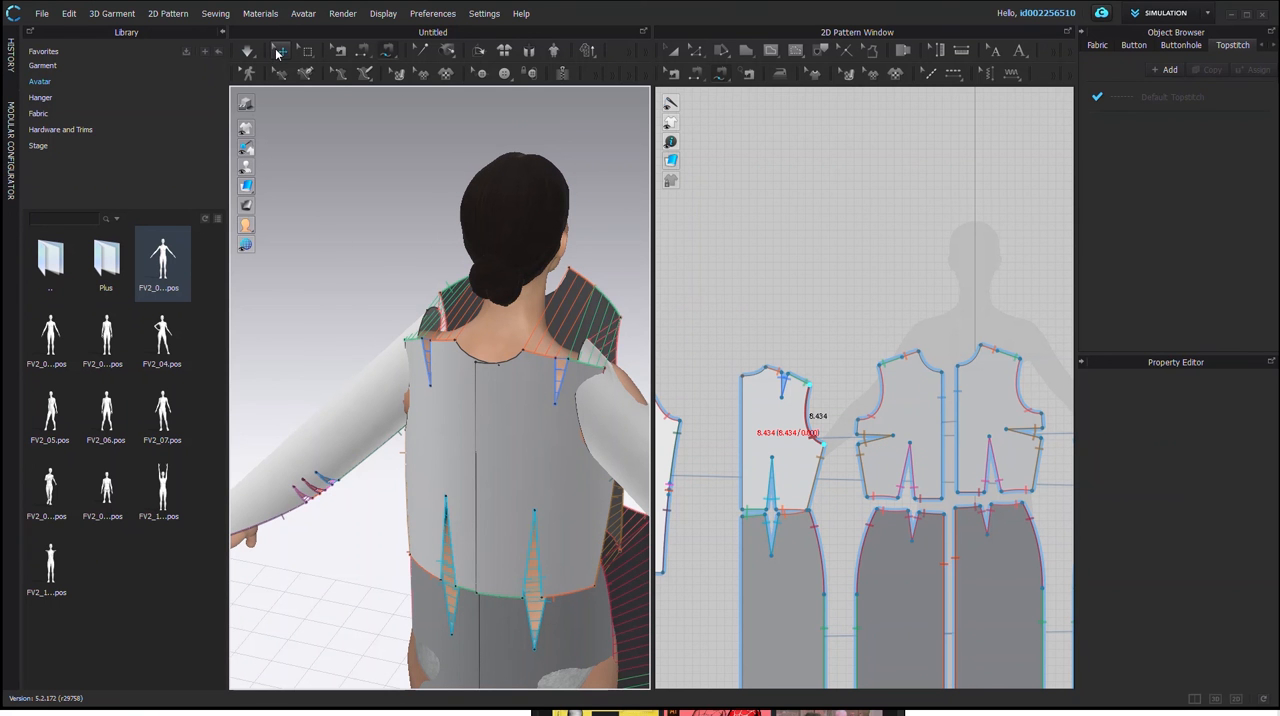
right_click_drag(535, 510, 350, 425)
right_click_drag(358, 433, 682, 480)
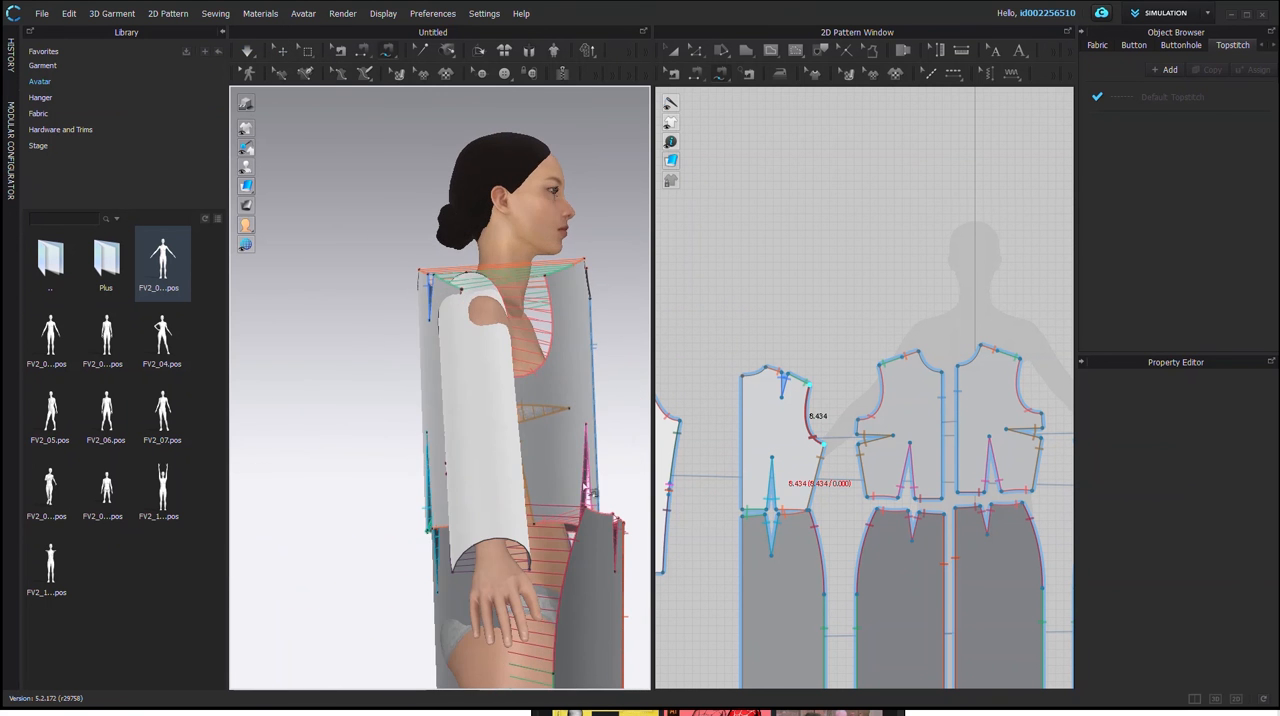
Step: Complete the back armhole seam on the sleeve cap's back edge, running from the sleeve's underarm corner upward for a matching length
scroll(706, 492, "down", 5)
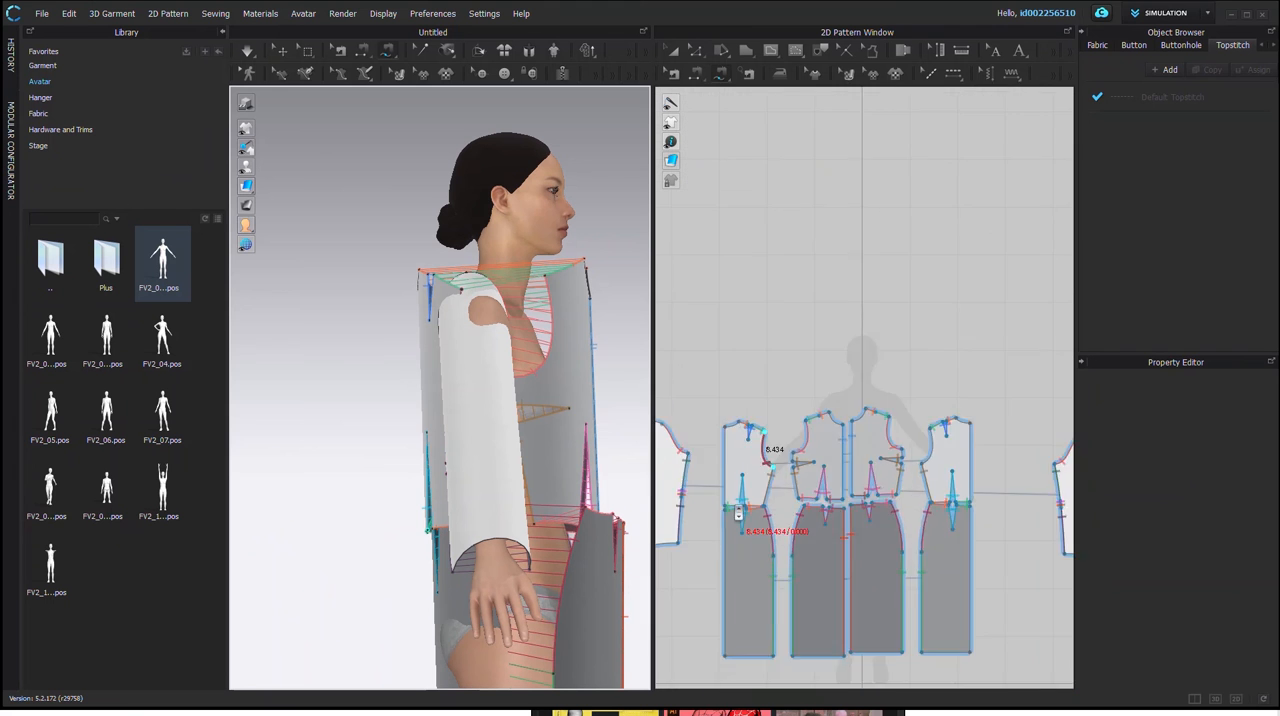
scroll(706, 492, "up", 3)
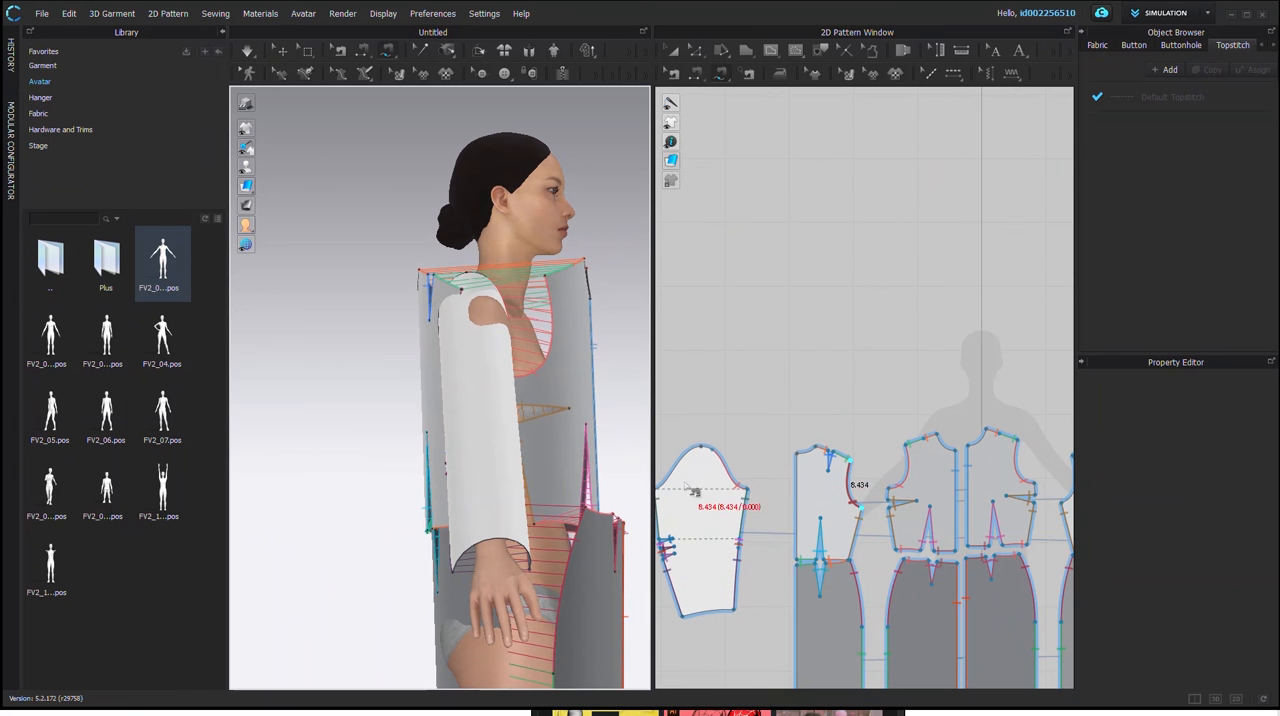
right_click_drag(711, 522, 783, 535)
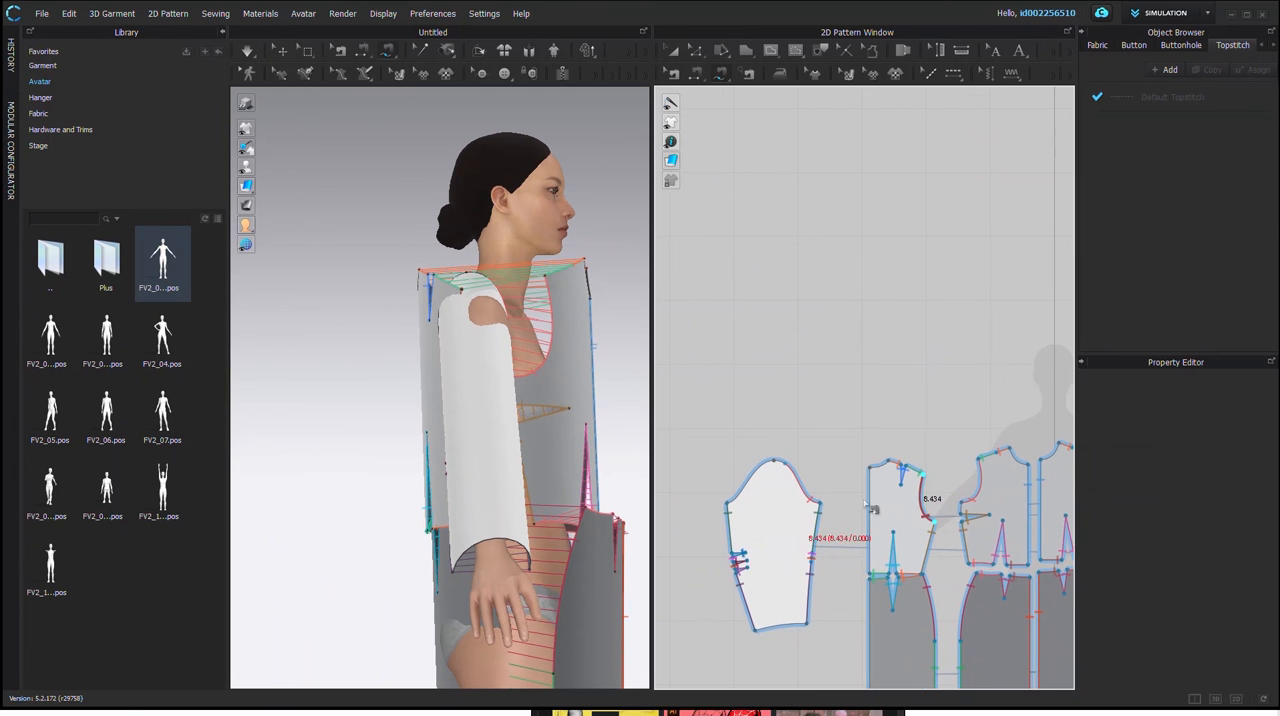
left_click(733, 512)
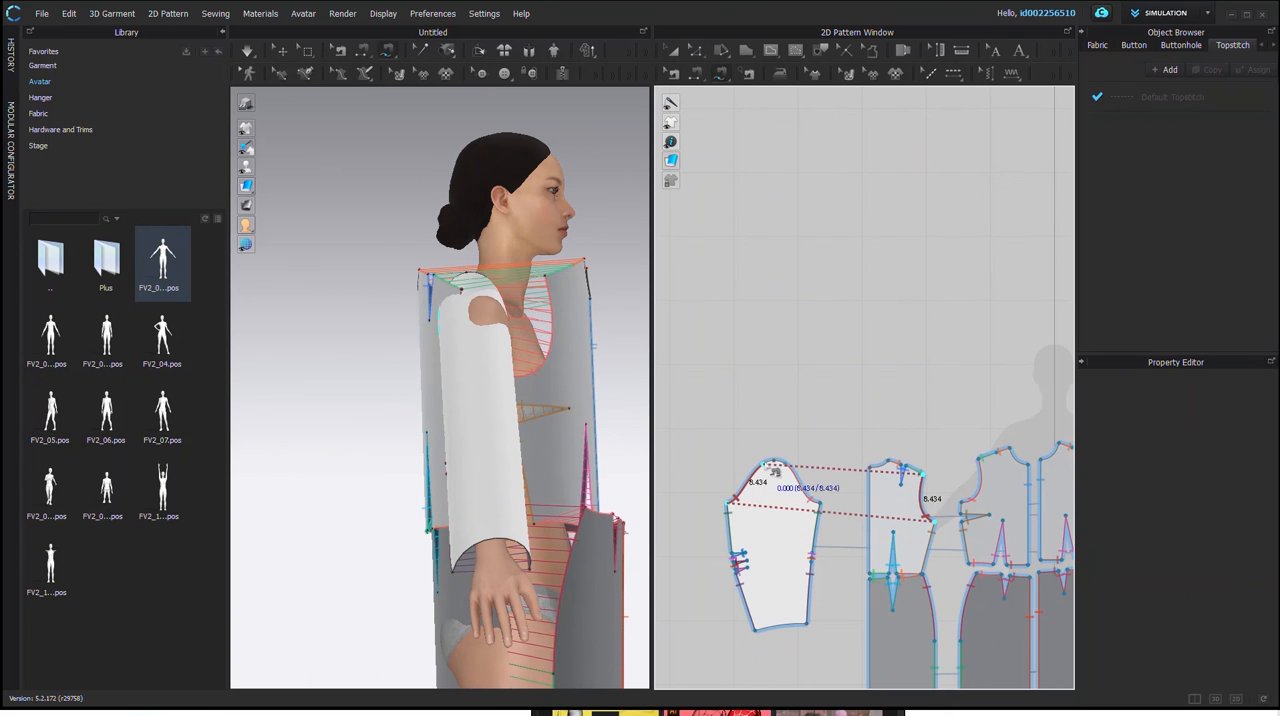
left_click(777, 470)
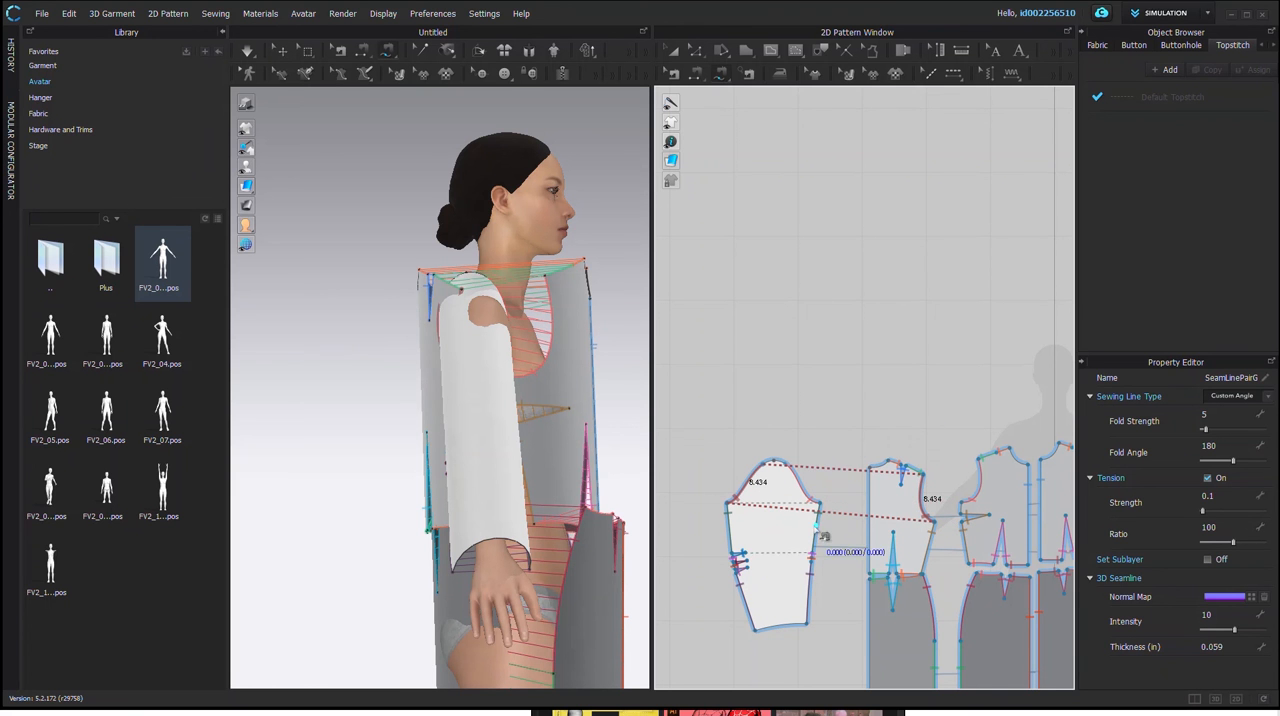
scroll(837, 360, "down", 3)
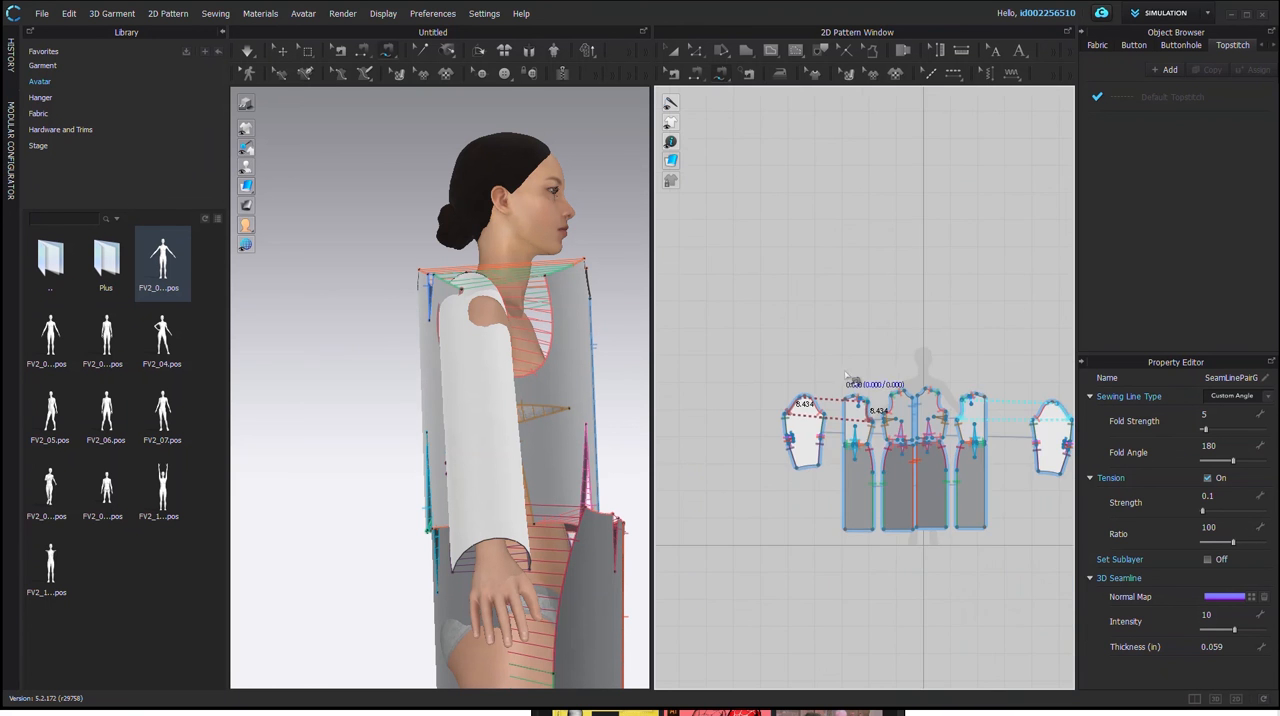
Step: Simulate the garment on the avatar with both sleeves sewn to the bodice armholes
middle_click_drag(990, 449, 896, 462)
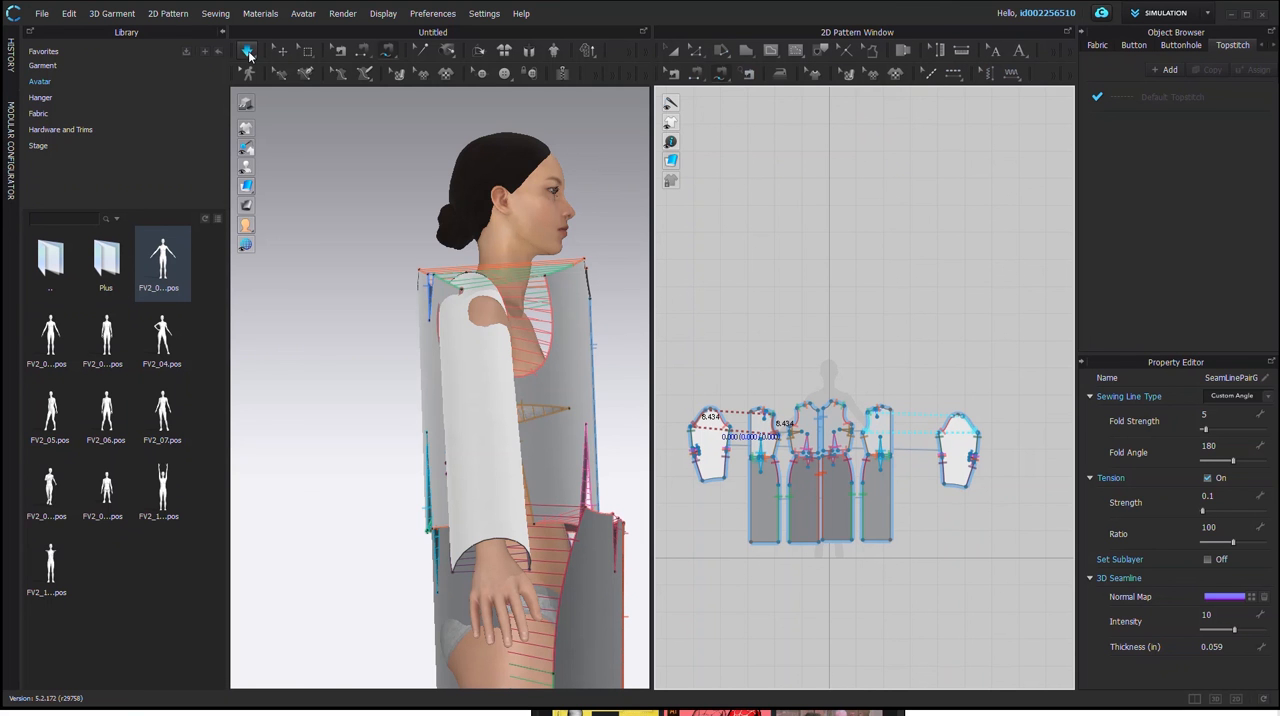
scroll(485, 365, "down", 4)
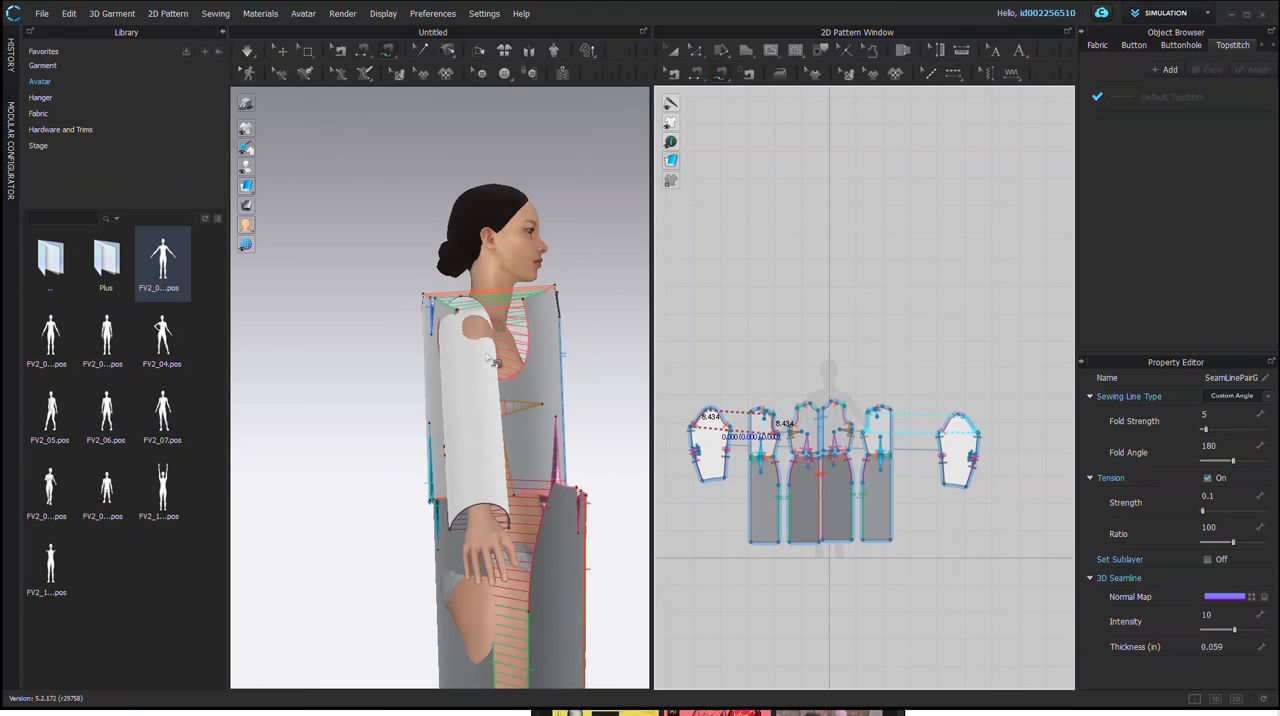
right_click_drag(560, 413, 375, 385)
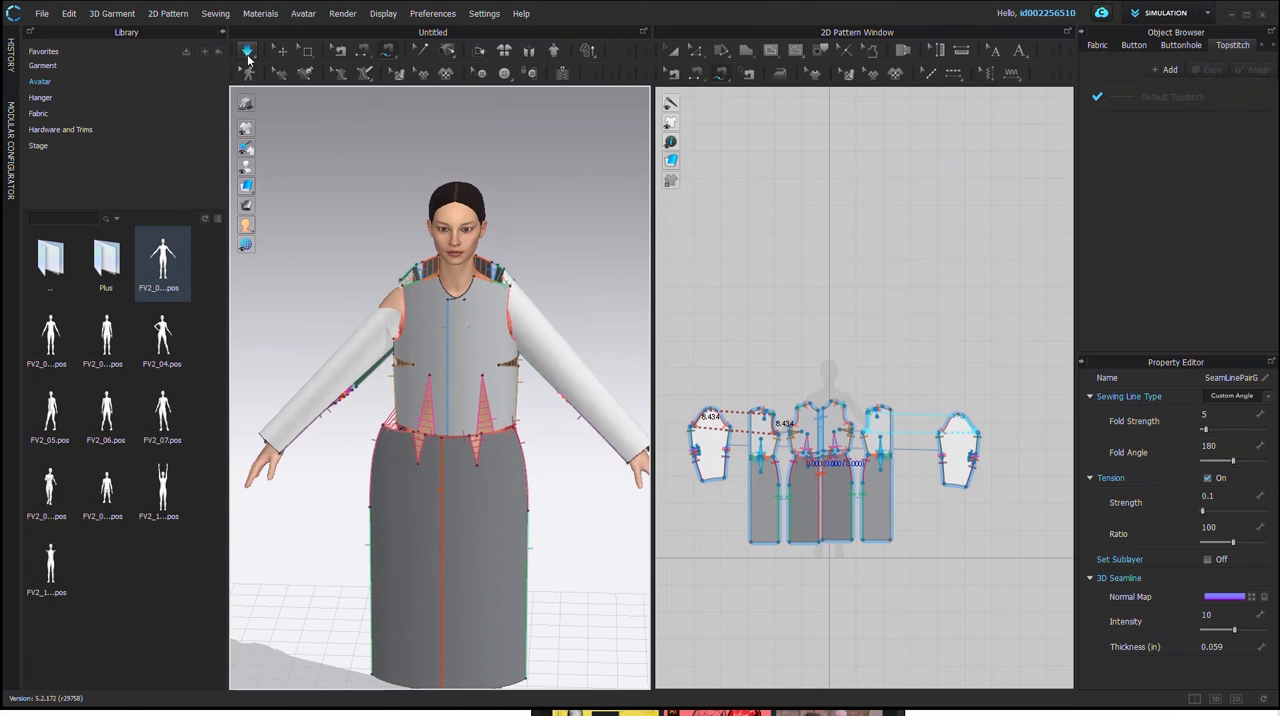
left_click(248, 55)
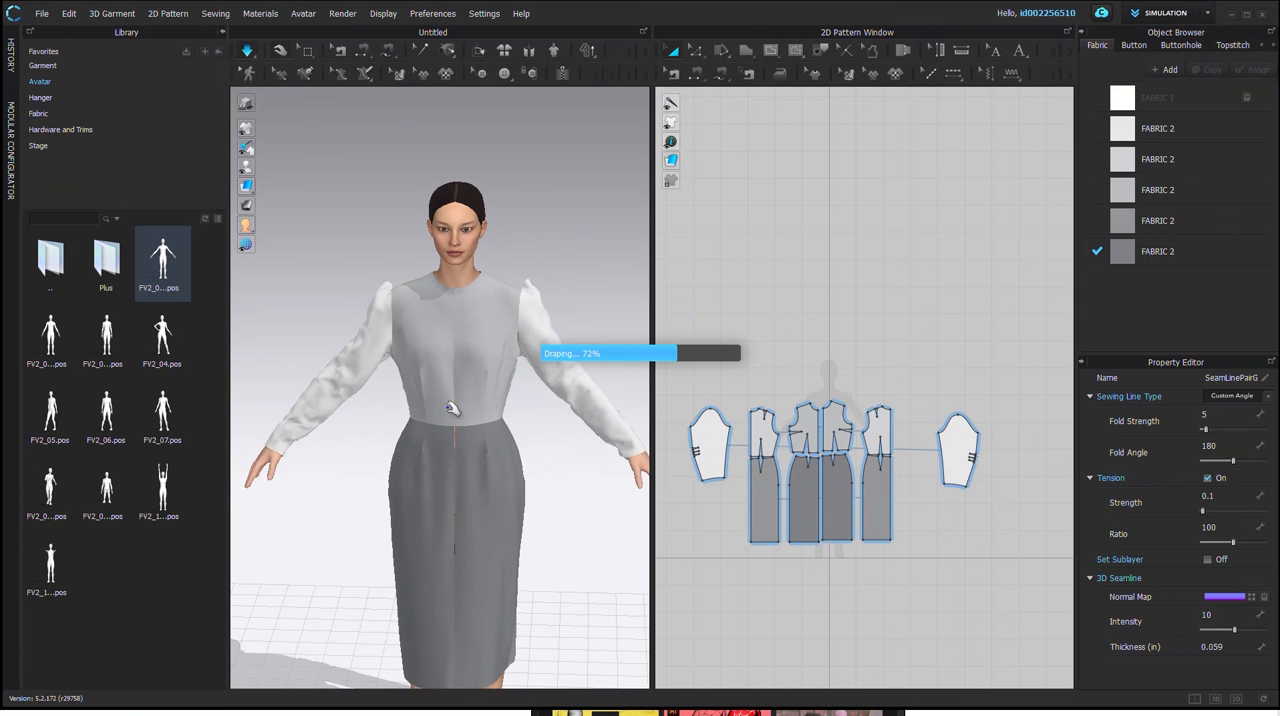
Step: Examine the draped garment and its sleeves from several angles, checking the pattern options available for one sleeve
middle_click_drag(354, 466, 322, 410)
right_click_drag(322, 410, 600, 434)
right_click_drag(371, 426, 332, 348)
left_click(357, 326)
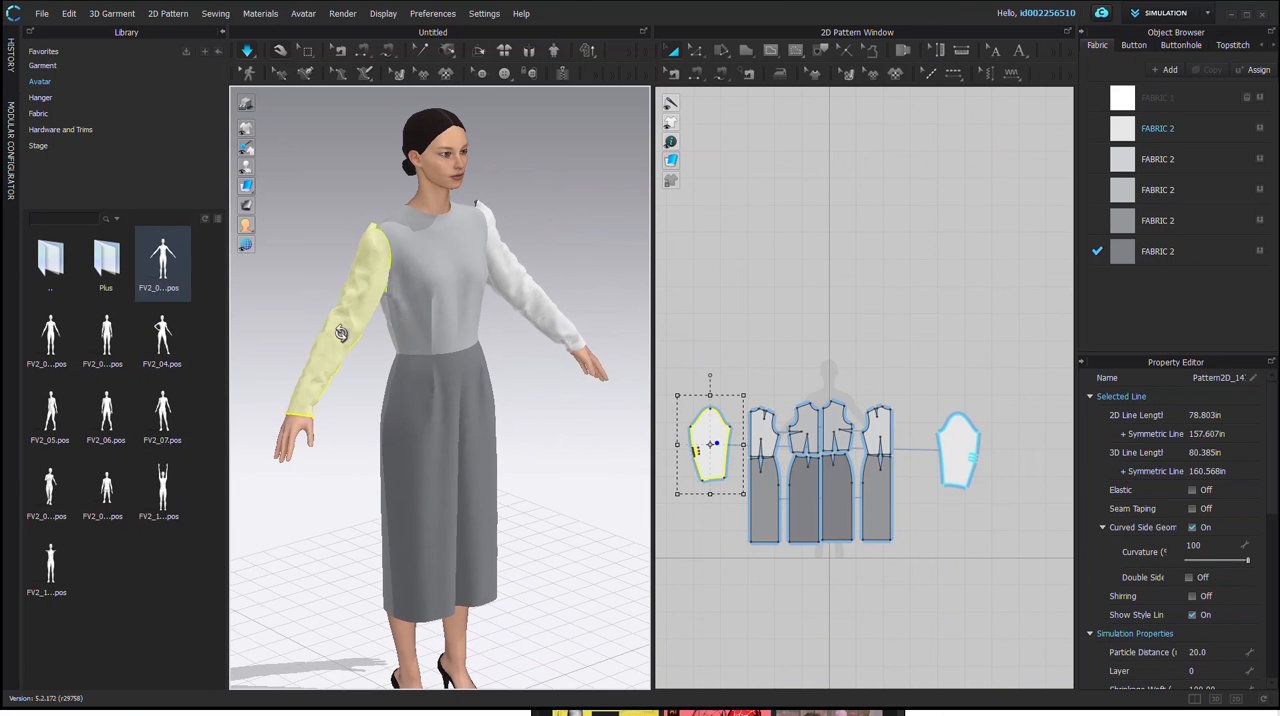
right_click(341, 333)
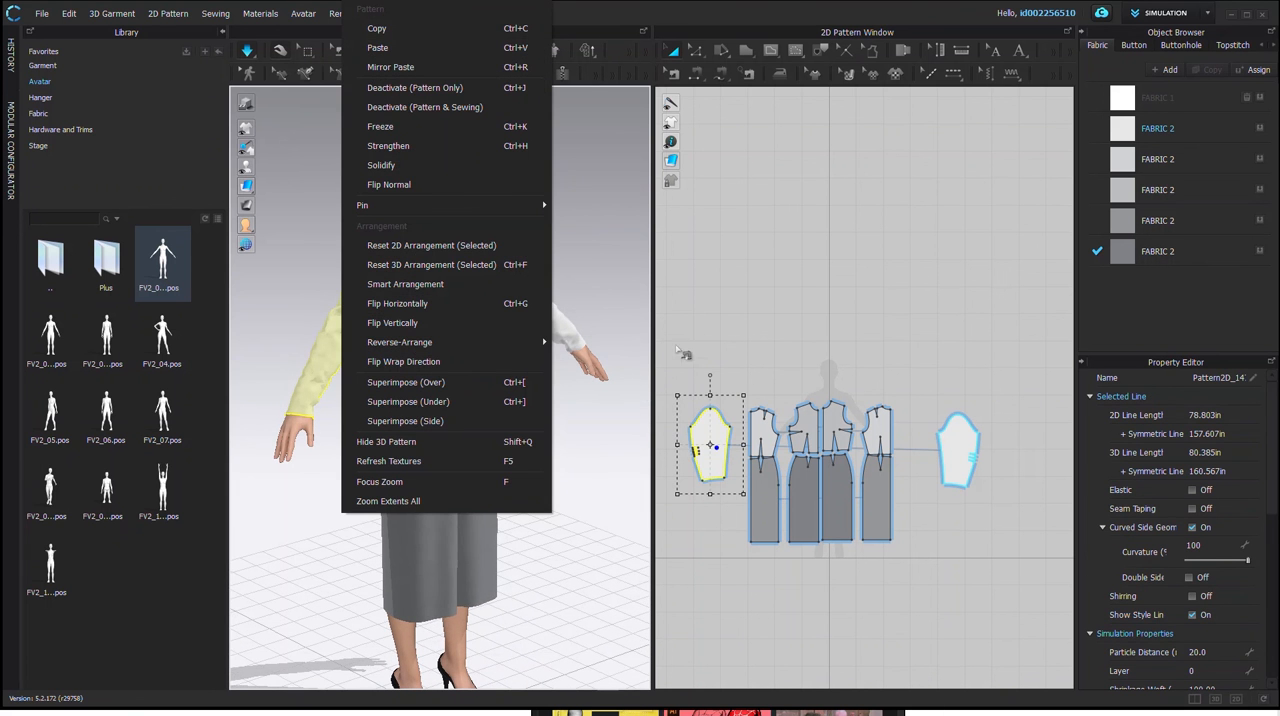
left_click(599, 219)
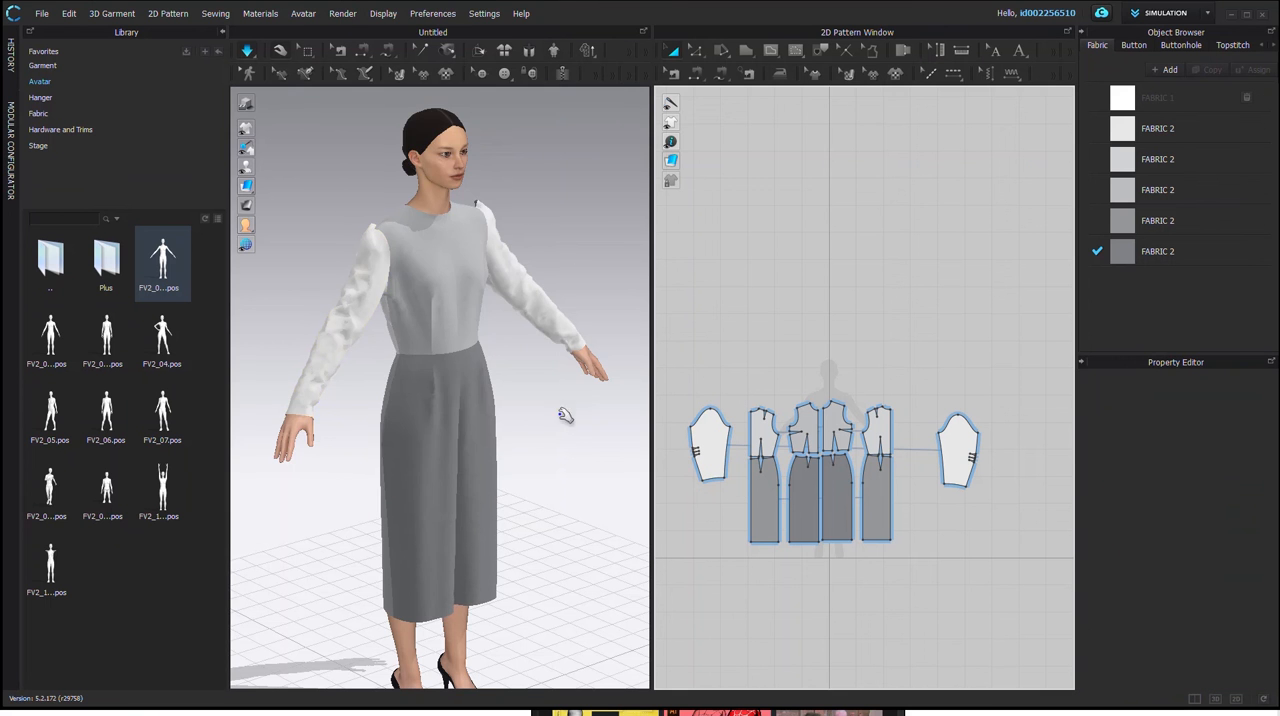
Step: Apply the FV2_04.pos pose to the avatar as Pose Only, maintaining the shoe pose and aligning the bottom to ground
middle_click_drag(527, 422, 477, 438)
middle_click_drag(390, 463, 451, 444)
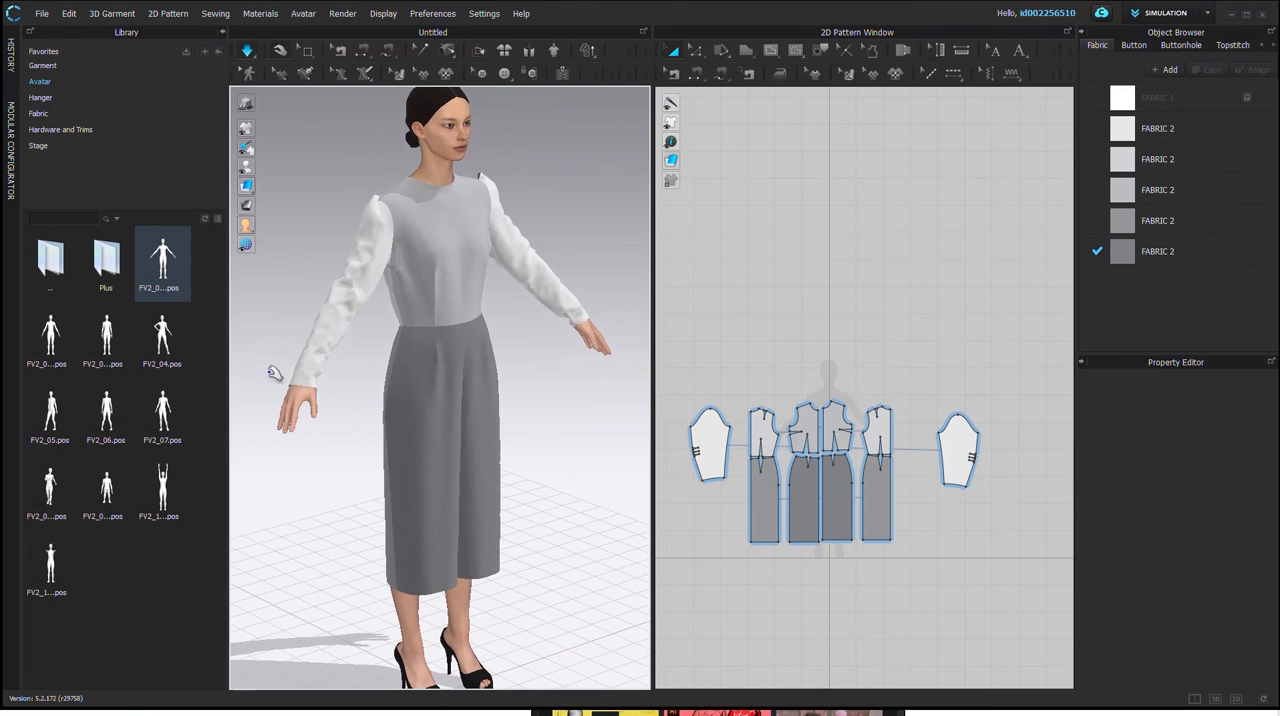
left_click_drag(162, 340, 392, 350)
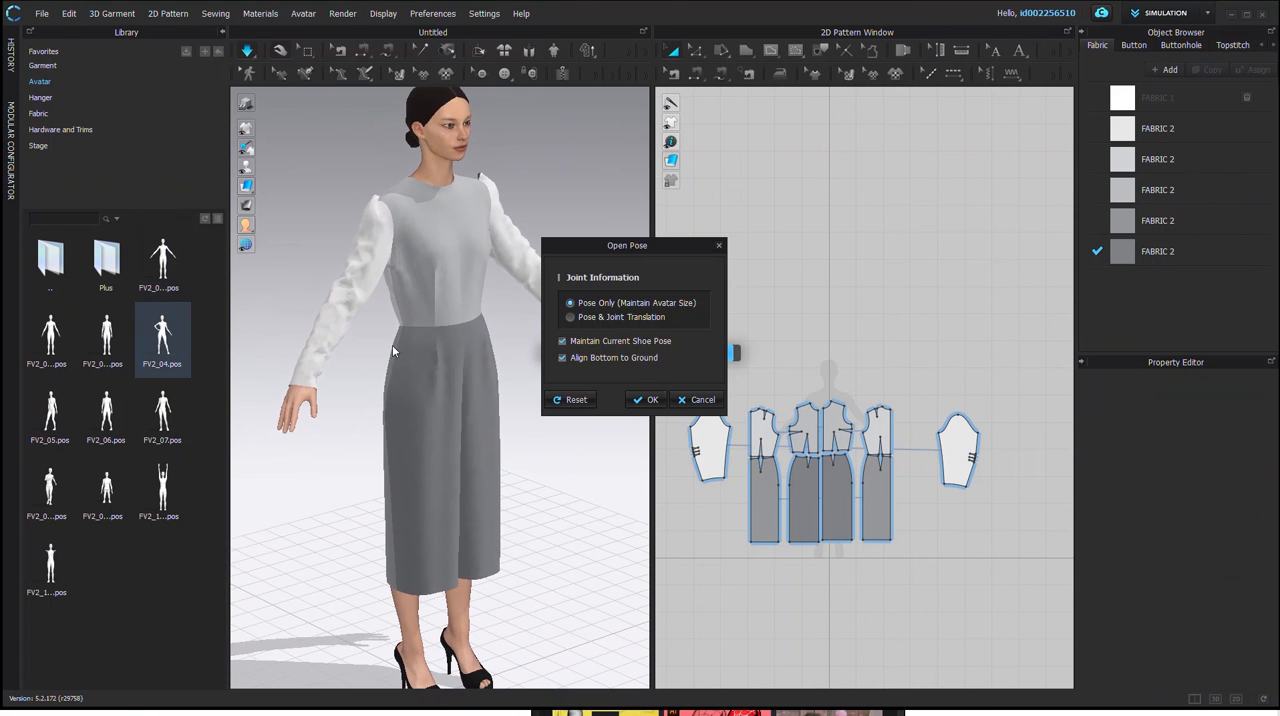
left_click(646, 399)
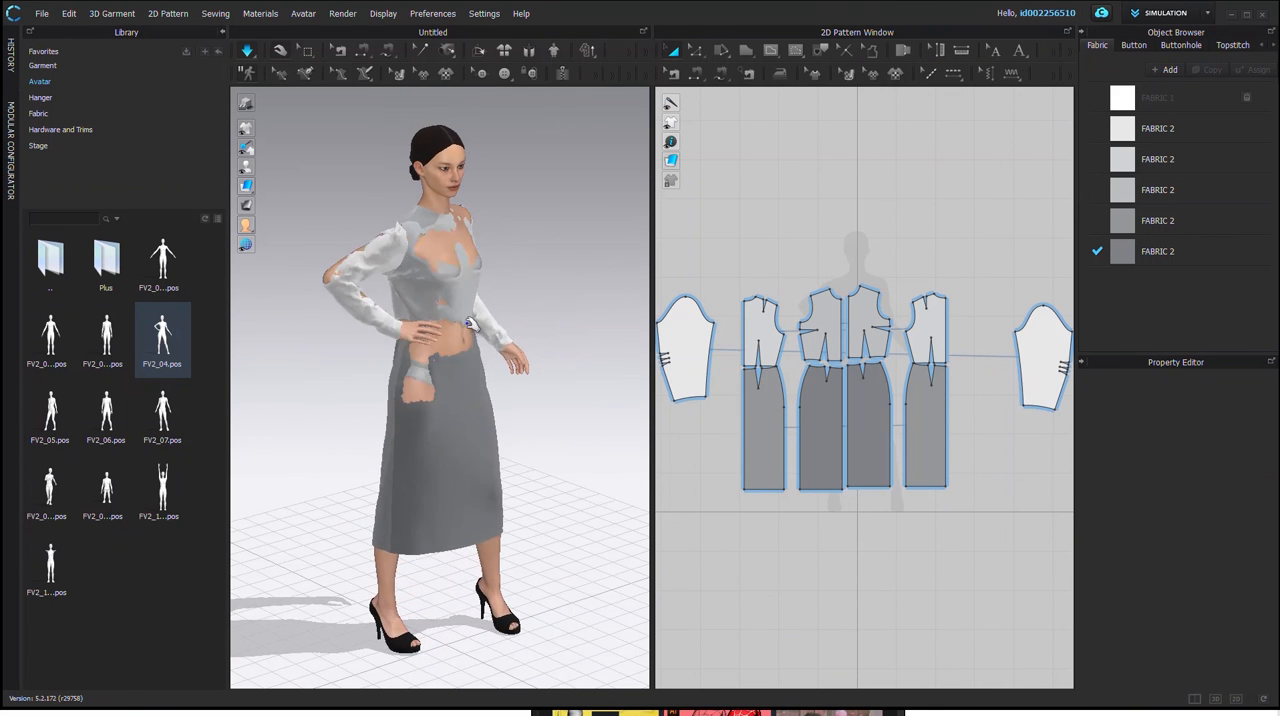
Step: View the garment in the Modular workspace with its Block Editor, and return to the Simulation workspace
left_click(1177, 15)
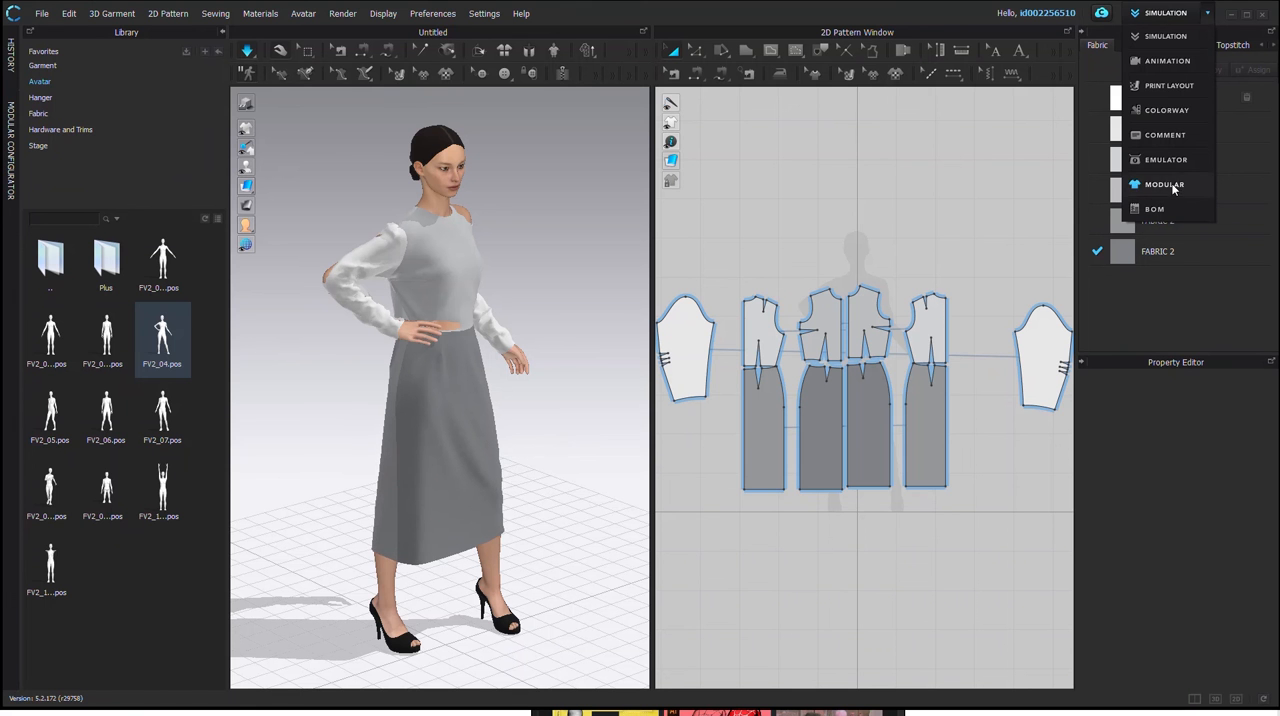
left_click(1166, 185)
left_click(1160, 190)
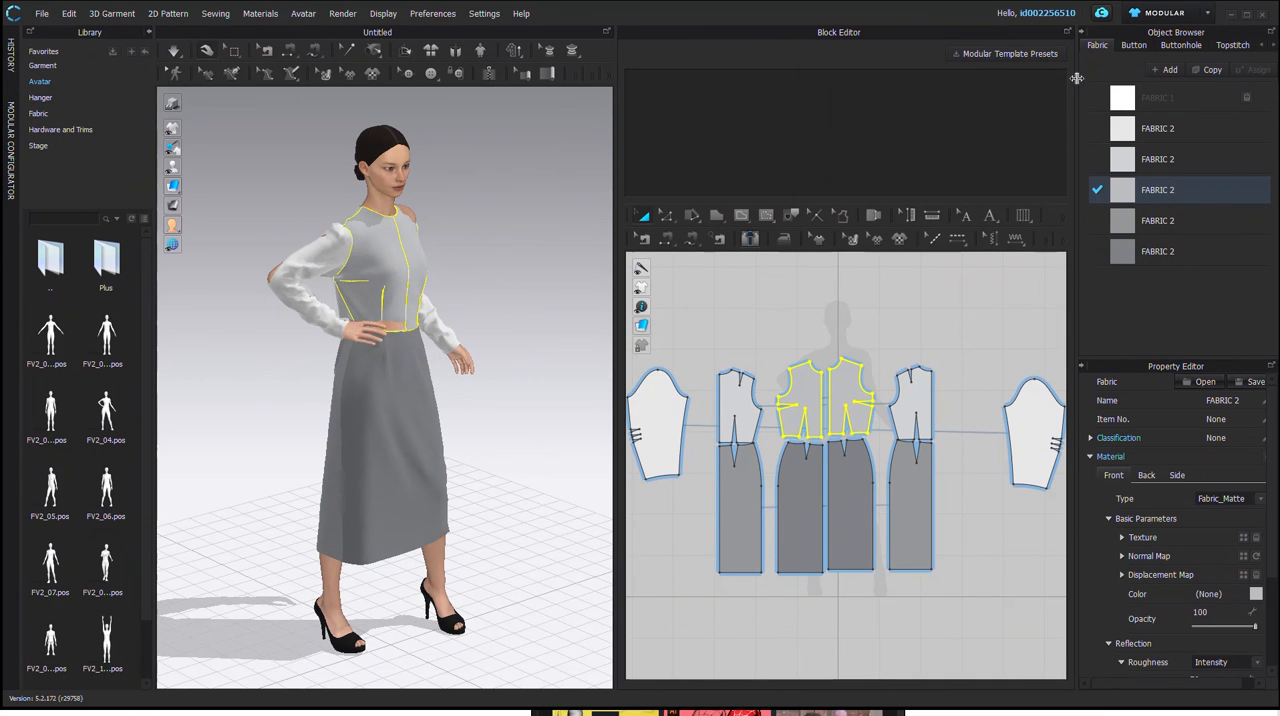
left_click(1189, 17)
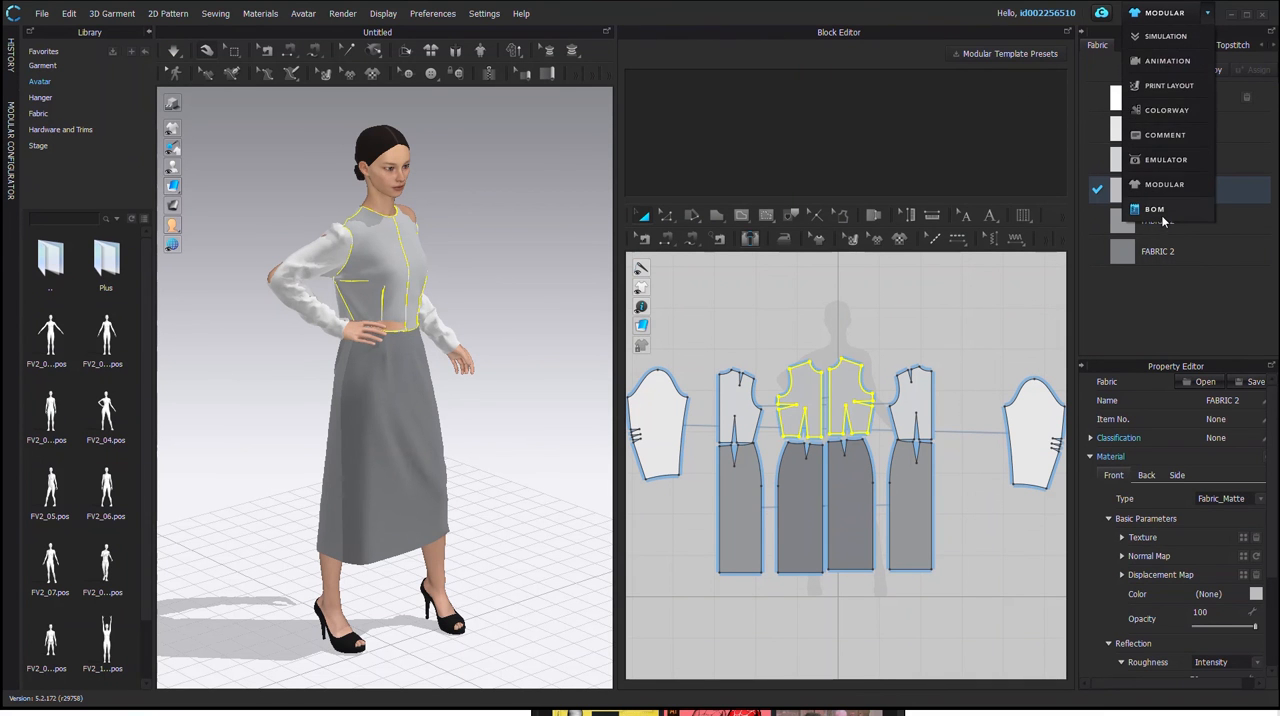
left_click(1165, 36)
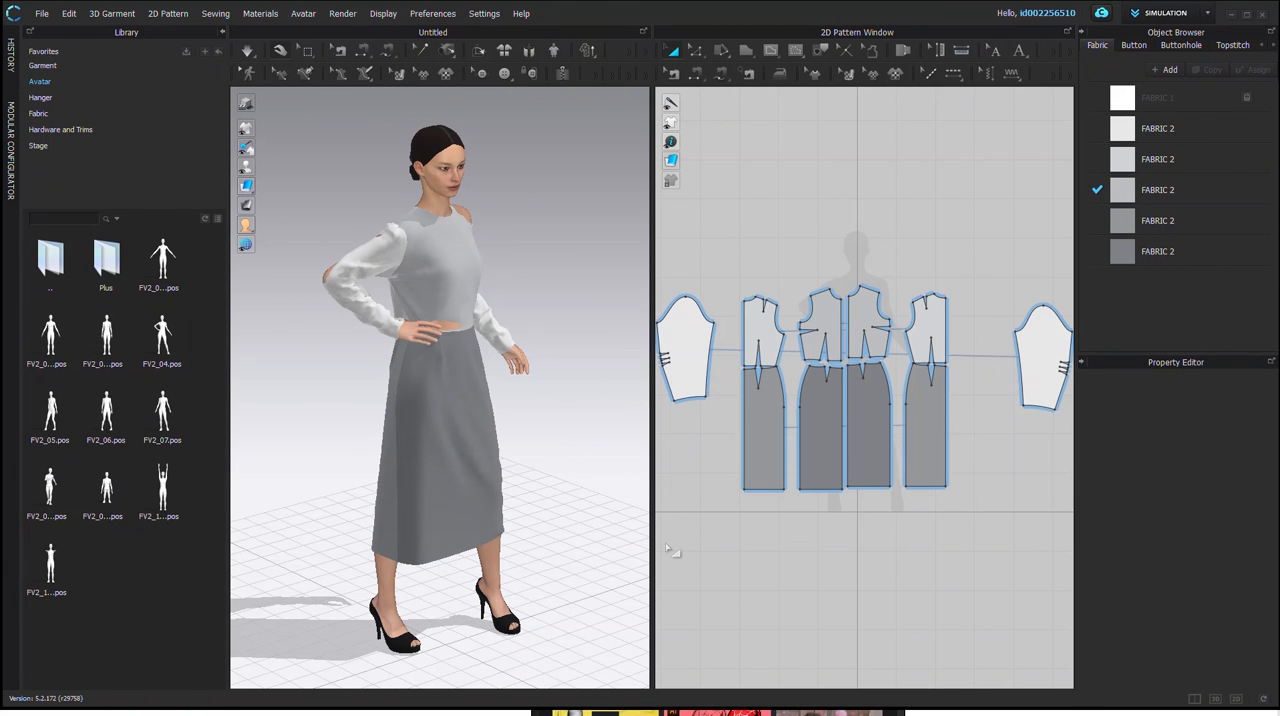